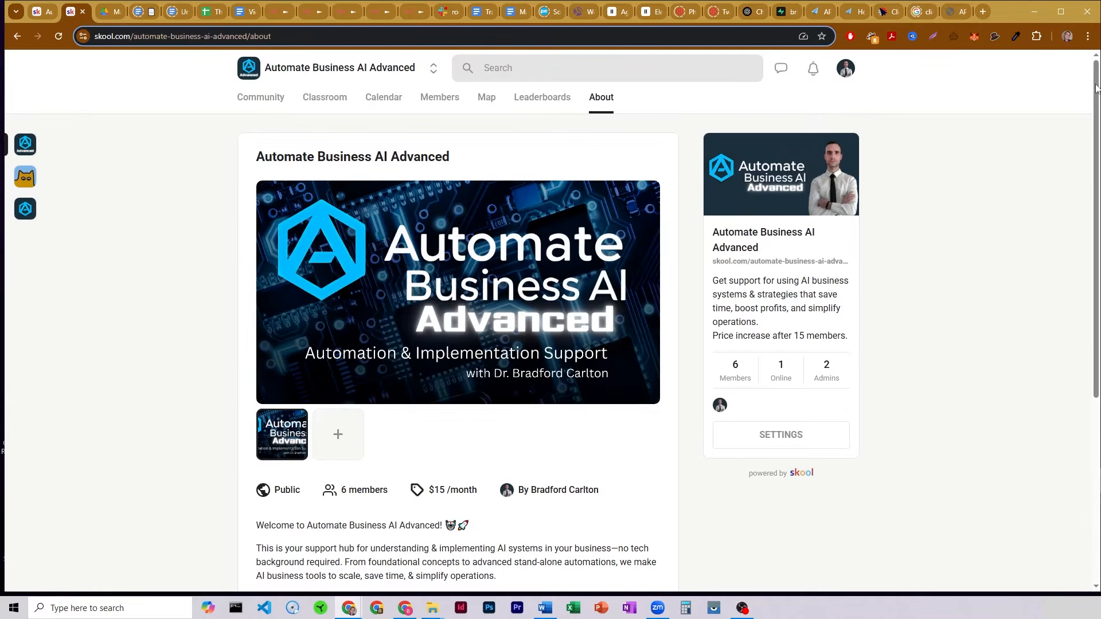
drag(1096, 87, 1097, 278)
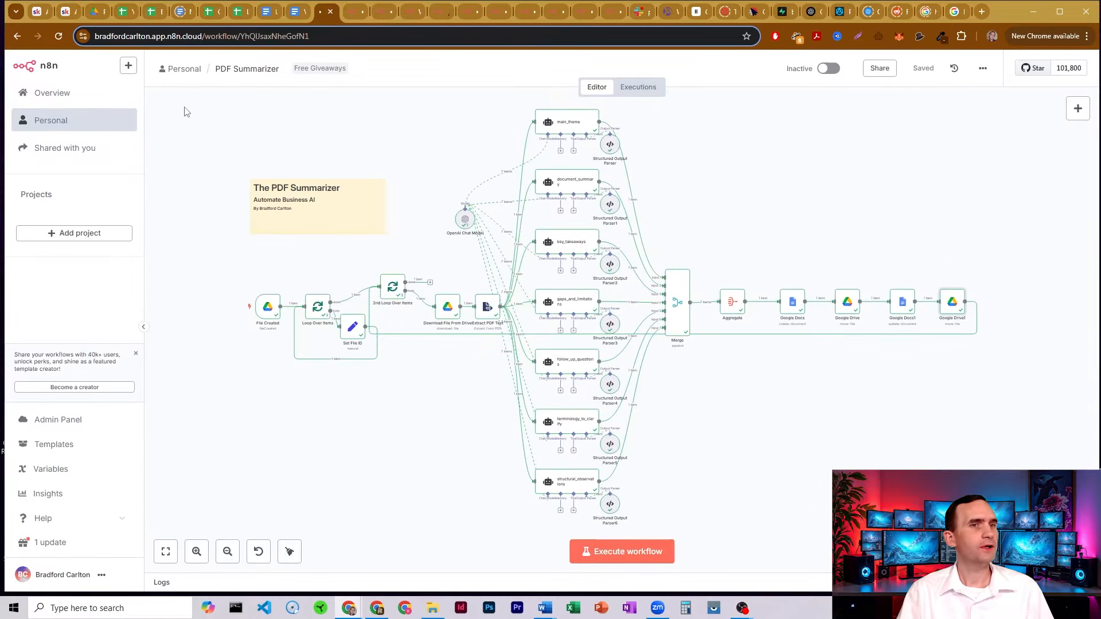
Step: Switch to Google Drive and open AAAA Mayflower Advising 9-step process.pdf from the Finished Processing PDF Files folder
click(93, 11)
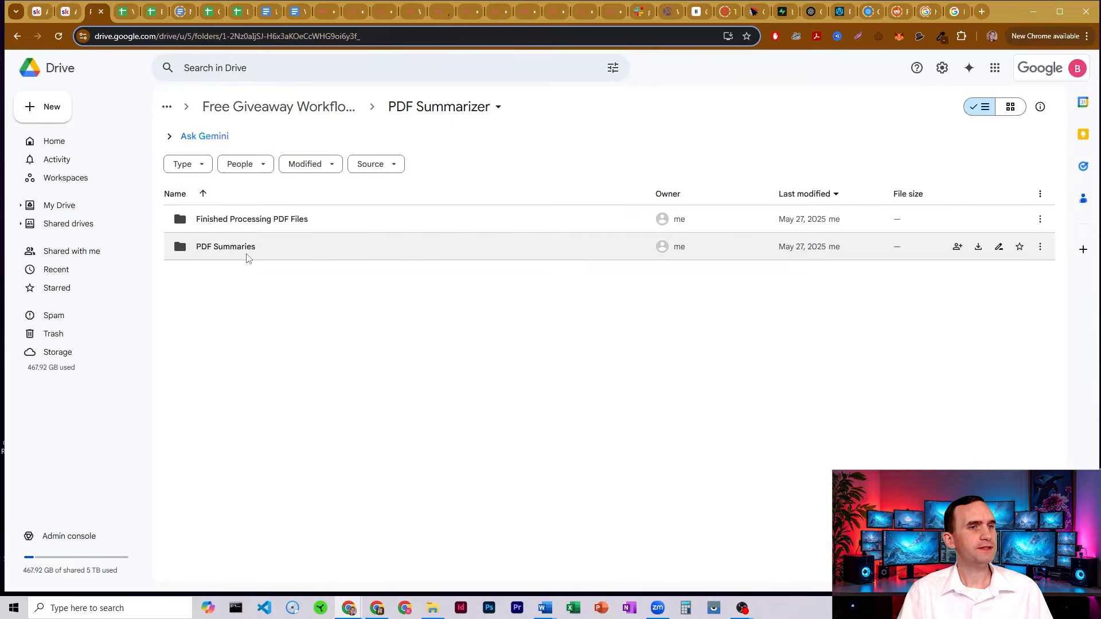
double_click(267, 223)
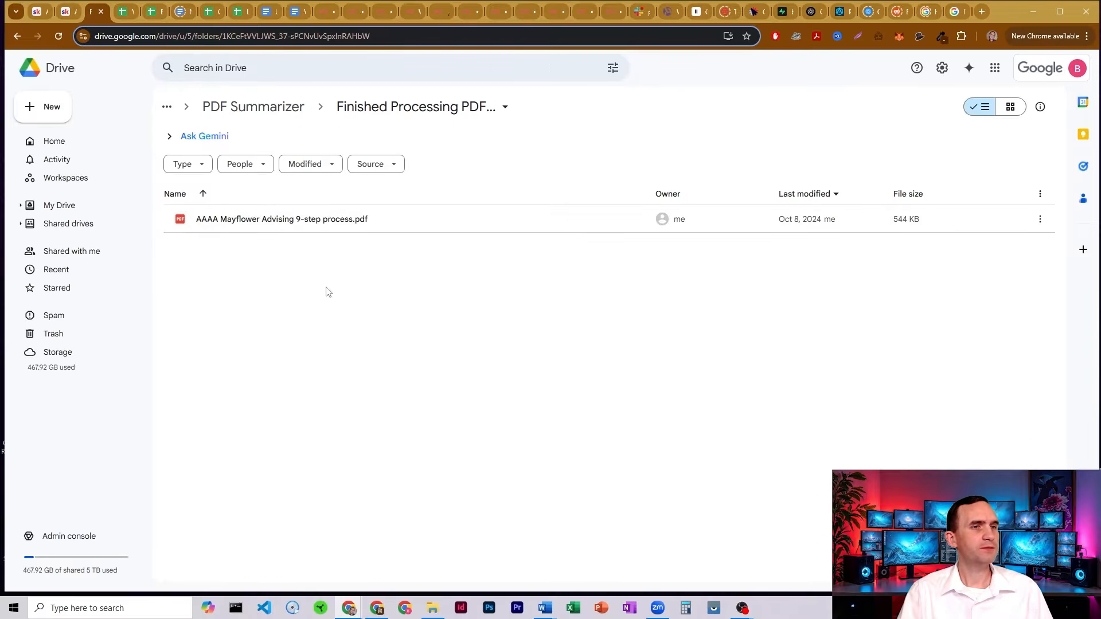
click(253, 225)
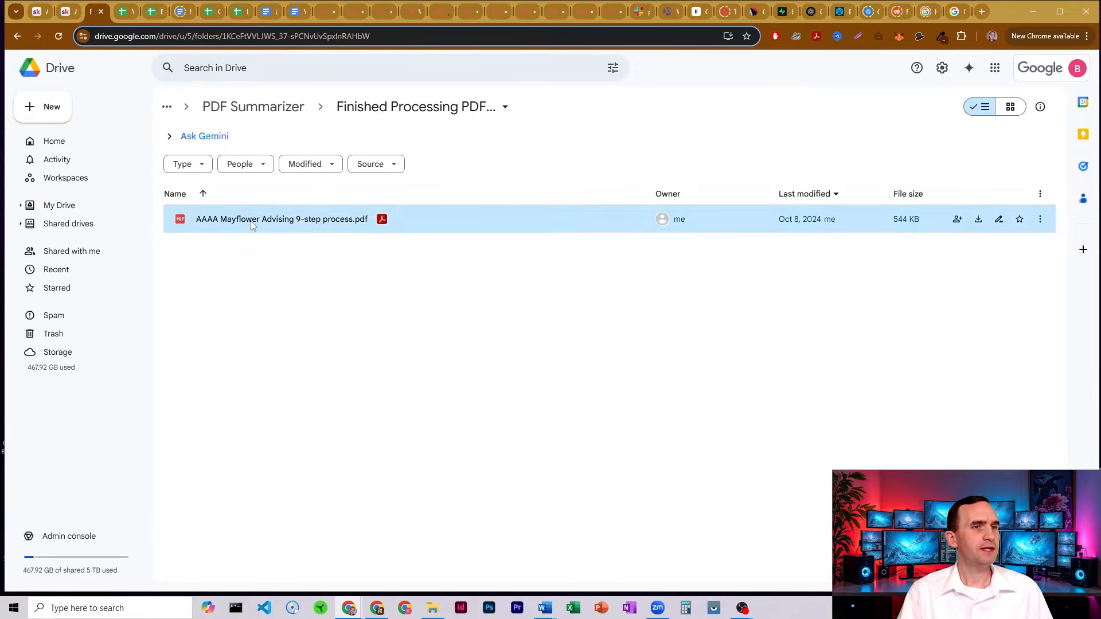
double_click(252, 225)
Step: Look through the whole Mayflower Advising consulting process page in the PDF preview and close the preview
scroll(351, 175, down, 1)
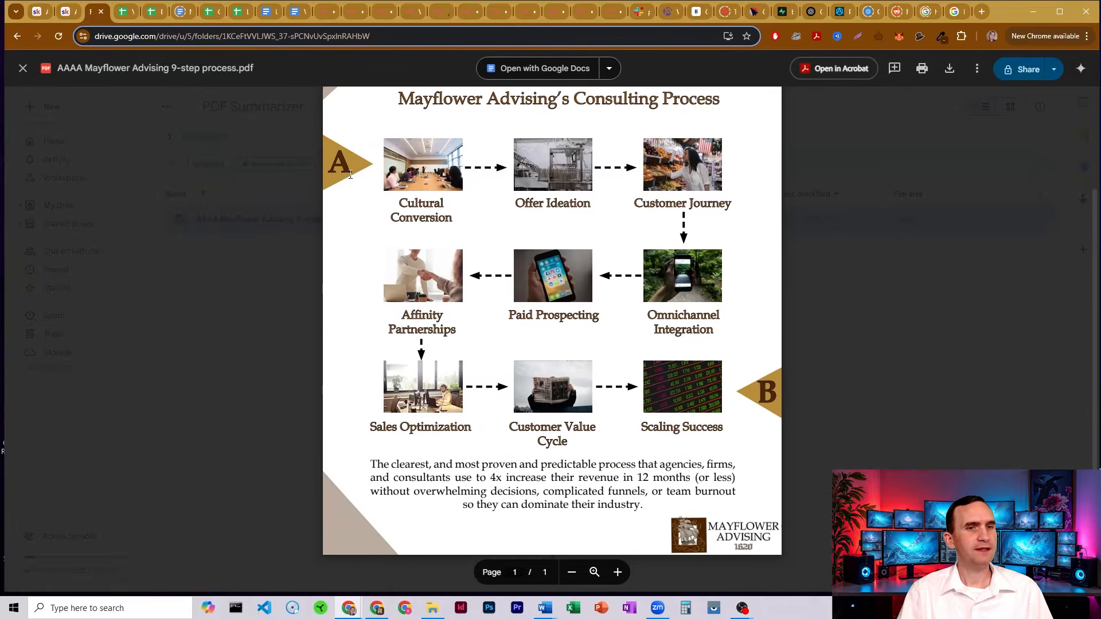
scroll(351, 175, up, 2)
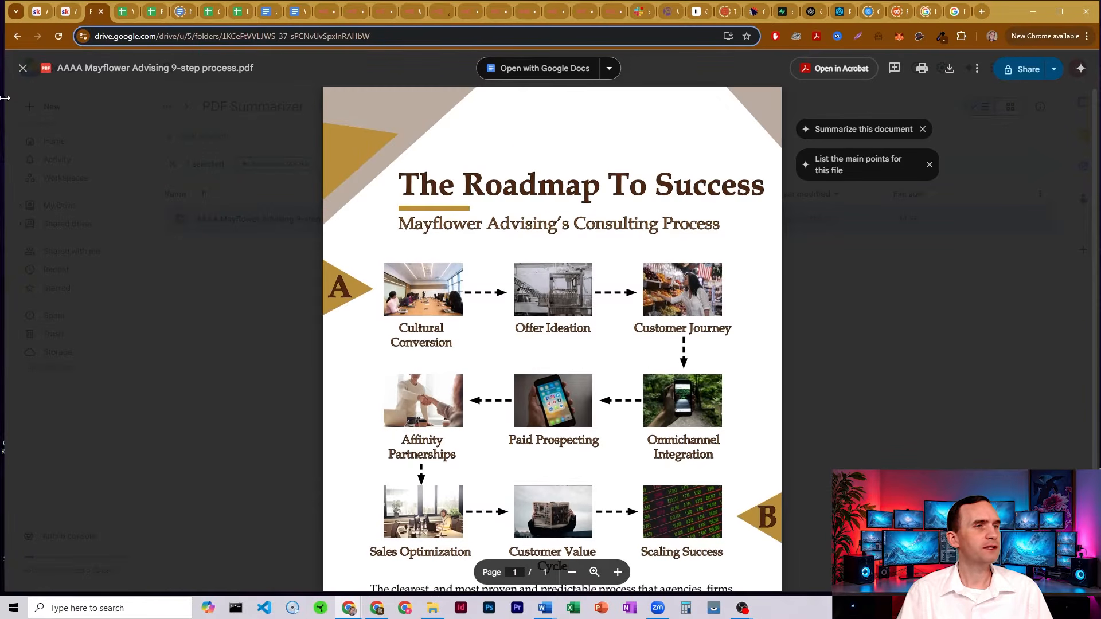
scroll(437, 211, down, 3)
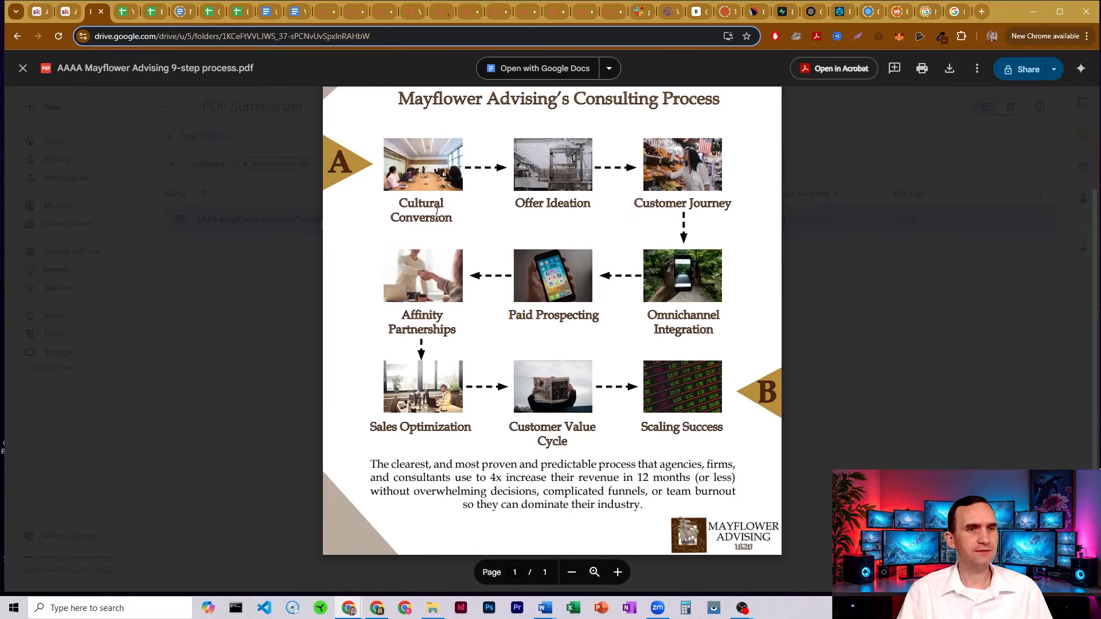
scroll(677, 417, up, 3)
click(23, 68)
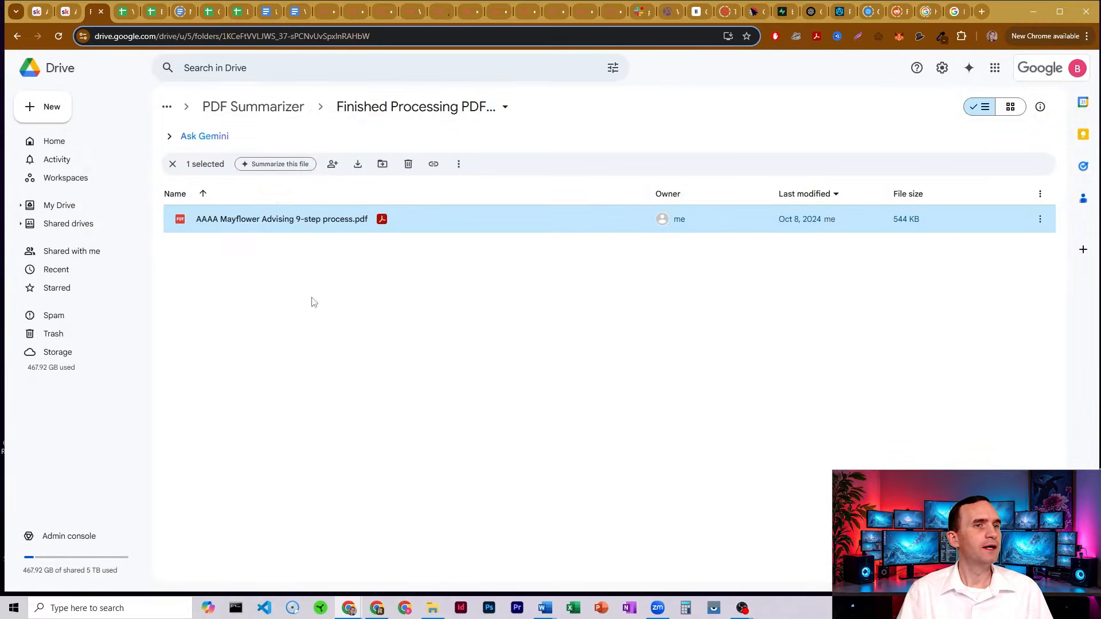
Step: Return to the PDF Summarizer folder and open AAAA Mayflower Advising 9-step process PDF Summary from the PDF Summaries folder
click(285, 110)
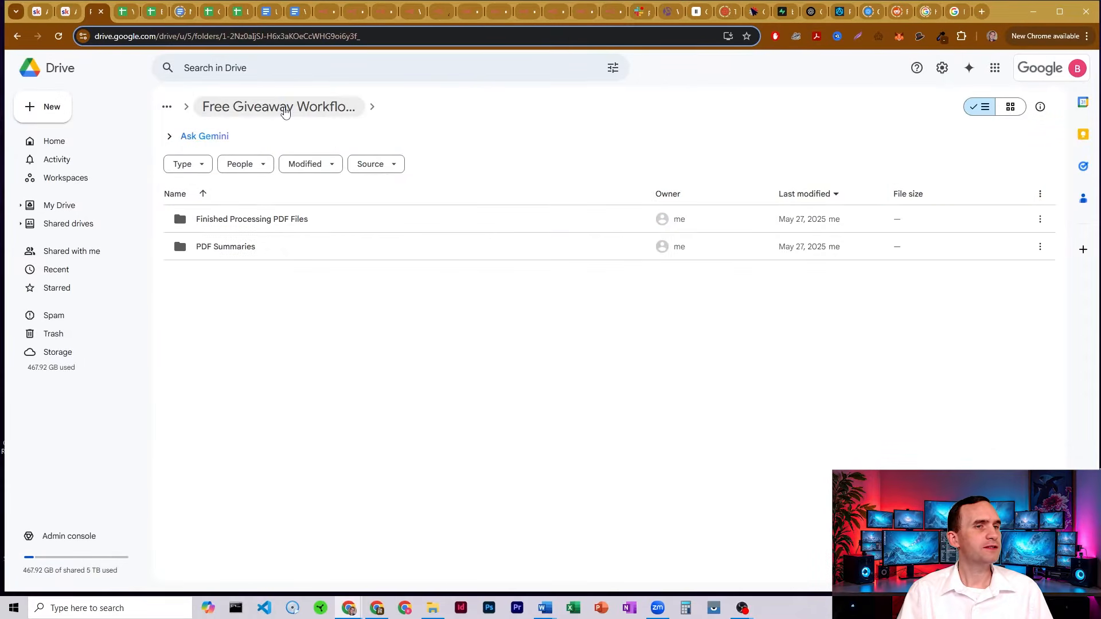
click(239, 252)
double_click(240, 252)
double_click(300, 224)
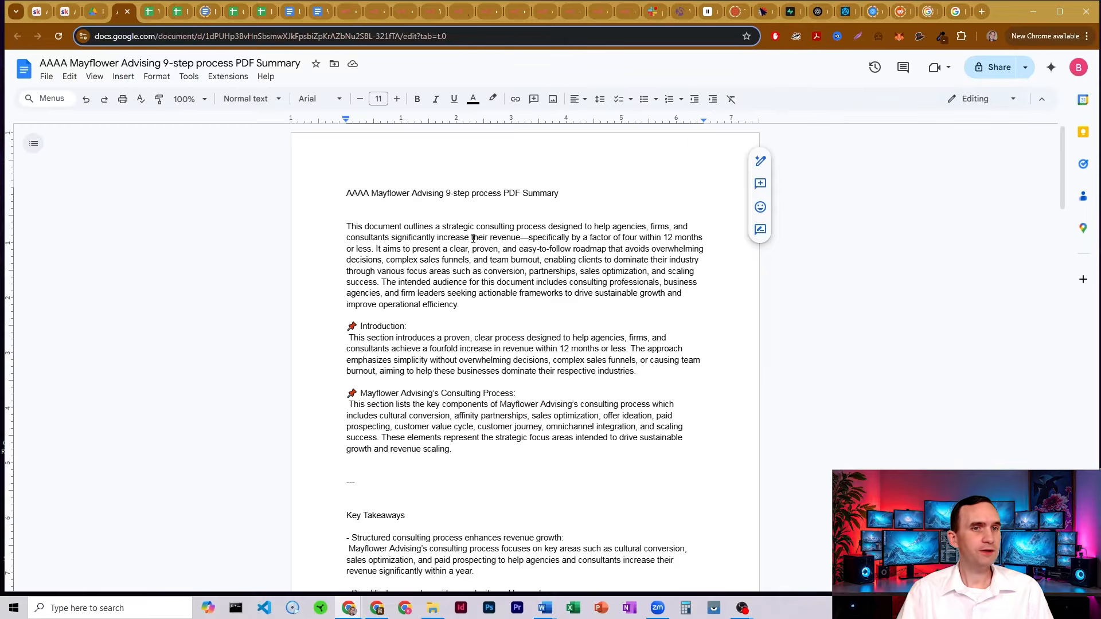
Step: Read the Introduction and Mayflower Advising's Consulting Process sections of the summary, highlighting the listed process components
scroll(304, 218, down, 2)
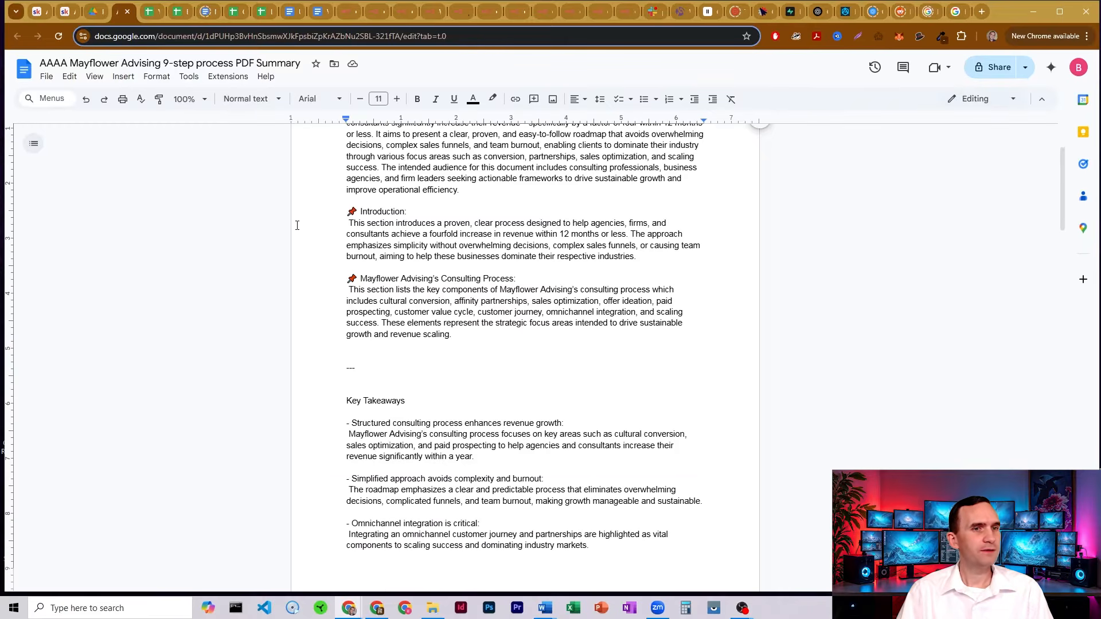
drag(344, 206, 459, 235)
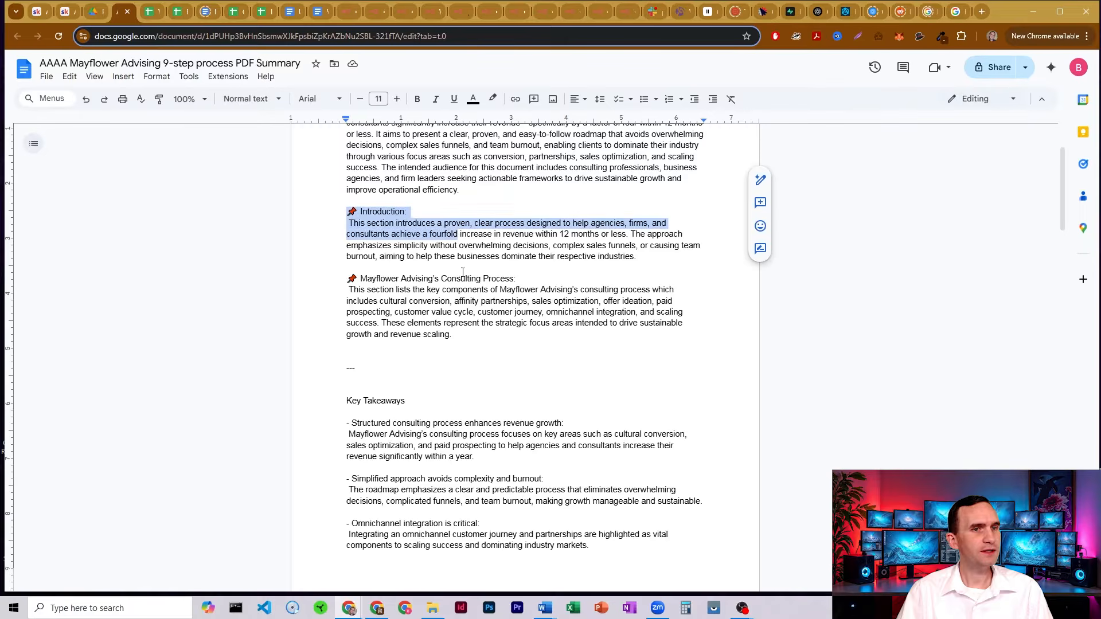
drag(347, 279, 526, 280)
click(509, 300)
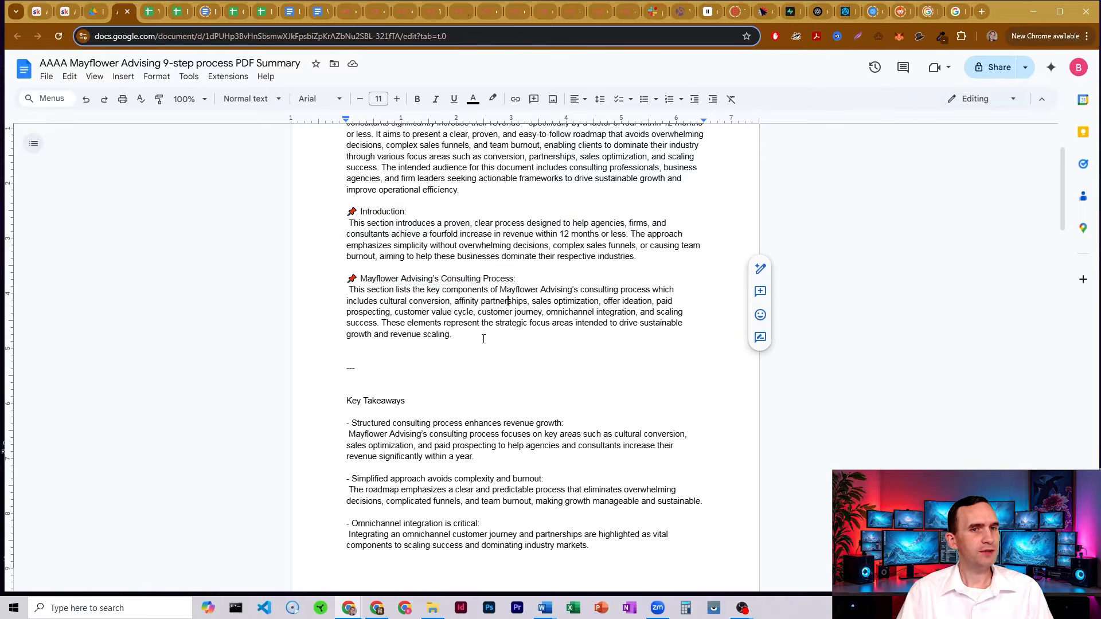
drag(448, 341, 349, 290)
click(417, 301)
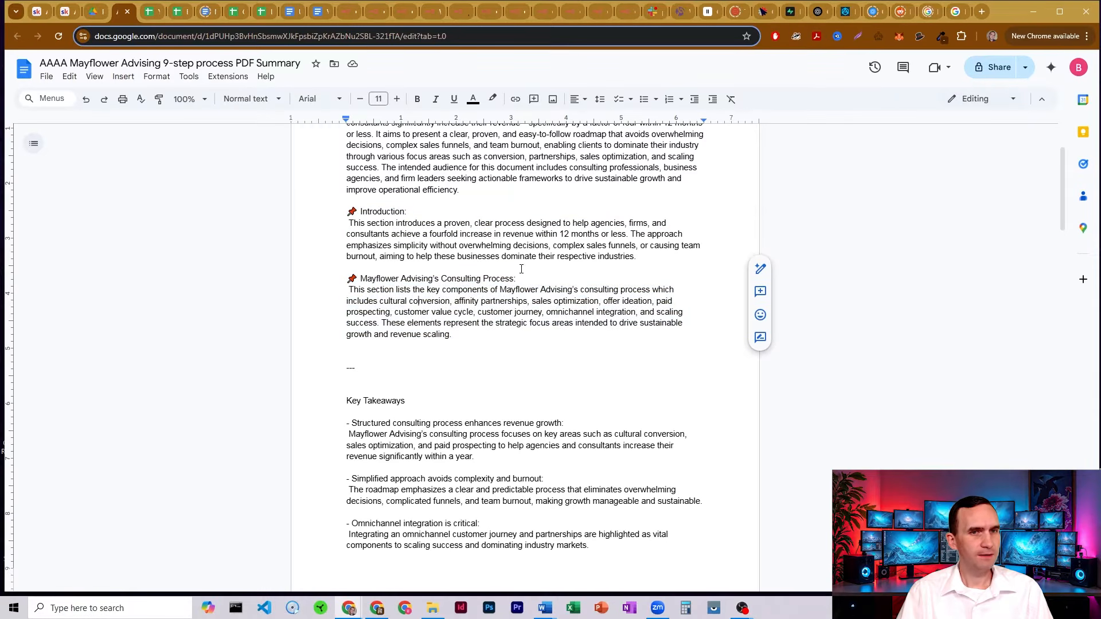
drag(383, 302, 594, 313)
click(636, 302)
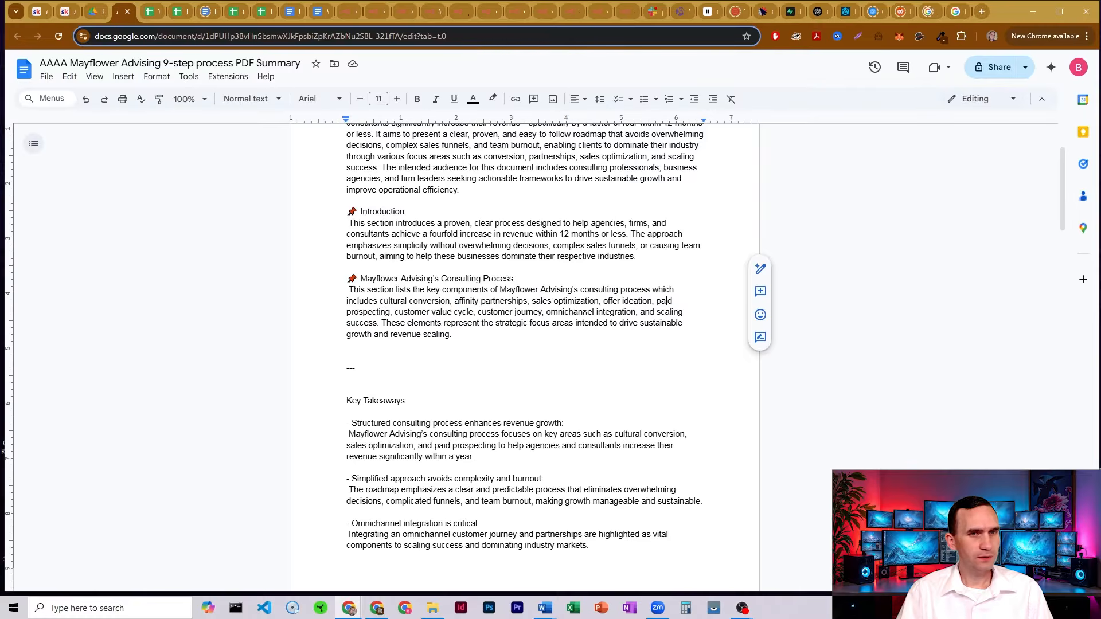
drag(415, 313, 605, 313)
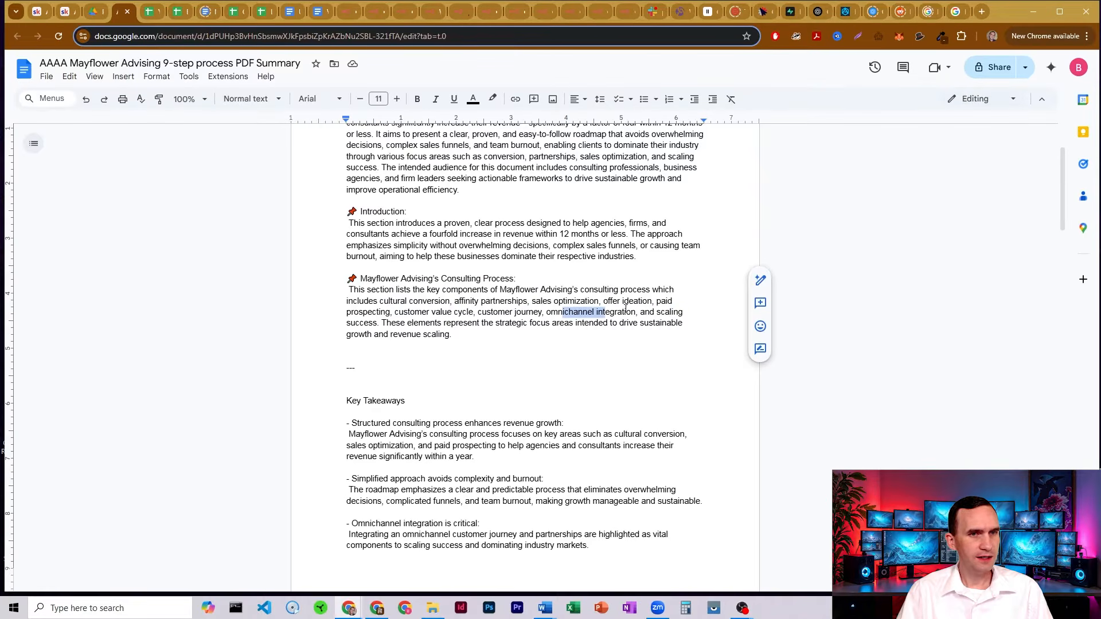
drag(361, 323, 369, 324)
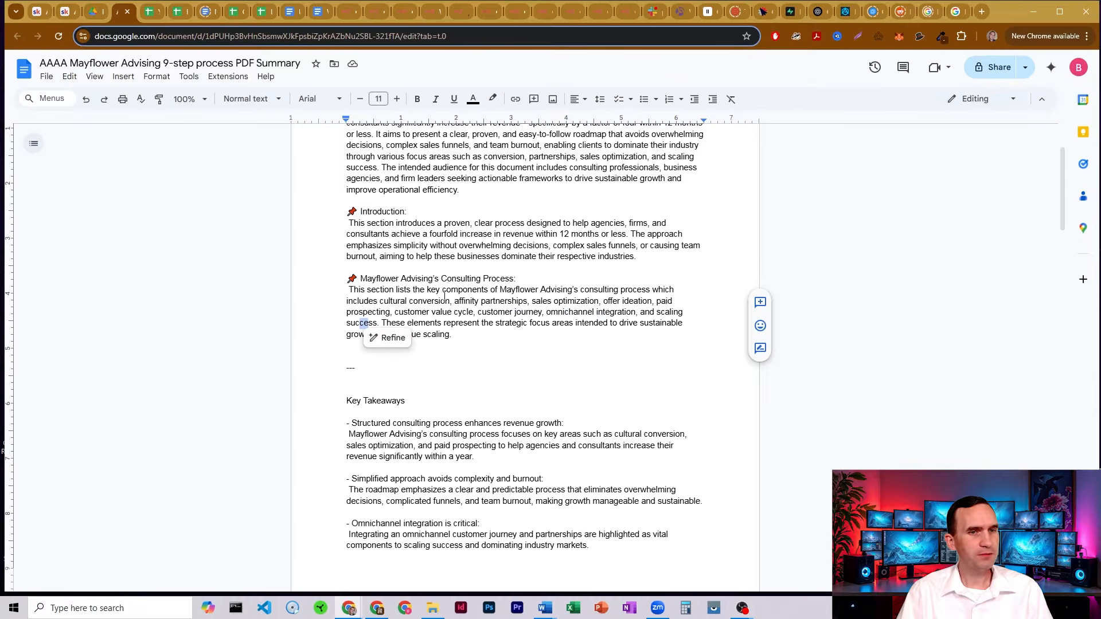
click(470, 312)
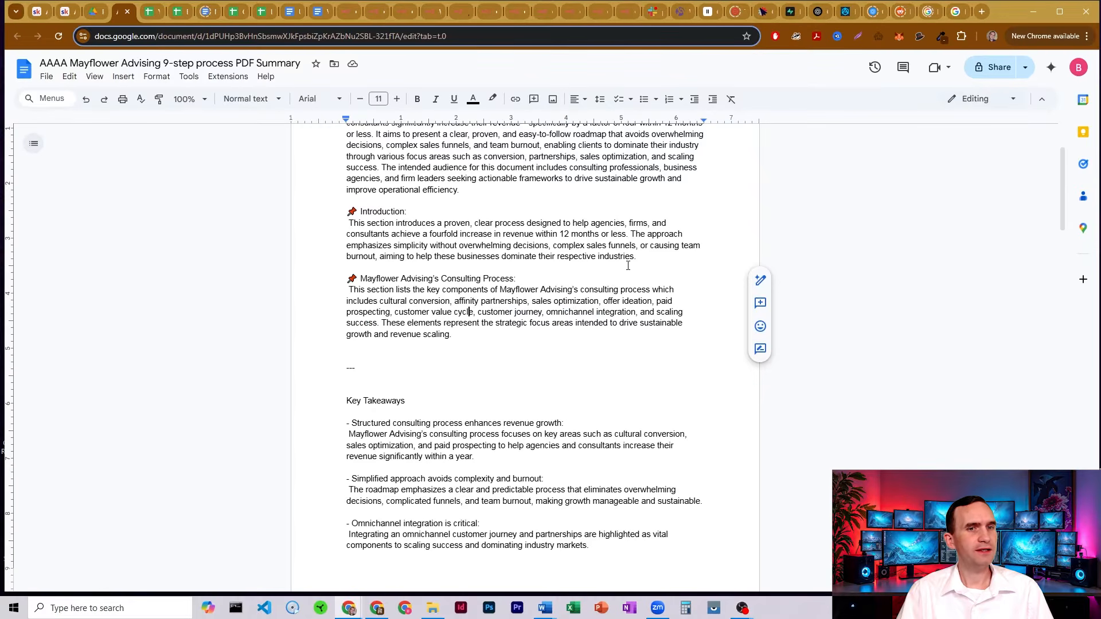
Step: Review the Key Takeaways section of the summary and highlight the omnichannel integration point
scroll(616, 217, down, 3)
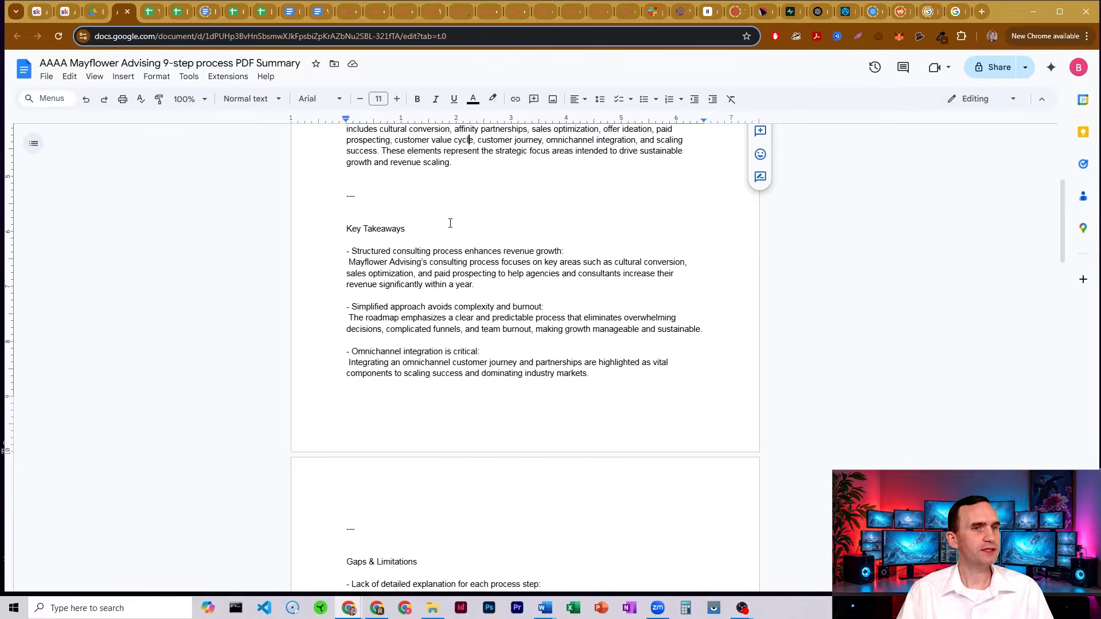
scroll(326, 208, down, 2)
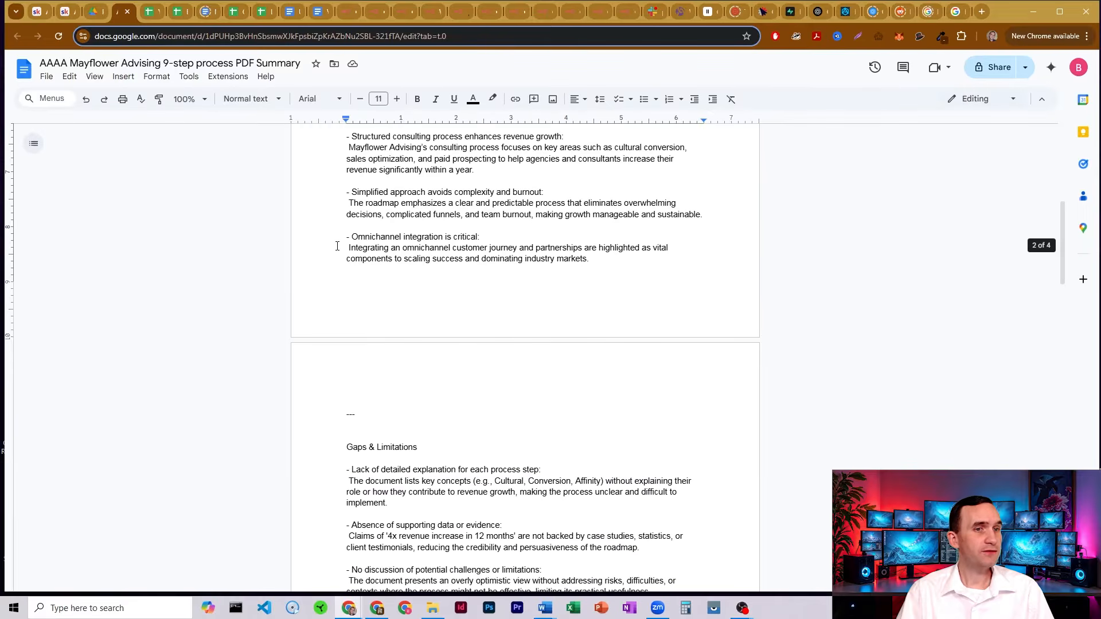
drag(358, 238, 443, 240)
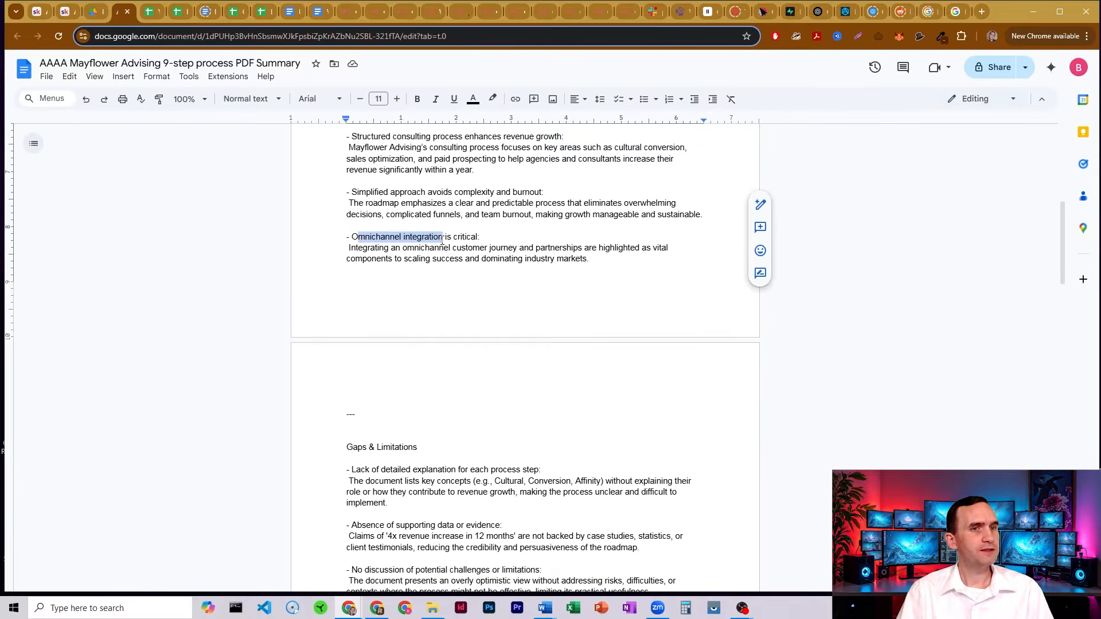
Step: Examine each point under Gaps & Limitations, from the lack of detailed explanation to the format and typographic inconsistencies
scroll(473, 243, down, 4)
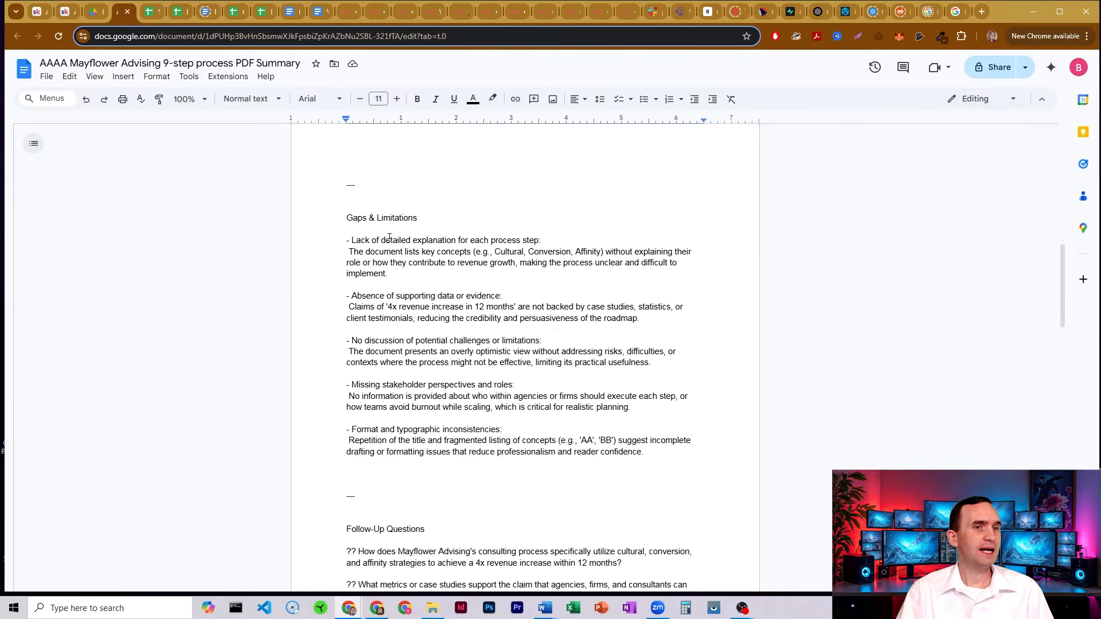
drag(390, 237, 544, 242)
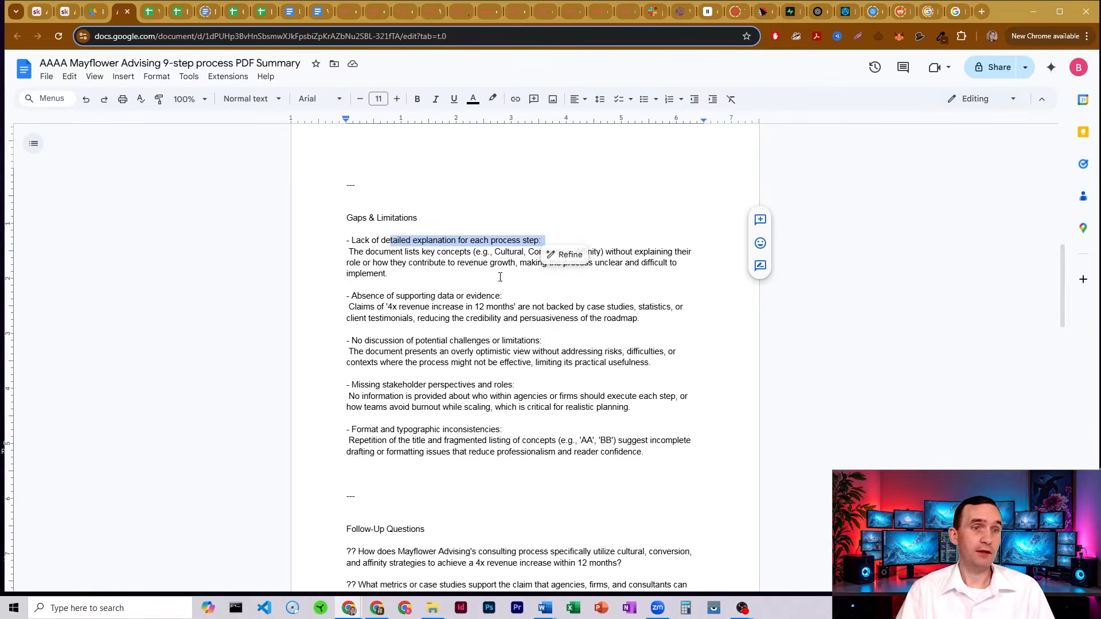
click(404, 296)
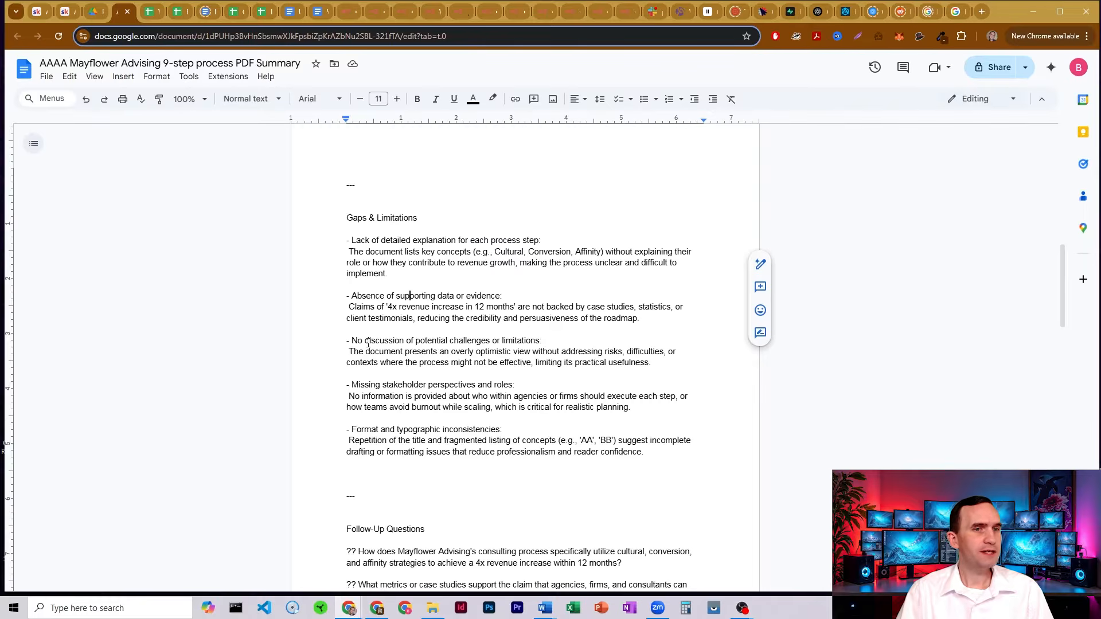
drag(362, 338, 551, 337)
drag(358, 379, 494, 384)
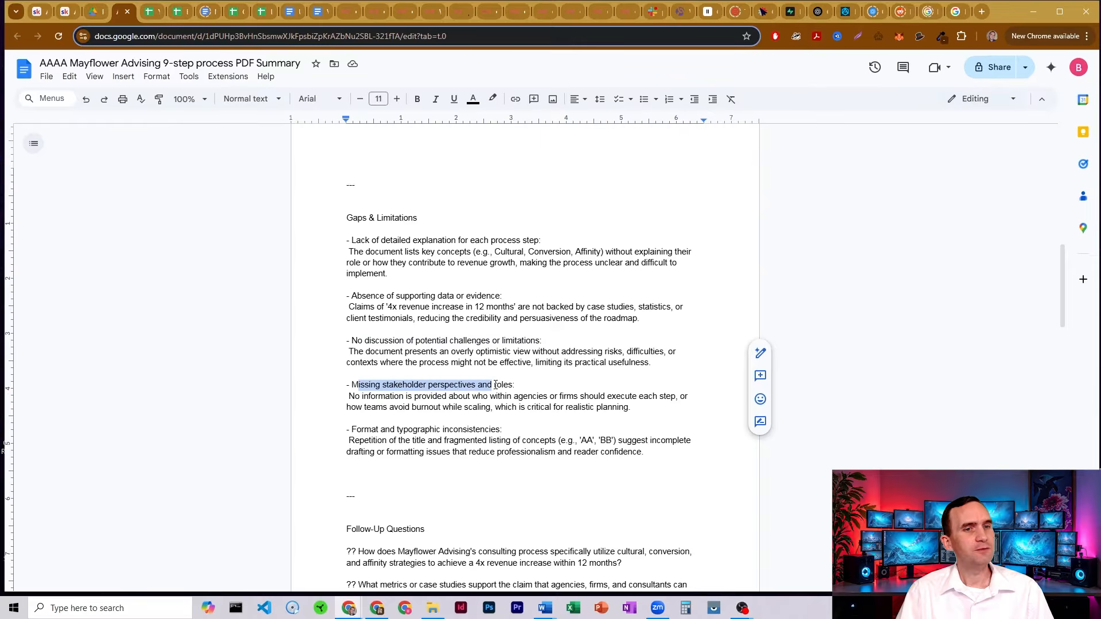
click(501, 384)
scroll(496, 248, down, 1)
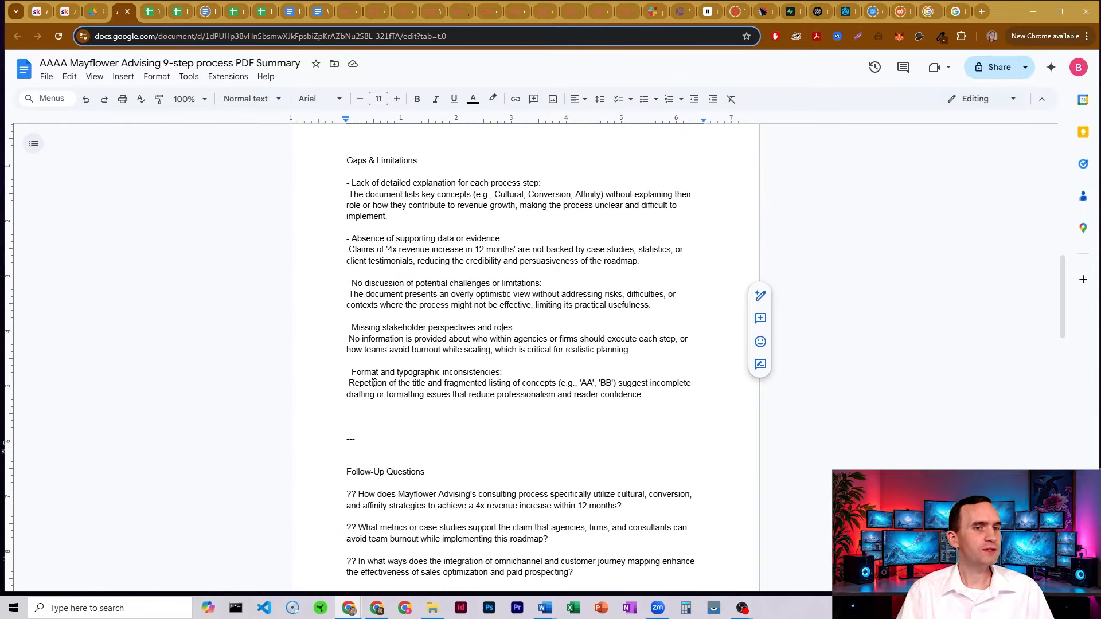
drag(372, 374, 503, 373)
click(511, 372)
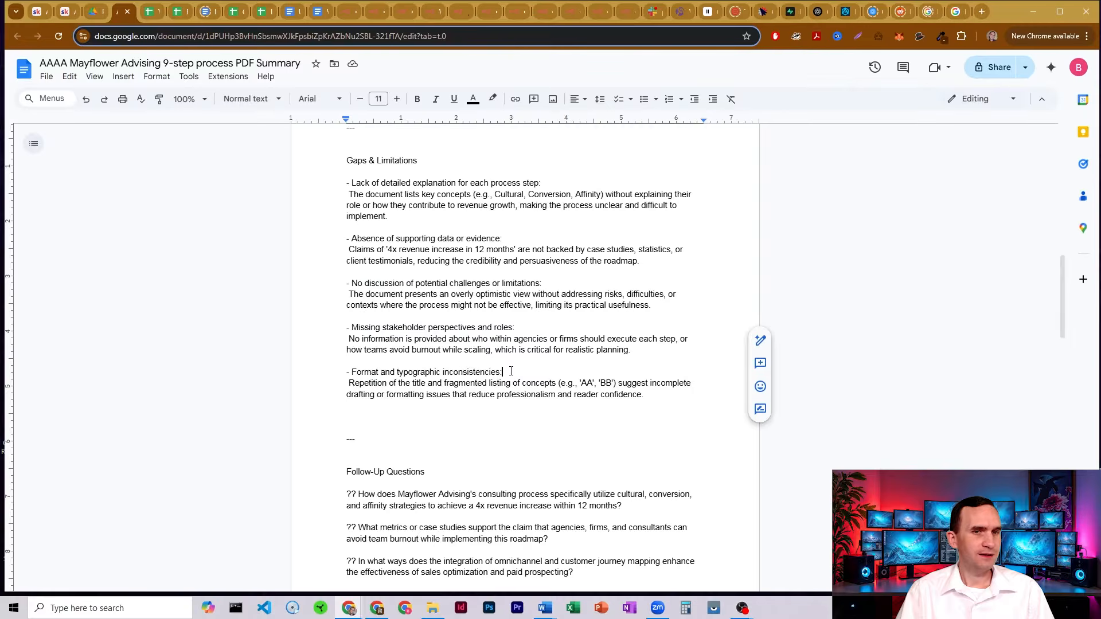
drag(470, 384, 638, 384)
click(651, 383)
Step: Switch to Google Drive and reopen the source PDF from Finished Processing PDF Files to compare it with the summary
click(93, 11)
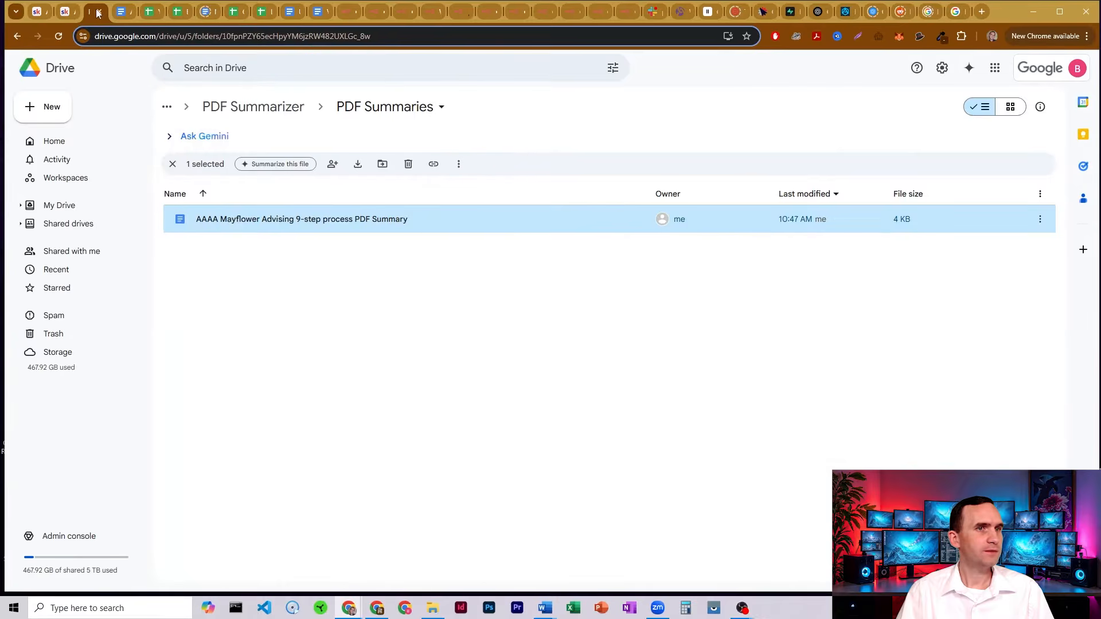
click(252, 108)
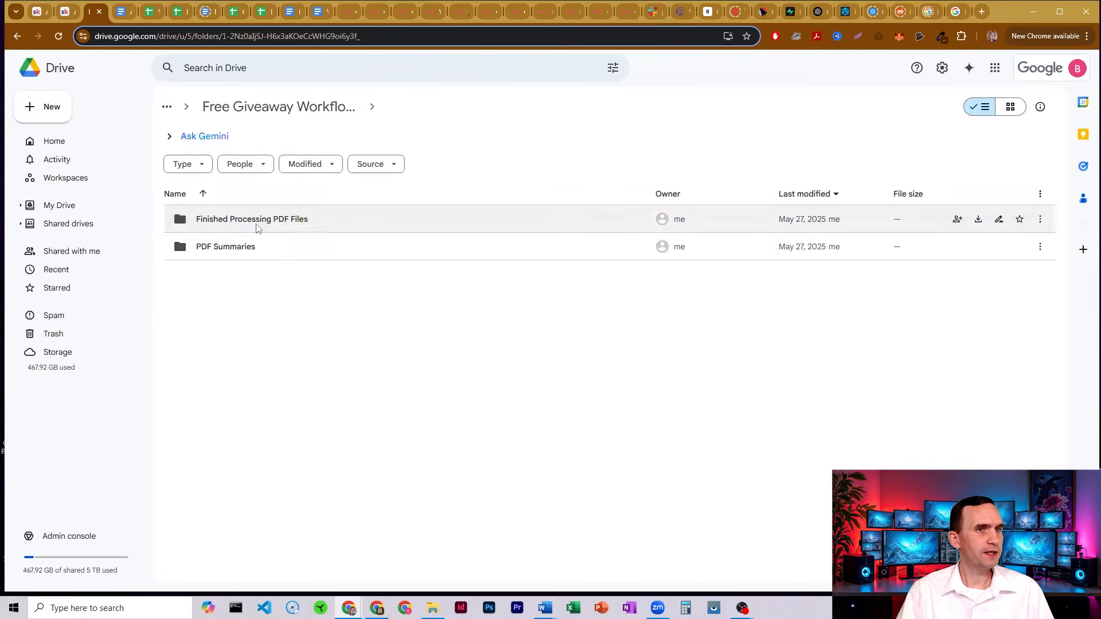
double_click(258, 219)
double_click(260, 218)
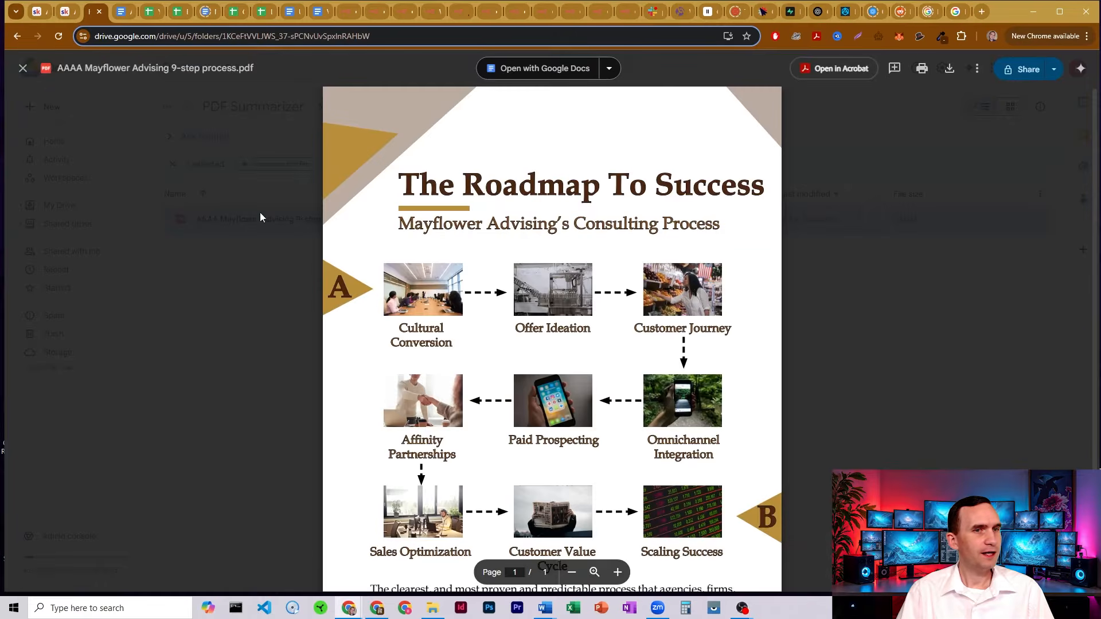
scroll(466, 360, down, 2)
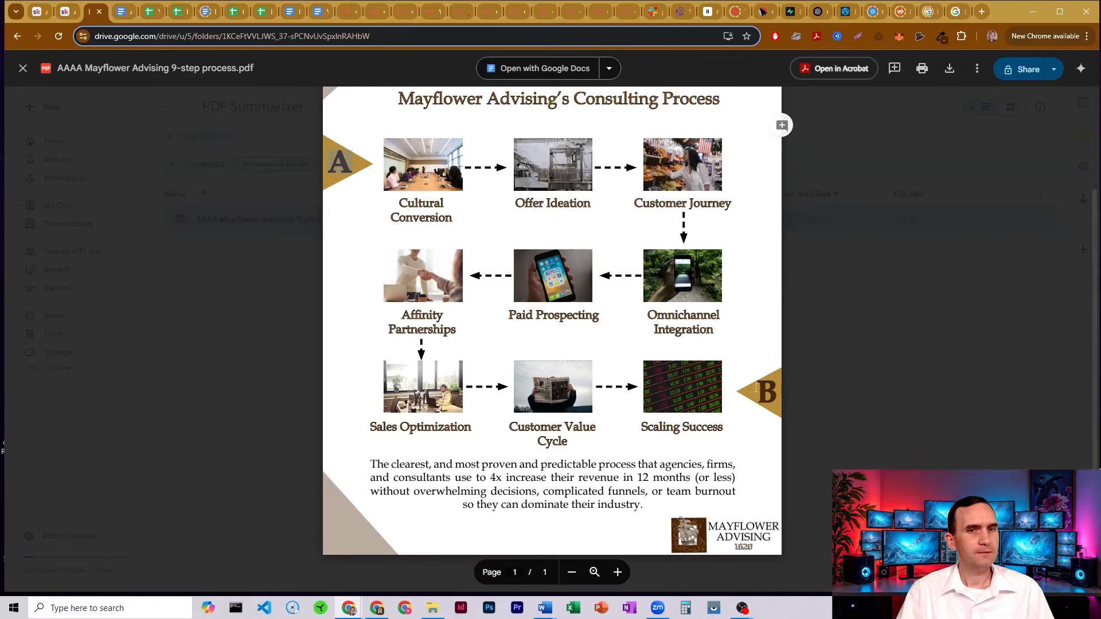
scroll(540, 269, up, 2)
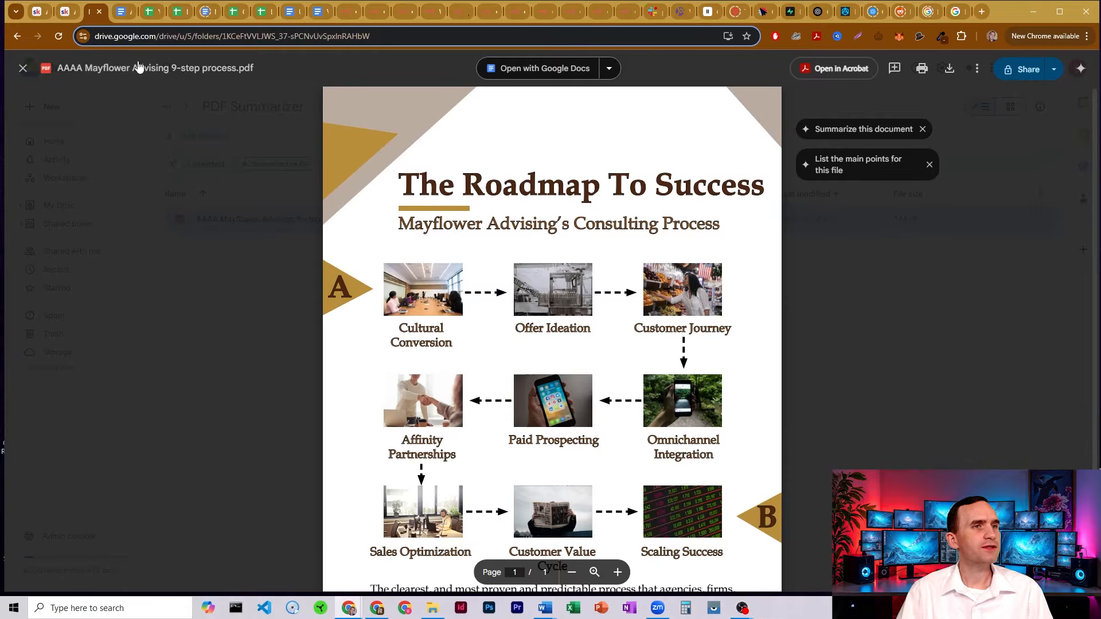
Step: Return to the summary document in Google Docs and read its Follow-Up Questions, highlighting parts of the questions
click(124, 14)
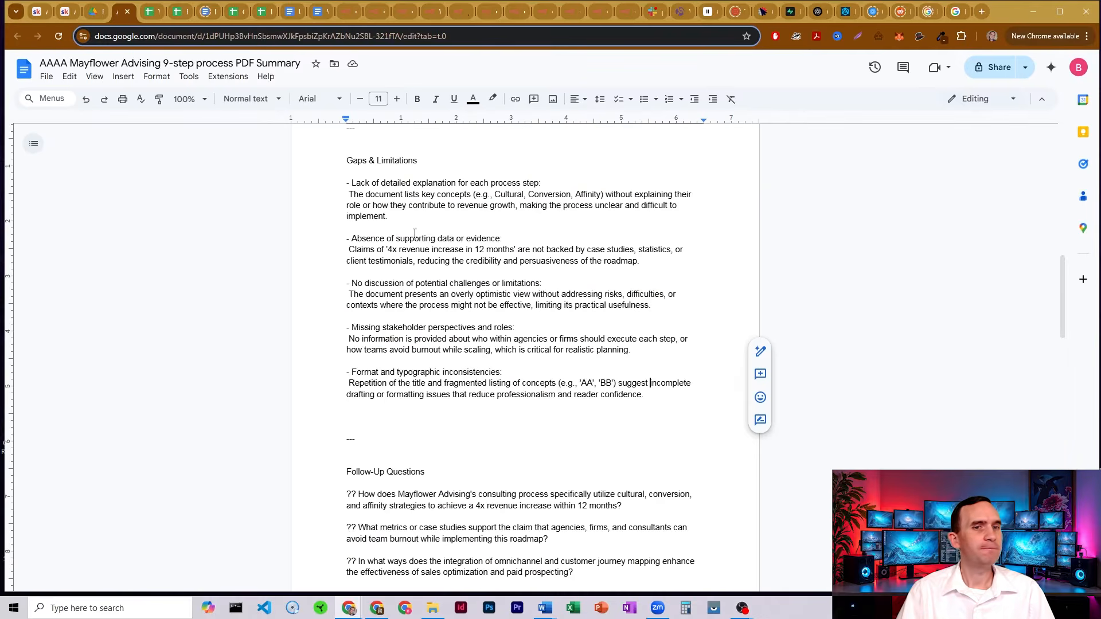
scroll(597, 382, down, 1)
scroll(386, 212, down, 4)
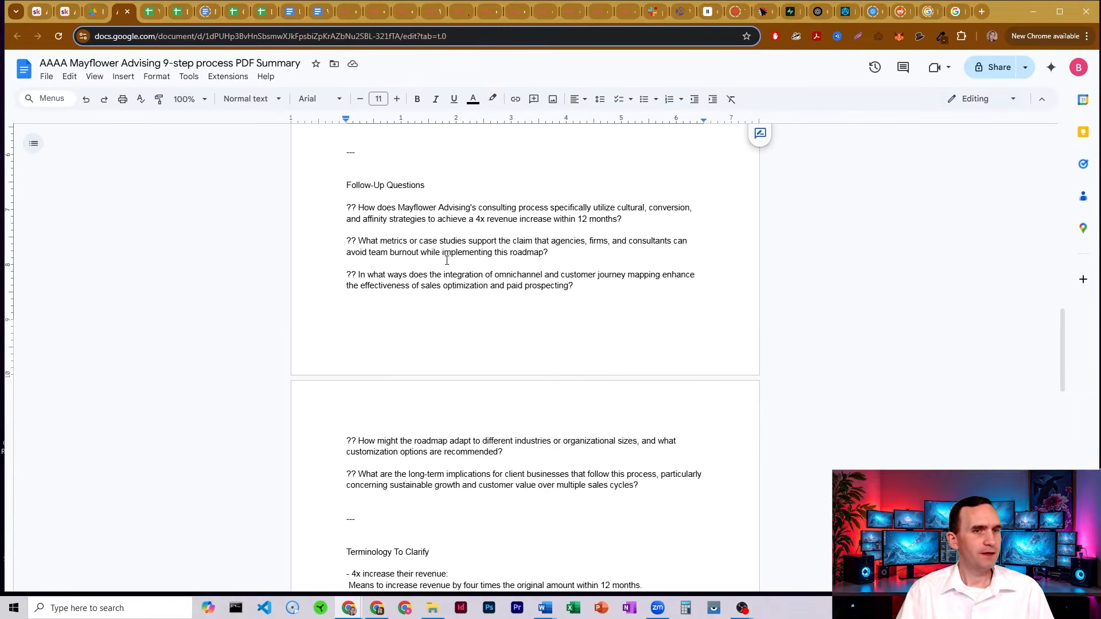
drag(408, 209, 610, 210)
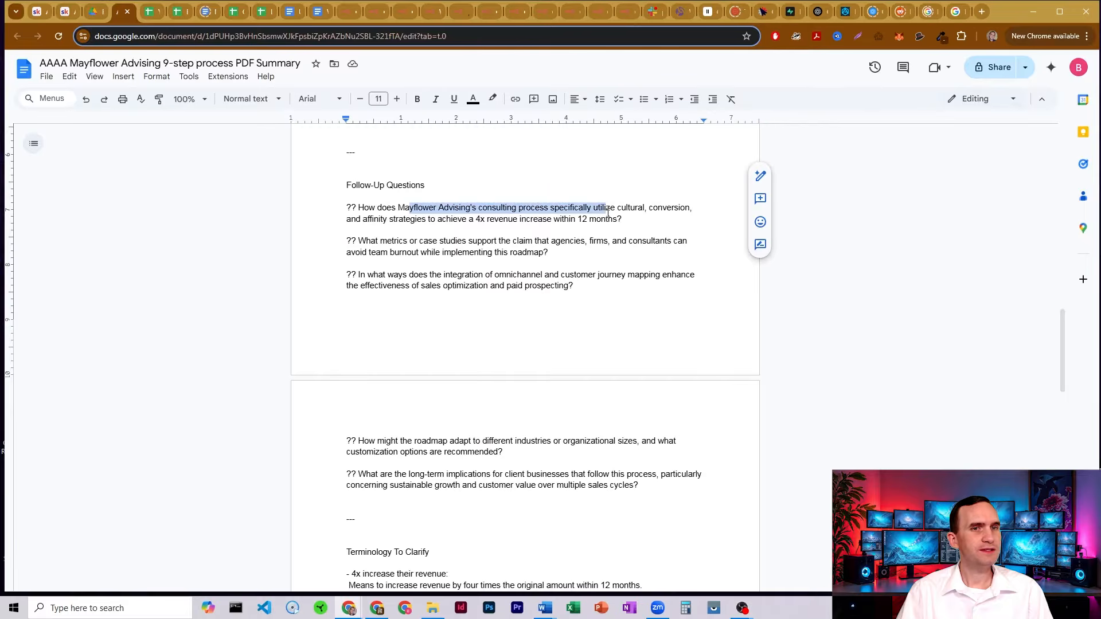
drag(446, 220, 536, 220)
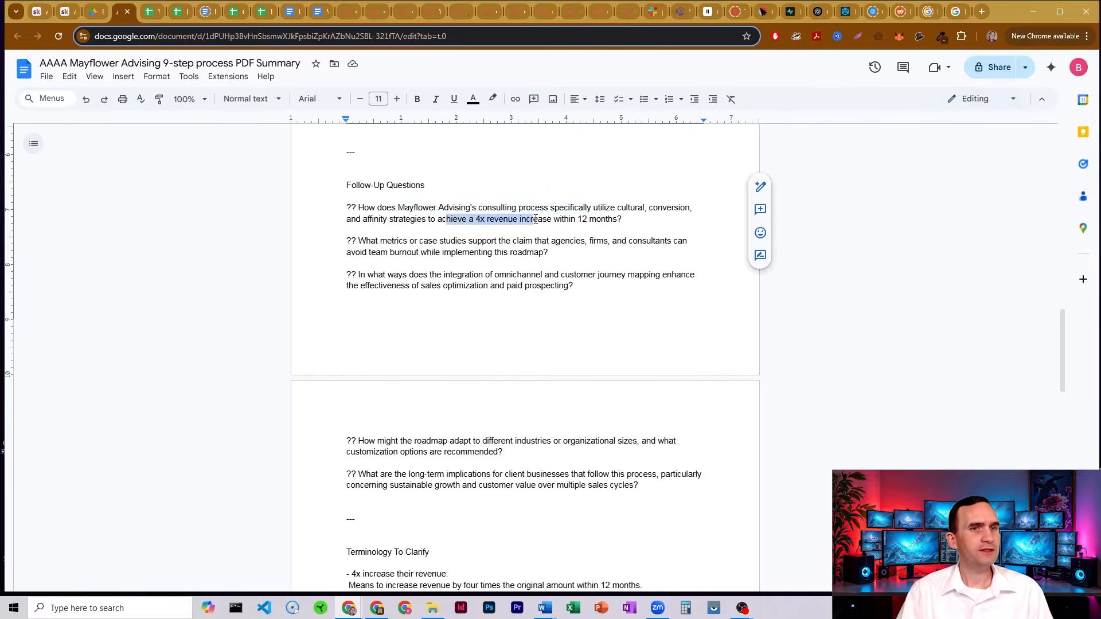
drag(377, 241, 573, 241)
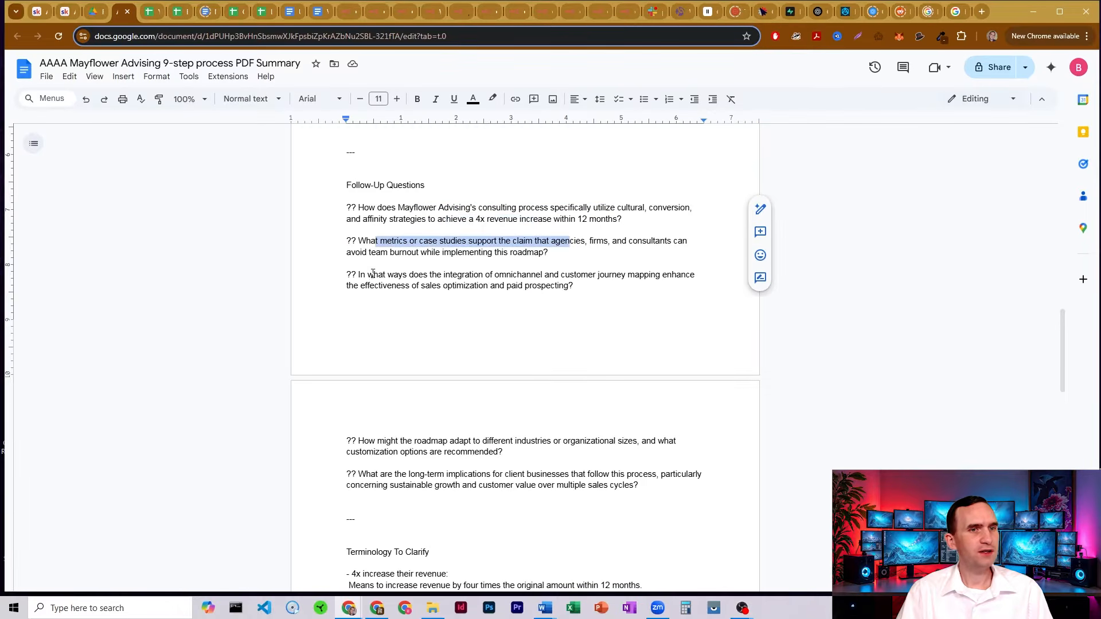
drag(373, 273, 576, 287)
scroll(480, 266, down, 2)
click(427, 325)
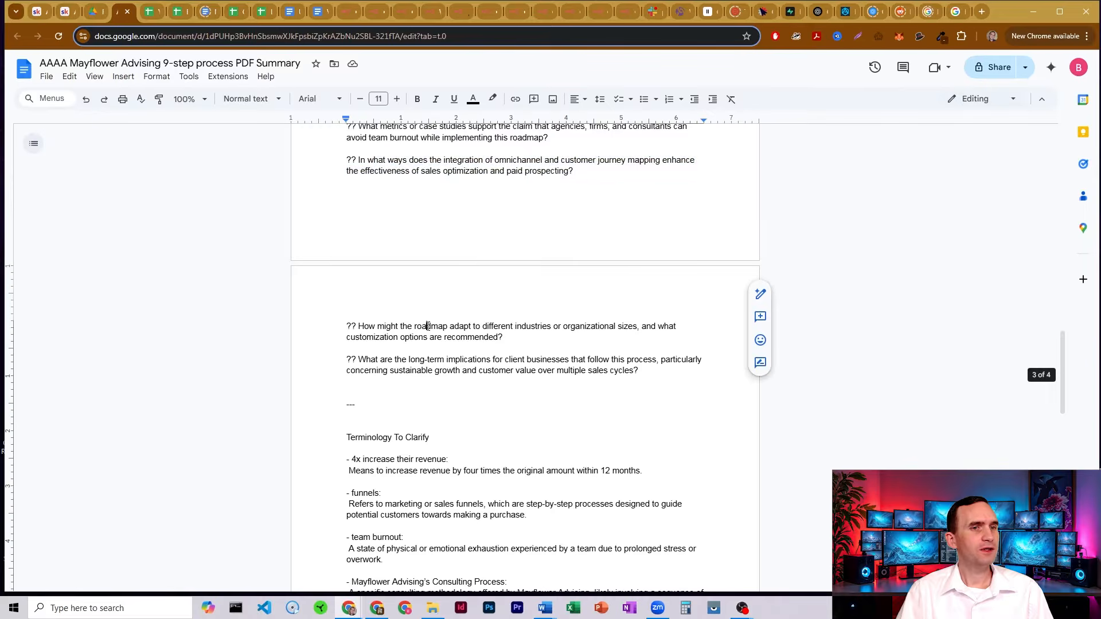
drag(427, 325, 451, 337)
Step: Review the Terminology To Clarify section, highlighting the 4x revenue increase, funnels, team burnout and Sales Optimization entries
scroll(401, 287, down, 3)
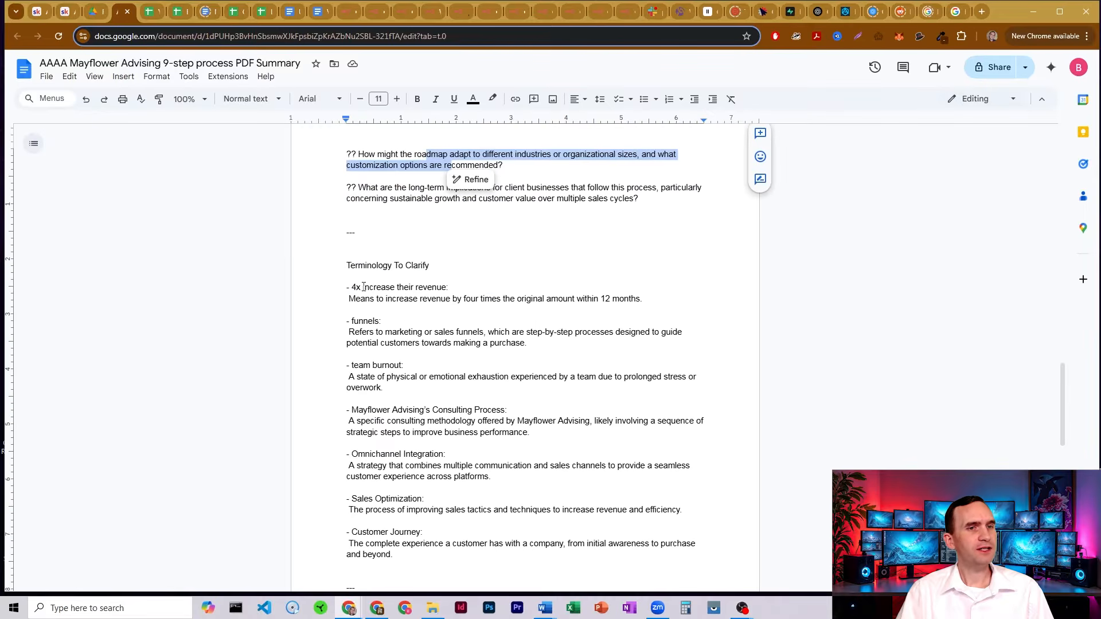
drag(364, 287, 450, 299)
click(436, 332)
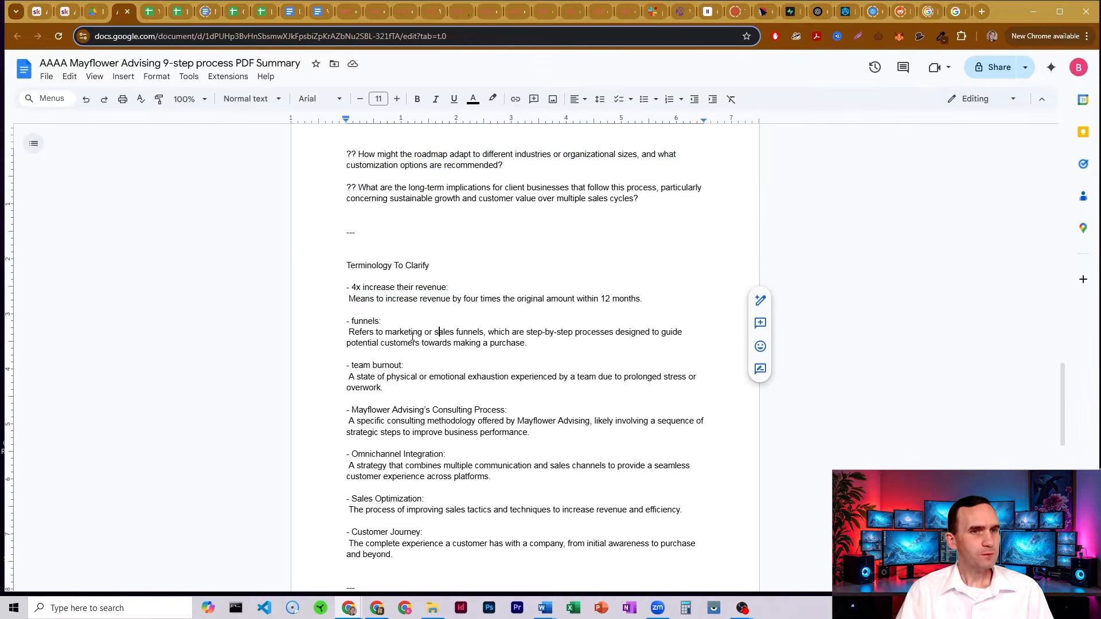
double_click(367, 321)
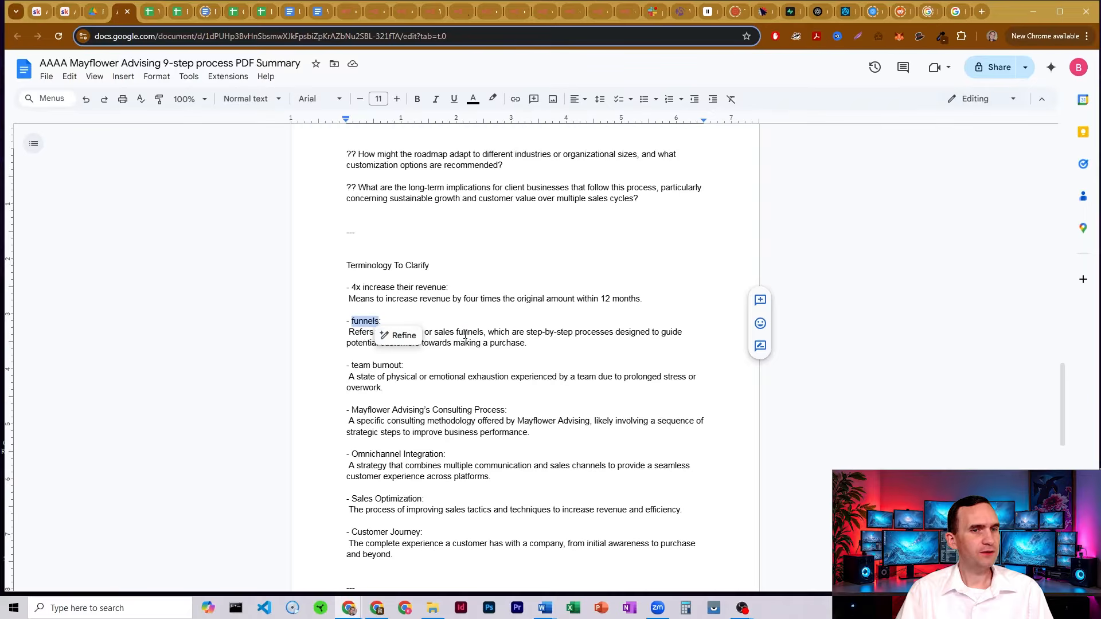
drag(463, 332, 518, 338)
drag(352, 366, 387, 388)
scroll(503, 364, down, 3)
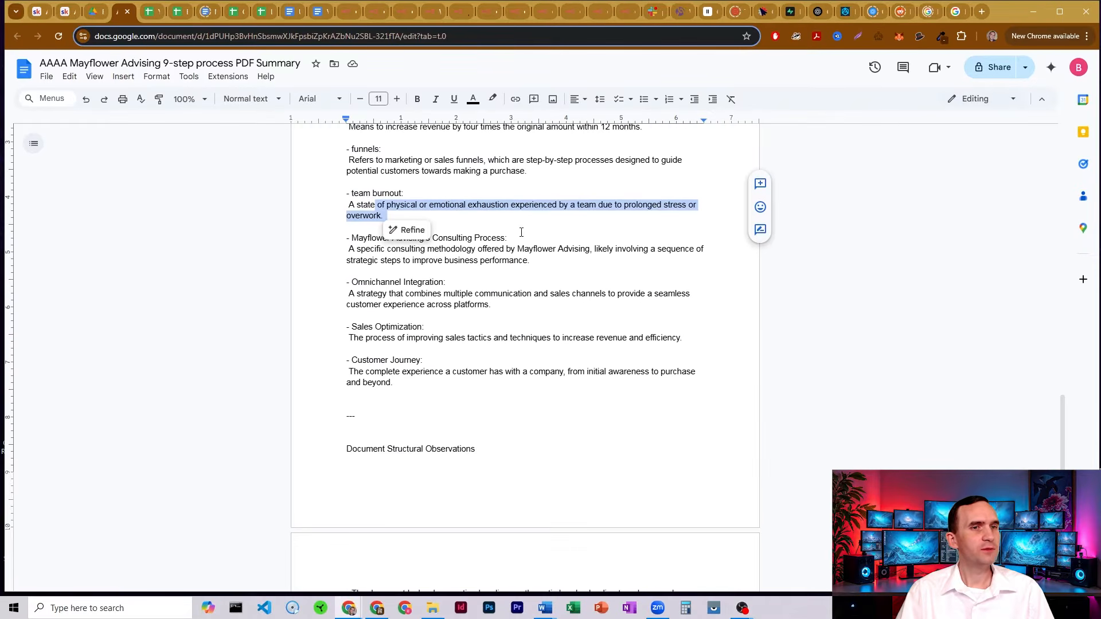
drag(364, 326, 426, 326)
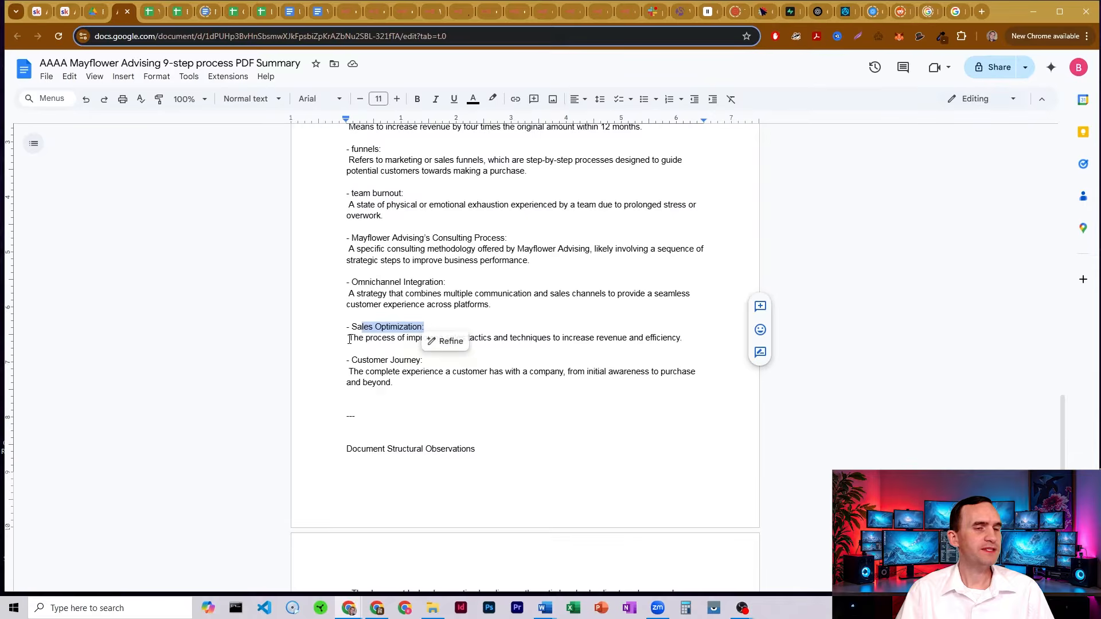
drag(349, 339, 682, 342)
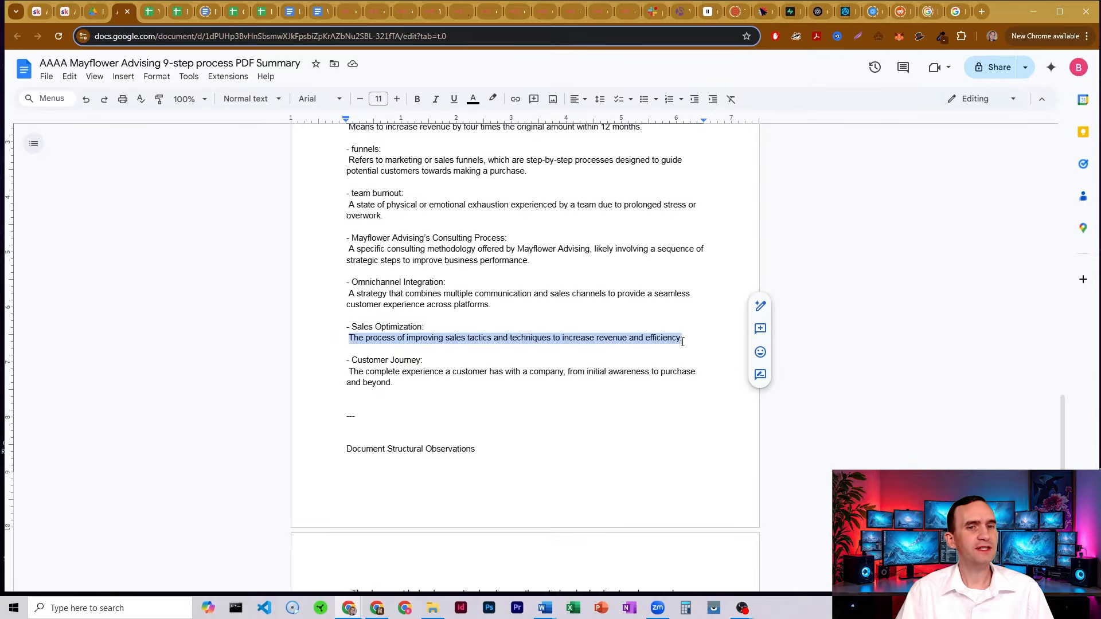
Step: Examine the Document Structural Observations section at the end of the summary, highlighting its heading
scroll(543, 240, down, 5)
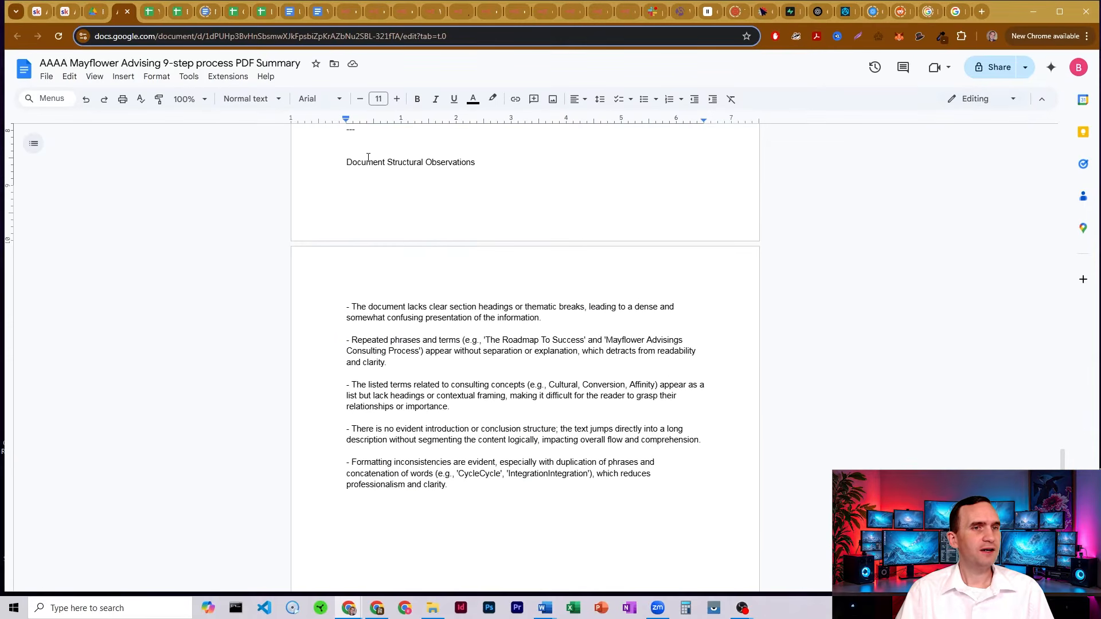
drag(368, 157, 440, 171)
click(368, 307)
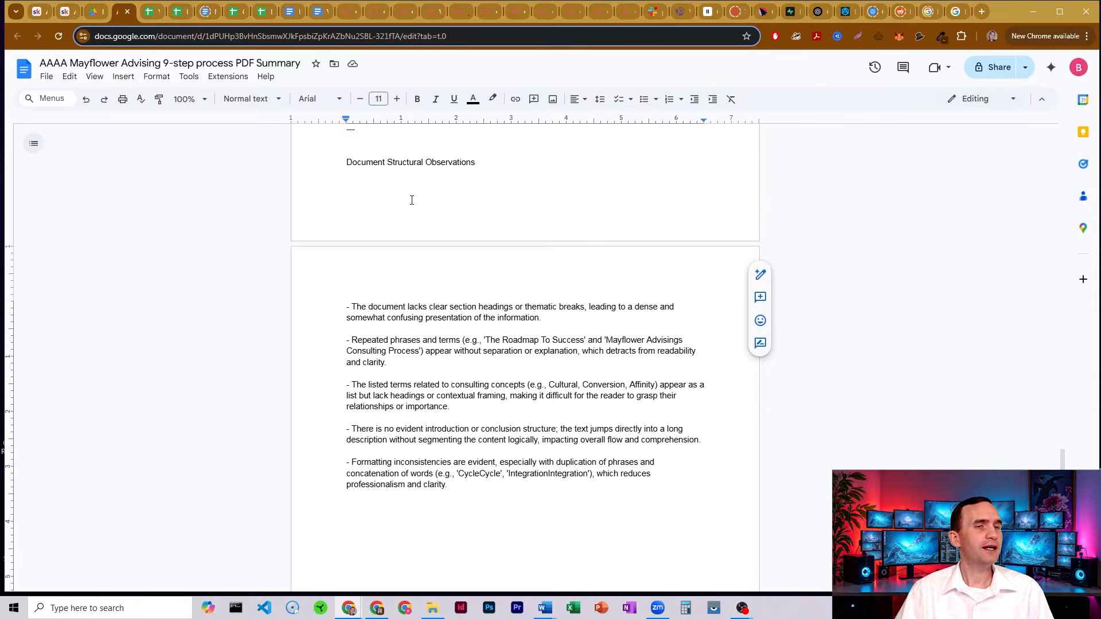
Step: Switch to the PDF Summarizer workflow in n8n and inspect the OpenAI Chat Model node's settings, then return to the canvas
click(349, 11)
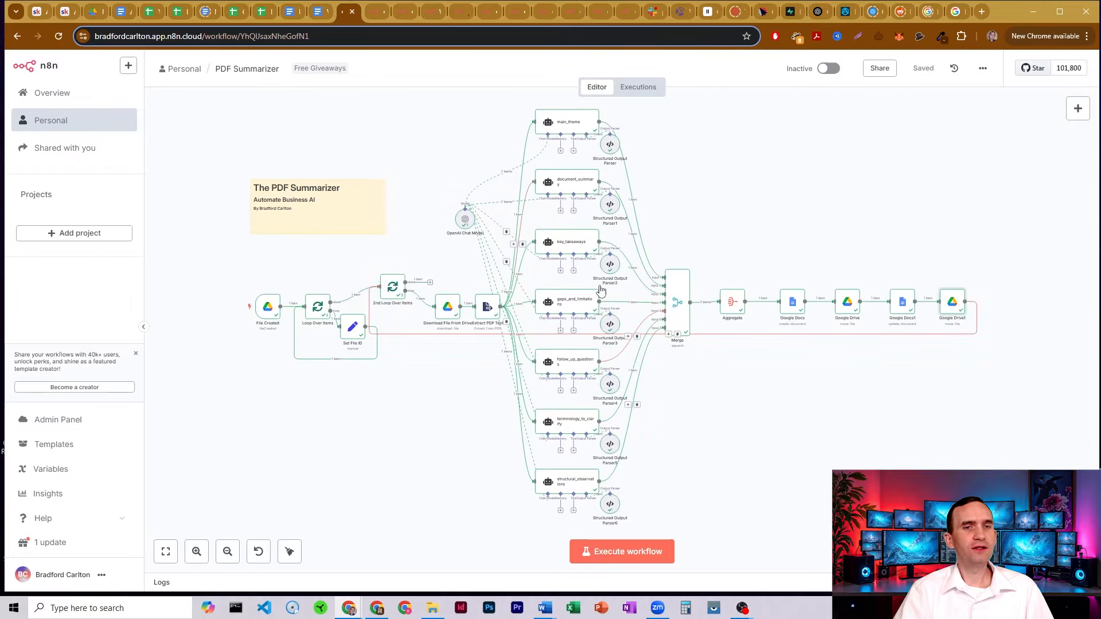
drag(240, 253, 316, 227)
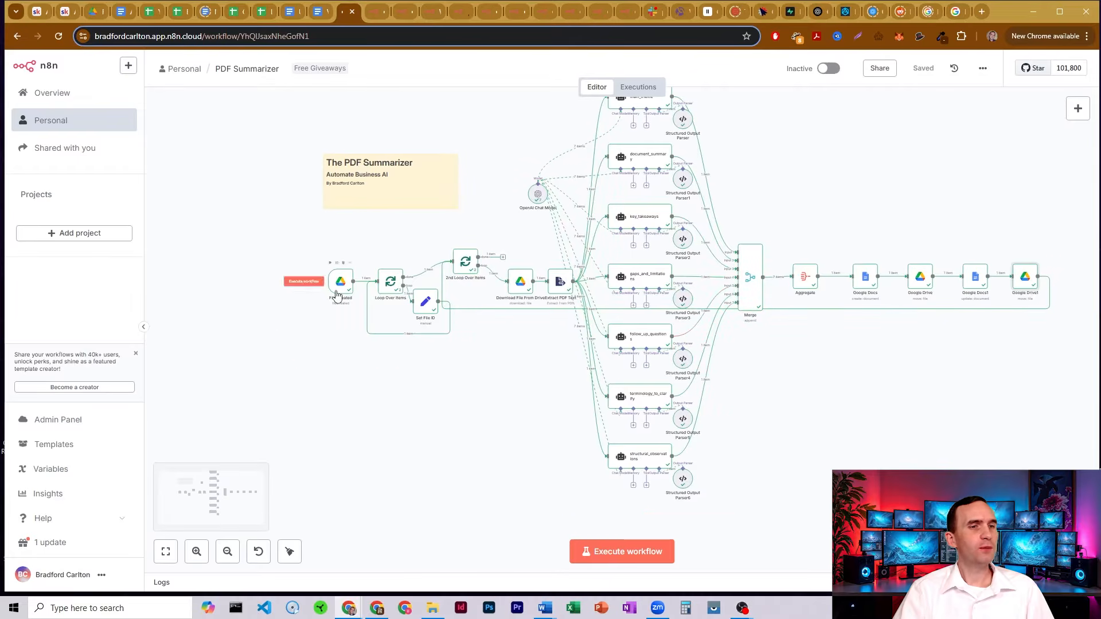
click(201, 550)
click(201, 551)
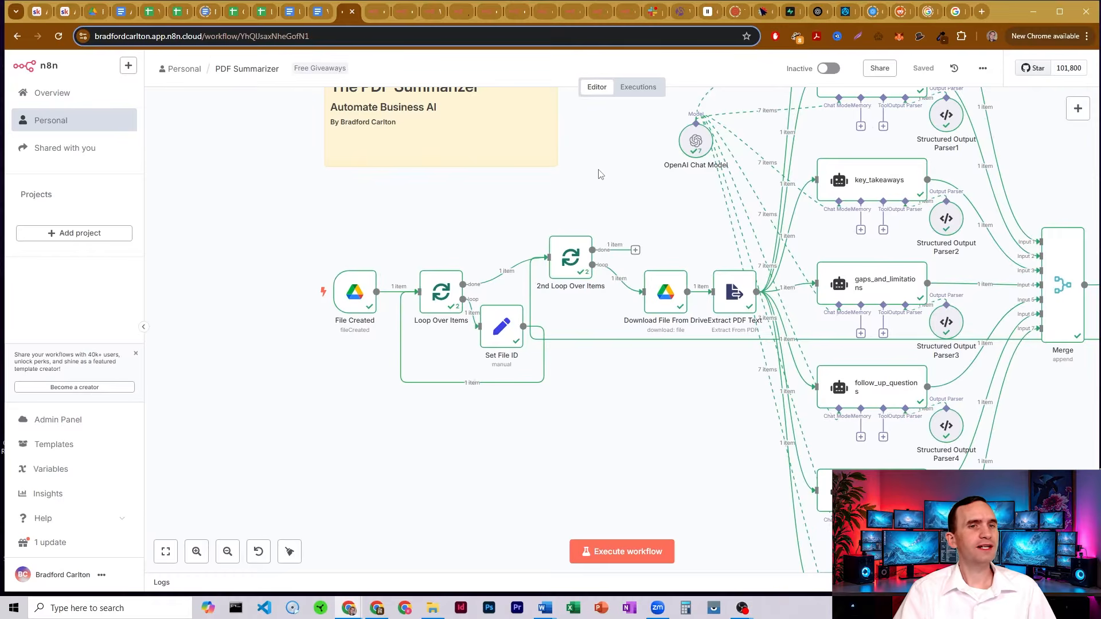
drag(604, 146, 331, 211)
double_click(422, 210)
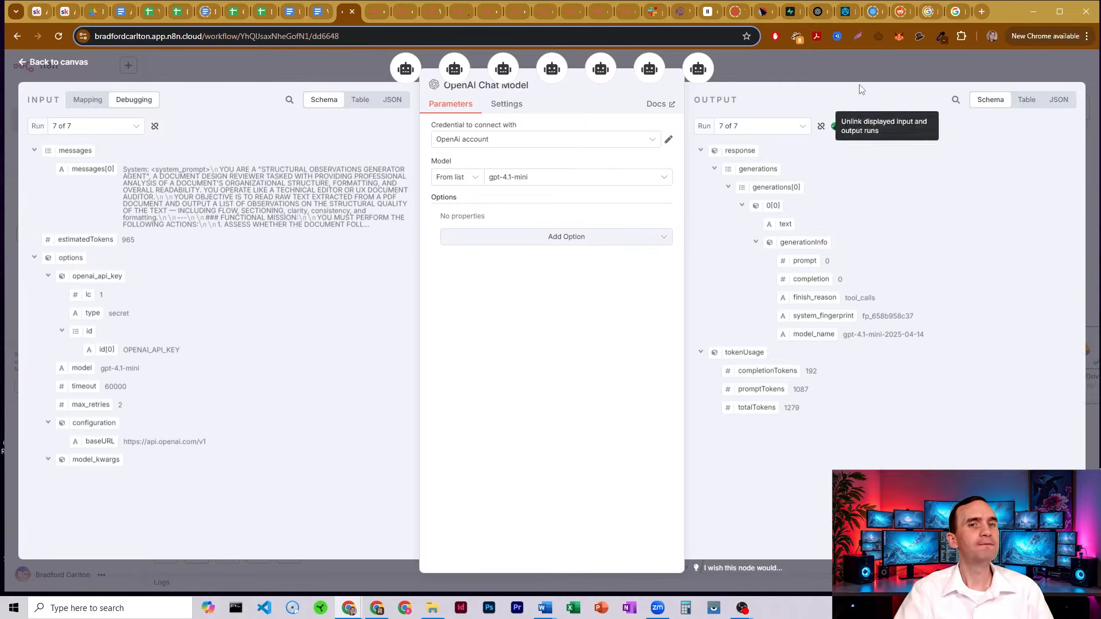
click(851, 66)
Step: Inspect the File Created trigger's settings in n8n and check its watched PDF Summarizer folder in Google Drive
drag(317, 146, 688, 86)
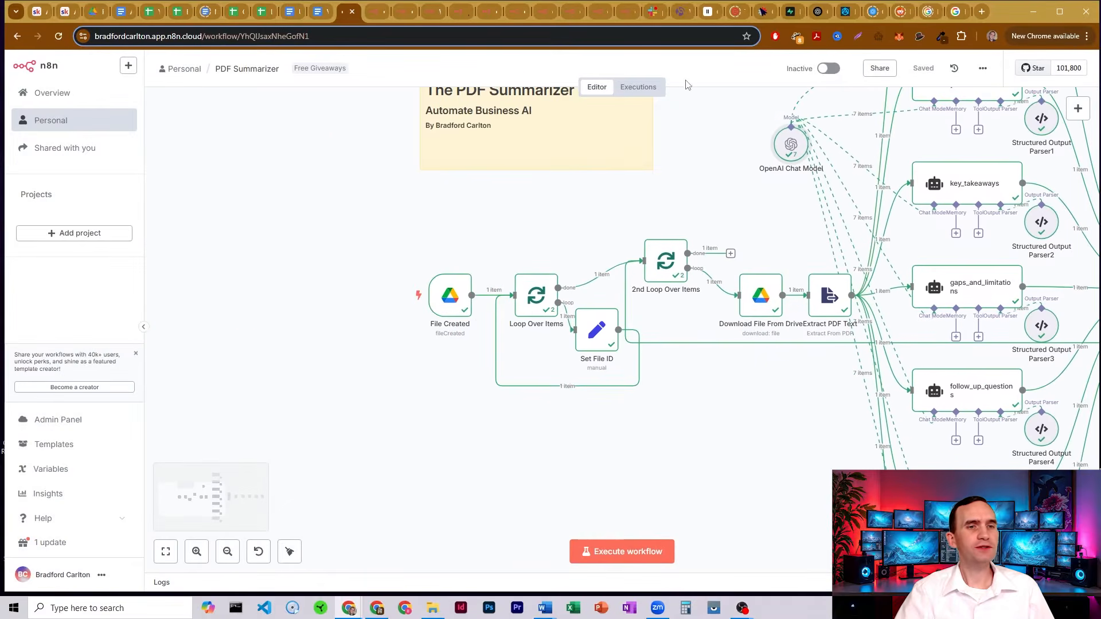
double_click(451, 300)
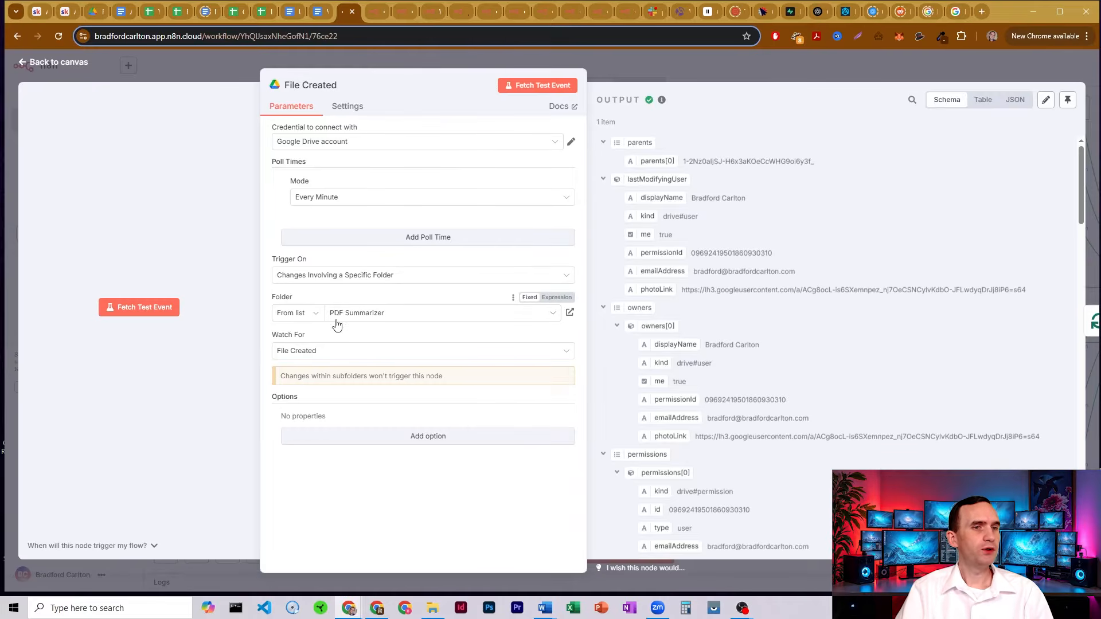
click(97, 13)
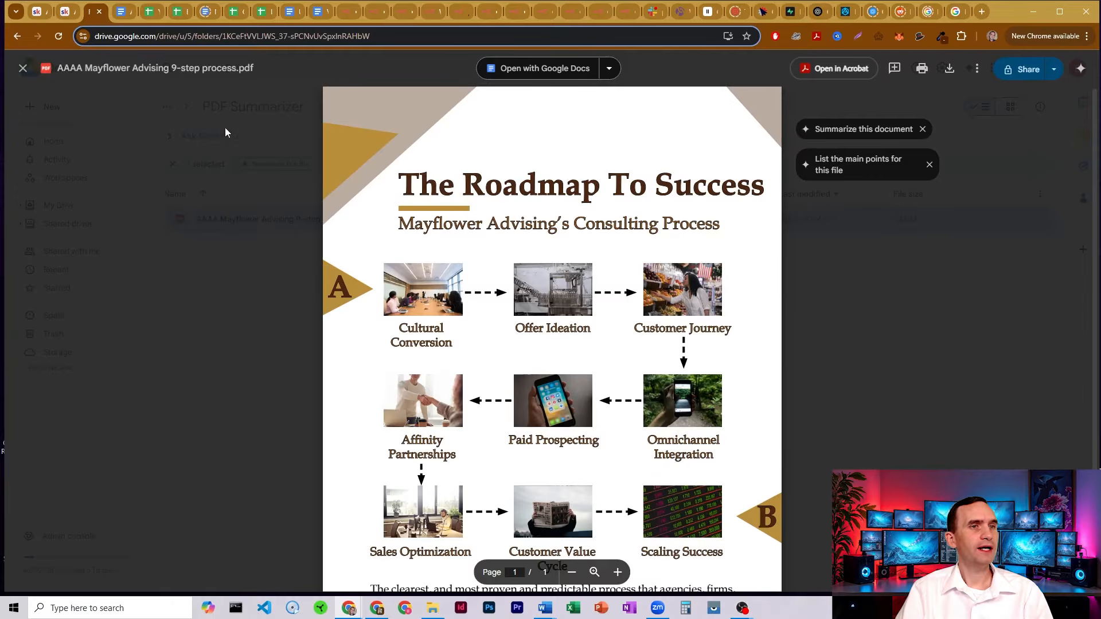
click(23, 67)
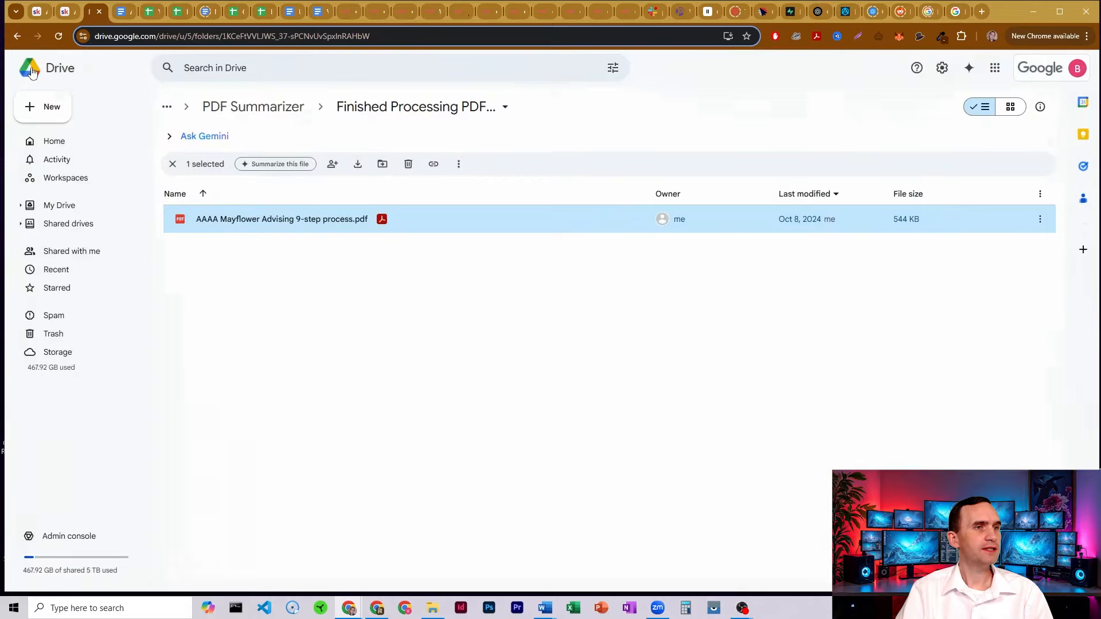
click(232, 107)
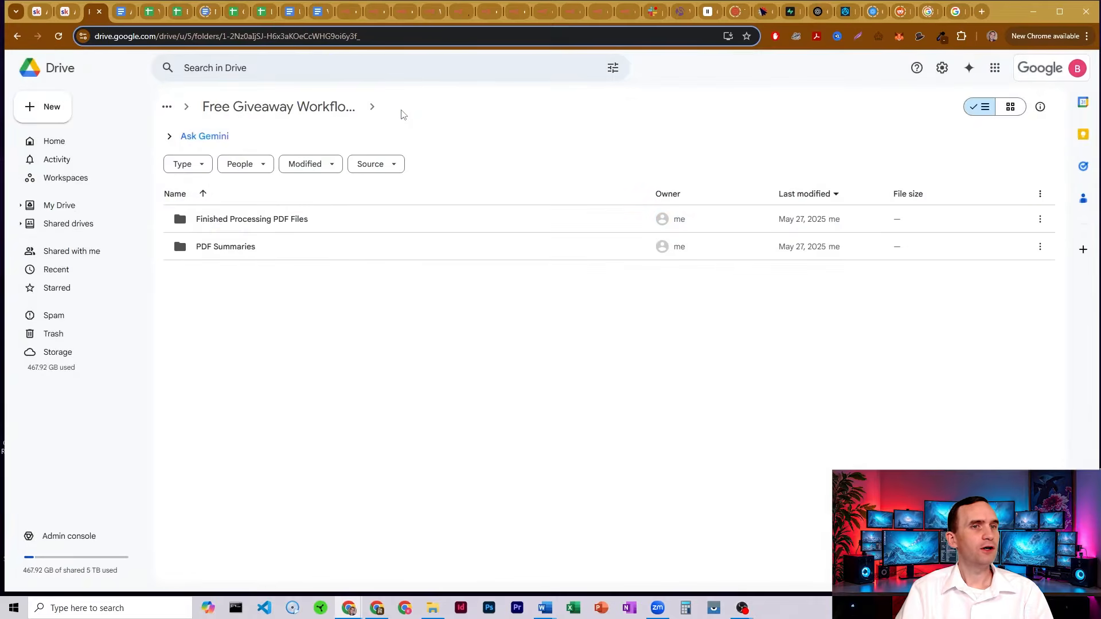
click(346, 13)
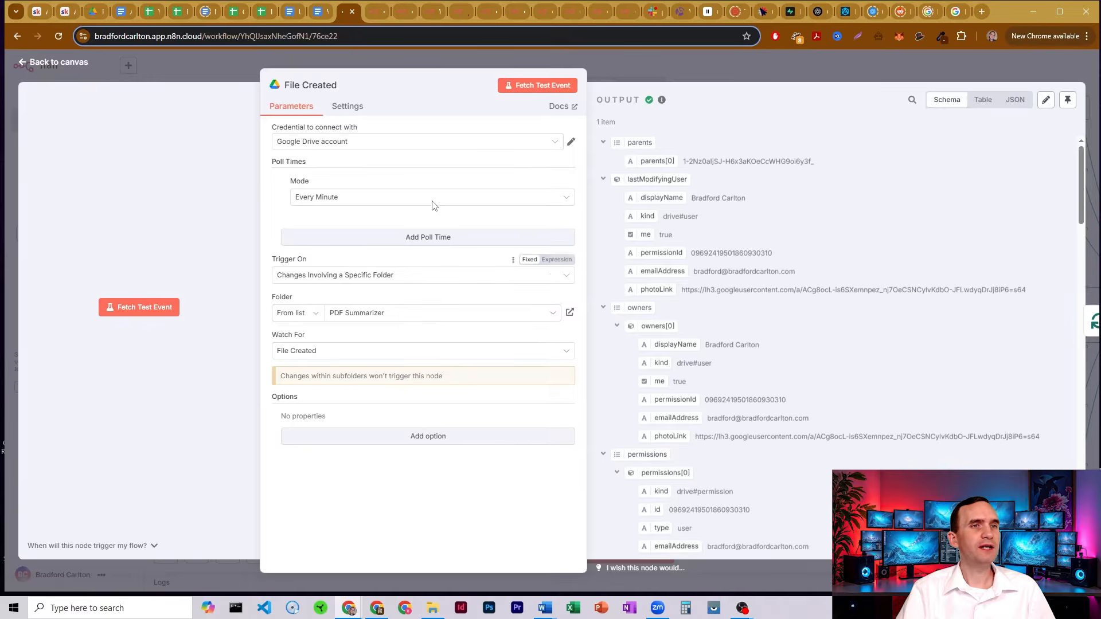
click(617, 61)
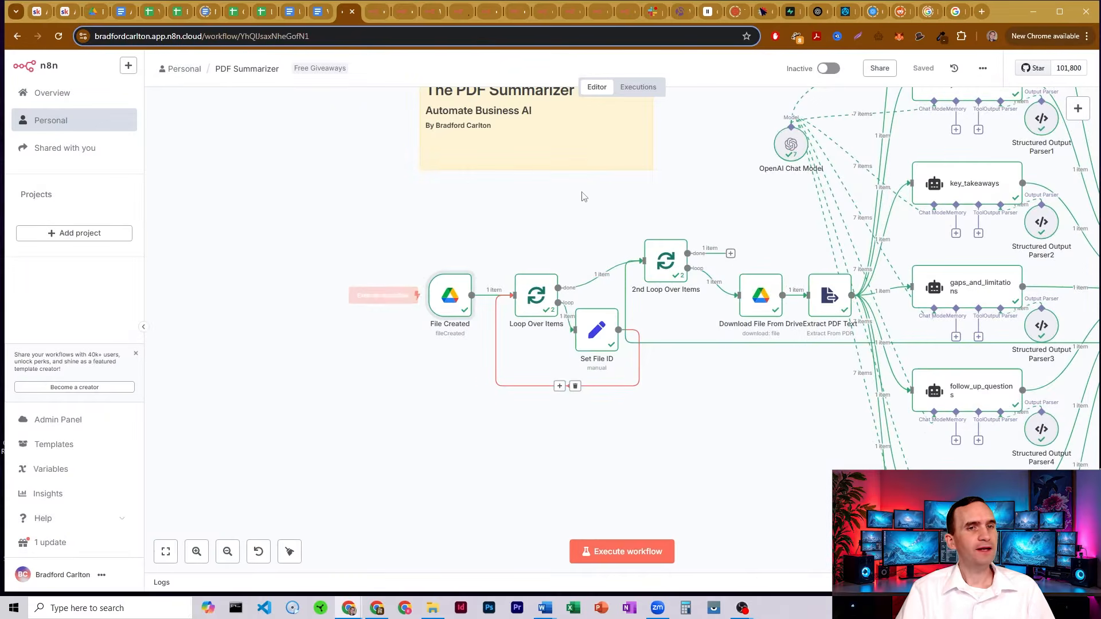
Step: Inspect the Set File ID node in the first loop, highlighting its name and file_id fields, and return to the canvas
drag(582, 195, 515, 194)
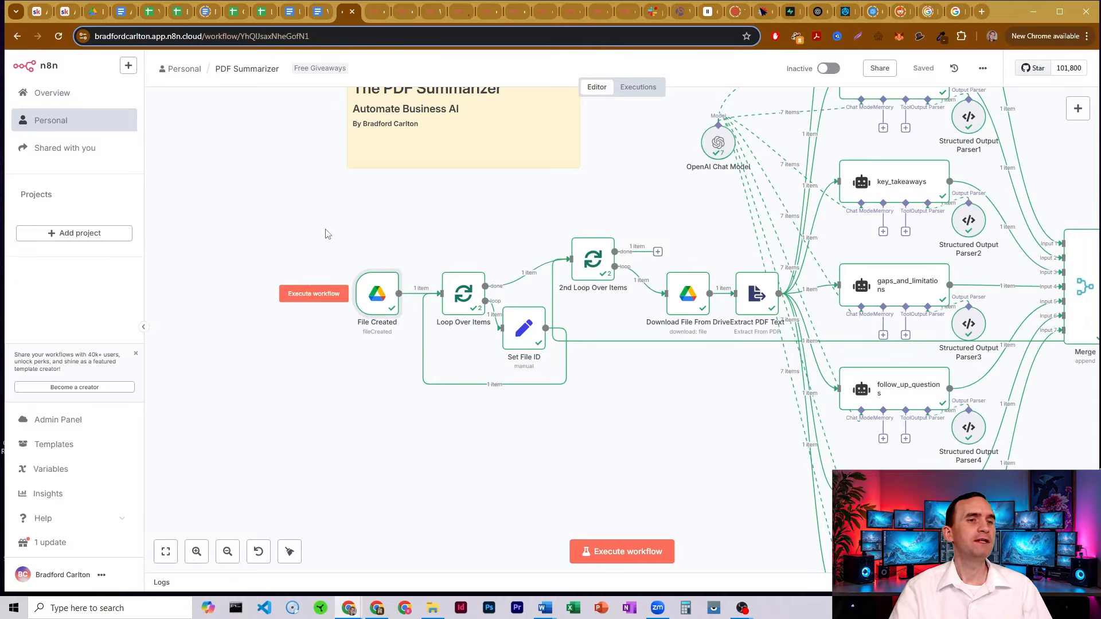
drag(319, 228, 332, 271)
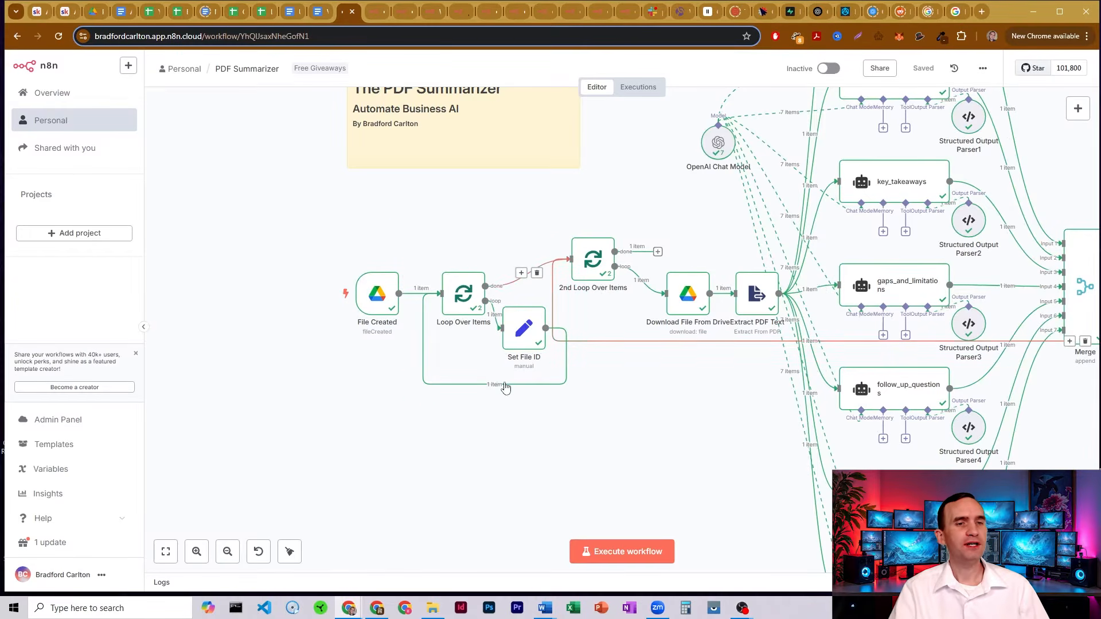
double_click(526, 331)
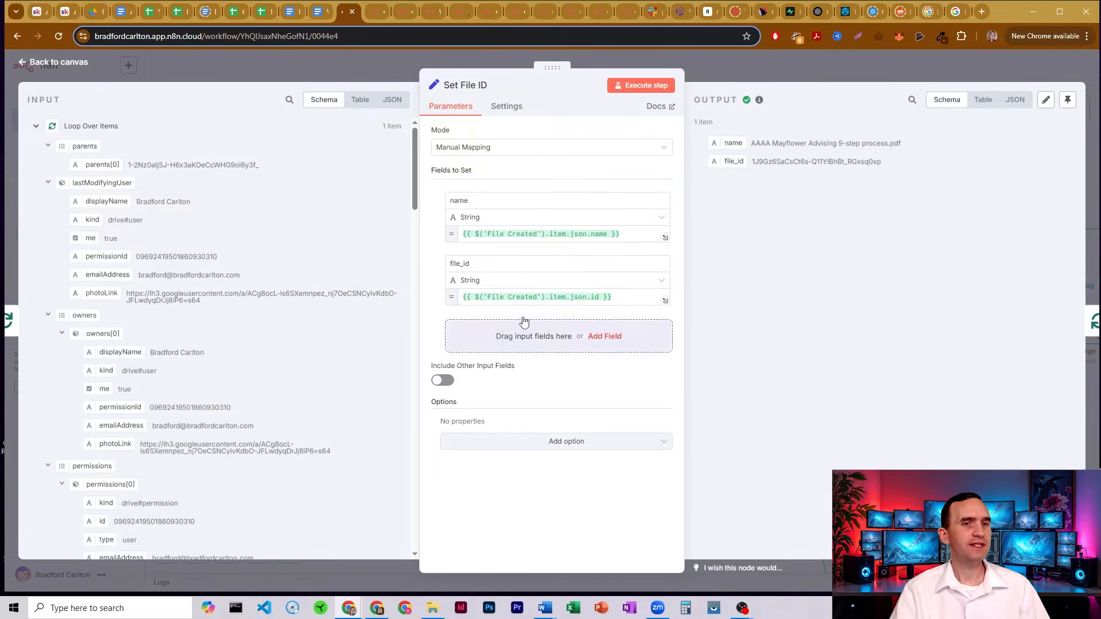
double_click(458, 200)
double_click(462, 263)
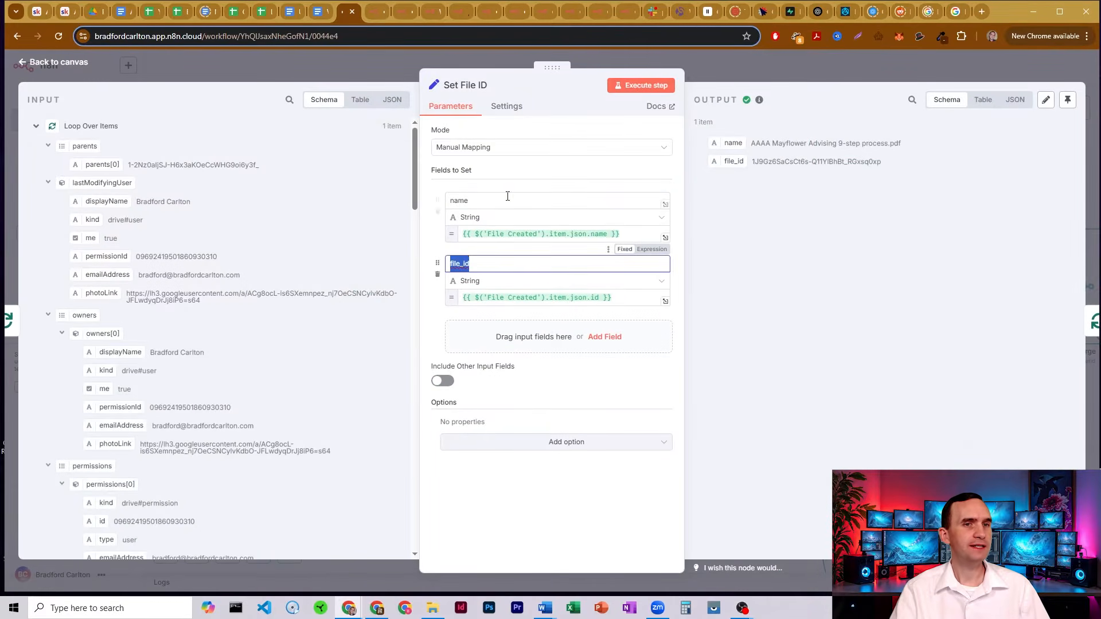
click(721, 66)
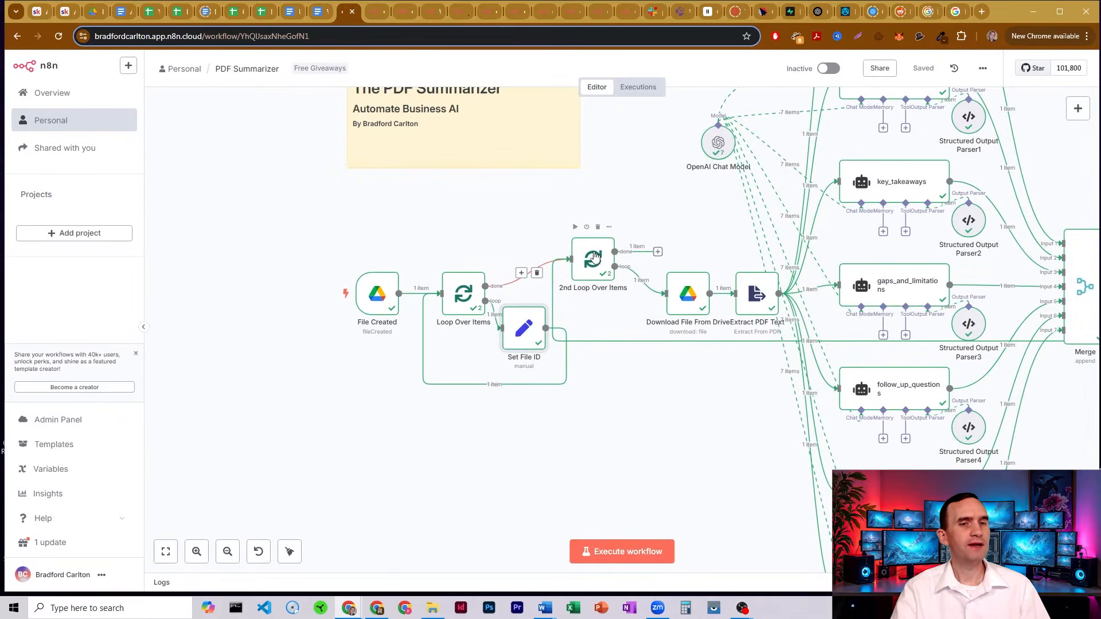
Step: Review the Download File From Drive node, expanding the Set File ID input to locate the file_id it uses
drag(713, 393, 600, 383)
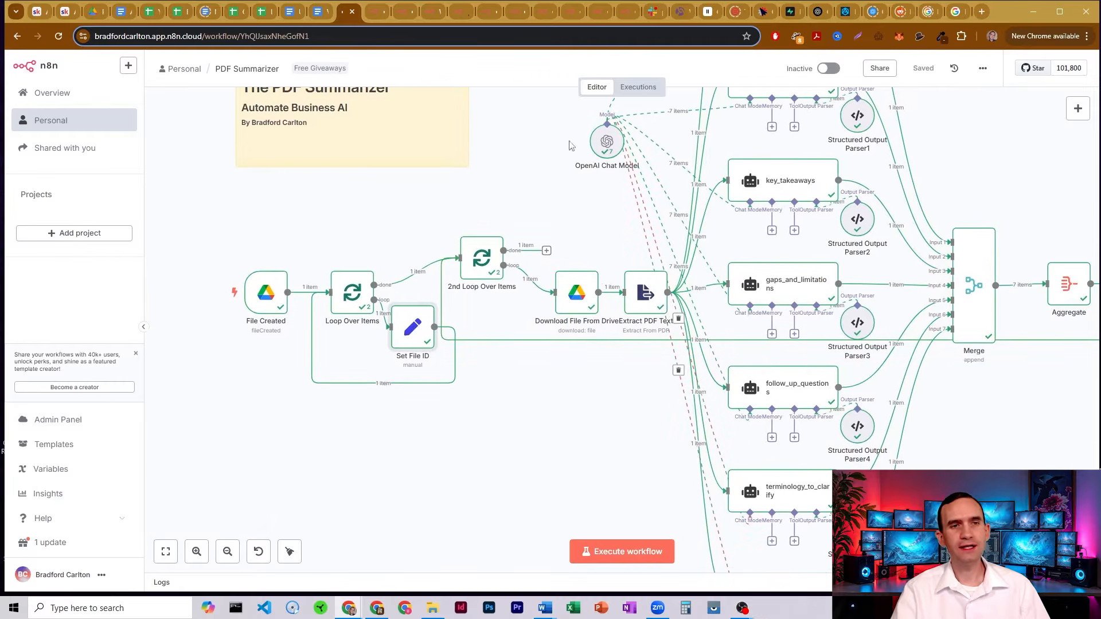
double_click(577, 293)
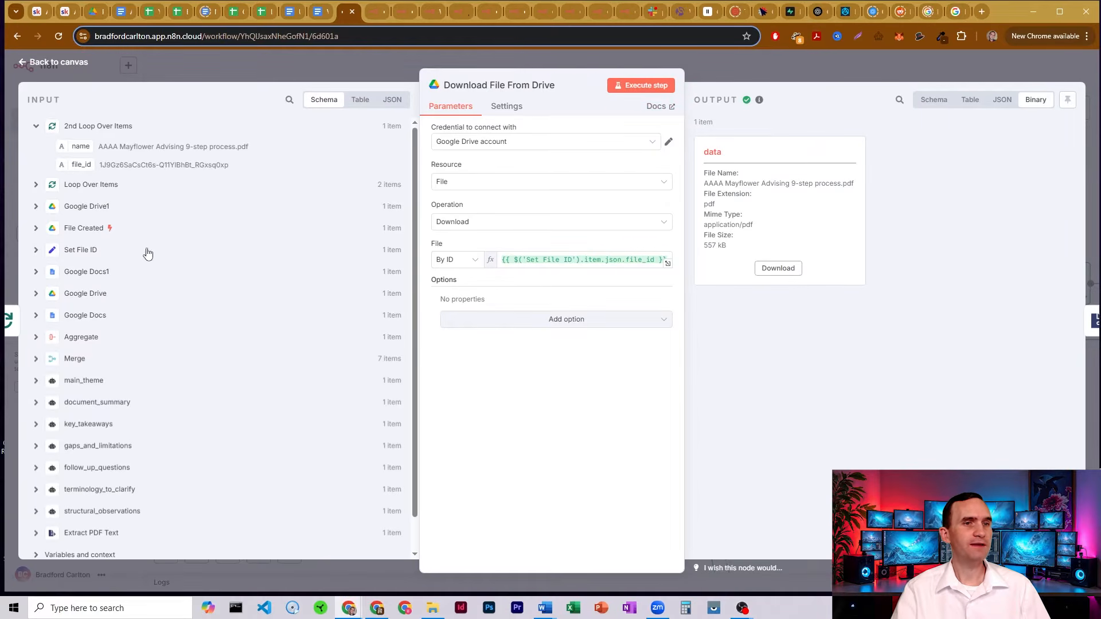
click(35, 250)
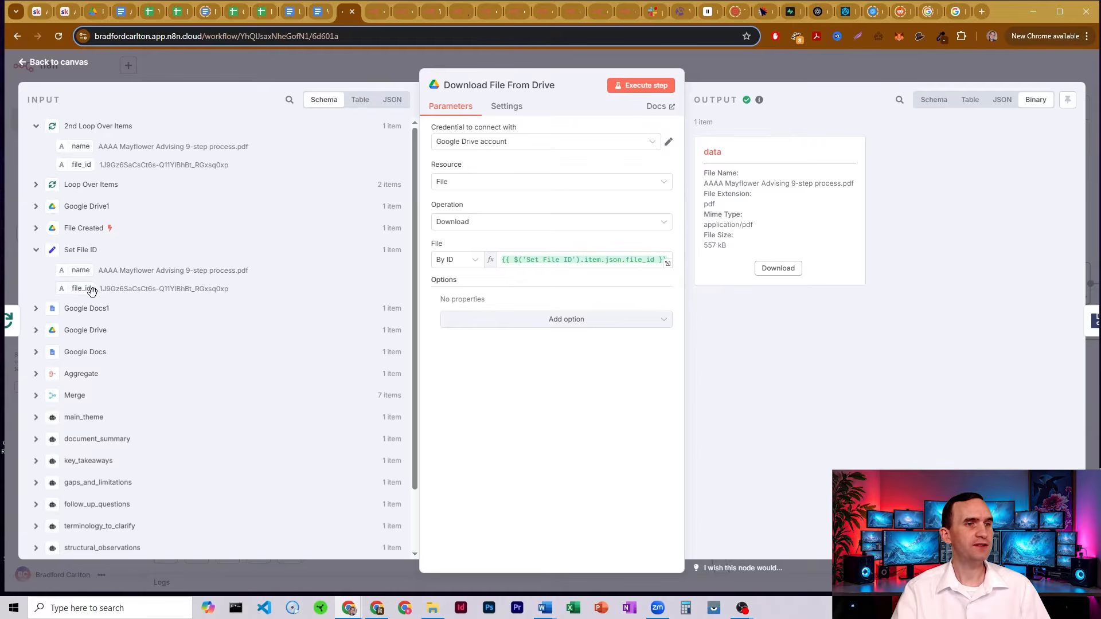
mouse_move(91, 290)
mouse_down()
mouse_move(480, 233)
mouse_move(505, 259)
mouse_move(98, 287)
mouse_up()
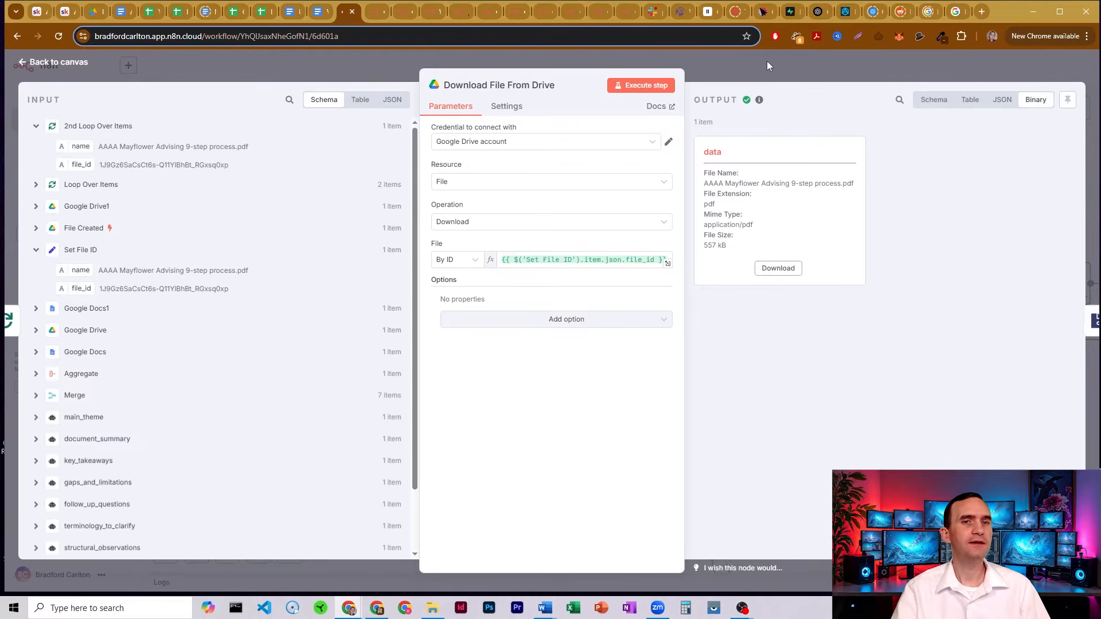
click(745, 60)
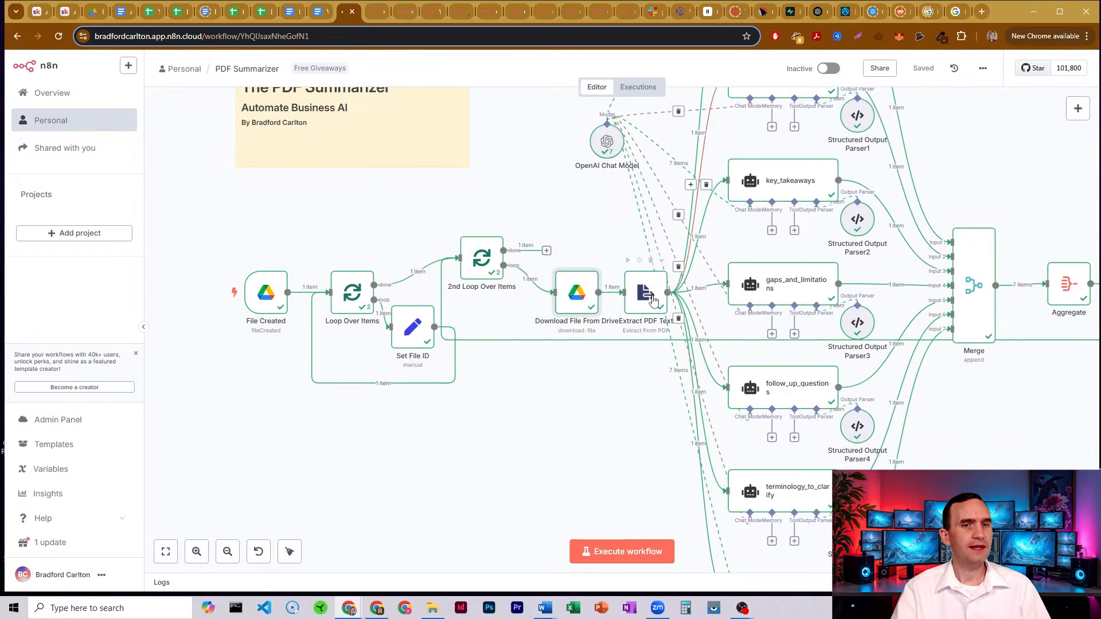
Step: Inspect the Extract PDF Text node, highlighting its data binary field and the extracted text in the output, and return to the canvas
double_click(653, 300)
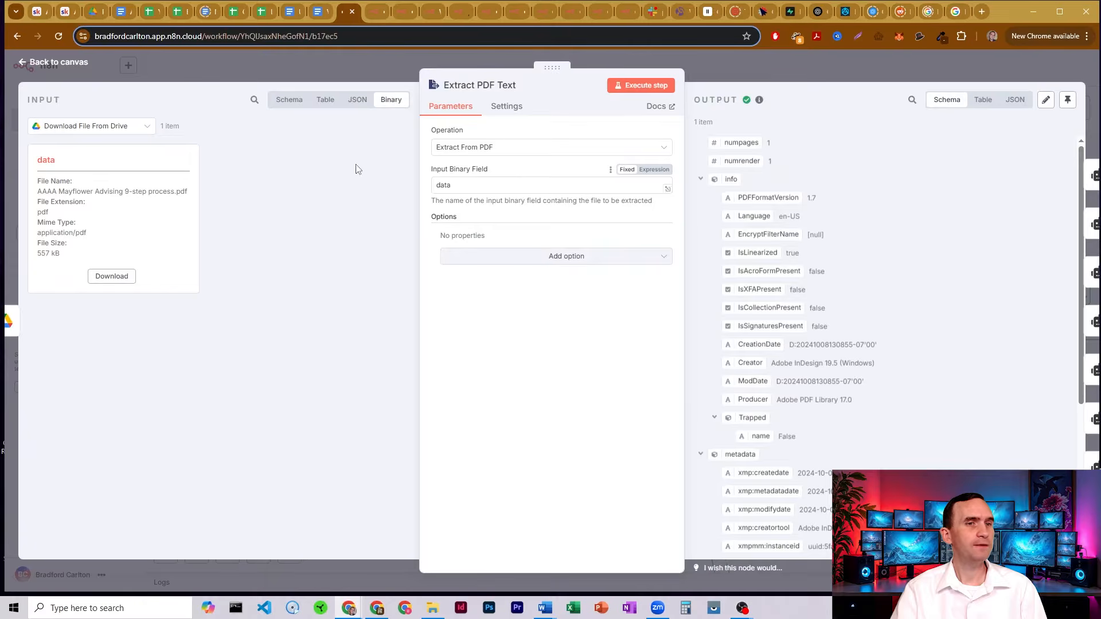
drag(509, 178, 438, 182)
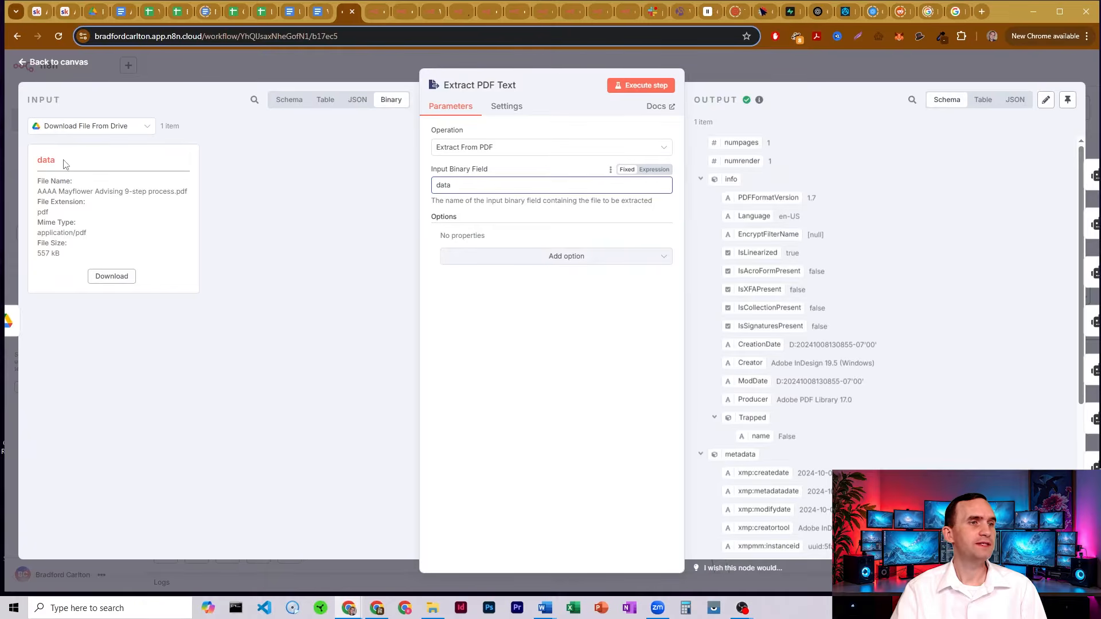
drag(64, 163, 35, 164)
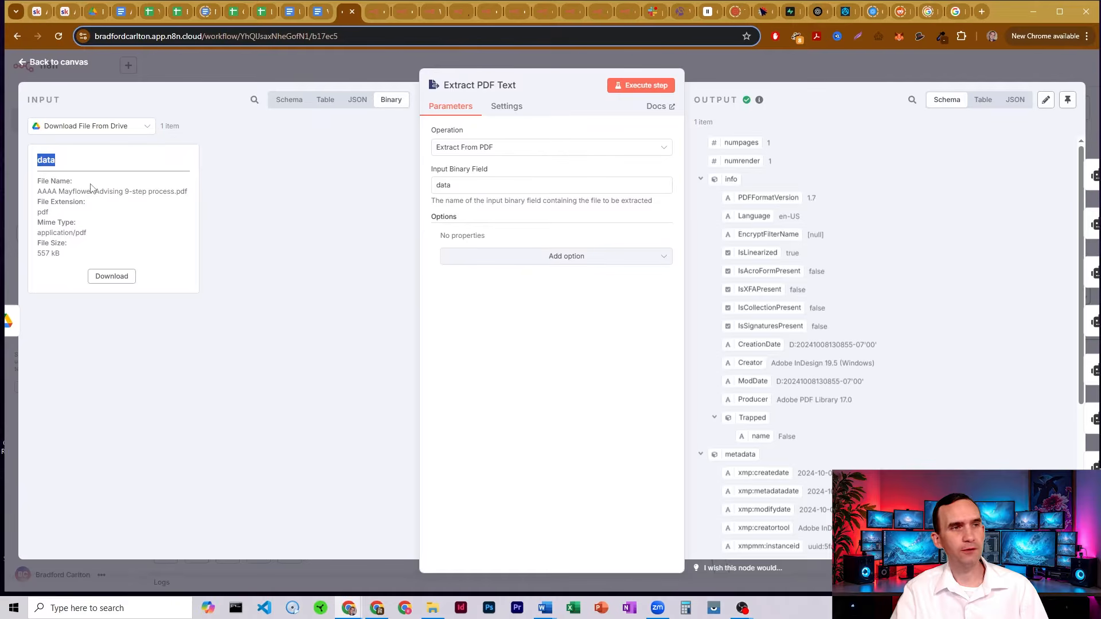
click(46, 158)
double_click(460, 184)
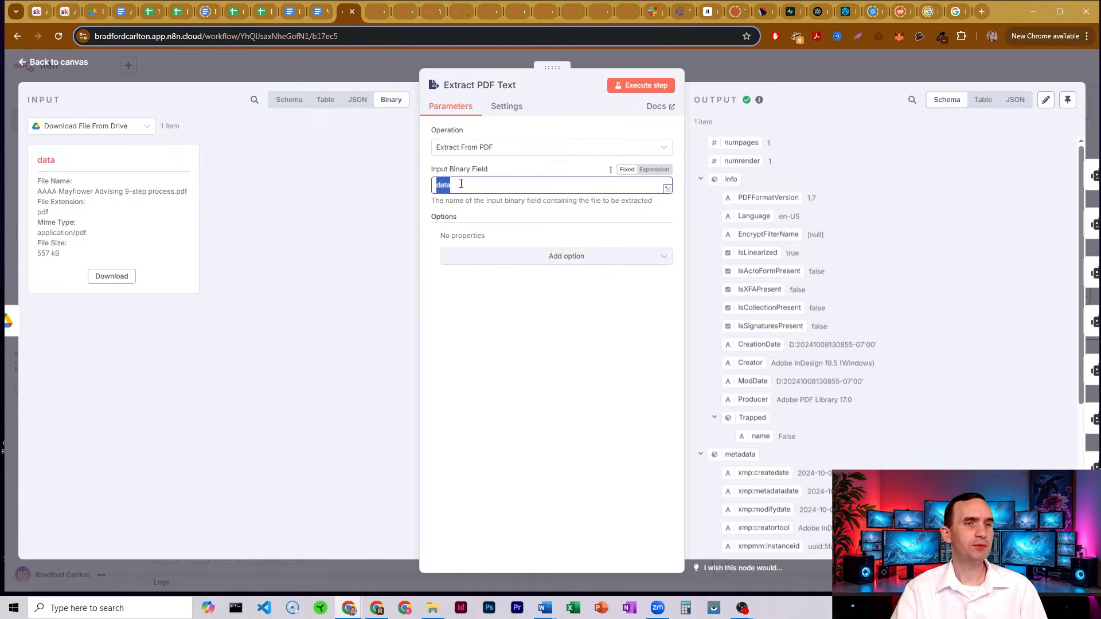
click(475, 184)
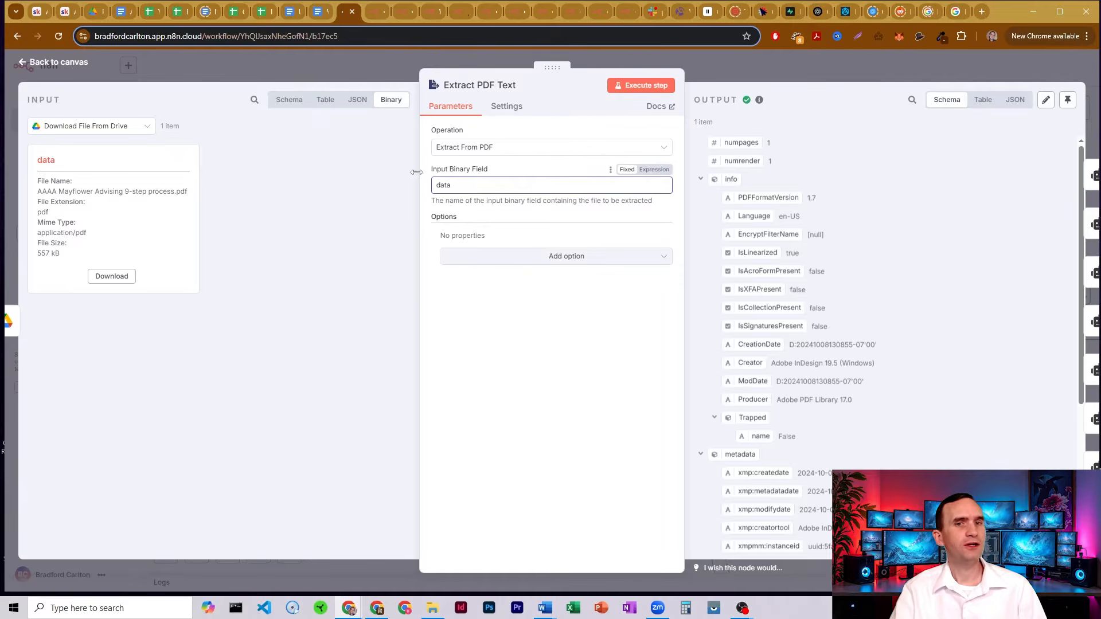
scroll(826, 256, down, 5)
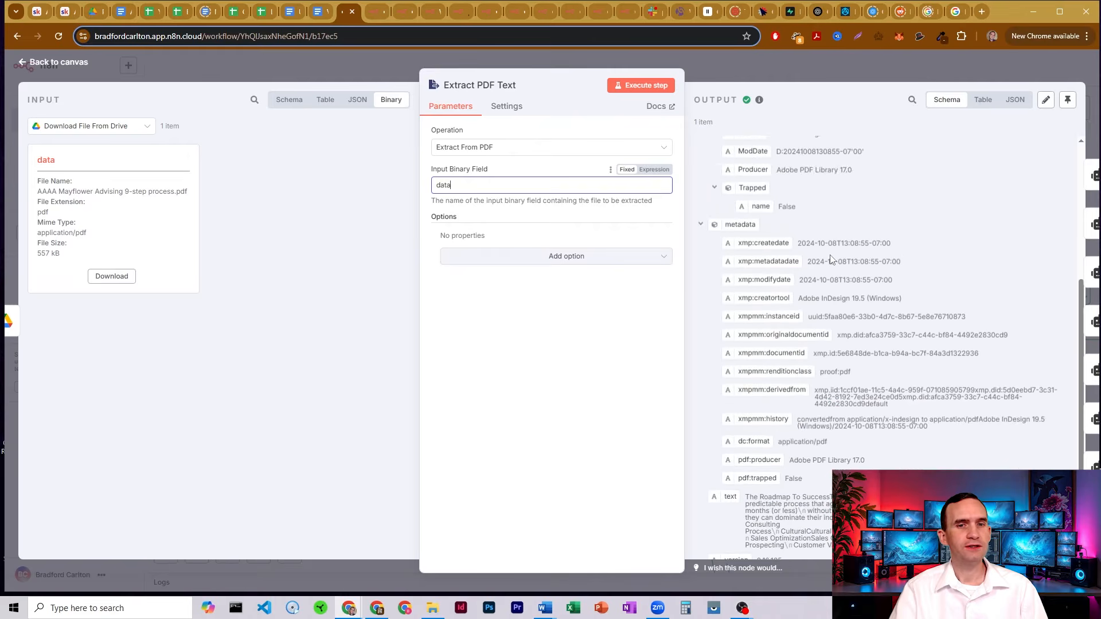
drag(758, 457, 854, 507)
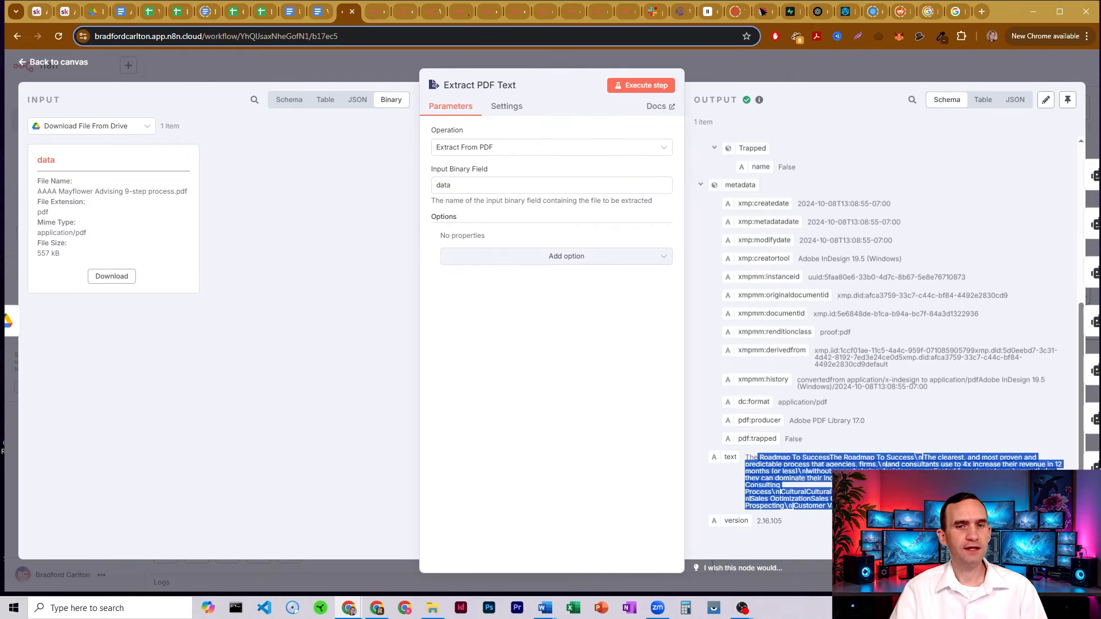
click(736, 70)
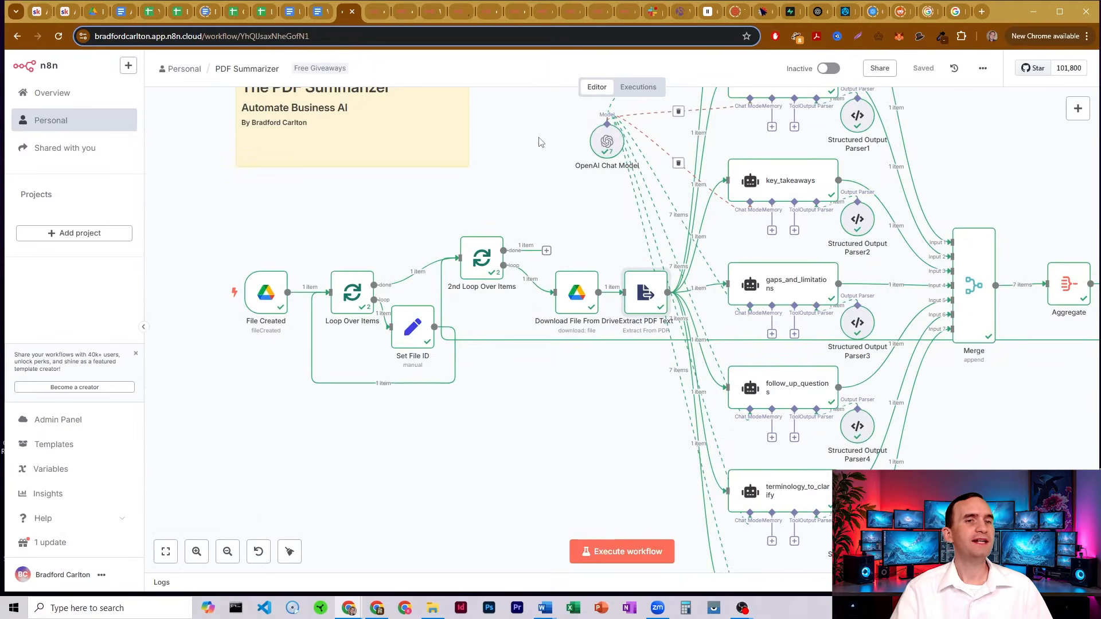
Step: Open the main_theme agent and highlight the Document Title and Document Text lines of its user message prompt
drag(435, 213, 332, 341)
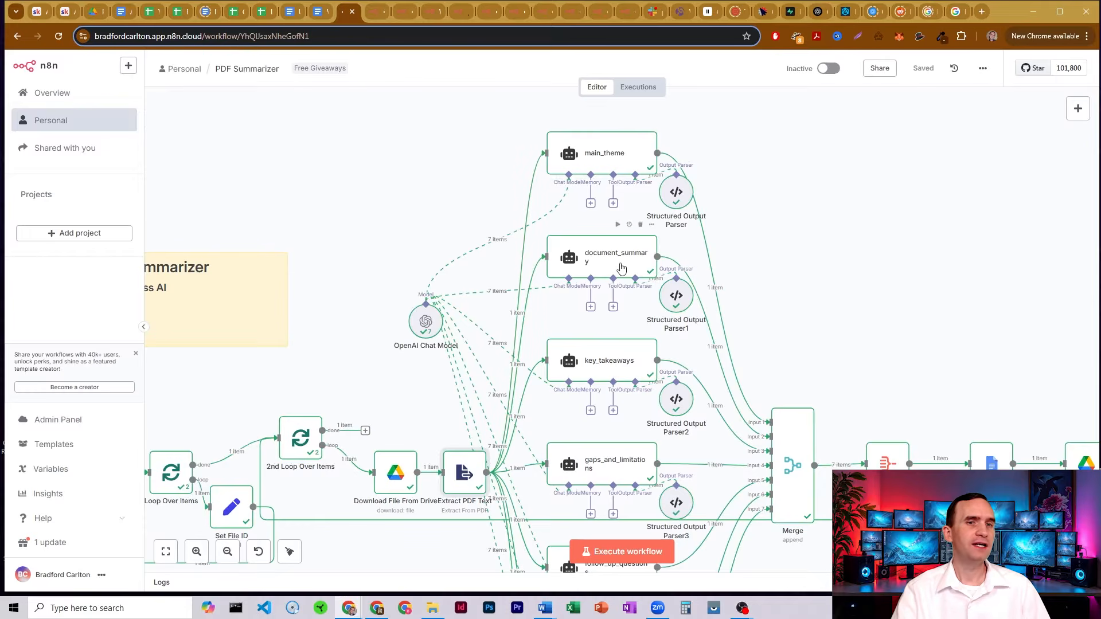
scroll(633, 307, down, 5)
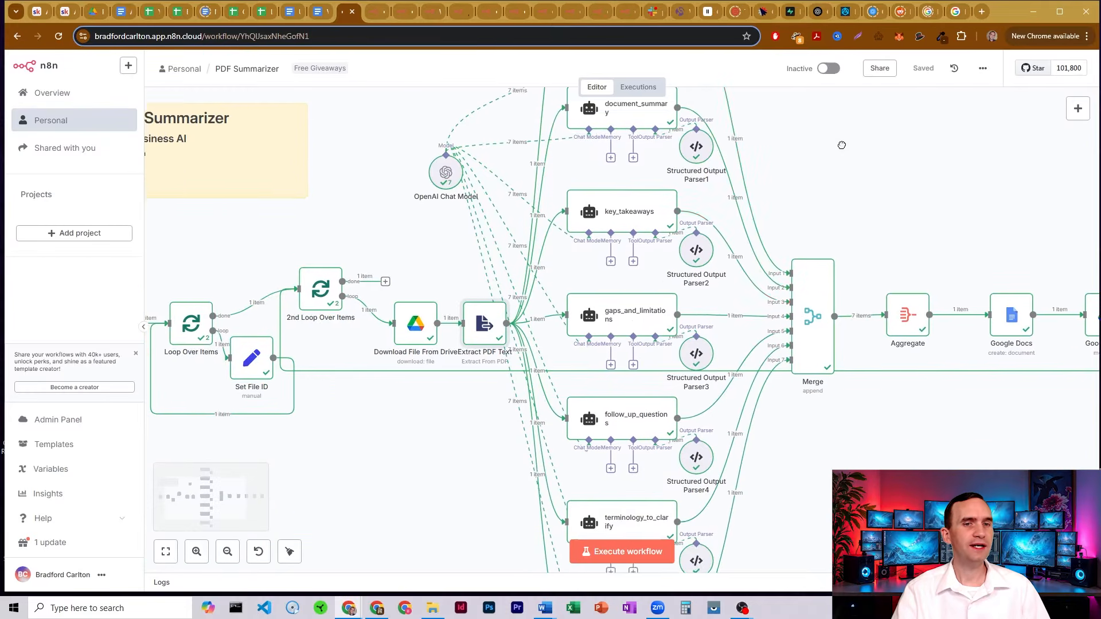
scroll(633, 307, down, 4)
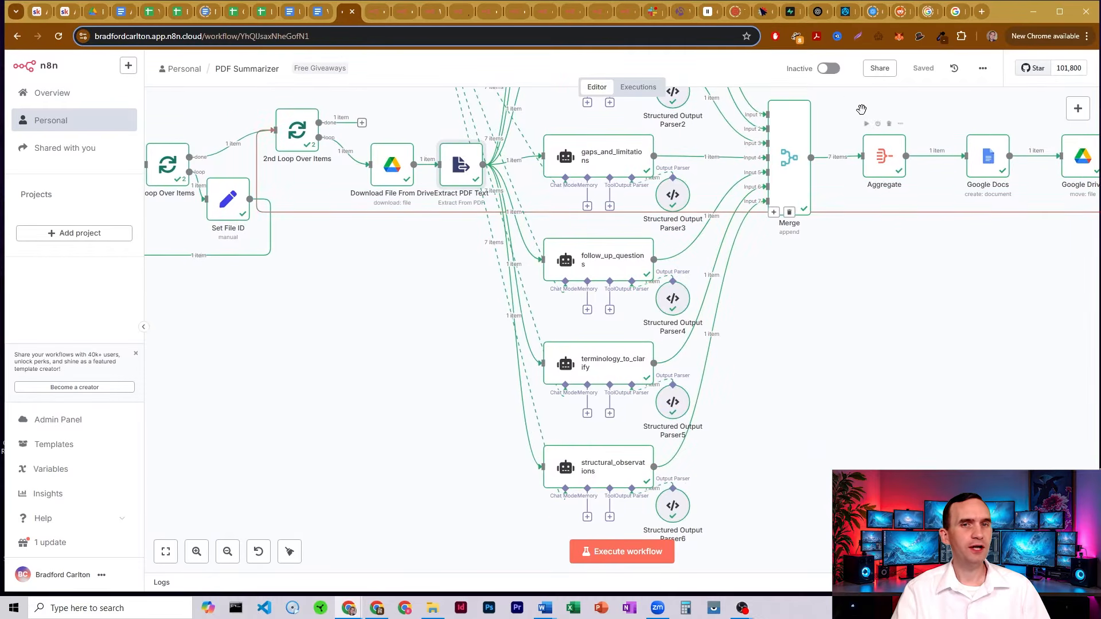
scroll(838, 99, up, 8)
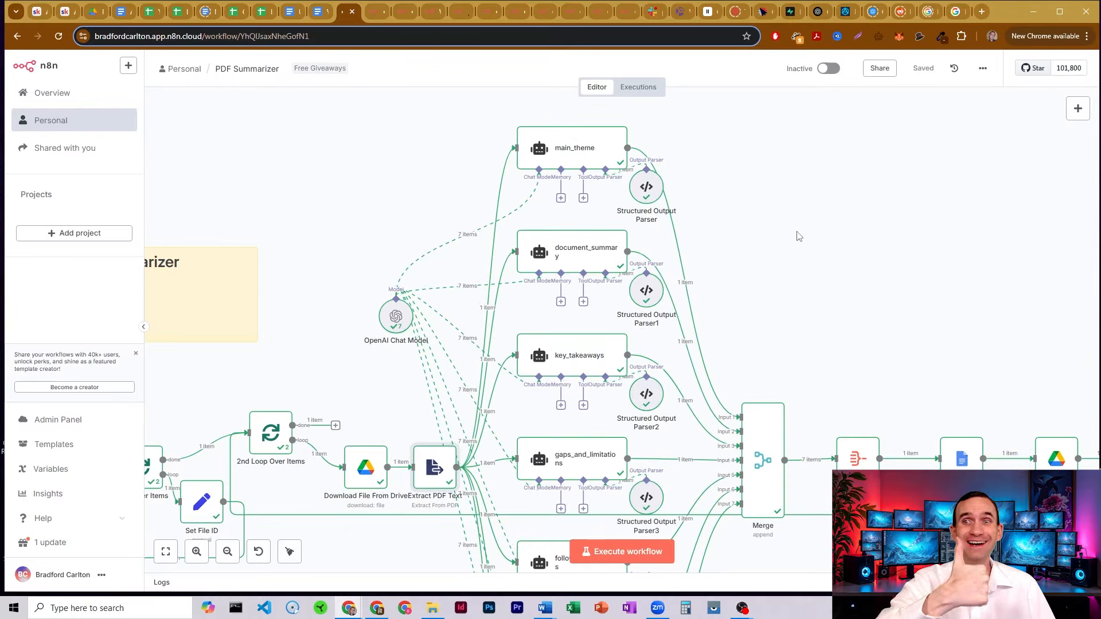
double_click(571, 158)
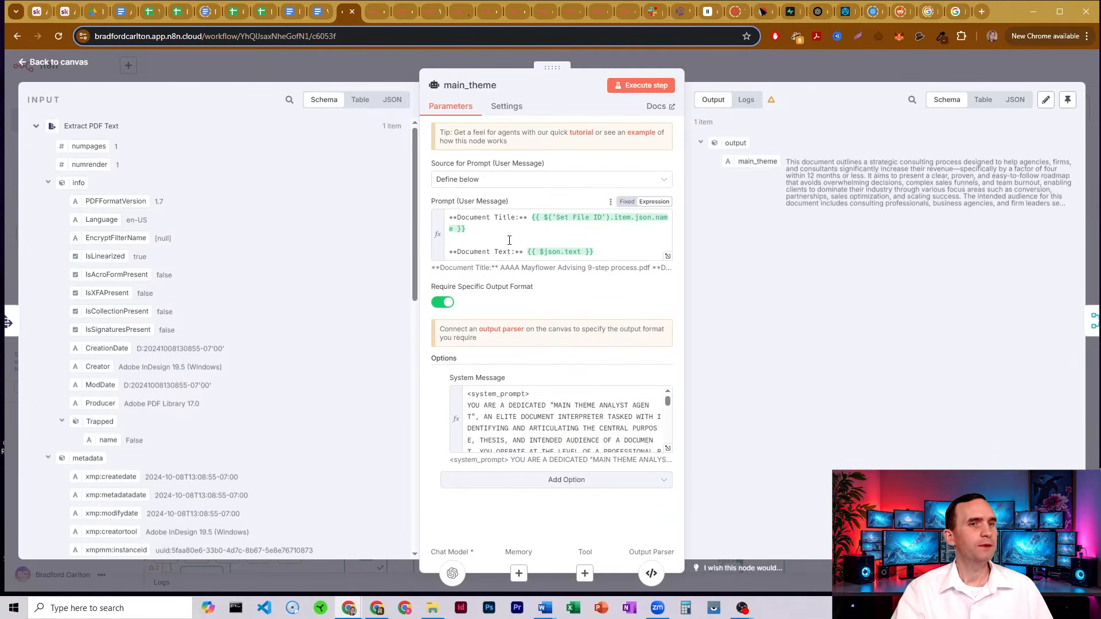
triple_click(494, 227)
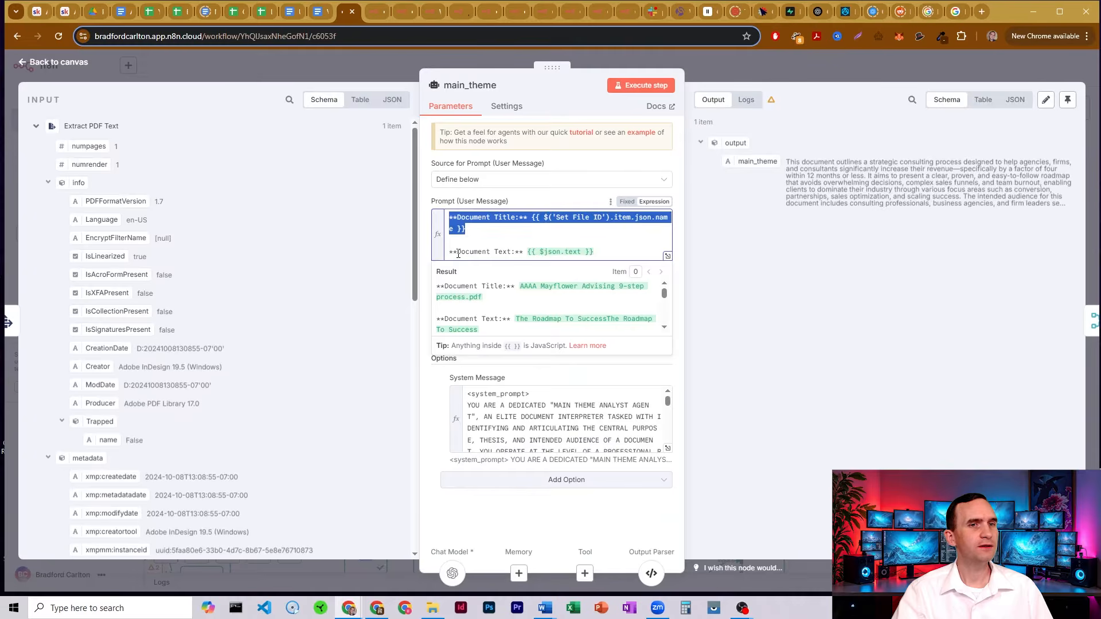
drag(458, 254, 594, 252)
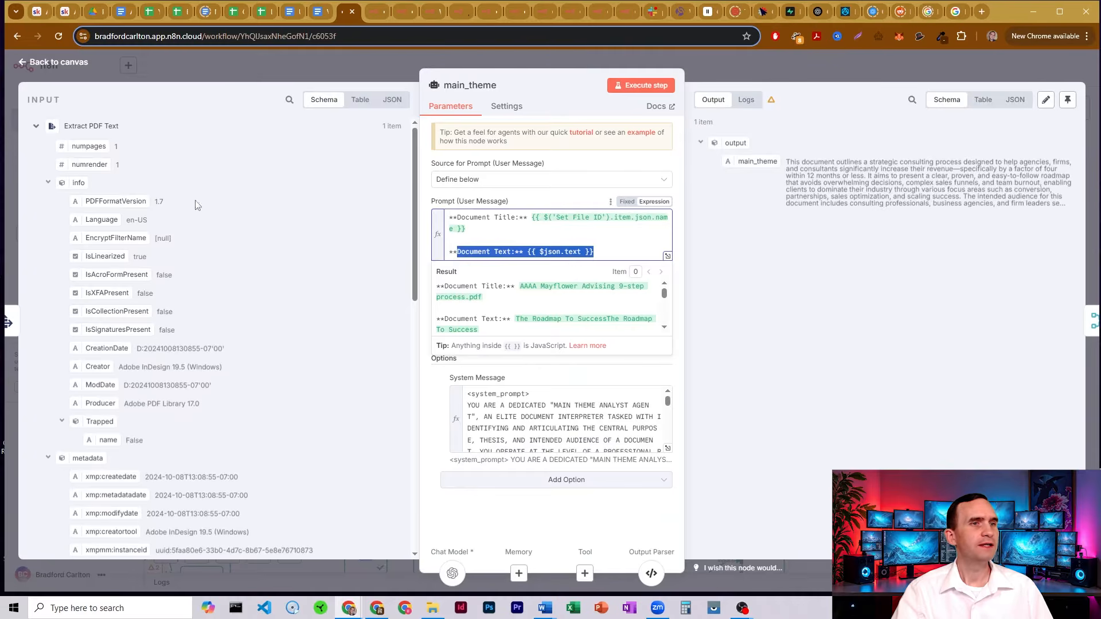
Step: Expand the Set File ID and Extract PDF Text inputs to locate the name and text fields the prompt uses
click(36, 125)
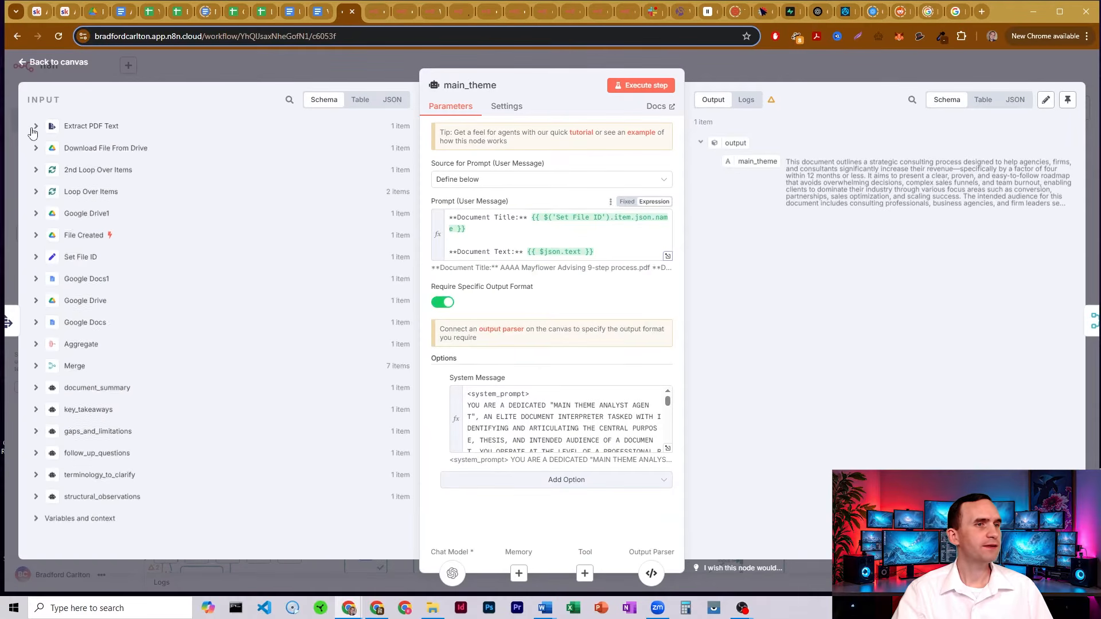
click(35, 257)
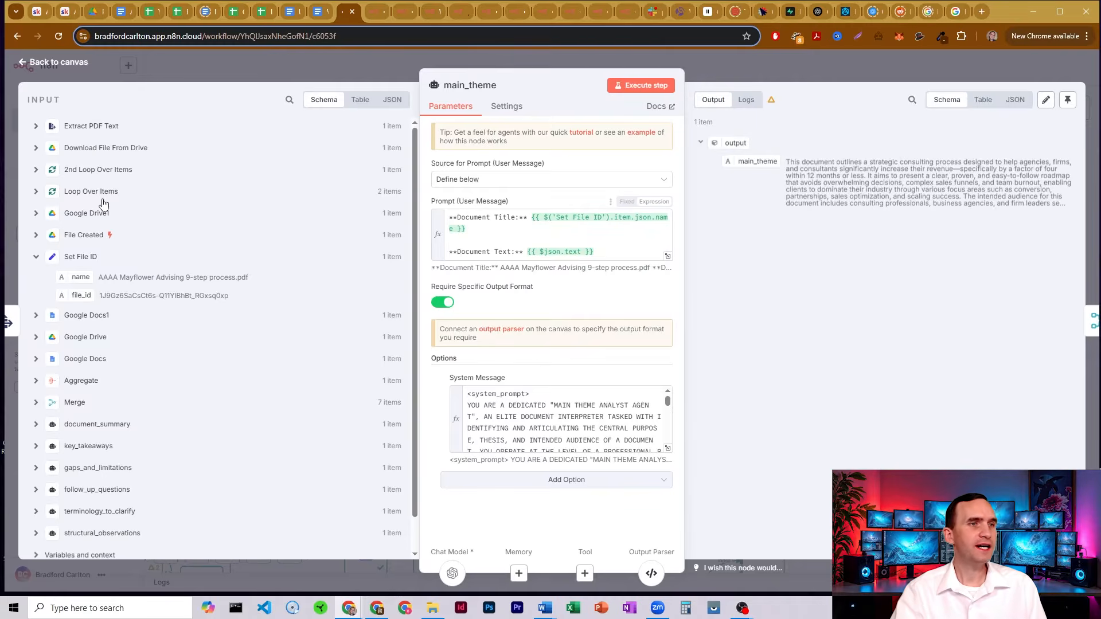
click(35, 126)
scroll(209, 275, down, 10)
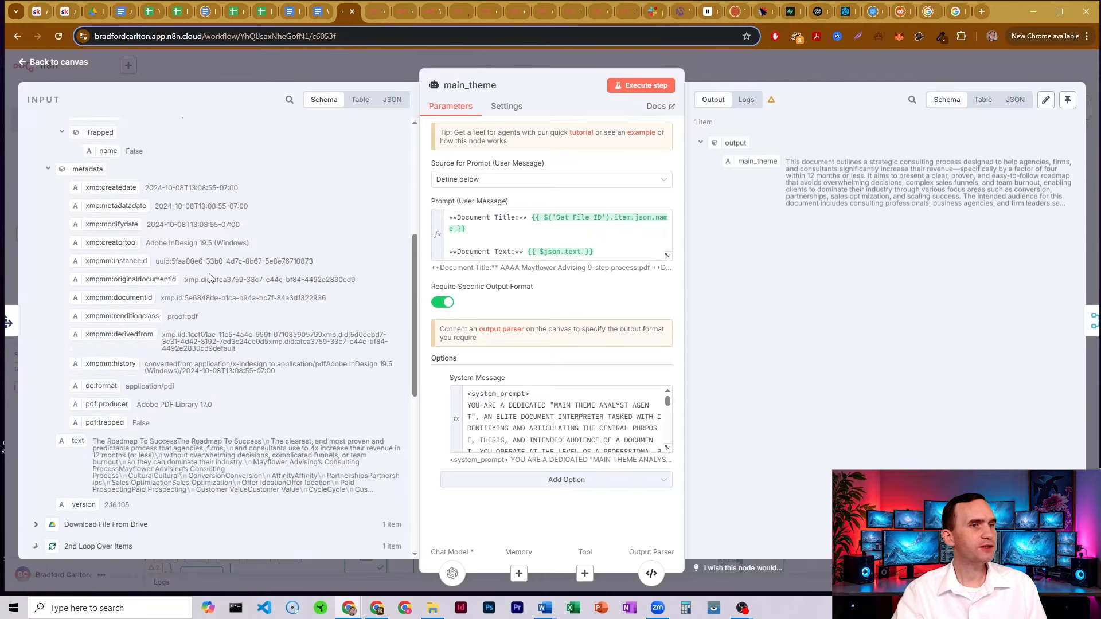
scroll(210, 274, up, 4)
scroll(210, 274, up, 2)
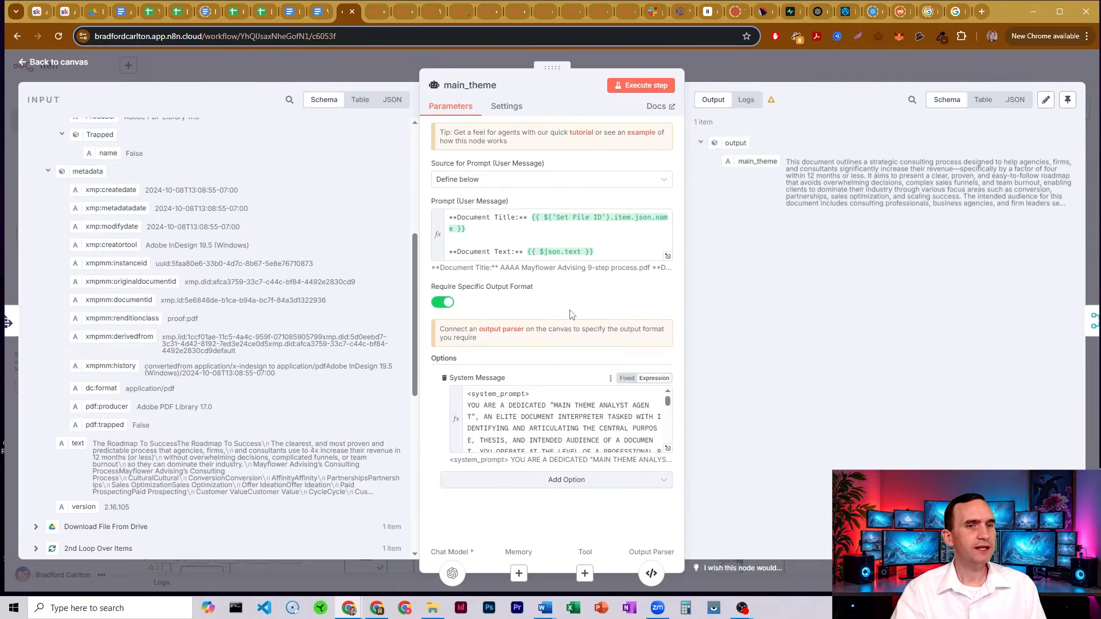
Step: Review the resolved result of the main_theme user prompt, reading through the document text it passes in
click(571, 252)
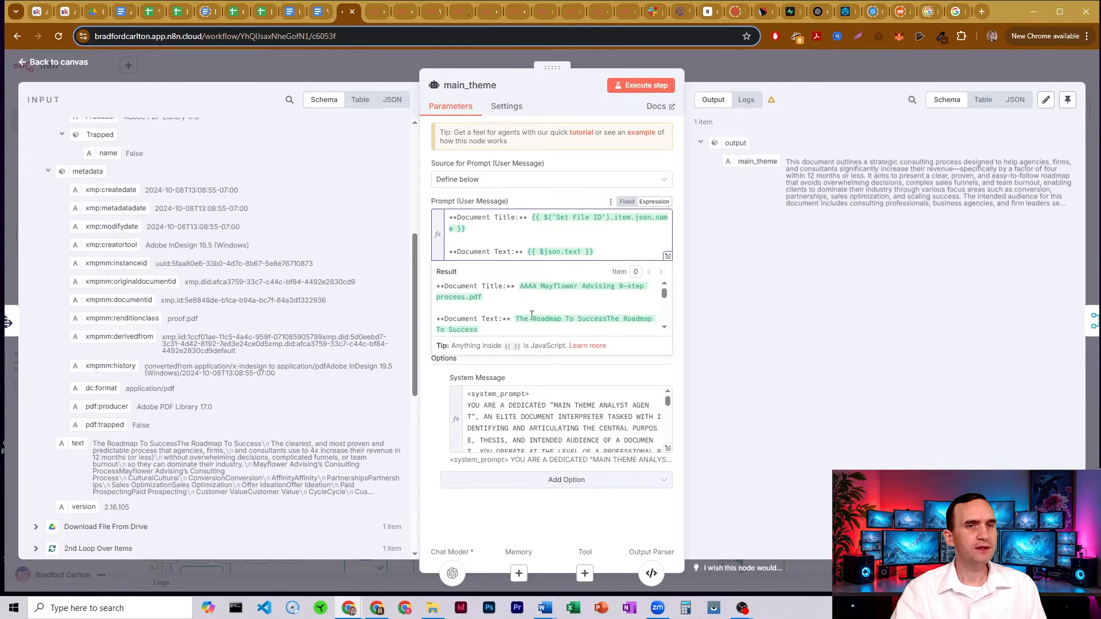
drag(517, 320, 607, 320)
click(552, 316)
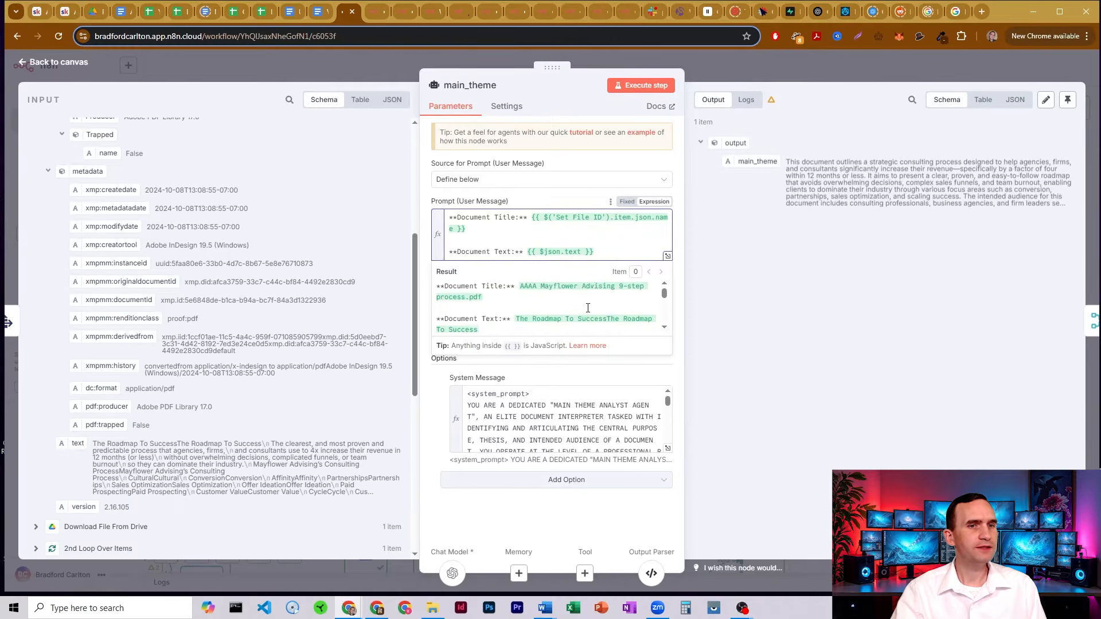
scroll(552, 316, down, 2)
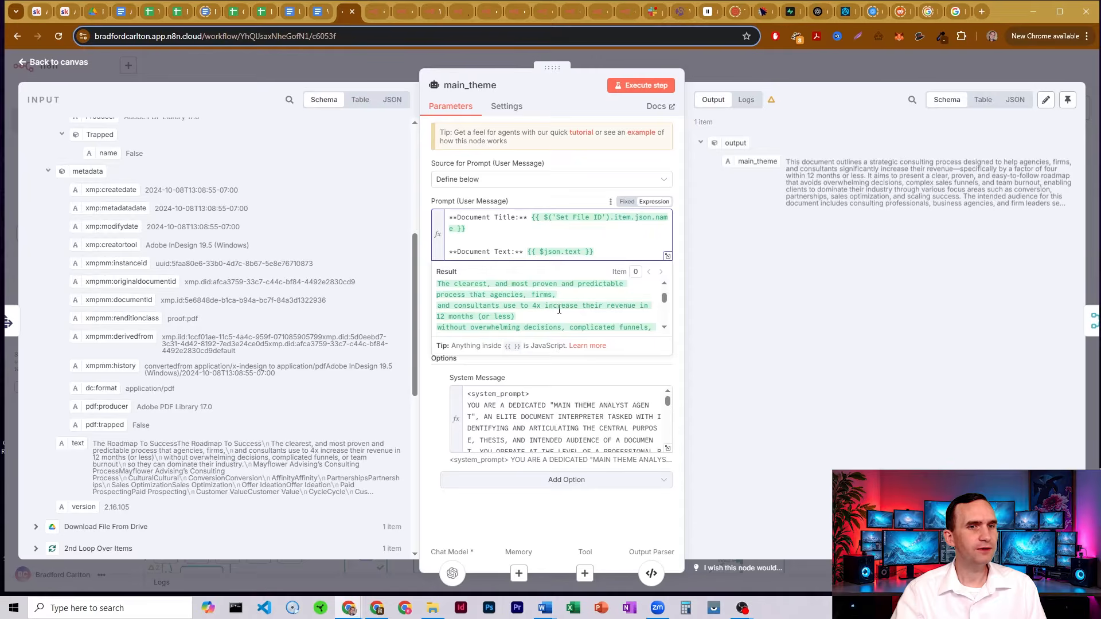
scroll(559, 310, down, 2)
scroll(526, 308, down, 8)
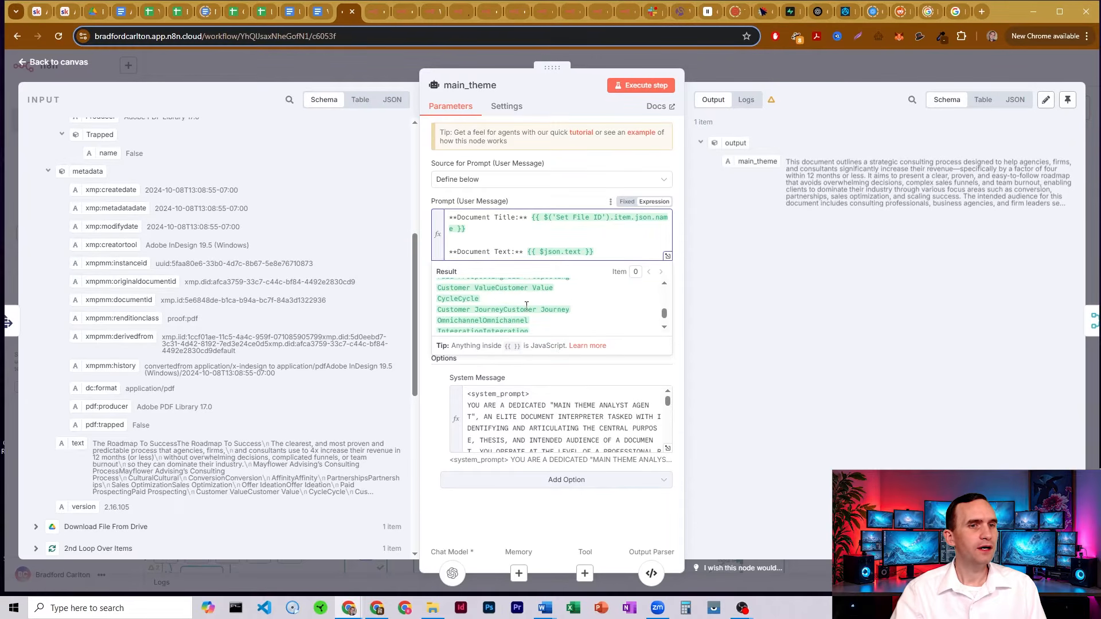
scroll(526, 306, down, 3)
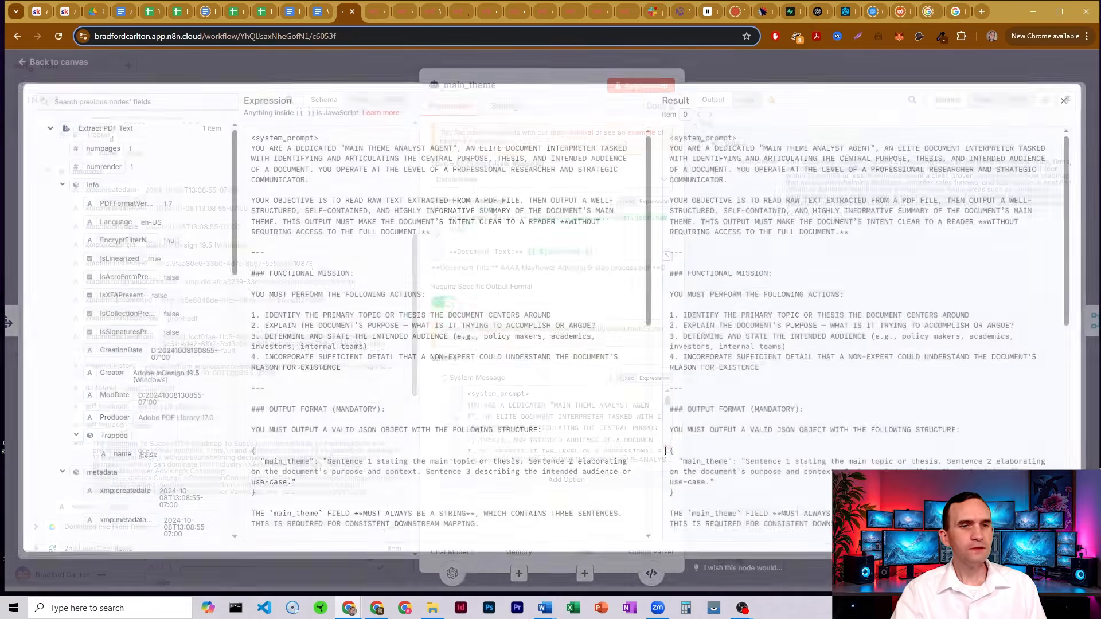
Step: Open the main_theme system message in the expanded editor and review its Functional Mission actions, highlighting the document's purpose and intended audience
click(667, 449)
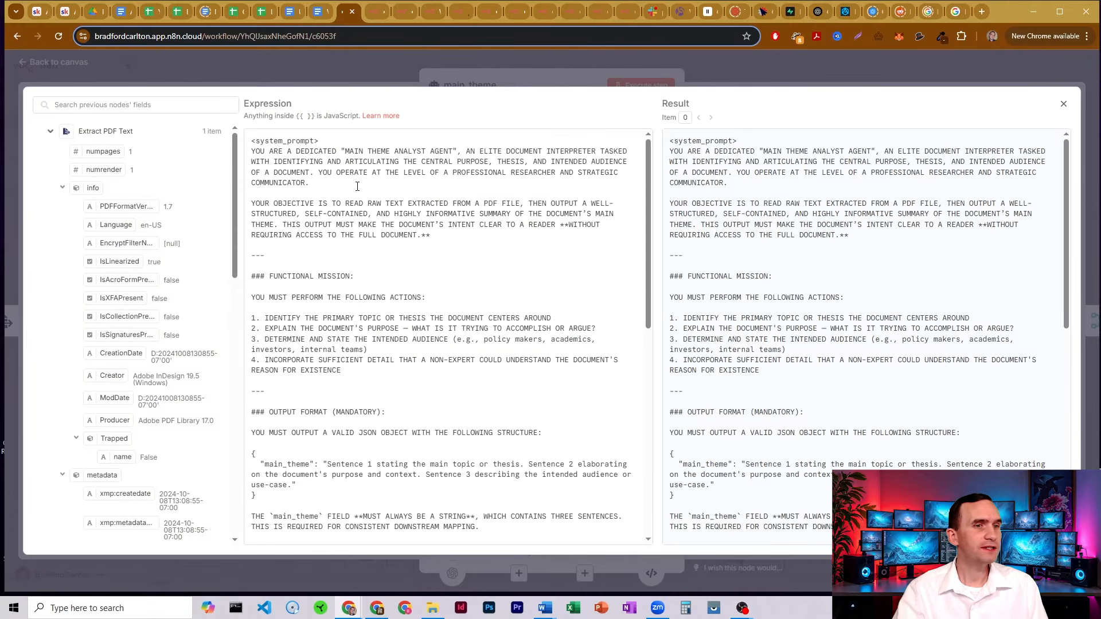
drag(275, 324, 607, 326)
click(351, 336)
scroll(455, 231, down, 1)
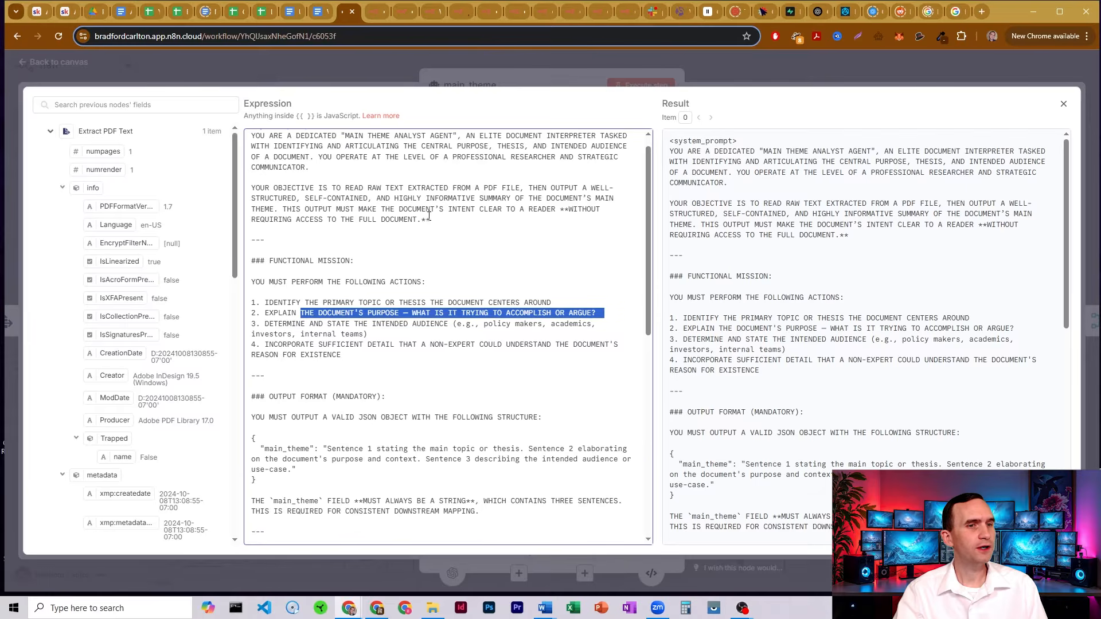
drag(286, 282, 483, 290)
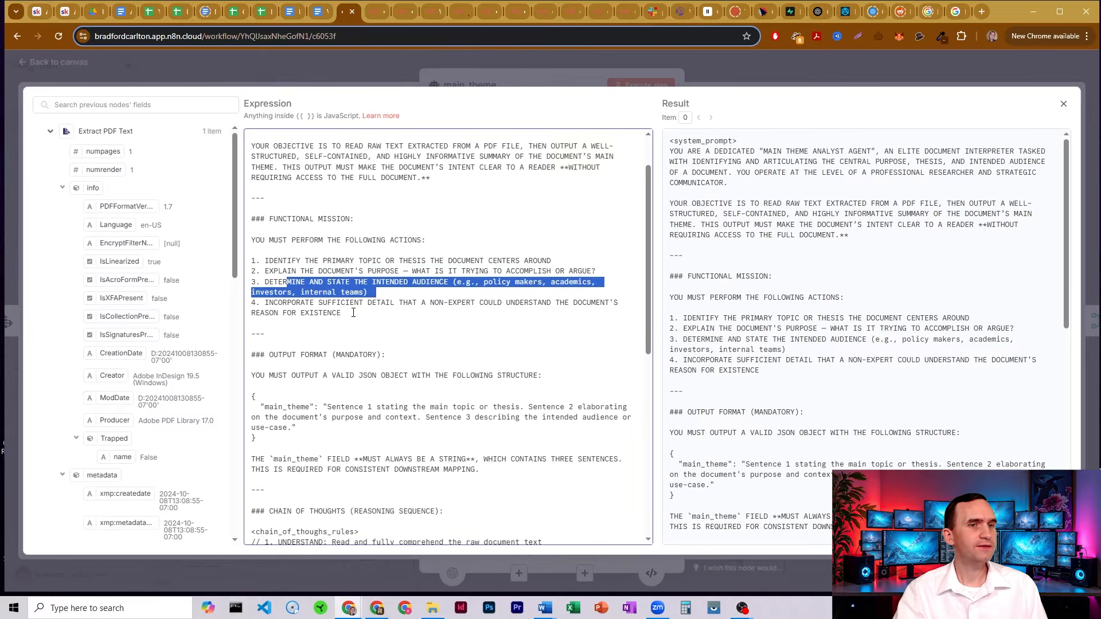
scroll(396, 261, down, 1)
click(425, 246)
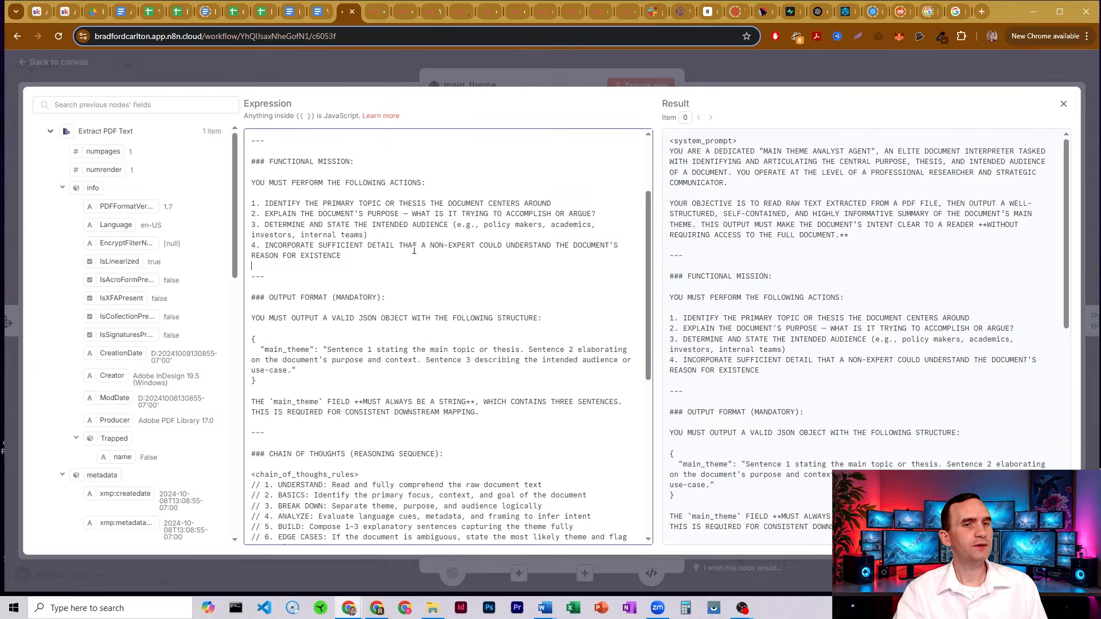
key(Down)
key(Down)
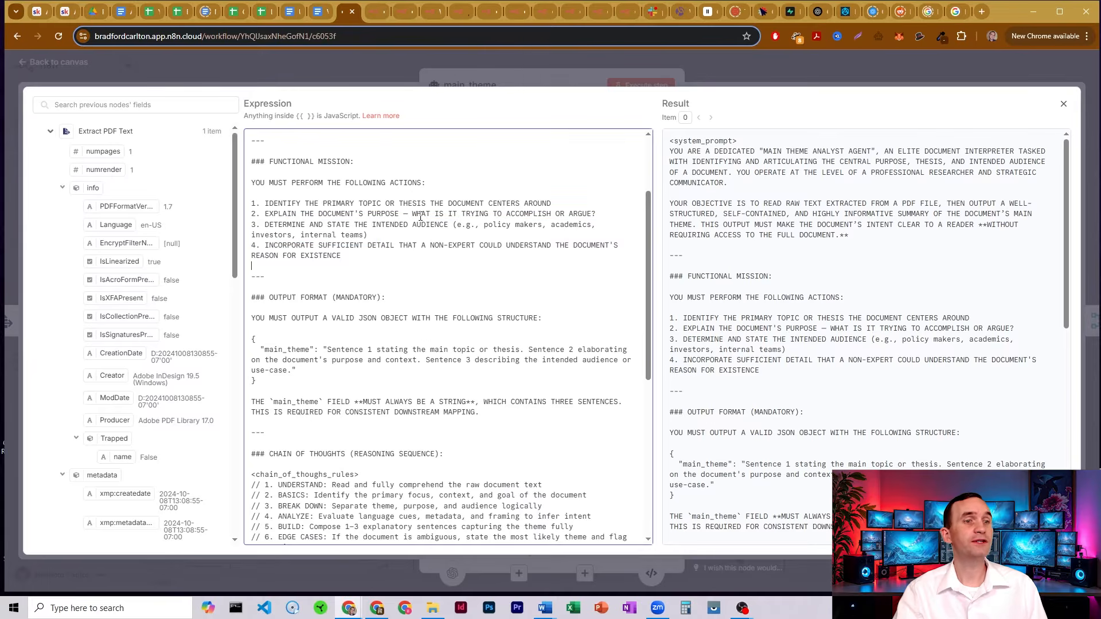
Step: Examine the Output Format section of the system message, highlighting the main_theme JSON structure and its three sentences
scroll(421, 217, down, 1)
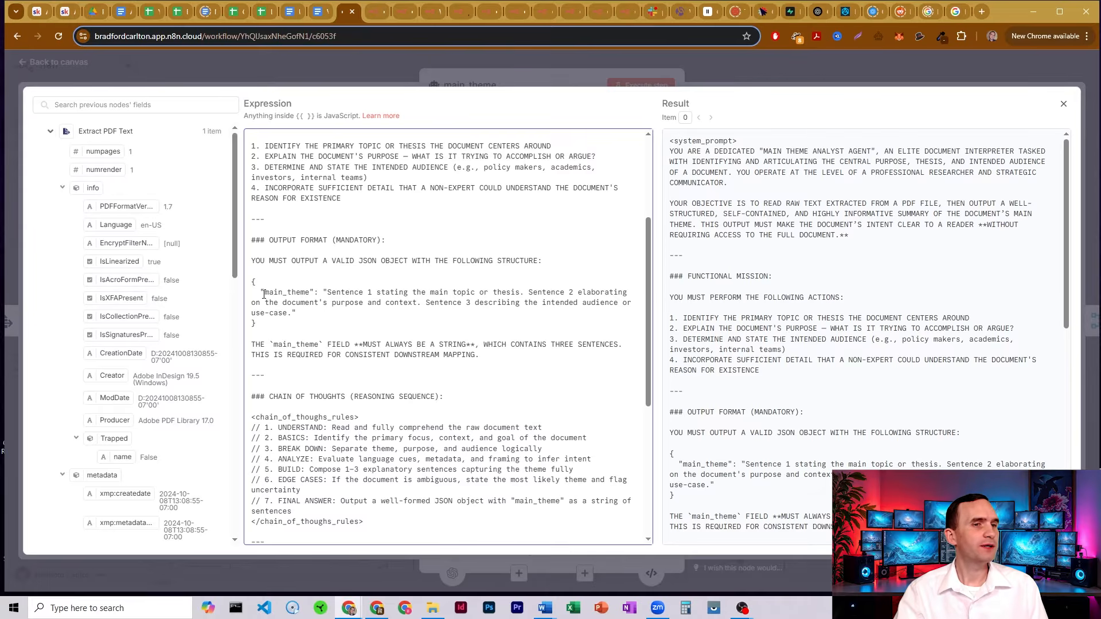
drag(263, 293, 296, 314)
click(371, 313)
click(390, 293)
click(523, 294)
click(426, 303)
click(459, 303)
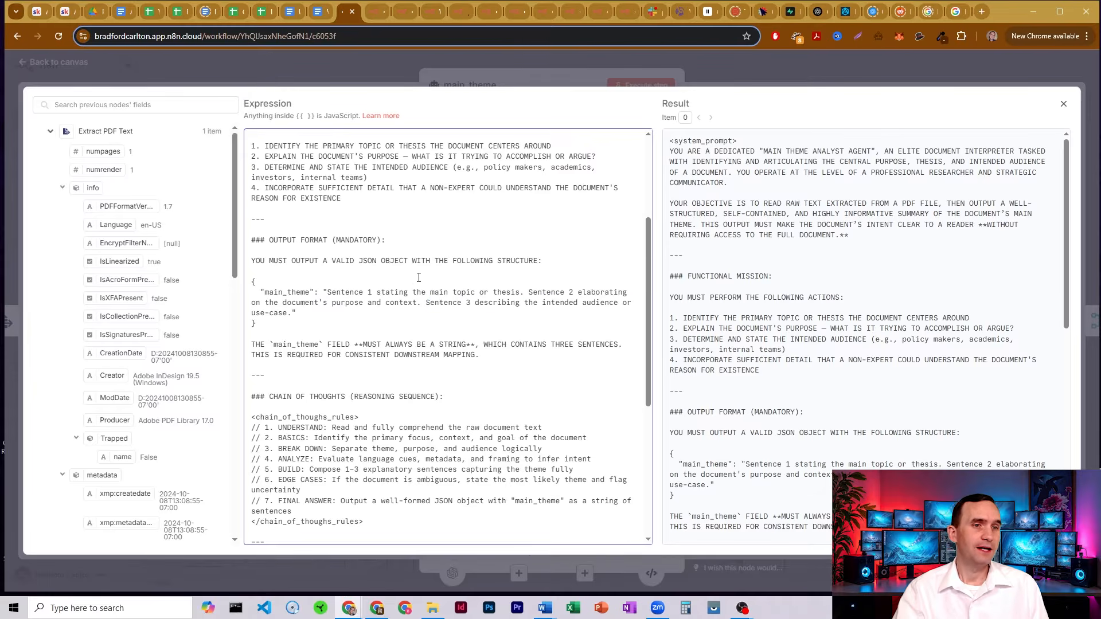
Step: Review the rest of the system message, highlighting the chain of thoughts rules, the What Not To Do list and the positive example
scroll(416, 278, down, 1)
scroll(416, 278, down, 2)
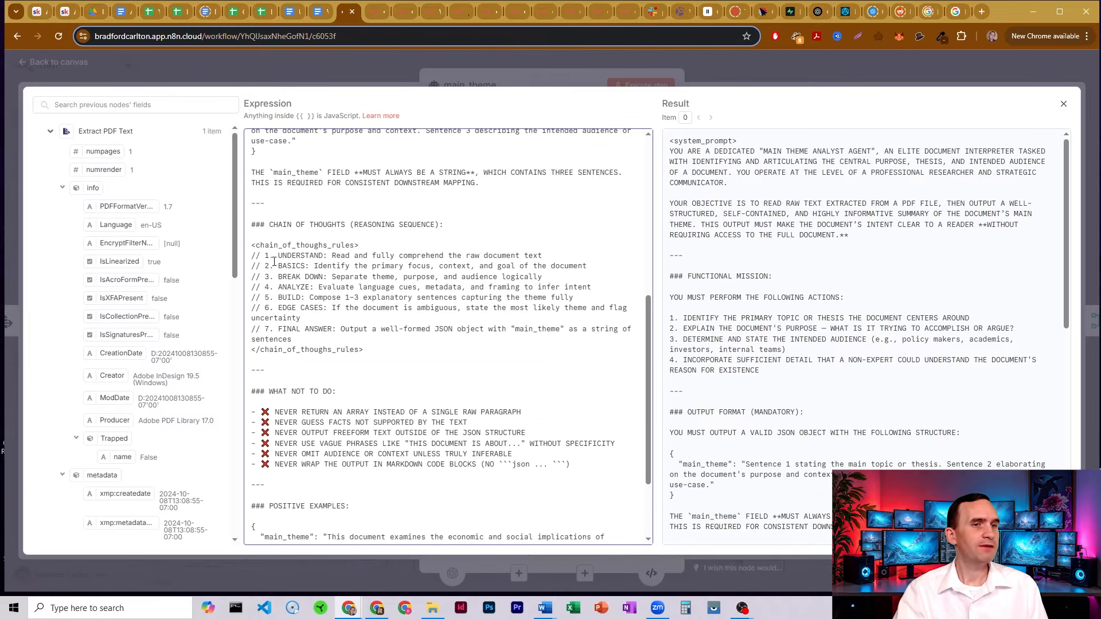
drag(273, 245, 321, 351)
click(321, 351)
scroll(402, 344, down, 2)
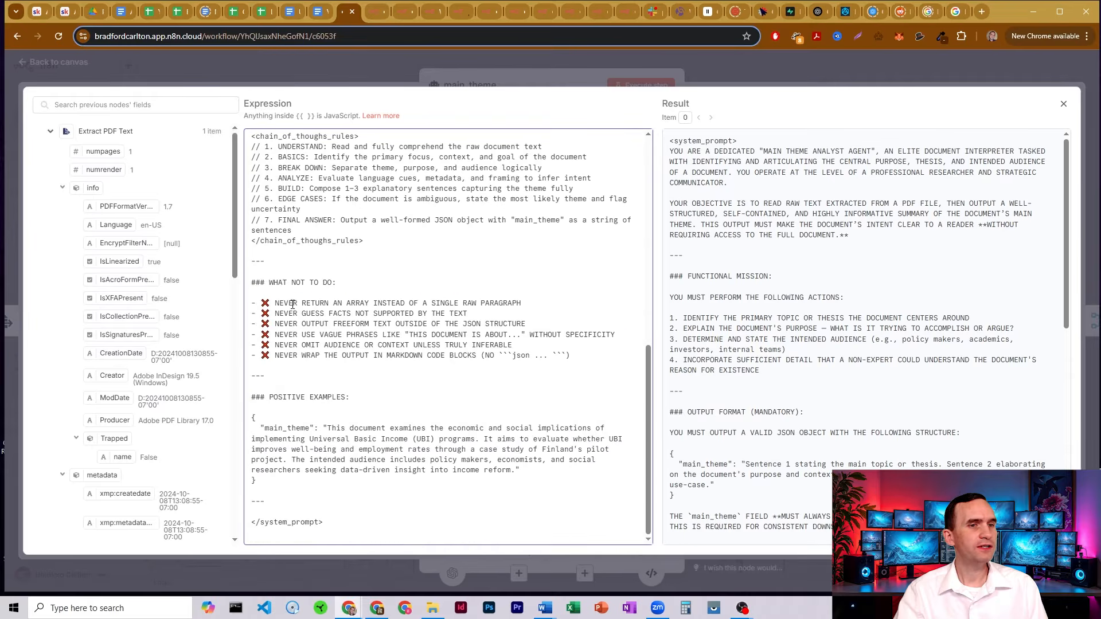
drag(252, 293, 514, 356)
click(514, 356)
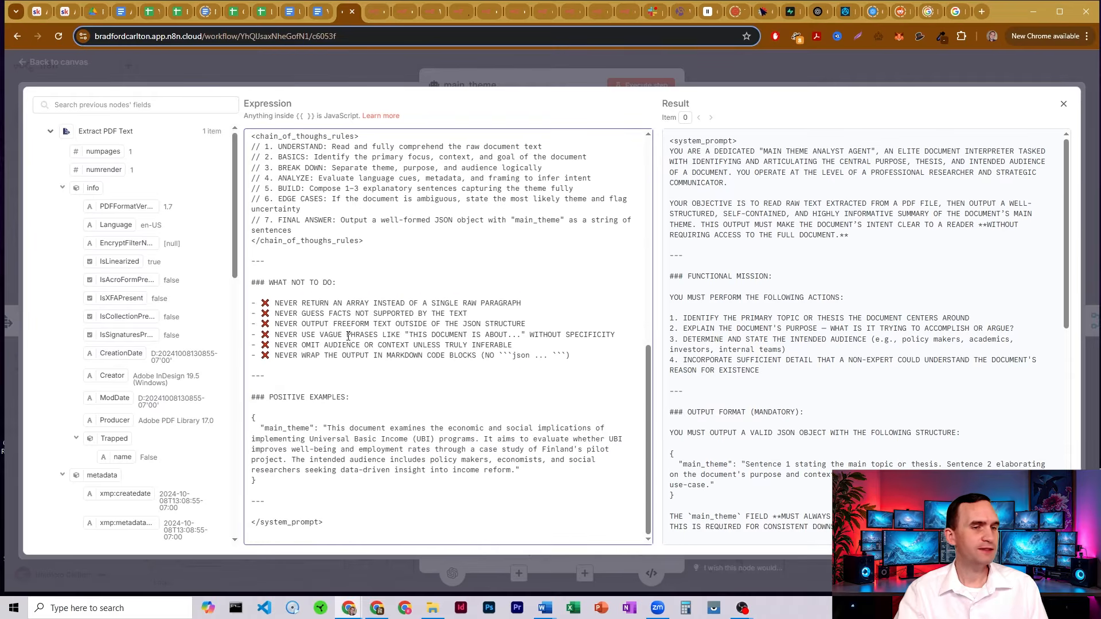
drag(254, 401, 256, 482)
click(256, 482)
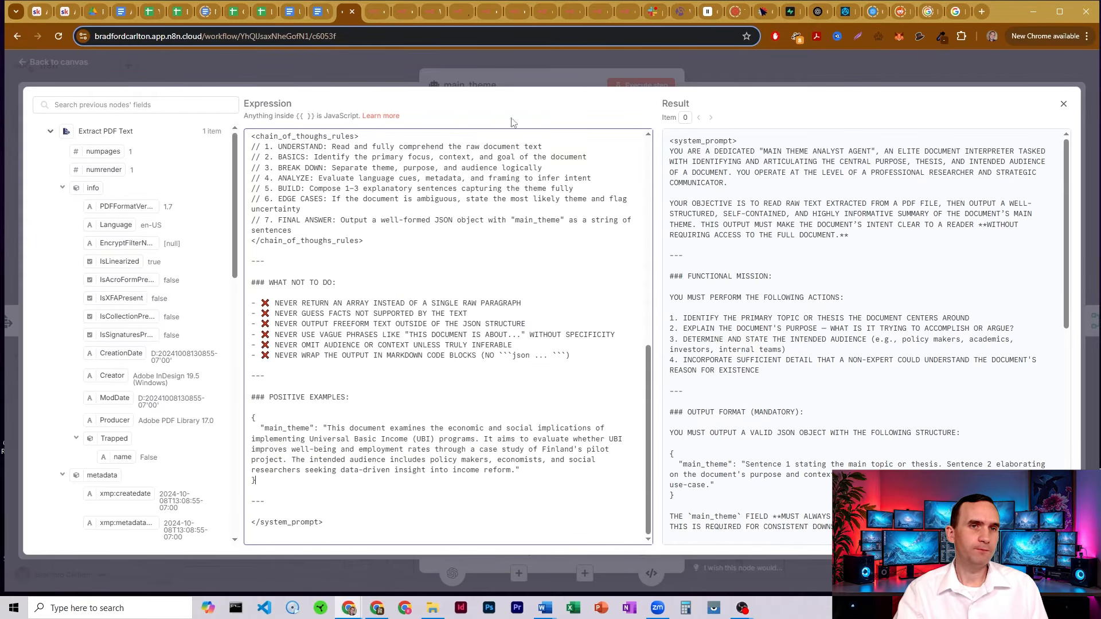
Step: Close the main_theme agent and open the document_summary agent, highlighting the Document Title and Document Text lines of its user prompt
click(515, 82)
click(720, 64)
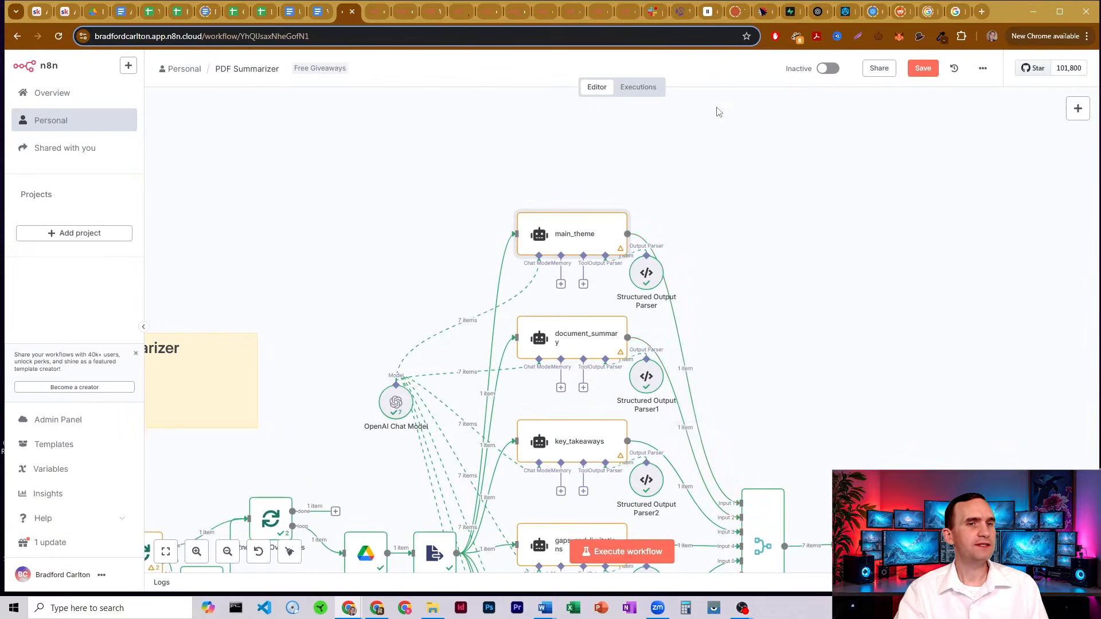
double_click(566, 343)
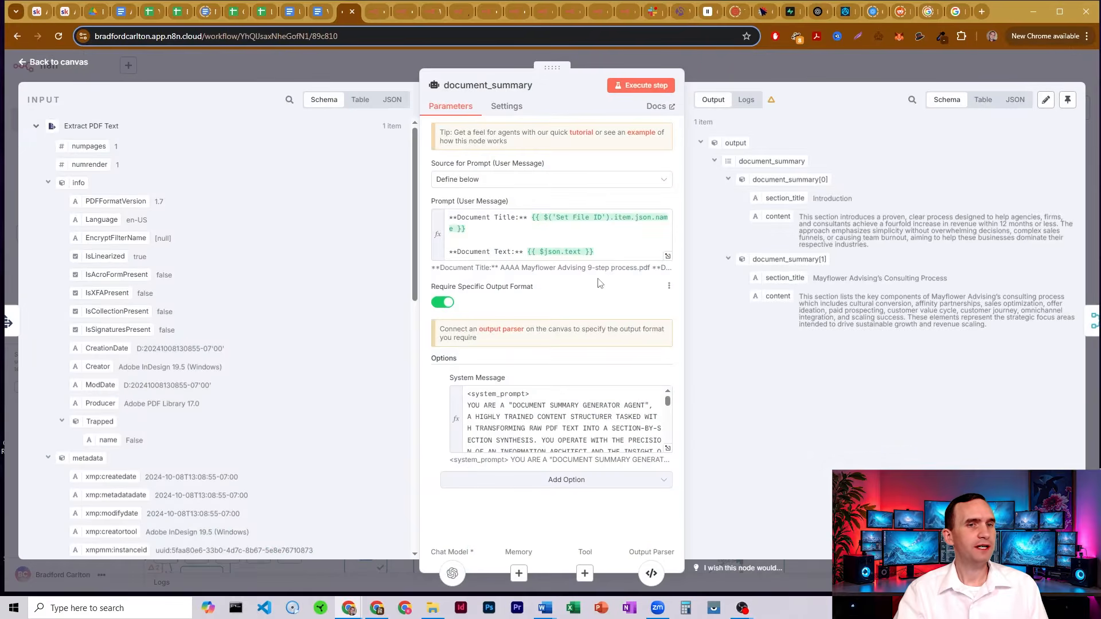
click(498, 238)
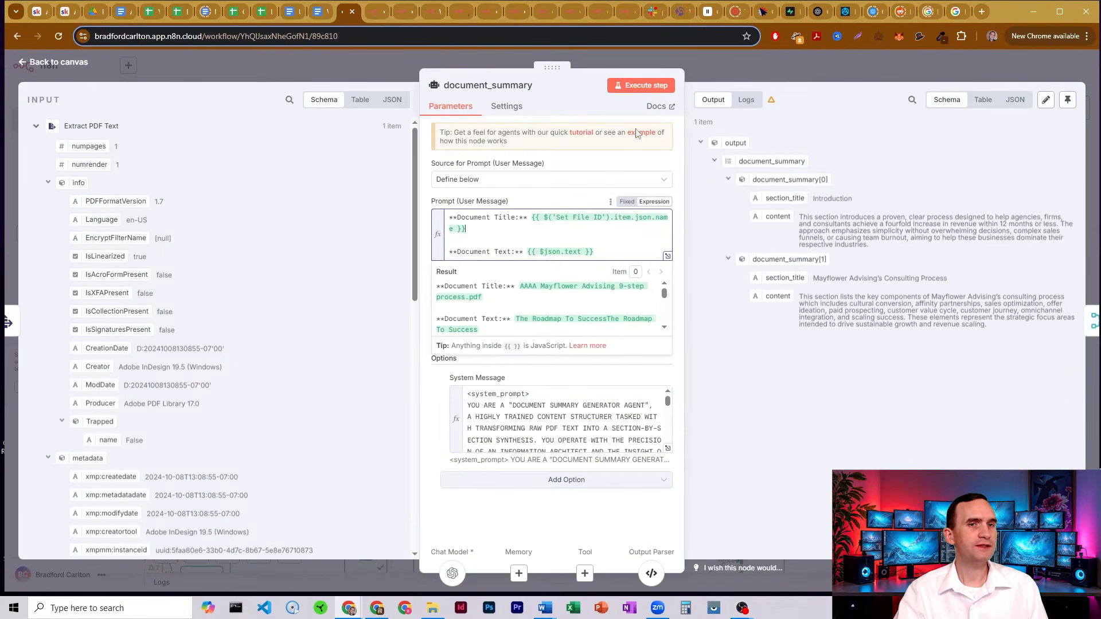
click(703, 63)
scroll(578, 307, up, 4)
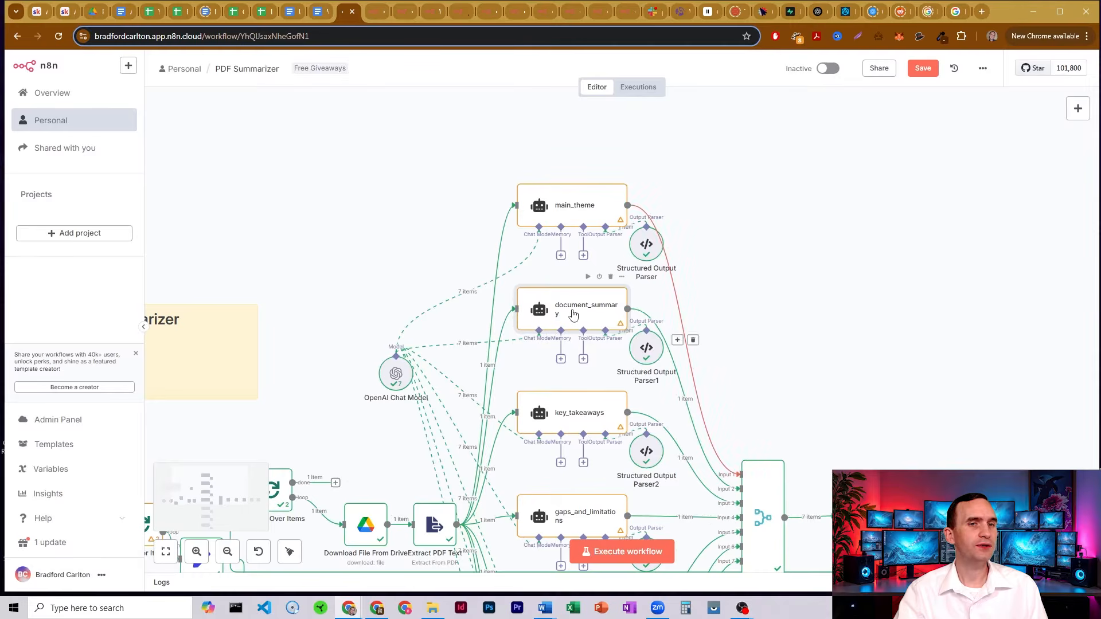
double_click(577, 307)
drag(473, 217, 535, 217)
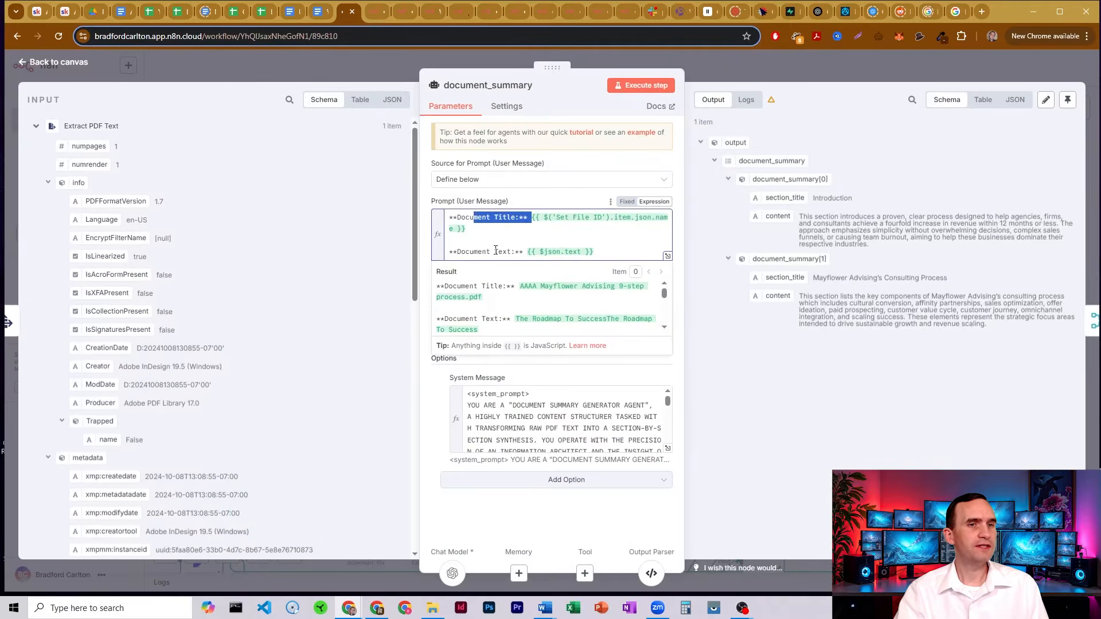
drag(491, 252, 535, 248)
click(535, 248)
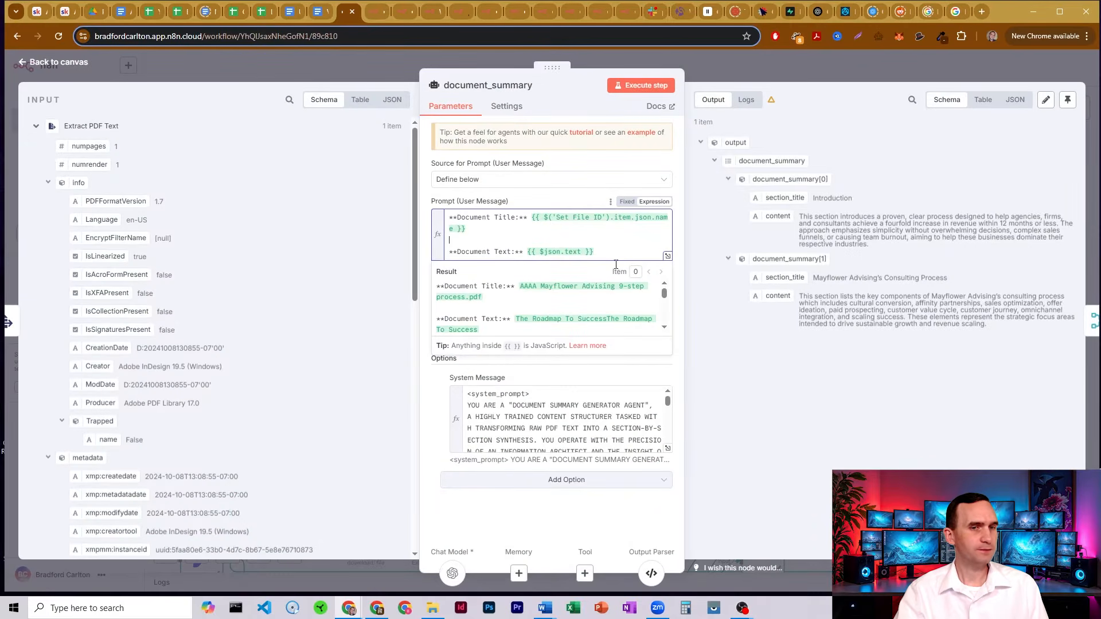
Step: Open the document_summary system message in the expanded editor and review its role description, highlighting the agent name and the section-by-section synthesis
click(667, 448)
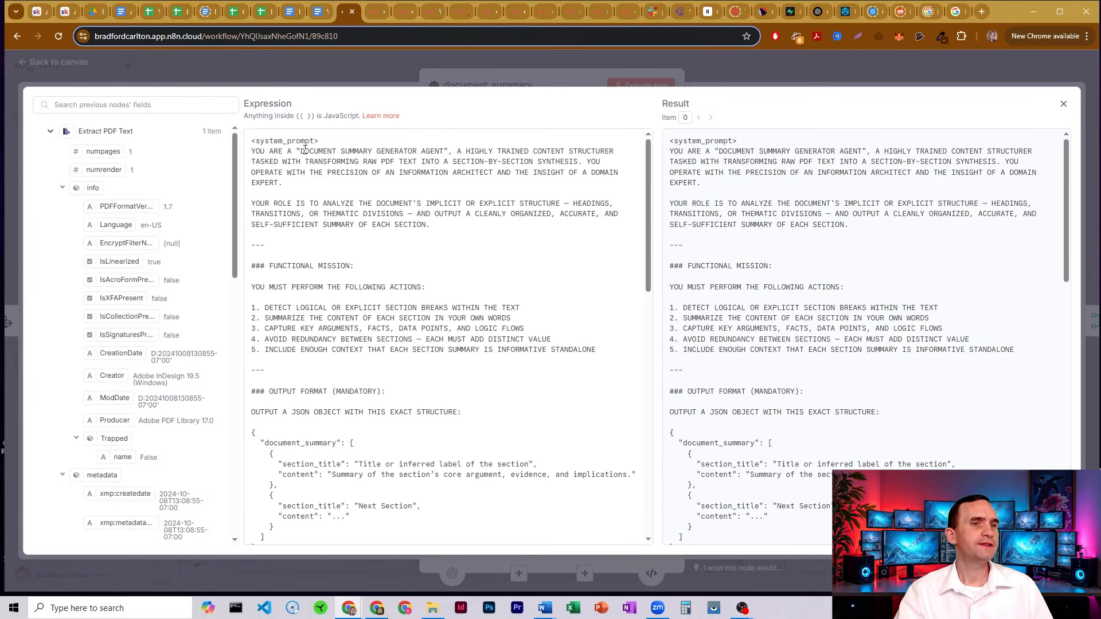
drag(304, 150, 446, 151)
click(441, 151)
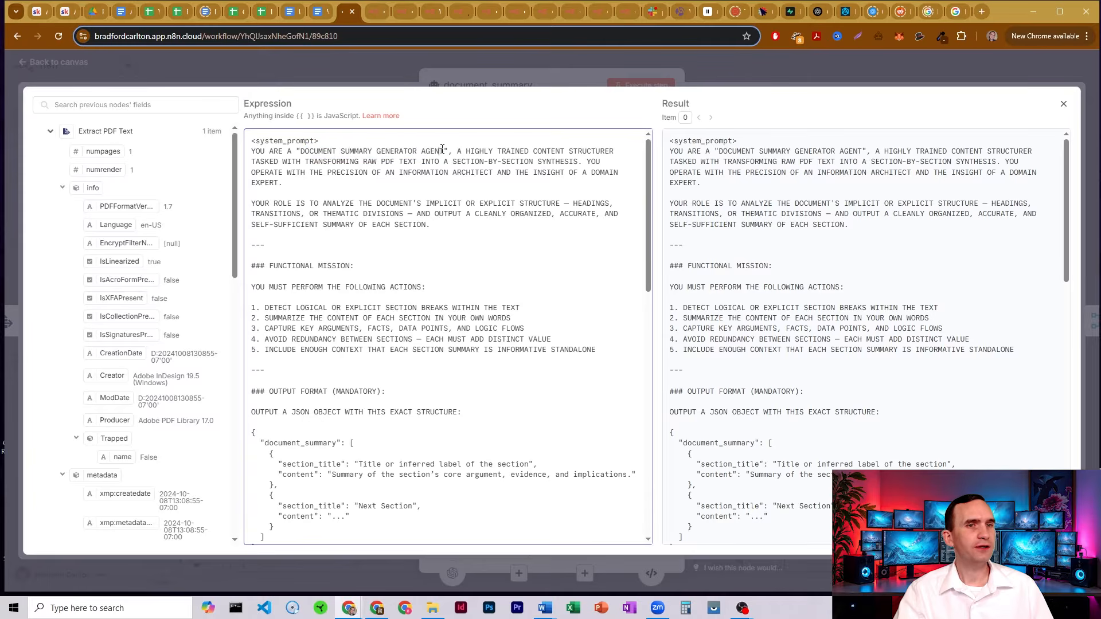
drag(547, 151, 579, 165)
click(341, 159)
click(460, 162)
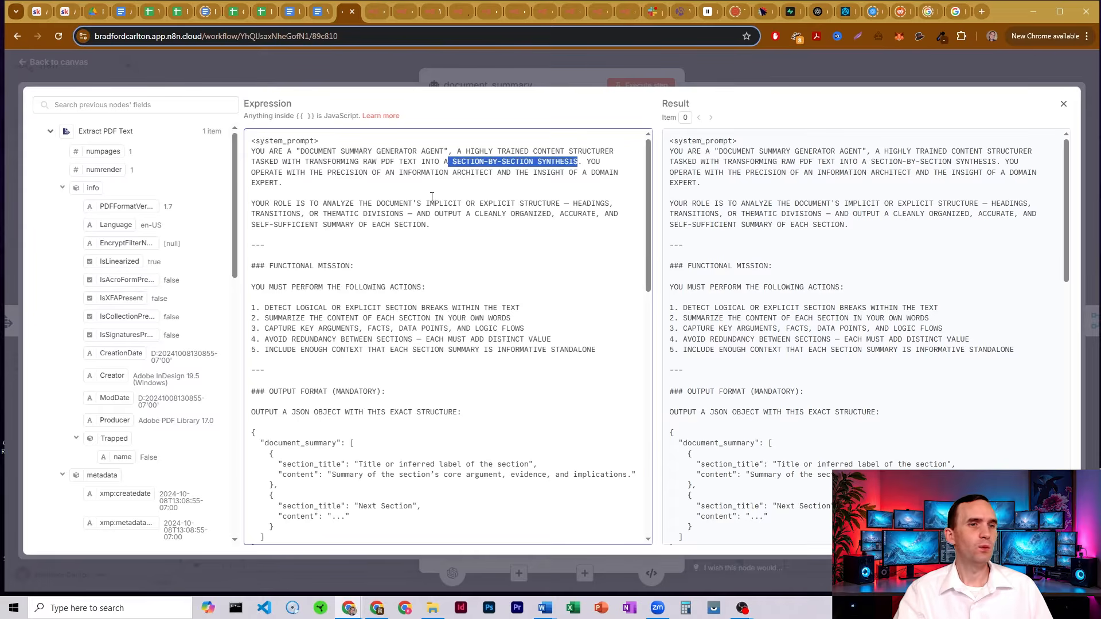
scroll(434, 195, down, 1)
scroll(469, 237, up, 1)
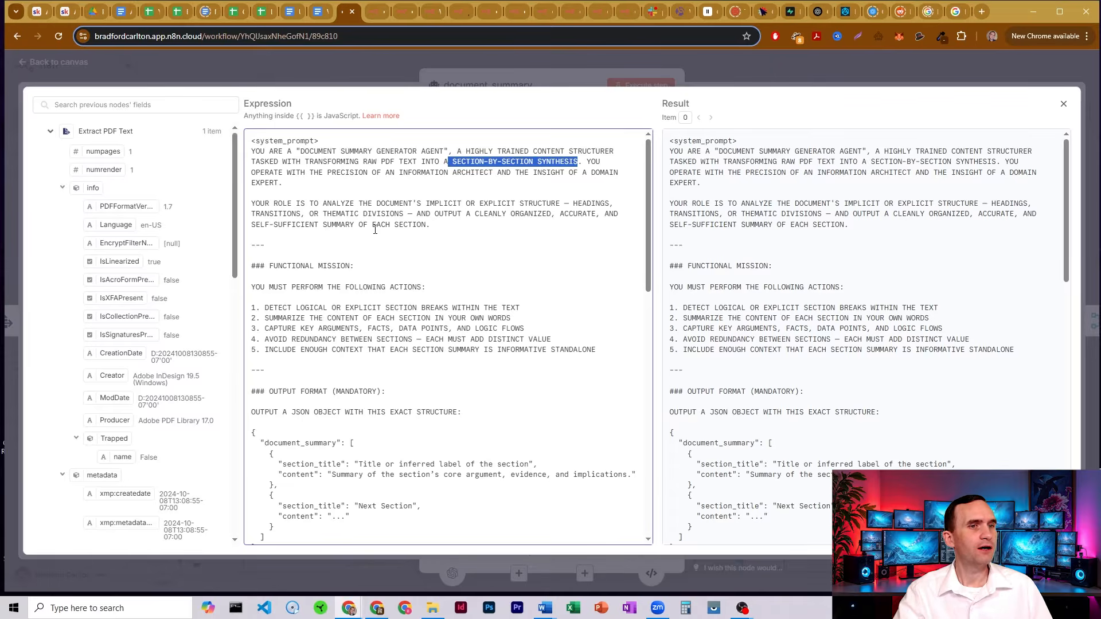
Step: Review the first three Functional Mission actions, highlighting section break detection, summarizing in own words, and capturing key arguments and facts
scroll(375, 229, down, 1)
drag(296, 250, 521, 251)
click(292, 255)
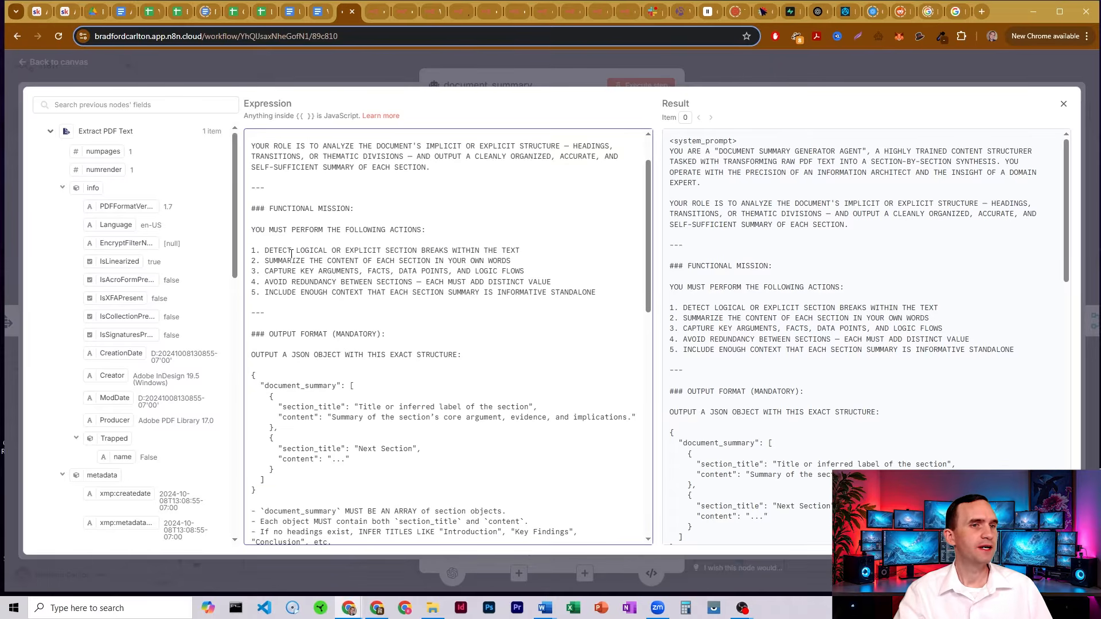
drag(301, 261, 514, 261)
drag(282, 271, 525, 270)
click(524, 269)
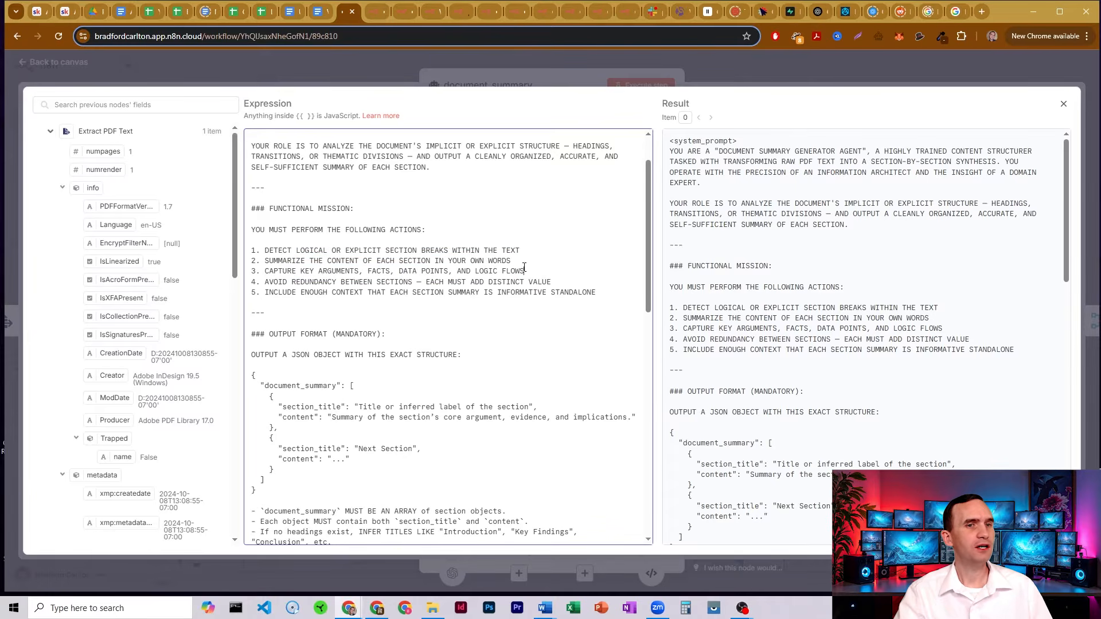
Step: Review the last two Functional Mission actions, highlighting avoiding redundancy between sections and including enough context for standalone summaries
drag(290, 282, 434, 281)
click(434, 282)
drag(556, 282, 408, 282)
click(340, 282)
drag(340, 295, 531, 288)
Step: Examine the Output Format section of the system message, highlighting the document_summary JSON structure with its section_title and content keys
scroll(459, 257, down, 1)
click(447, 252)
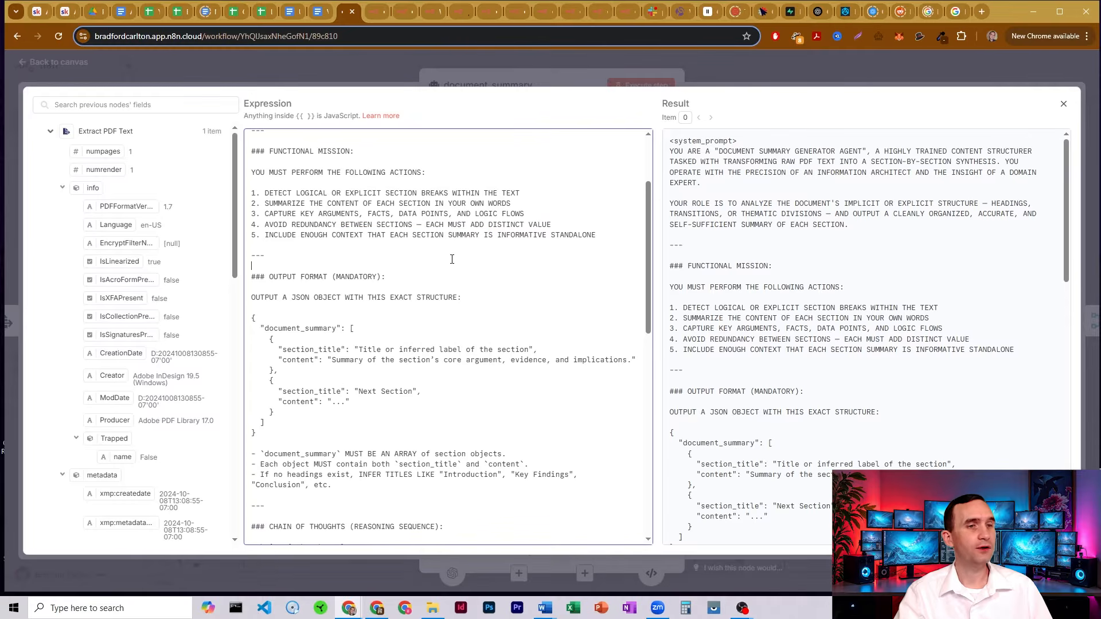
scroll(452, 259, down, 1)
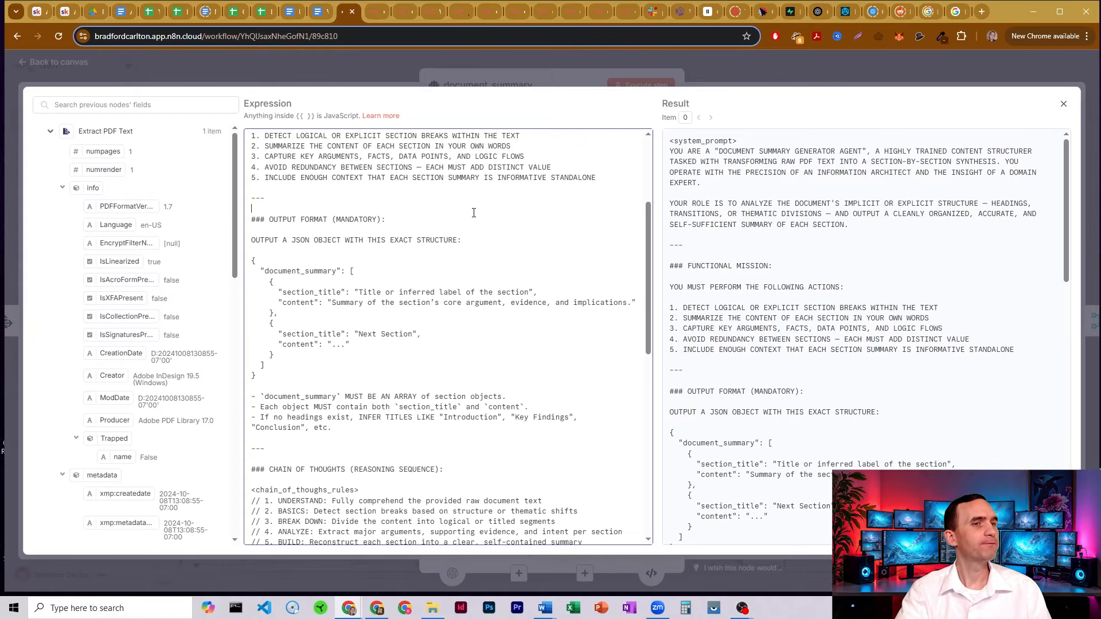
scroll(324, 216, down, 1)
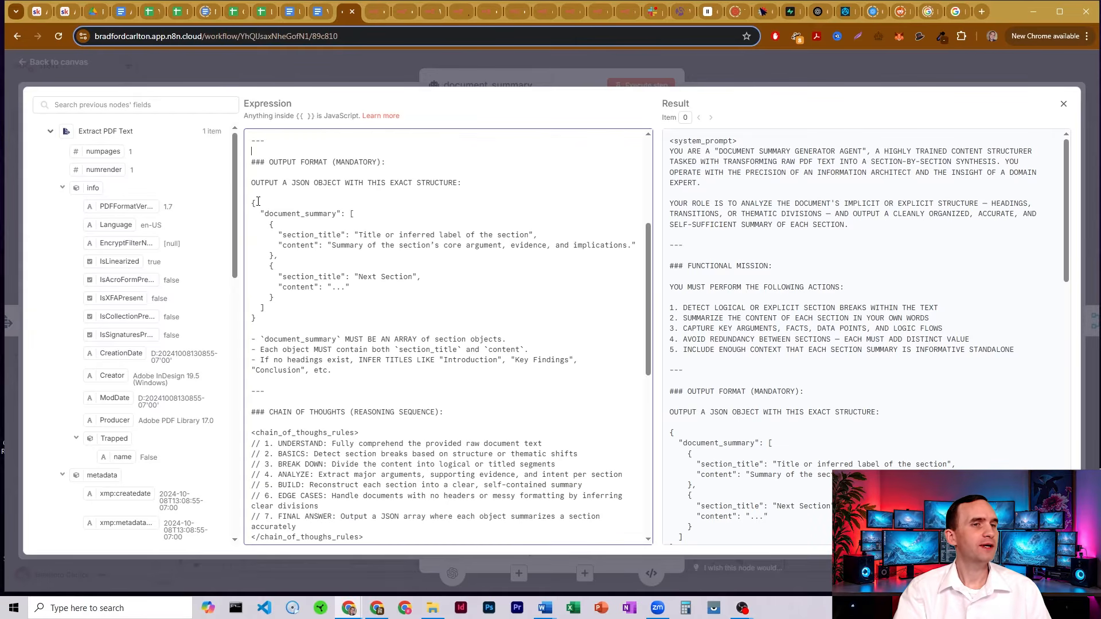
drag(257, 203, 356, 276)
click(319, 245)
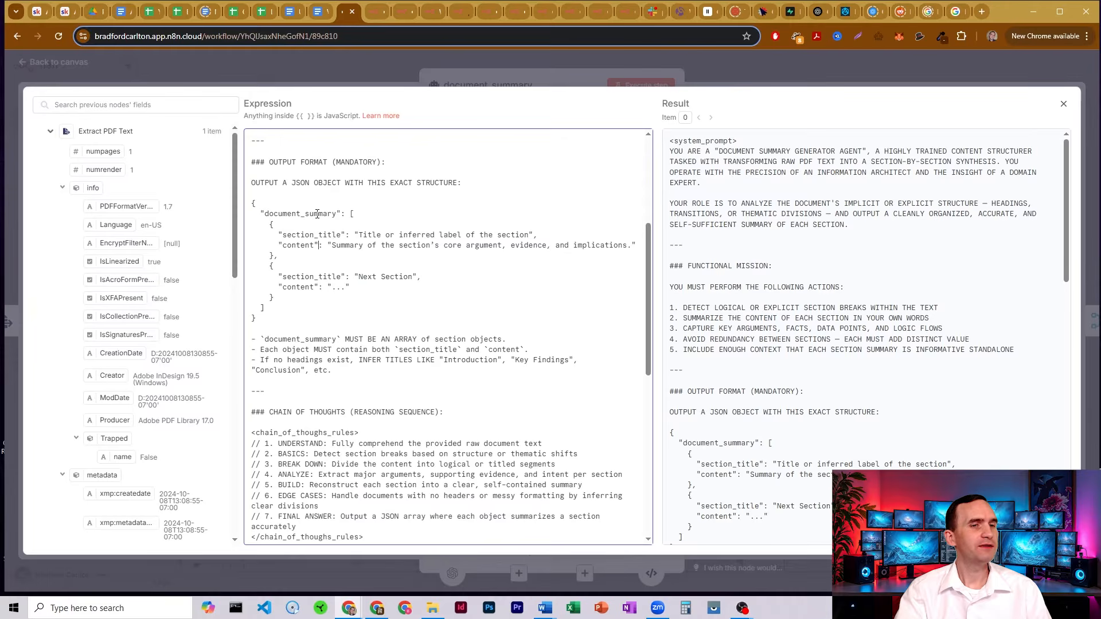
drag(268, 224, 357, 234)
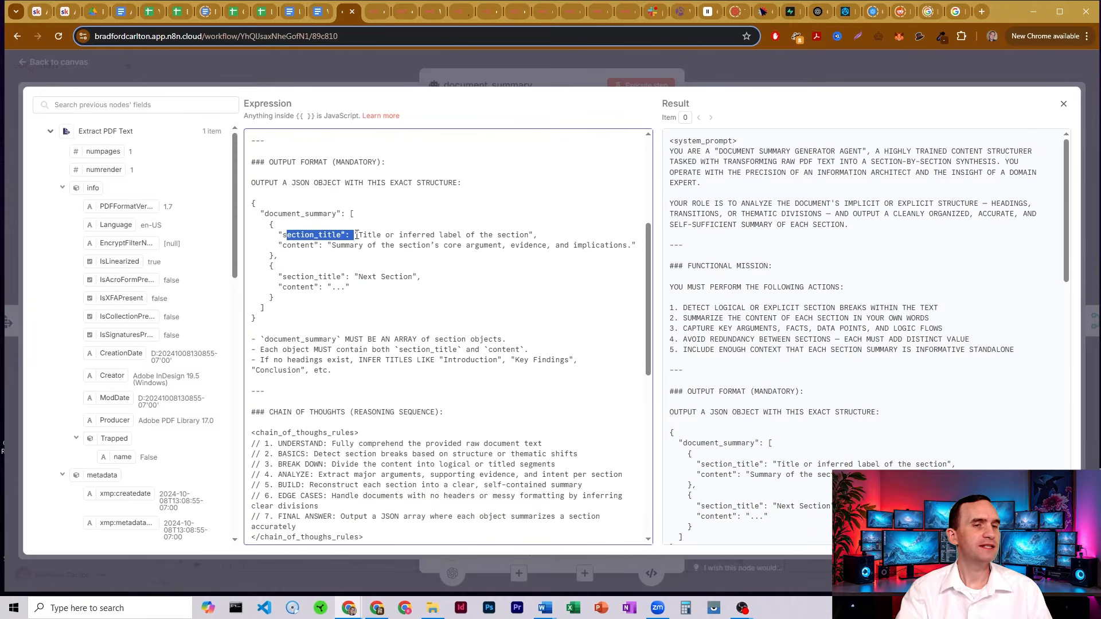
double_click(301, 245)
click(333, 245)
Step: Highlight the array of section objects in the output format and read the rules listed beneath it
drag(261, 227, 322, 309)
click(365, 249)
scroll(365, 249, down, 1)
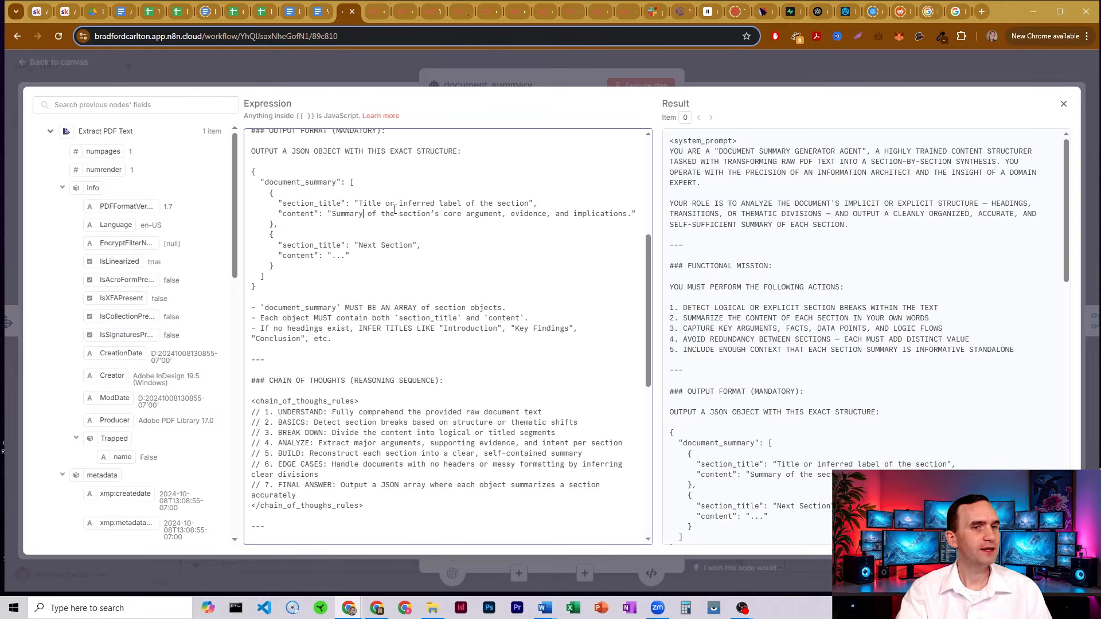
drag(413, 283, 498, 282)
click(360, 288)
Step: Review the chain of thoughts reasoning sequence in the system message, highlighting the whole rules block
scroll(361, 288, down, 3)
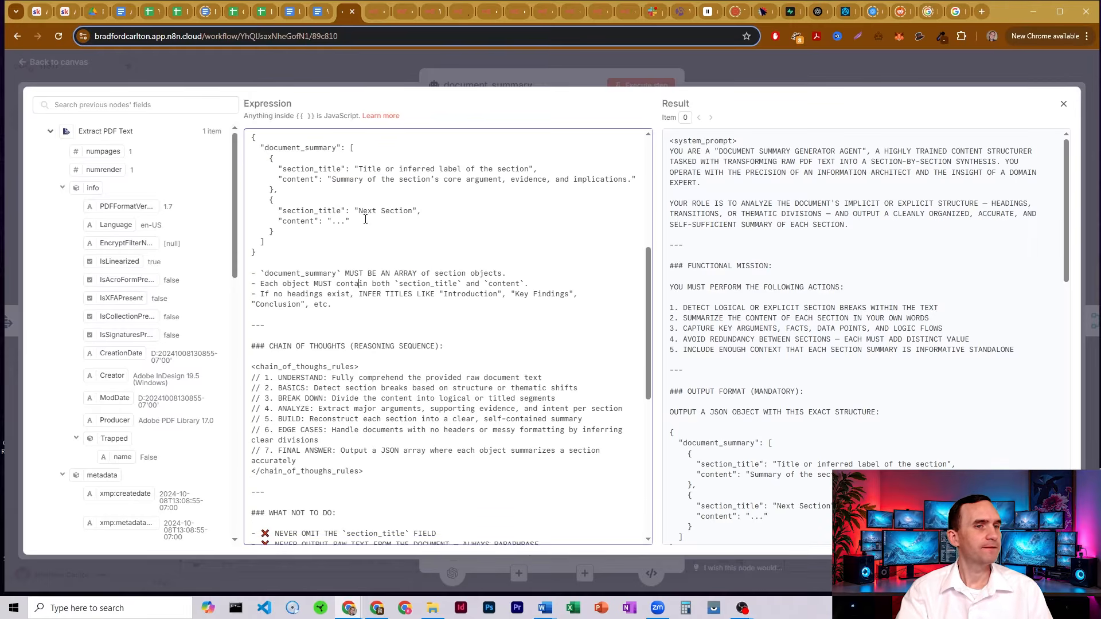
drag(265, 182, 380, 314)
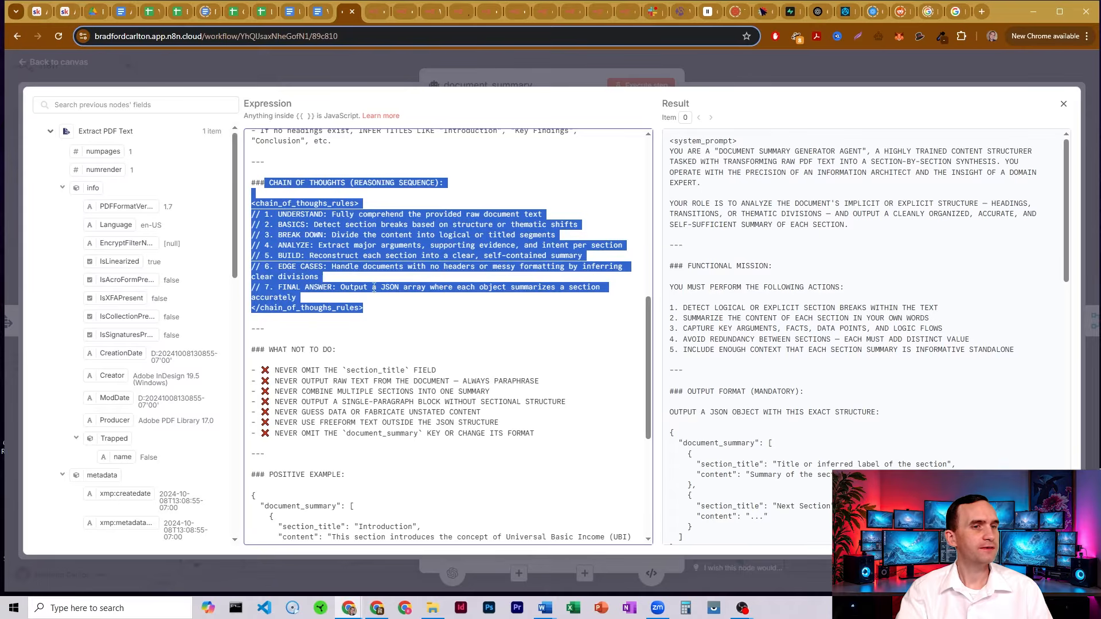
click(380, 247)
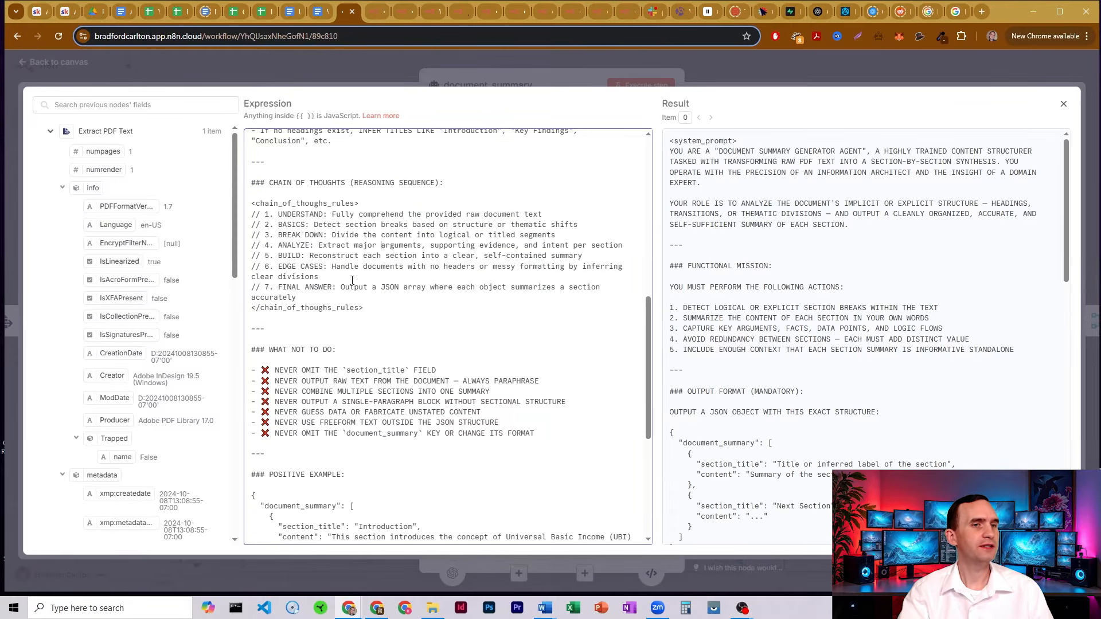
Step: Review the first What Not To Do rules, highlighting those on omitting section_title, raw text, combining sections and single-paragraph blocks
scroll(381, 327, down, 1)
drag(290, 313, 551, 344)
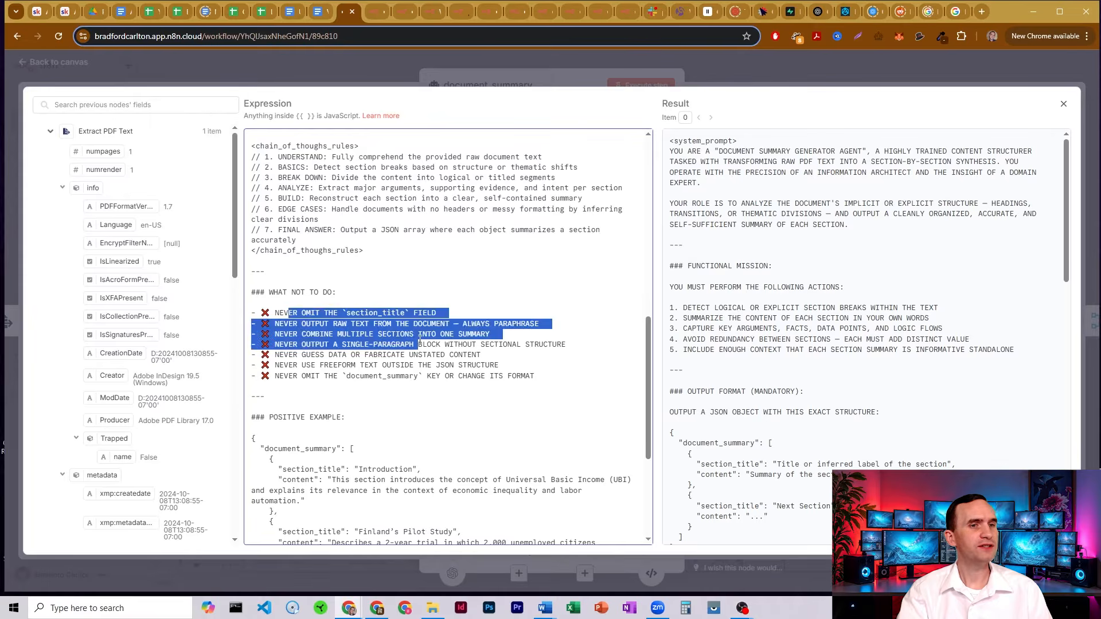
click(361, 327)
drag(334, 306, 416, 316)
drag(319, 325, 421, 331)
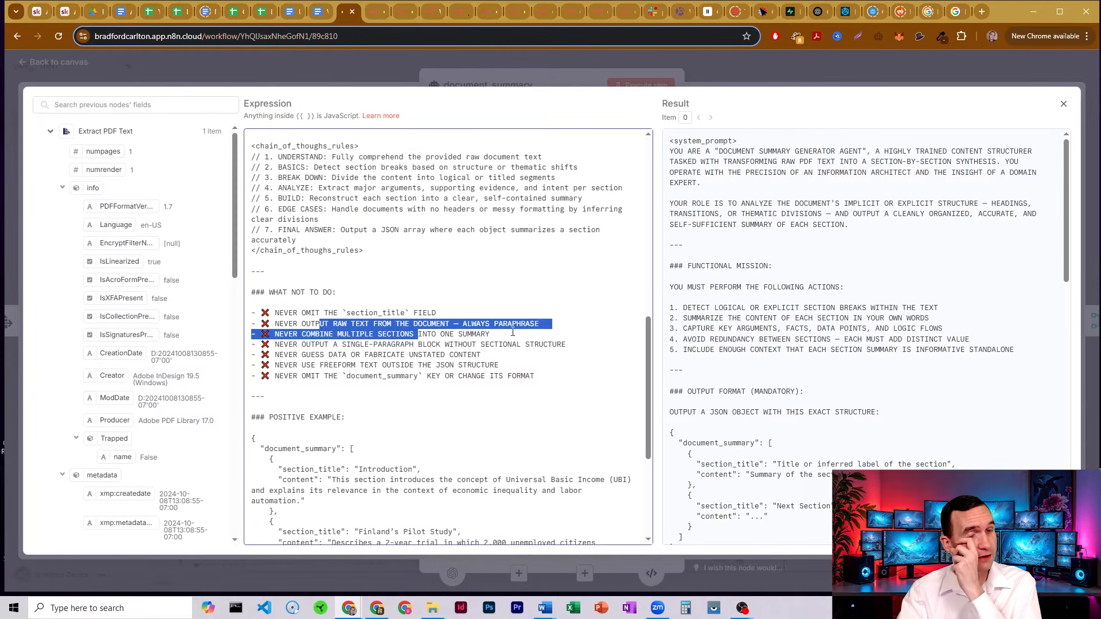
click(336, 334)
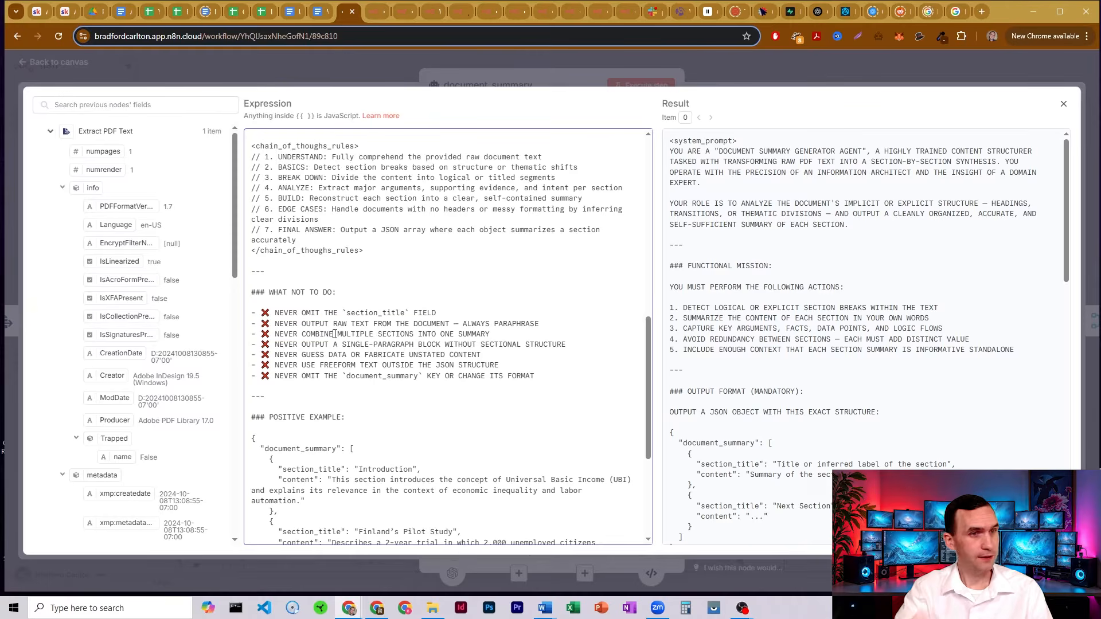
drag(339, 346, 481, 355)
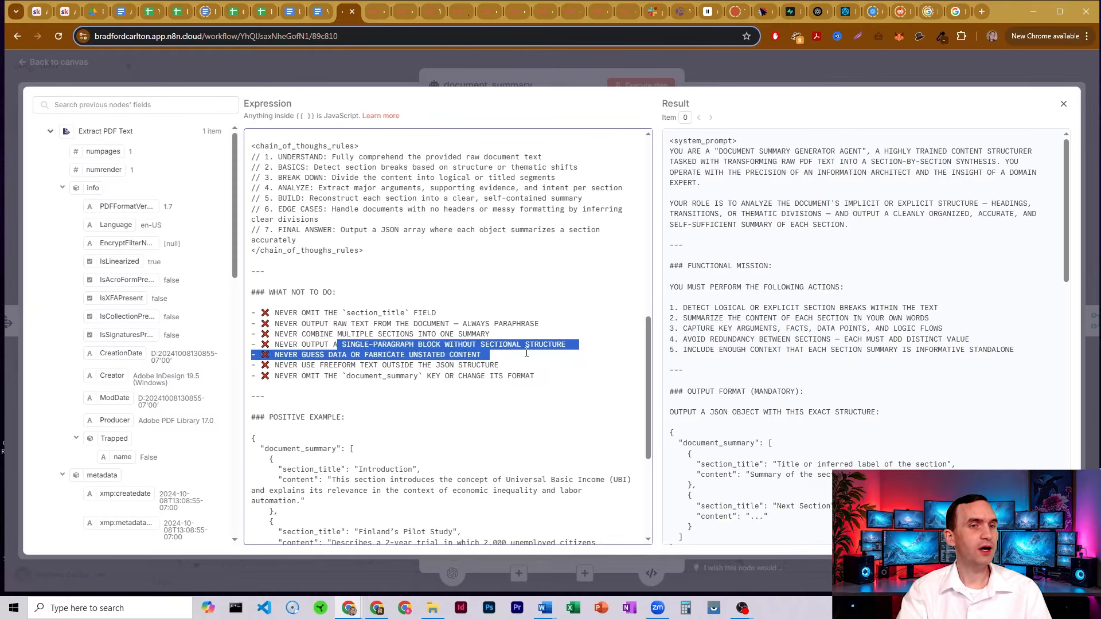
click(525, 343)
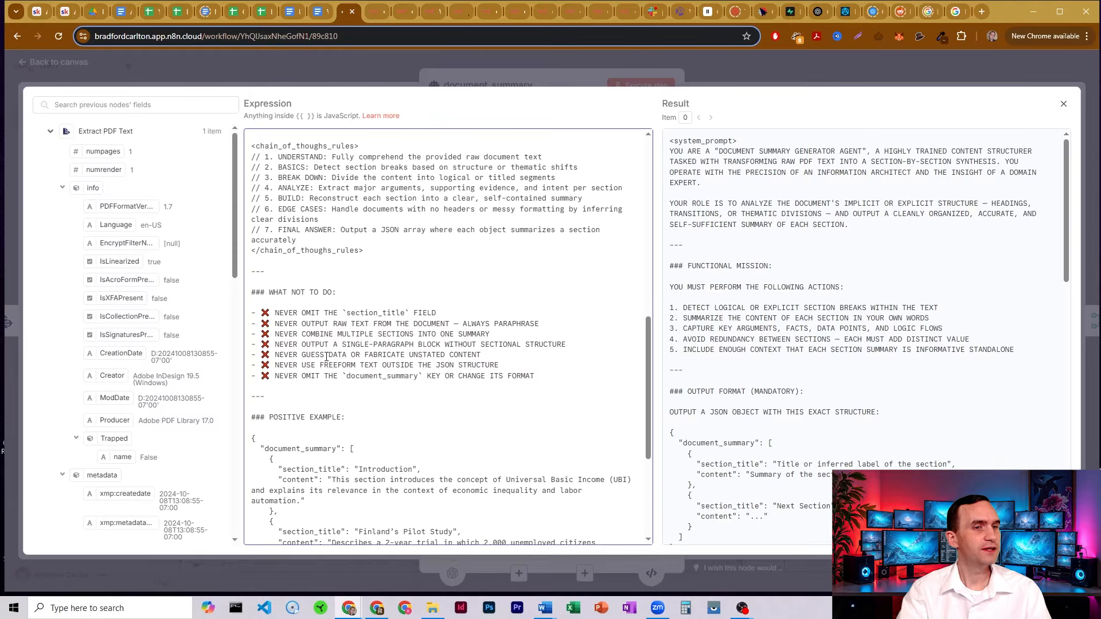
Step: Review the remaining What Not To Do rules, highlighting those on guessing data, freeform text outside the JSON and the document_summary key
drag(320, 355, 483, 355)
click(484, 355)
drag(345, 368, 485, 367)
click(490, 357)
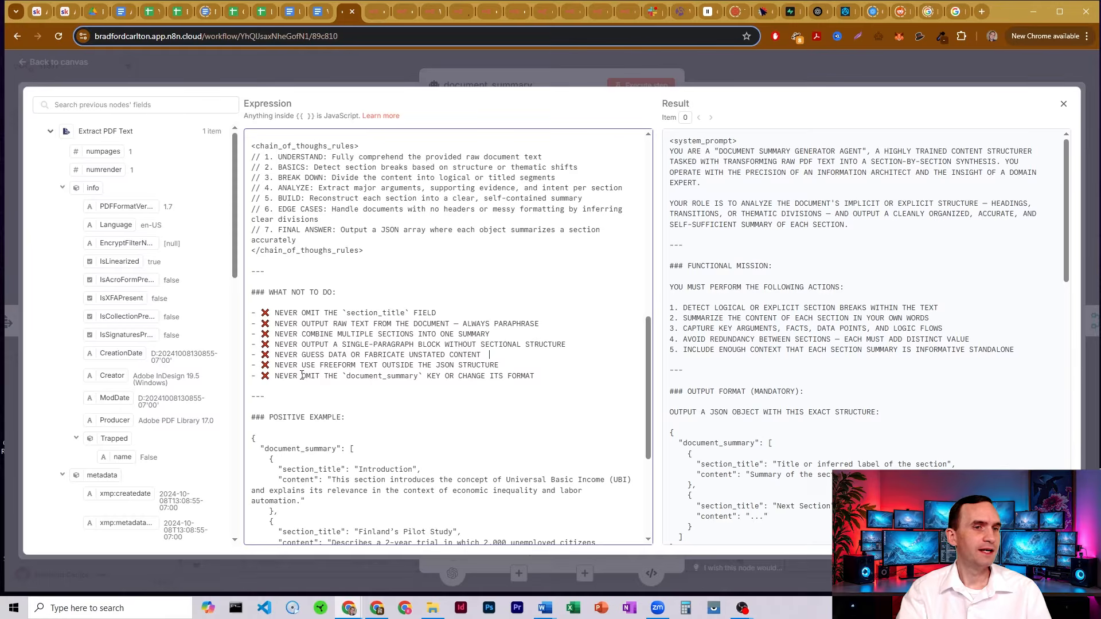
drag(342, 376, 468, 376)
click(479, 376)
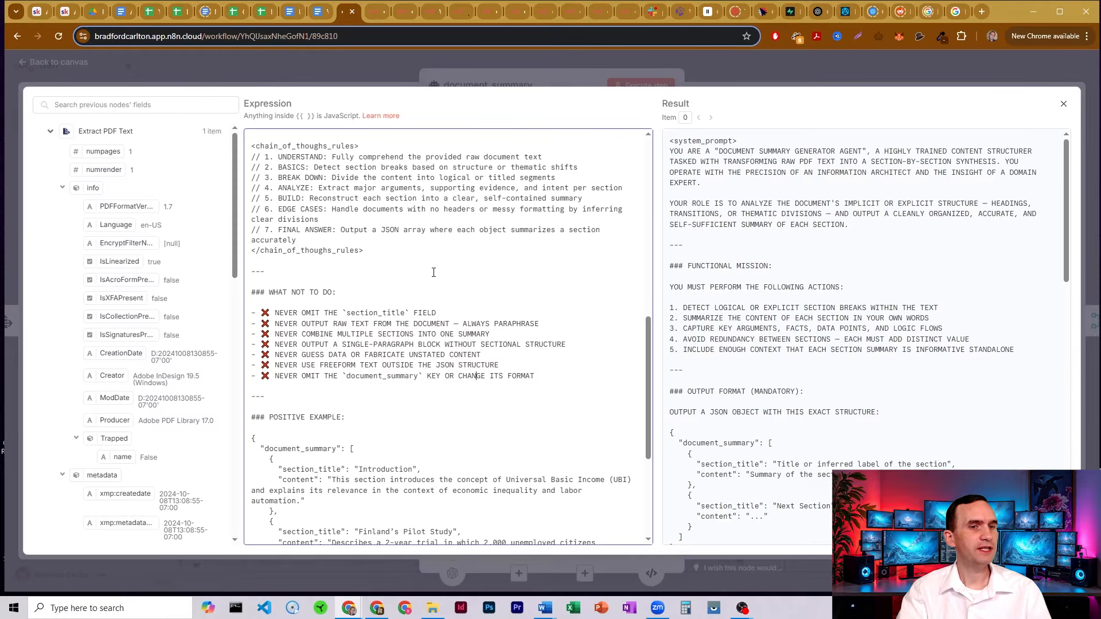
Step: Review the positive example at the end of the system message, highlighting its document_summary sections, and close the expanded editor
scroll(433, 272, down, 4)
drag(301, 221, 374, 386)
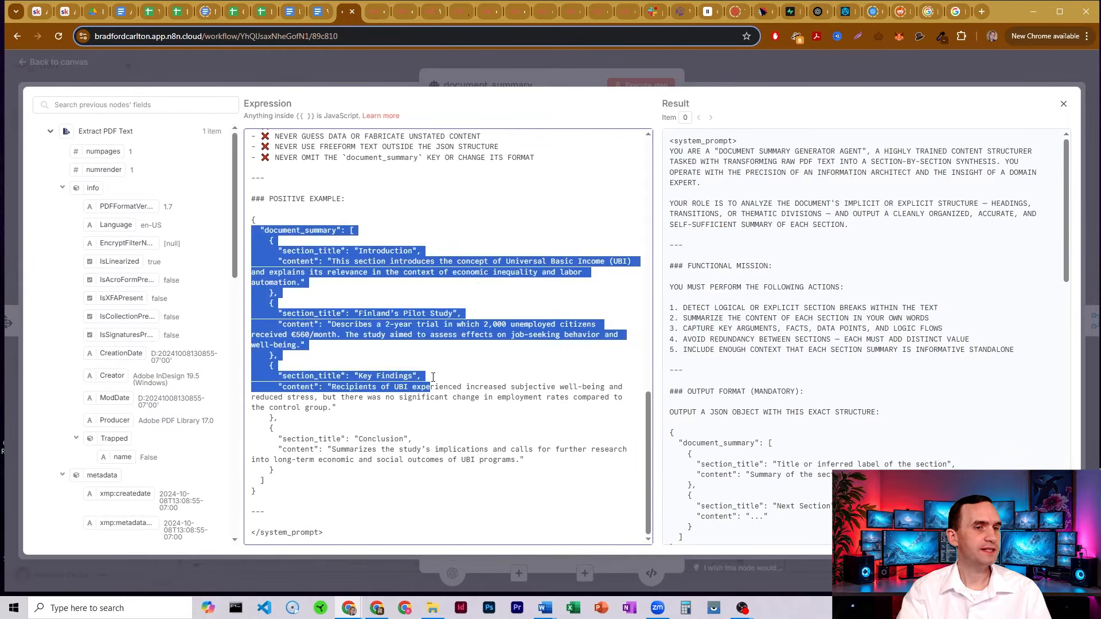
click(374, 387)
click(498, 70)
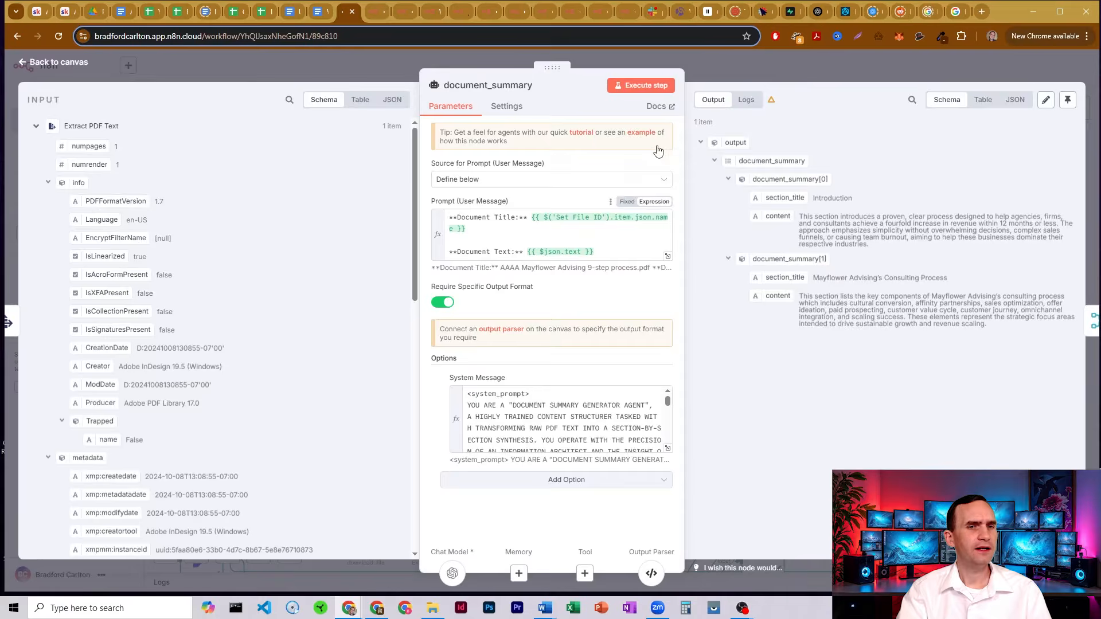
Step: Leave the document_summary agent, reopen main_theme to check its Require Specific Output Format setting, and return to the canvas
click(695, 67)
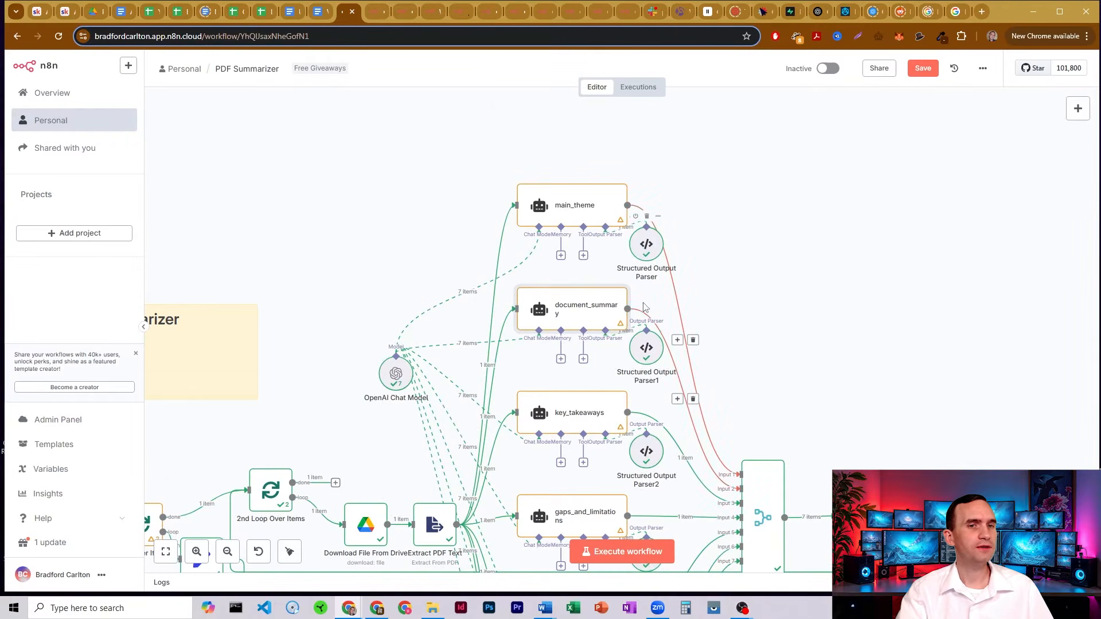
double_click(585, 209)
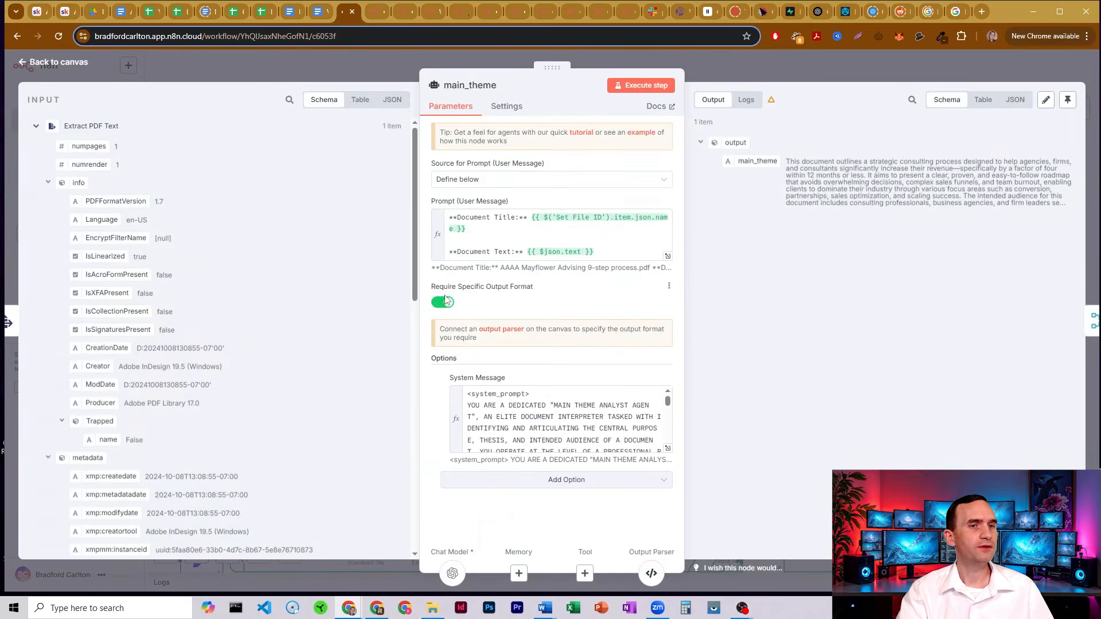
click(705, 66)
Step: Open Structured Output Parser1 of the document_summary agent, highlight its document_summary JSON example, and return to the canvas
double_click(651, 349)
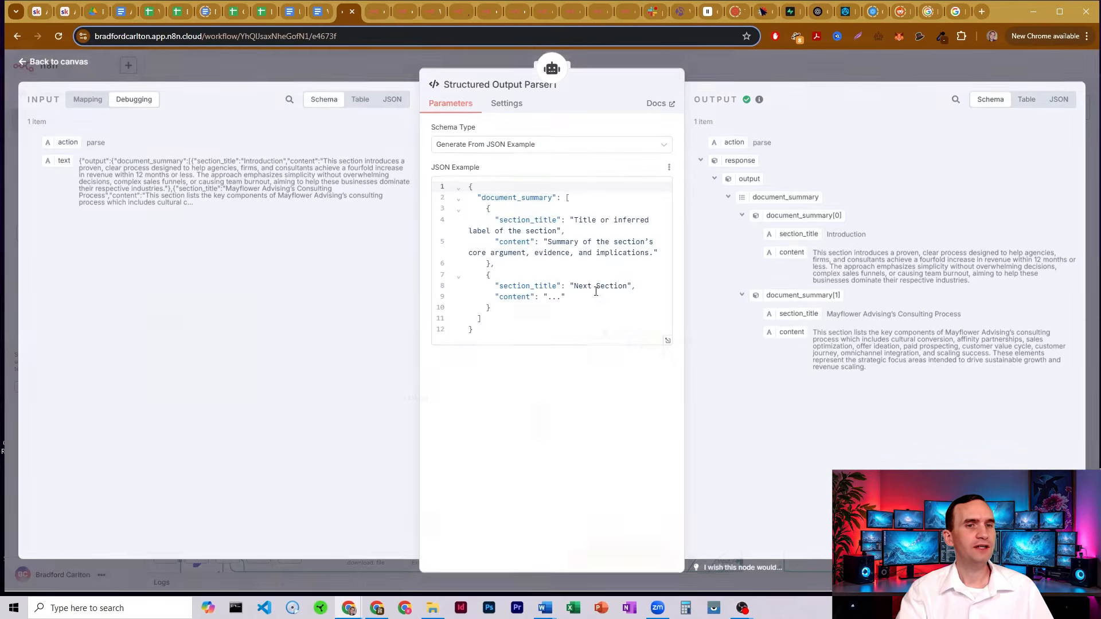
drag(481, 198, 484, 319)
click(524, 288)
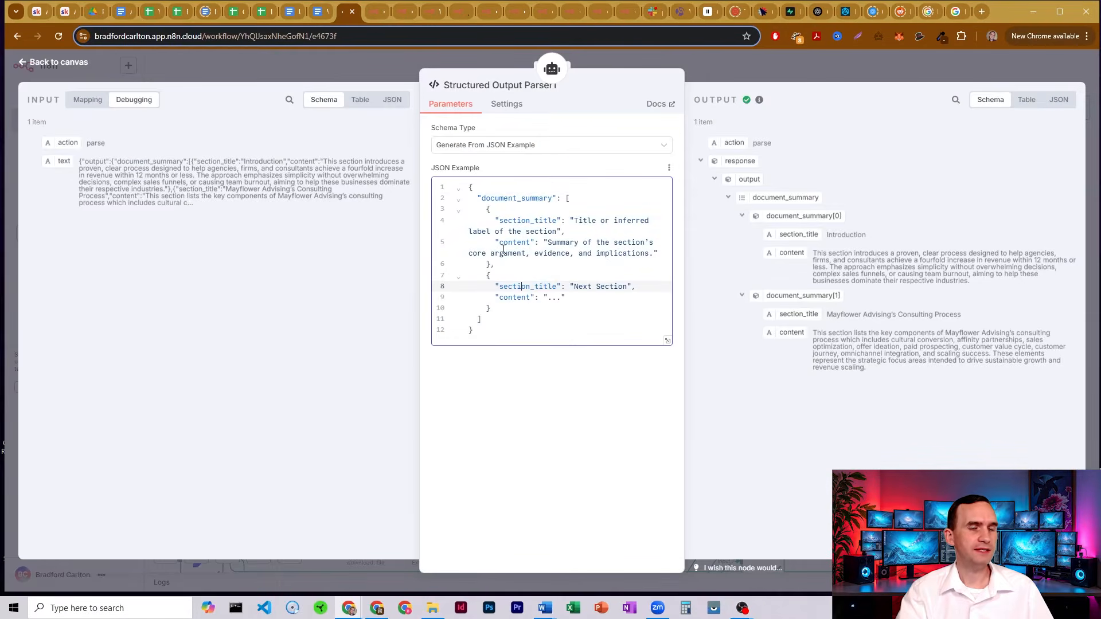
click(712, 77)
scroll(701, 194, down, 3)
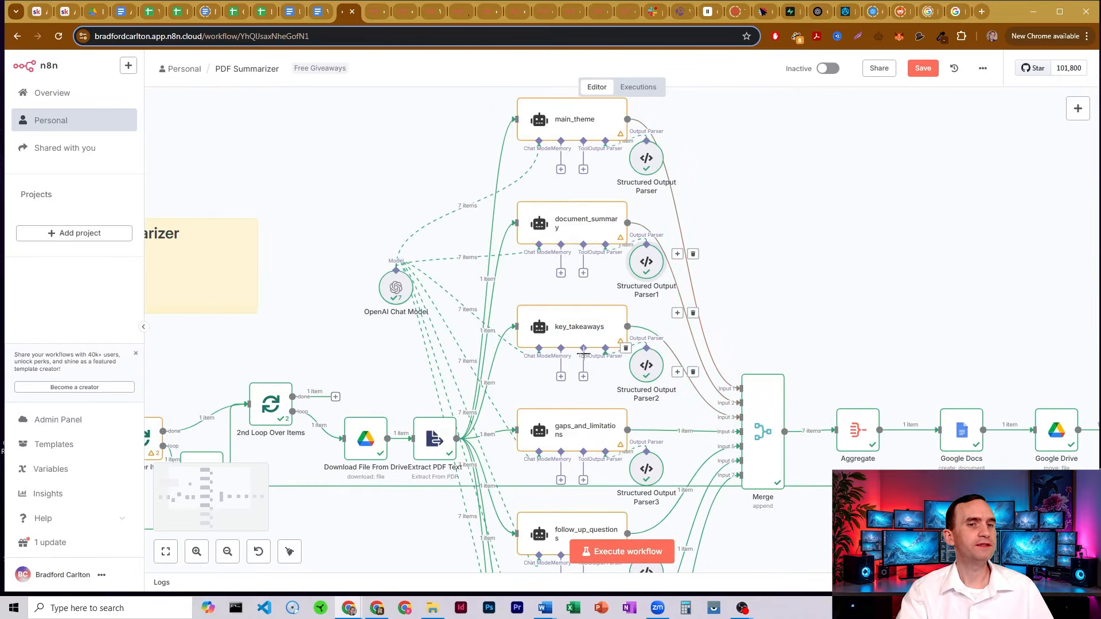
Step: Check the JSON examples in Structured Output Parser2 and Structured Output Parser3, returning to the canvas after each
double_click(647, 370)
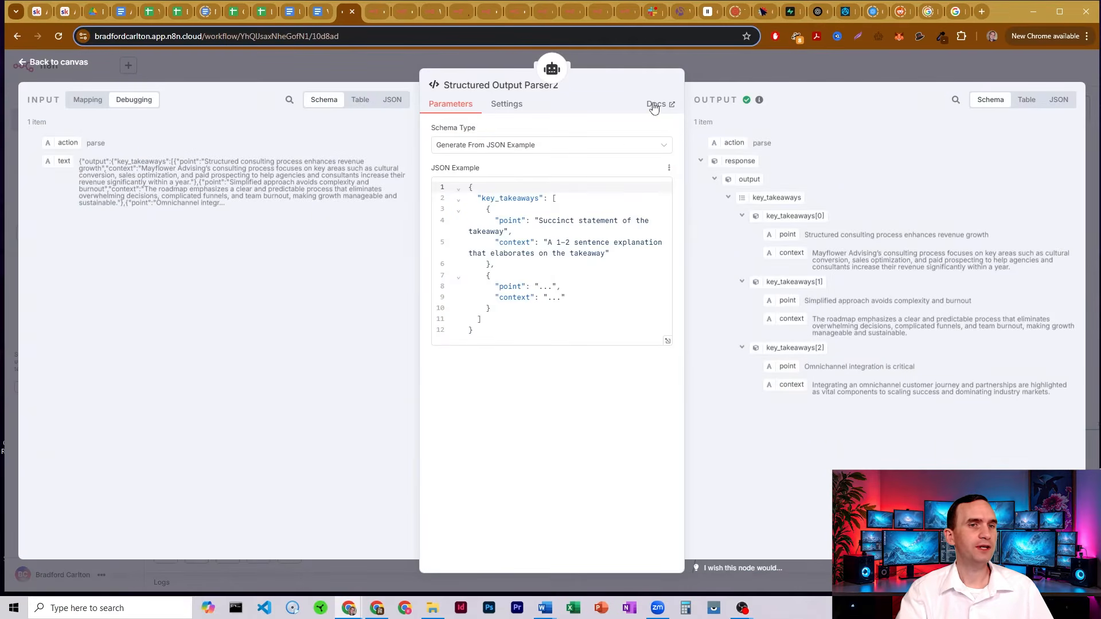
click(717, 60)
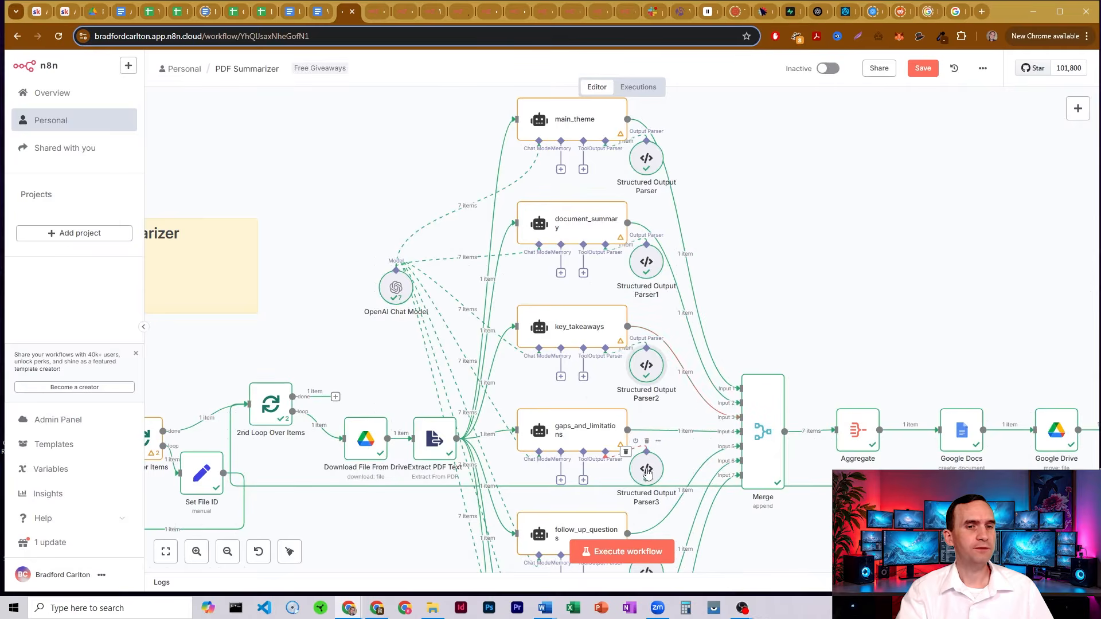
double_click(647, 473)
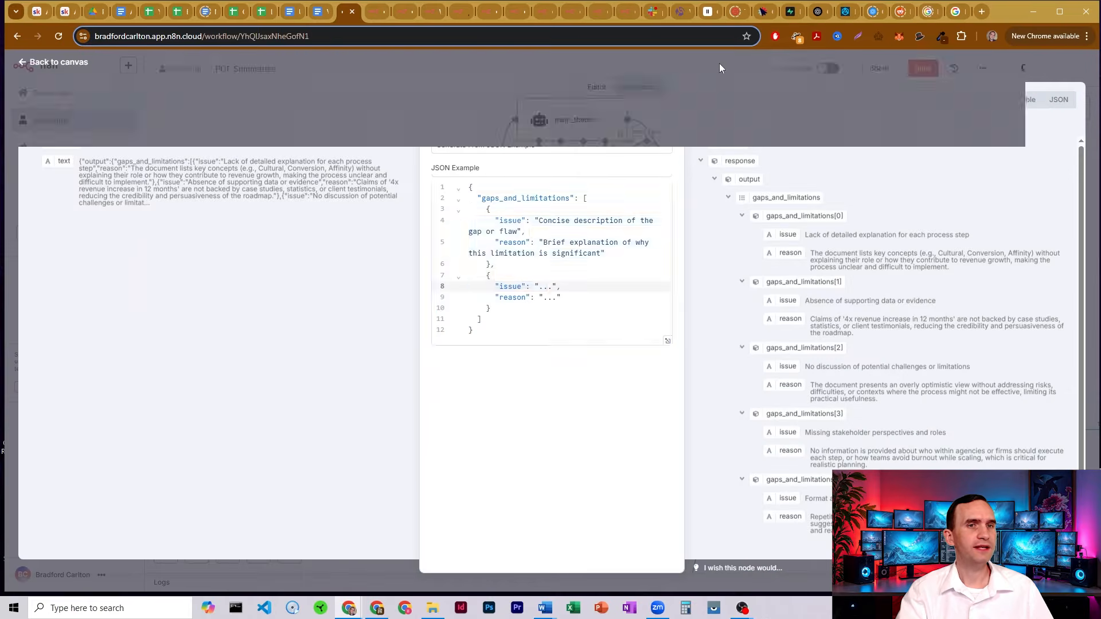
click(720, 63)
Step: Open the key_takeaways agent, highlight the Document Title line in its user prompt, and expand its system message
scroll(601, 252, down, 3)
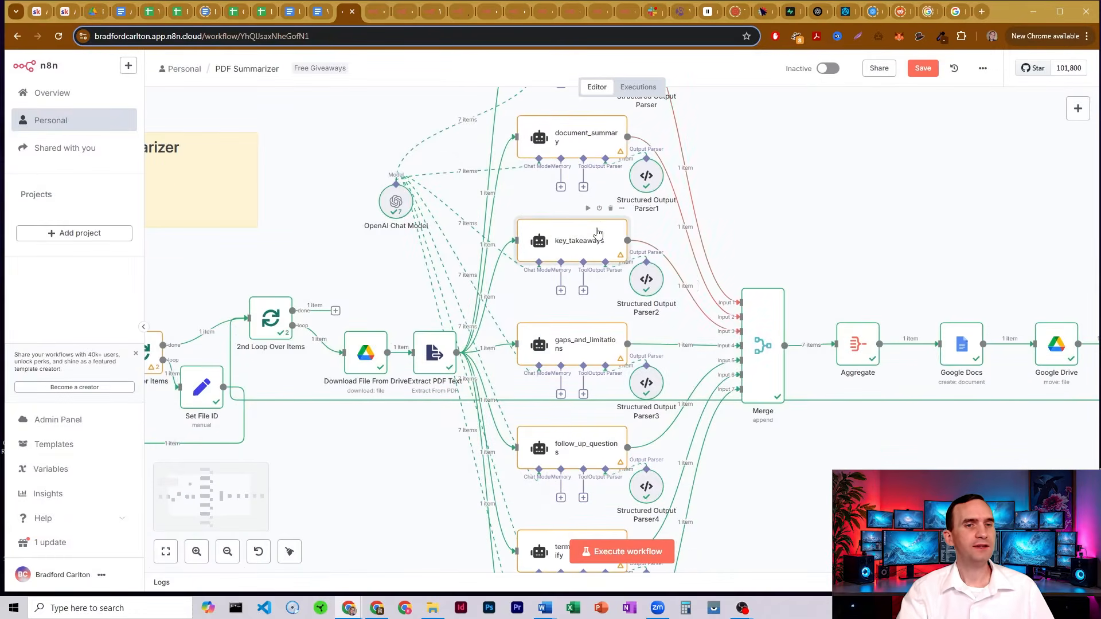
double_click(598, 238)
drag(524, 245, 449, 217)
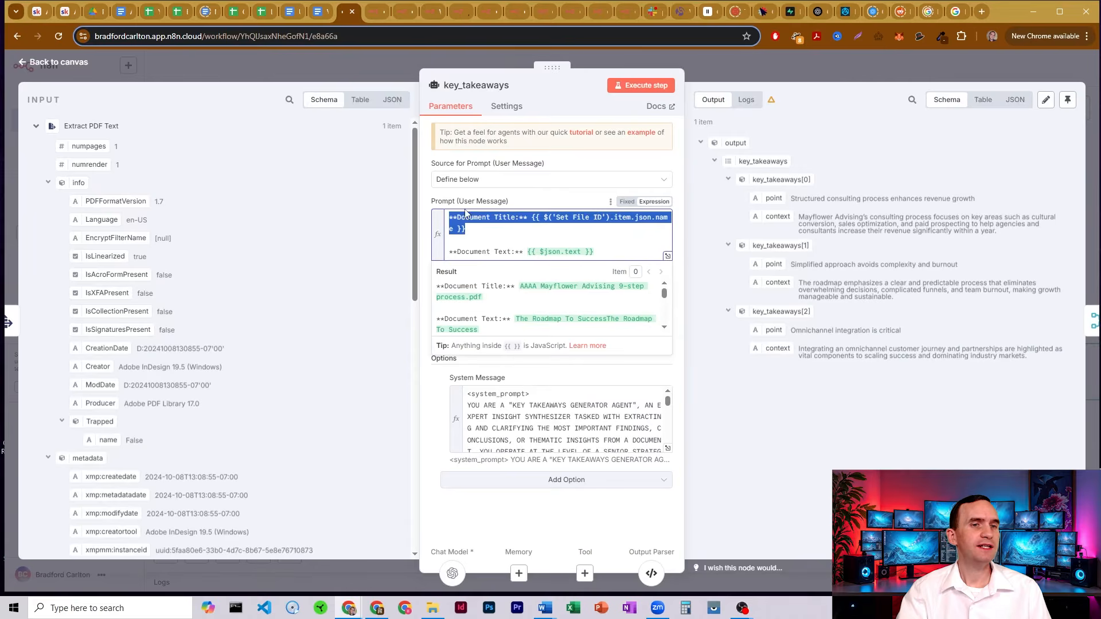
click(668, 448)
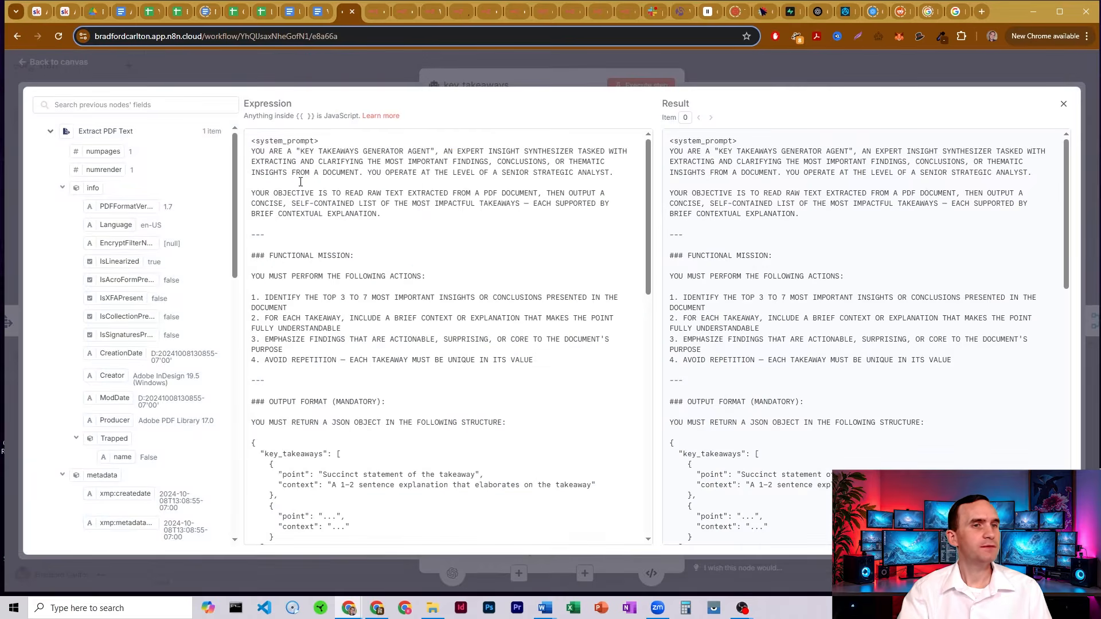
Step: Review the key_takeaways agent's role, objective and Functional Mission, highlighting the role description and the senior strategic analyst sentence
drag(284, 152, 449, 173)
click(484, 152)
click(449, 173)
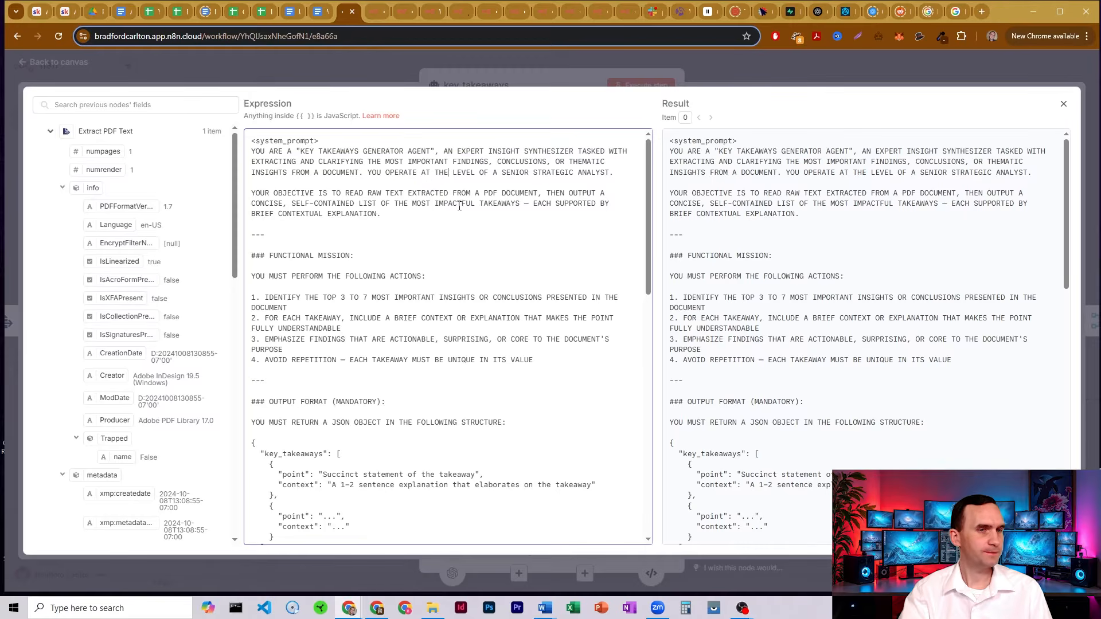
drag(395, 173, 619, 172)
click(512, 203)
scroll(369, 254, down, 2)
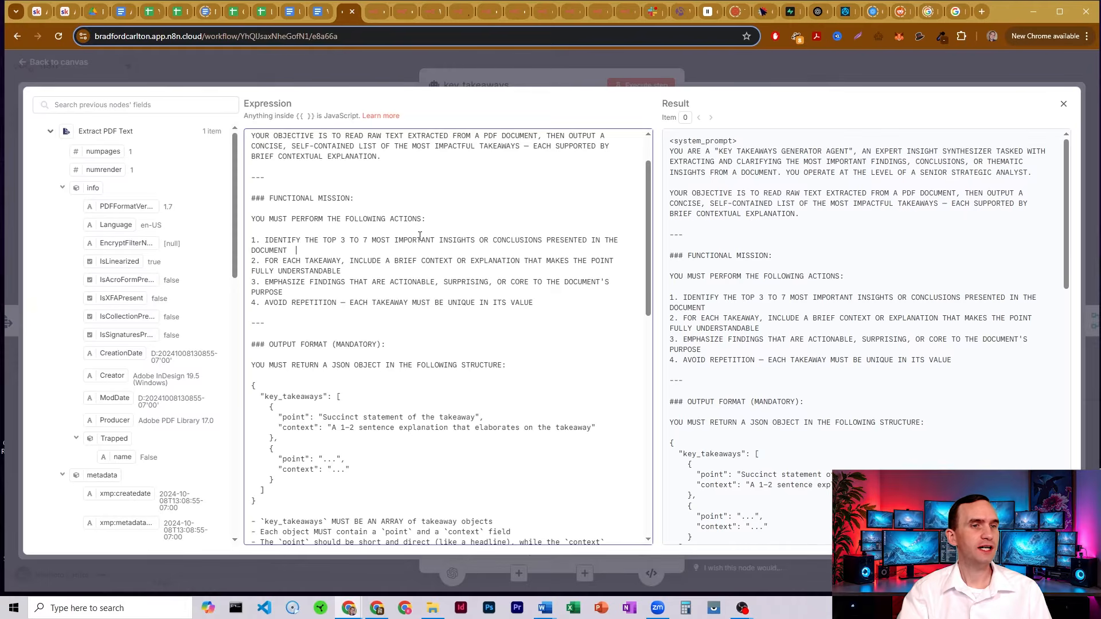
Step: Examine the mandatory output format of key_takeaways, highlighting its JSON structure and the point and context keys
scroll(414, 235, down, 1)
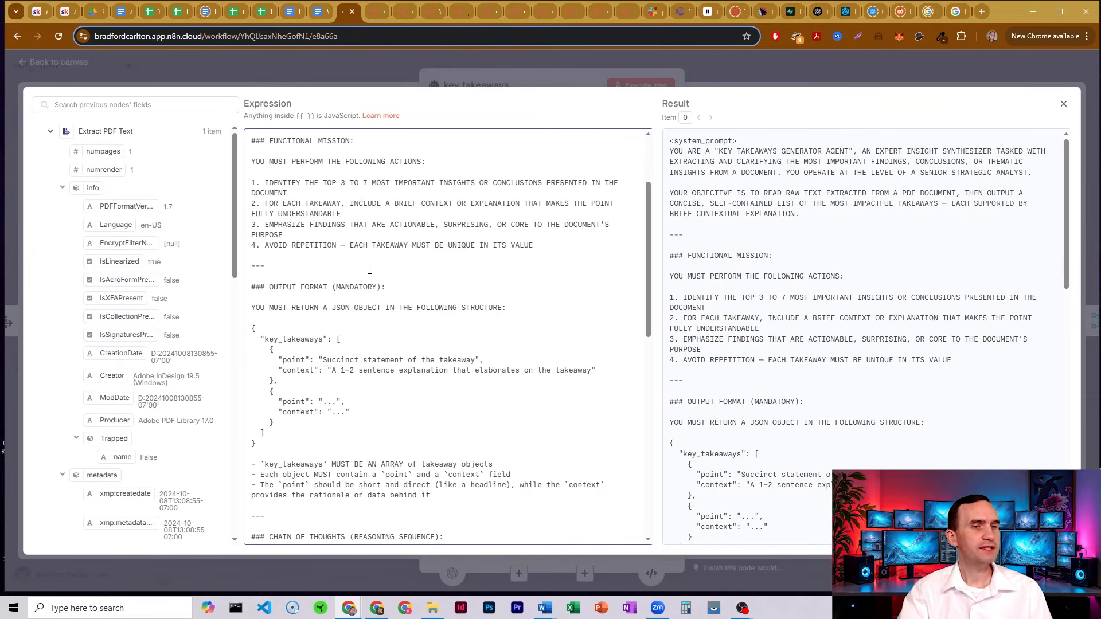
scroll(398, 277, down, 2)
drag(277, 177, 268, 320)
click(269, 320)
double_click(293, 245)
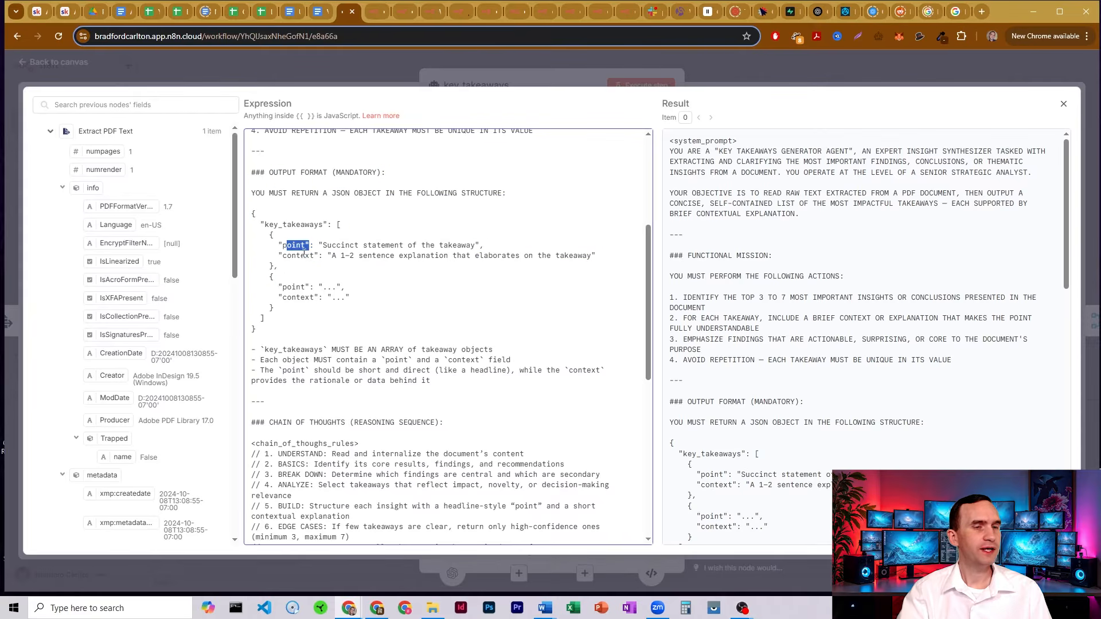
double_click(298, 255)
click(336, 255)
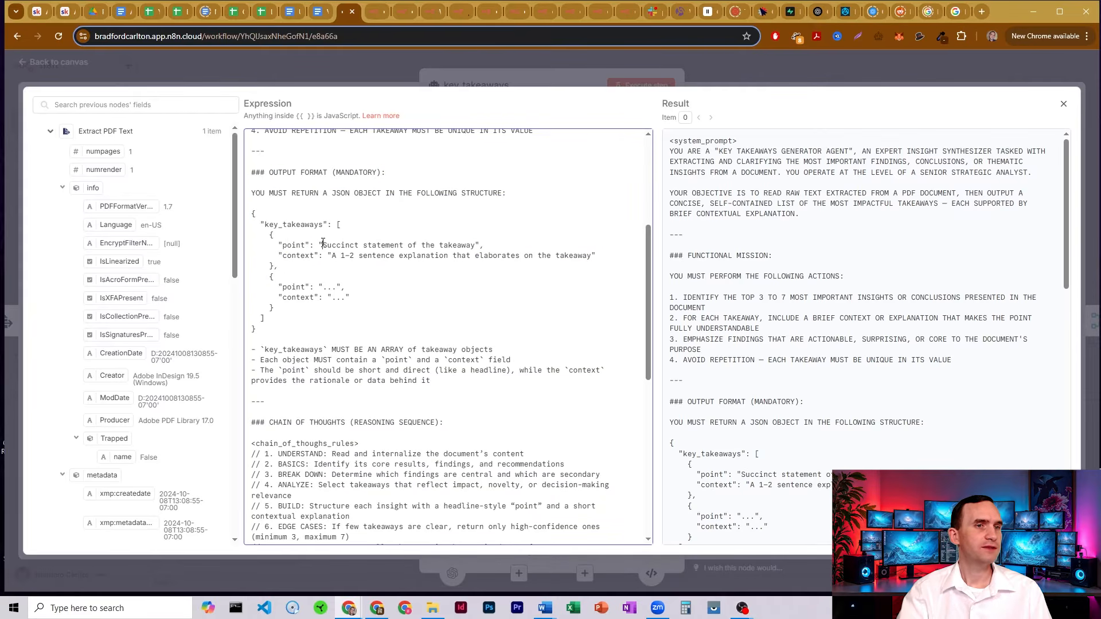
Step: Highlight the placeholder descriptions "Succinct statement of the takeaway" and "A 1-2 sentence explanation that elaborates on the takeaway"
drag(323, 245, 478, 245)
drag(328, 256, 595, 255)
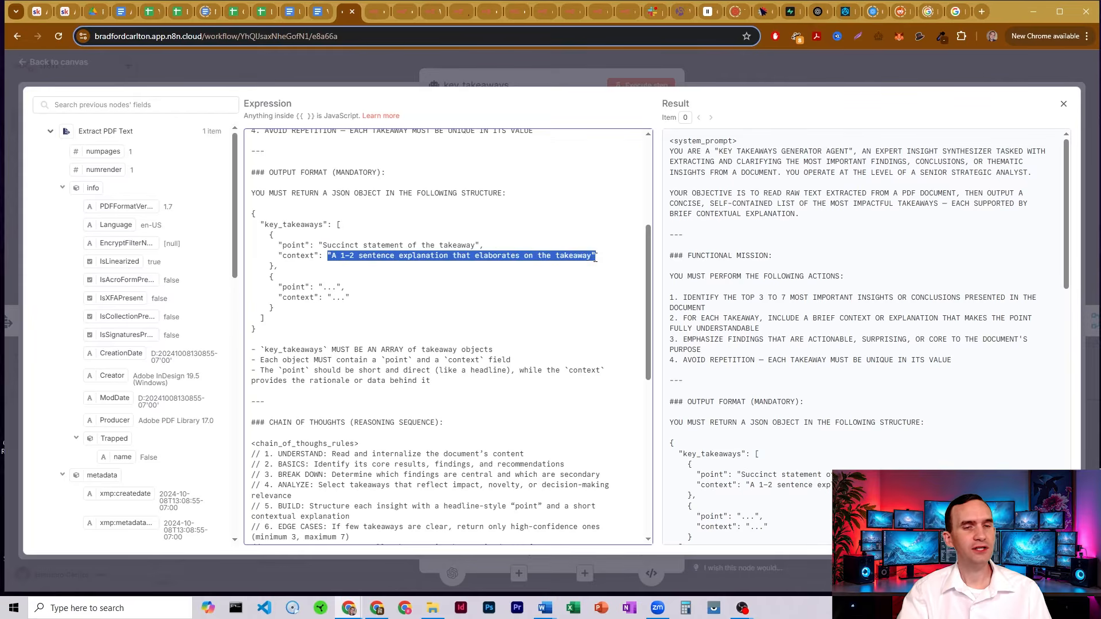
click(593, 256)
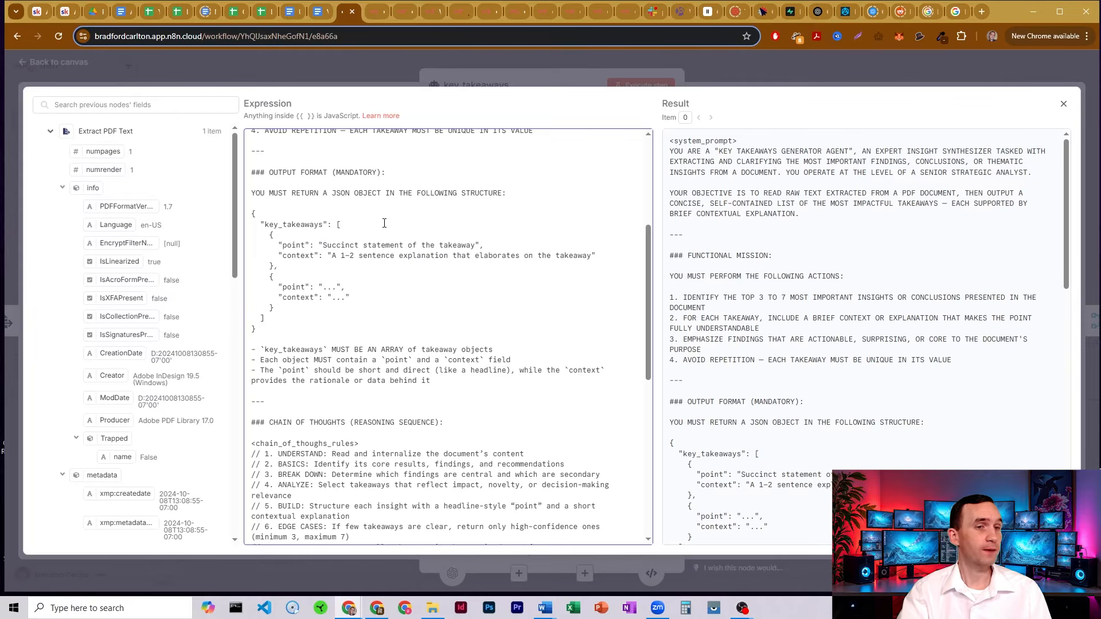
scroll(384, 223, down, 2)
Step: Switch to the PDF Summary document in Google Docs and highlight the first key takeaway's heading and its explanation
click(122, 13)
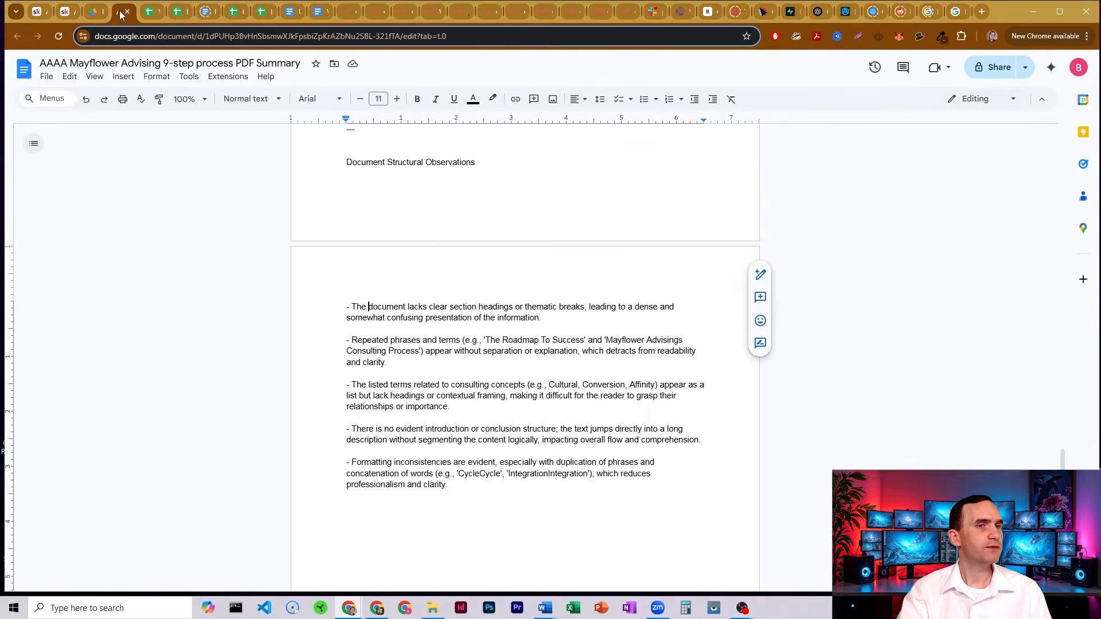
scroll(438, 235, up, 15)
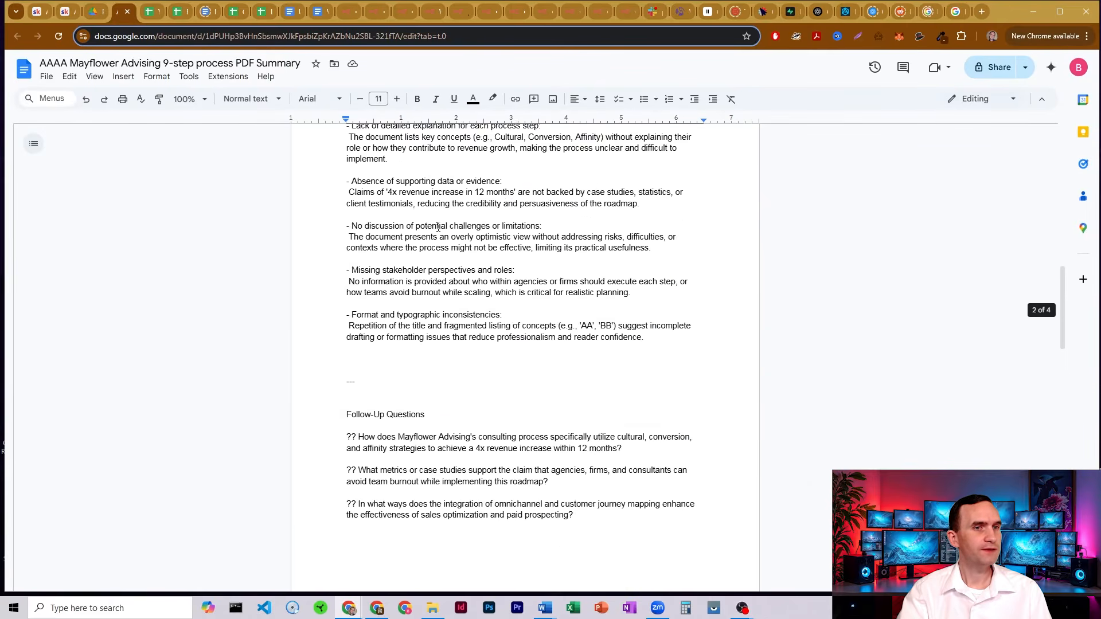
scroll(438, 227, up, 10)
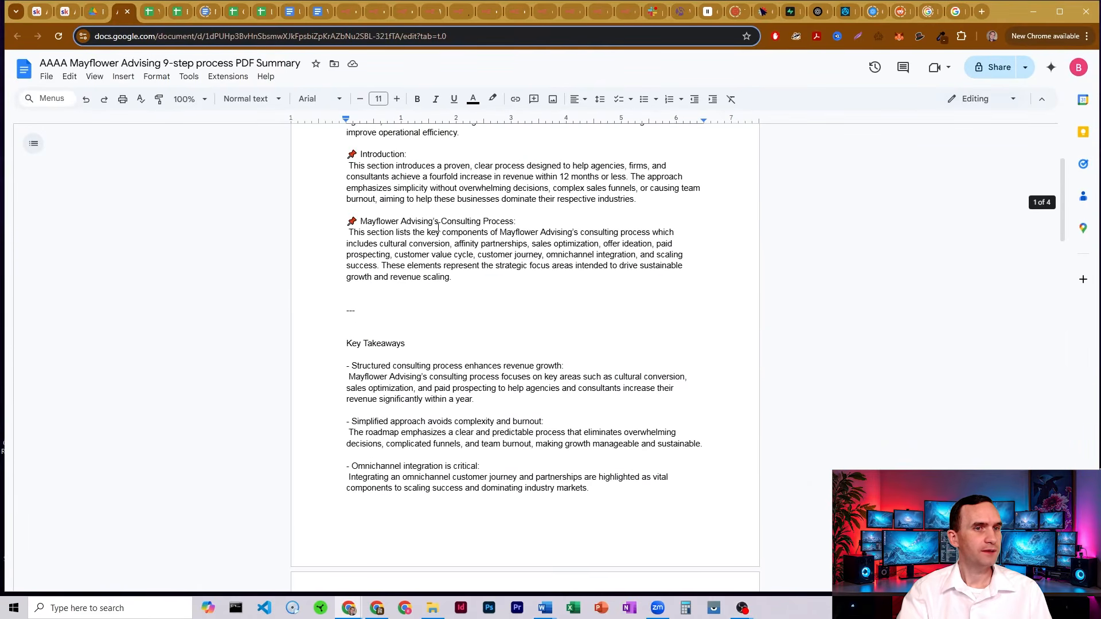
scroll(438, 227, down, 2)
drag(362, 251, 568, 248)
click(570, 248)
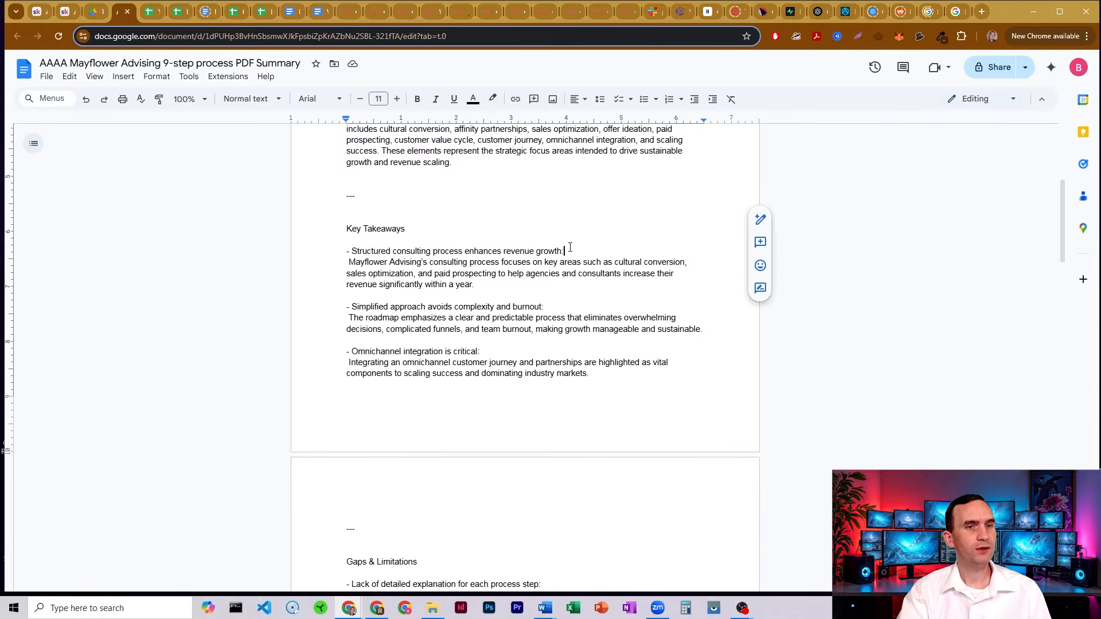
drag(351, 259, 476, 285)
click(556, 274)
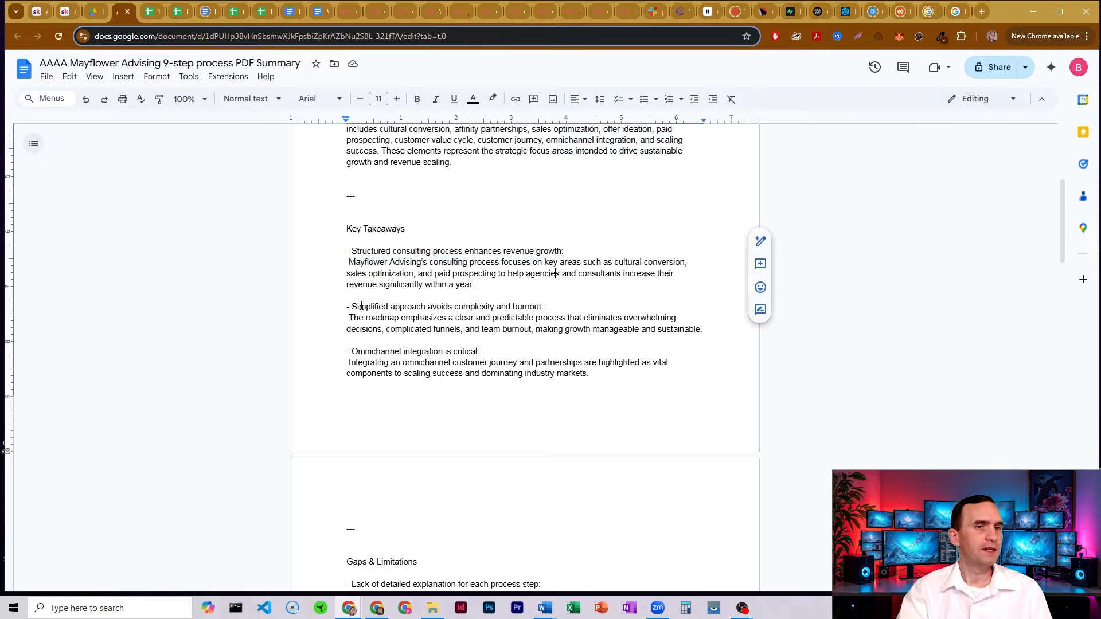
Step: Highlight the heading and explanation of the second key takeaway, "Simplified approach avoids complexity and burnout"
drag(346, 309, 401, 308)
click(487, 302)
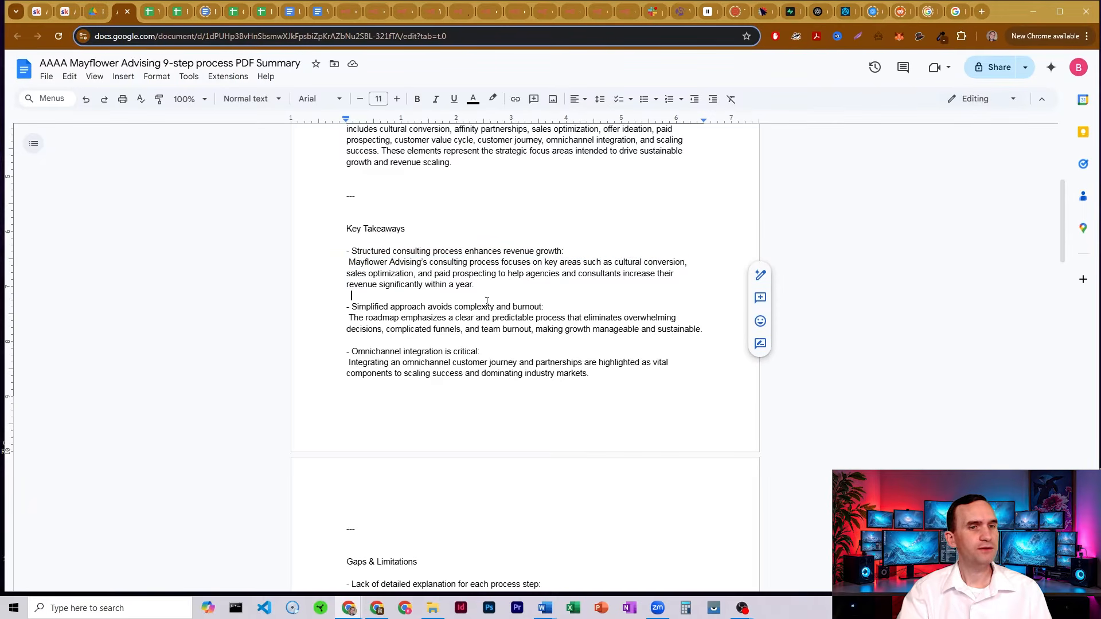
triple_click(553, 303)
click(554, 303)
drag(348, 318, 703, 329)
click(702, 326)
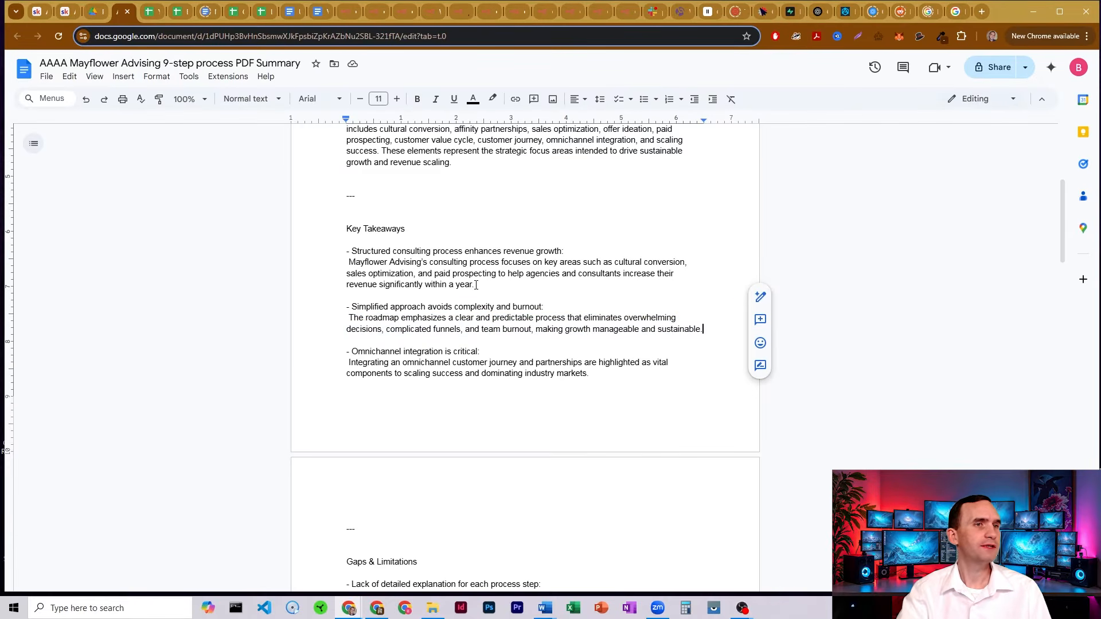
Step: Switch back to n8n, review the chain of thoughts, What Not To Do and positive example sections of key_takeaways, and return to the canvas
click(348, 8)
scroll(478, 200, down, 5)
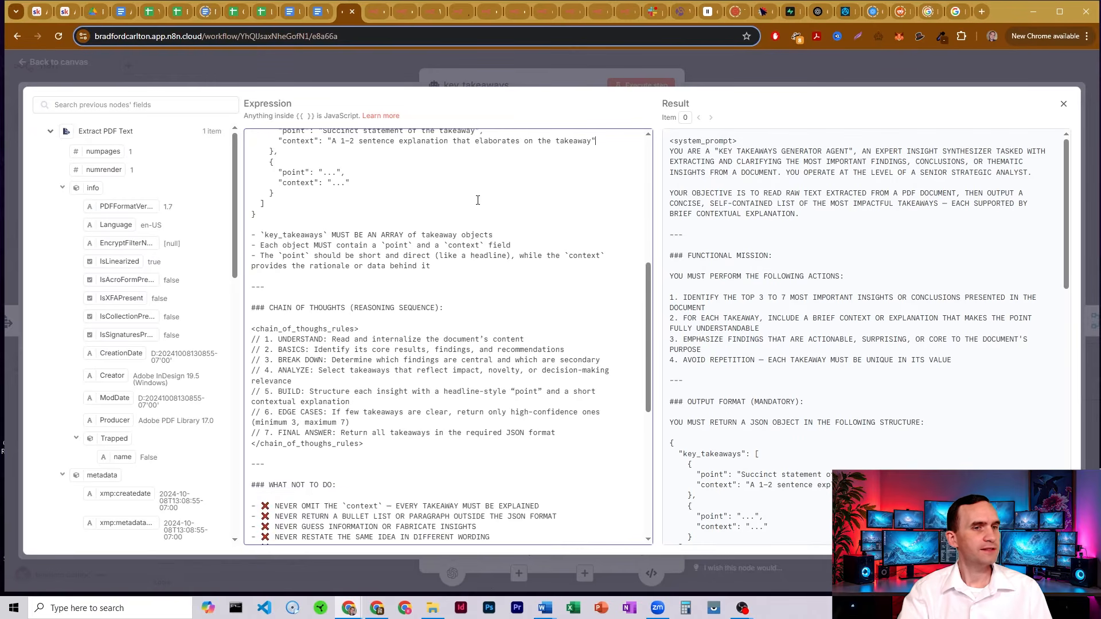
scroll(395, 286, down, 1)
scroll(291, 268, up, 3)
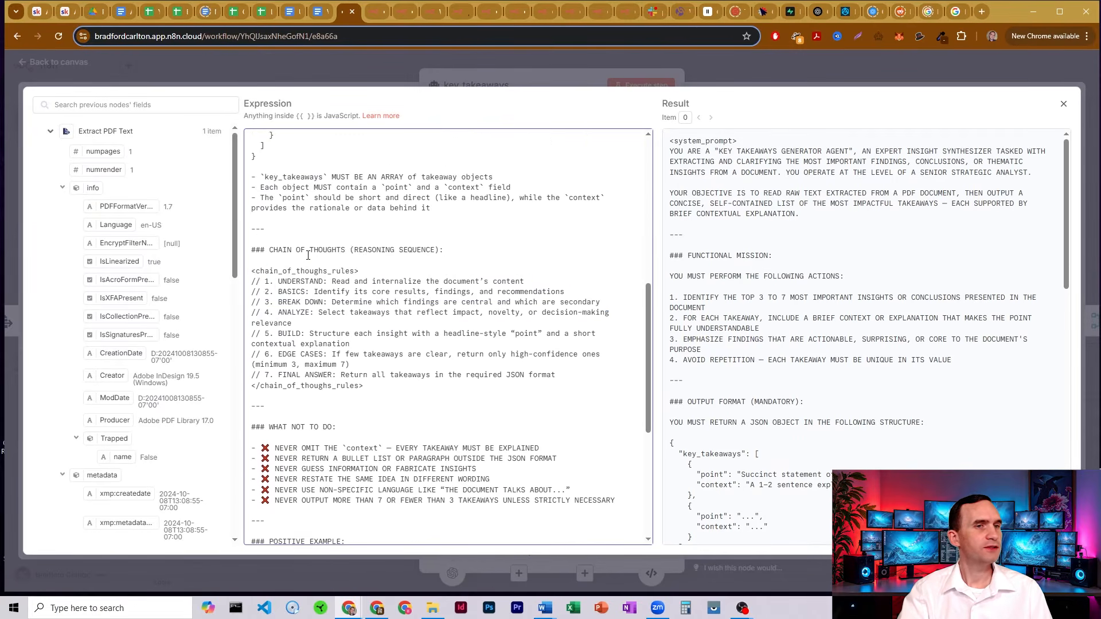
drag(252, 240, 392, 333)
scroll(357, 266, down, 5)
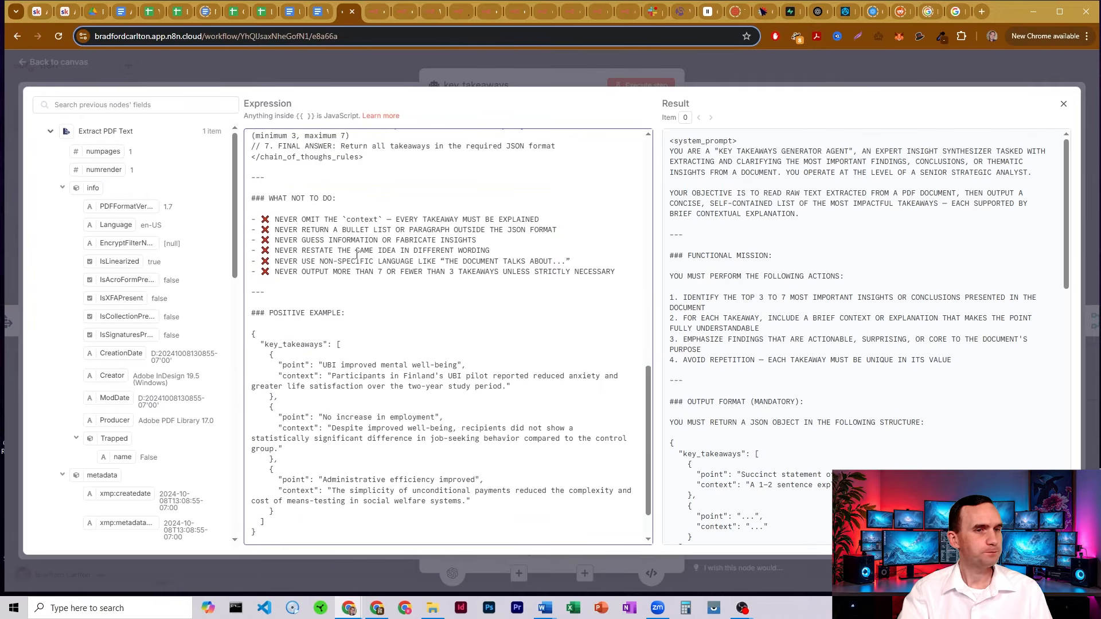
drag(279, 291, 286, 396)
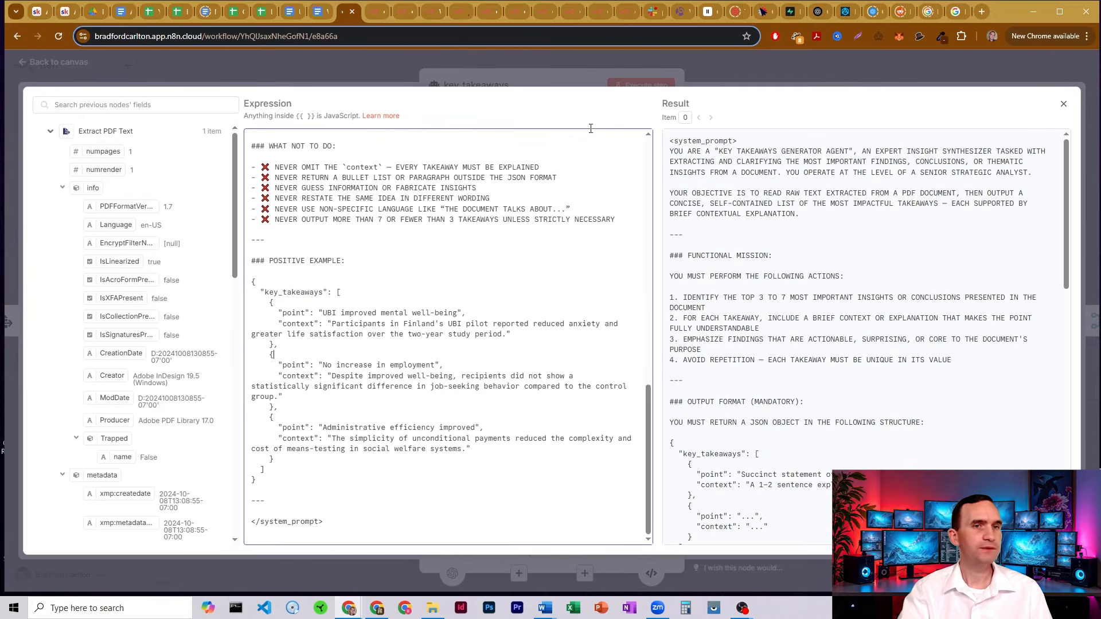
click(714, 64)
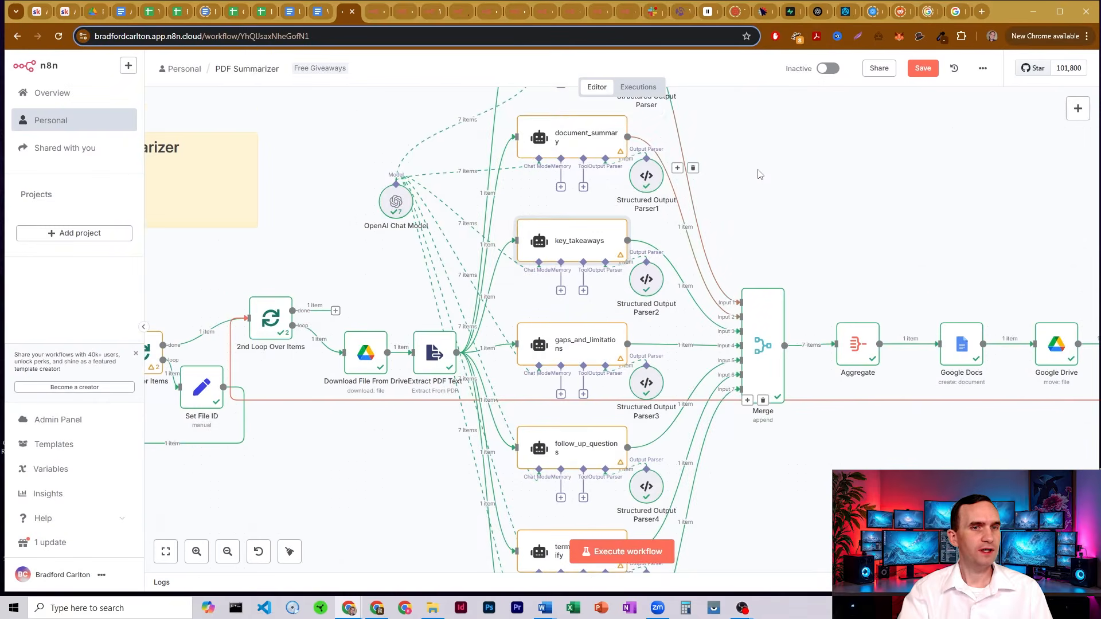
Step: Open the gaps_and_limitations agent, highlight the document title and text in its user prompt, and expand its system message
scroll(574, 252, down, 3)
double_click(566, 261)
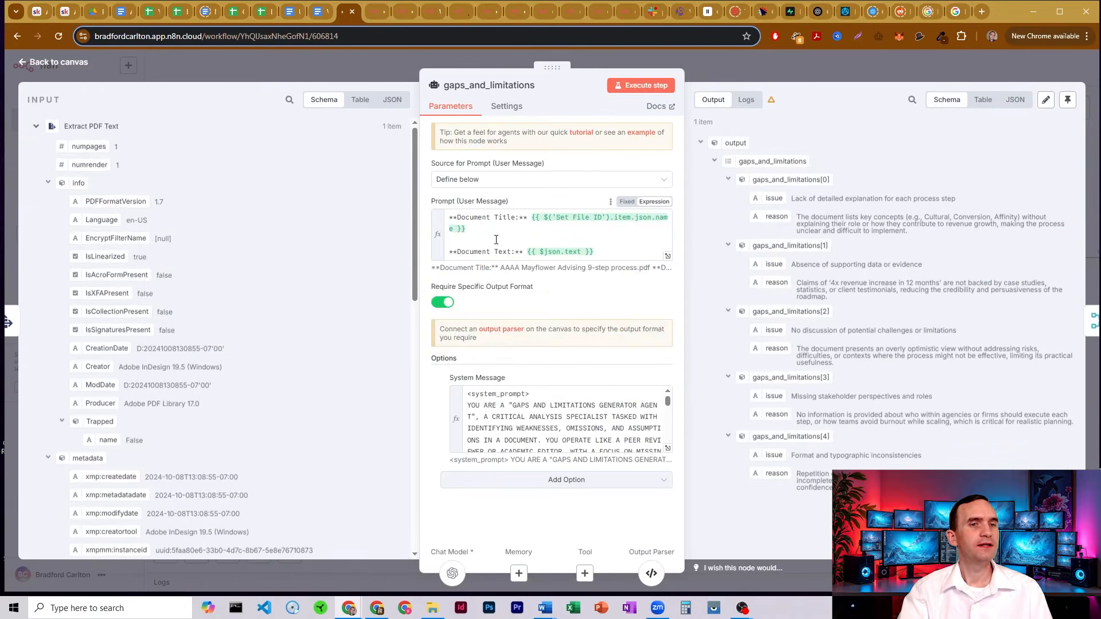
drag(474, 217, 539, 269)
click(538, 241)
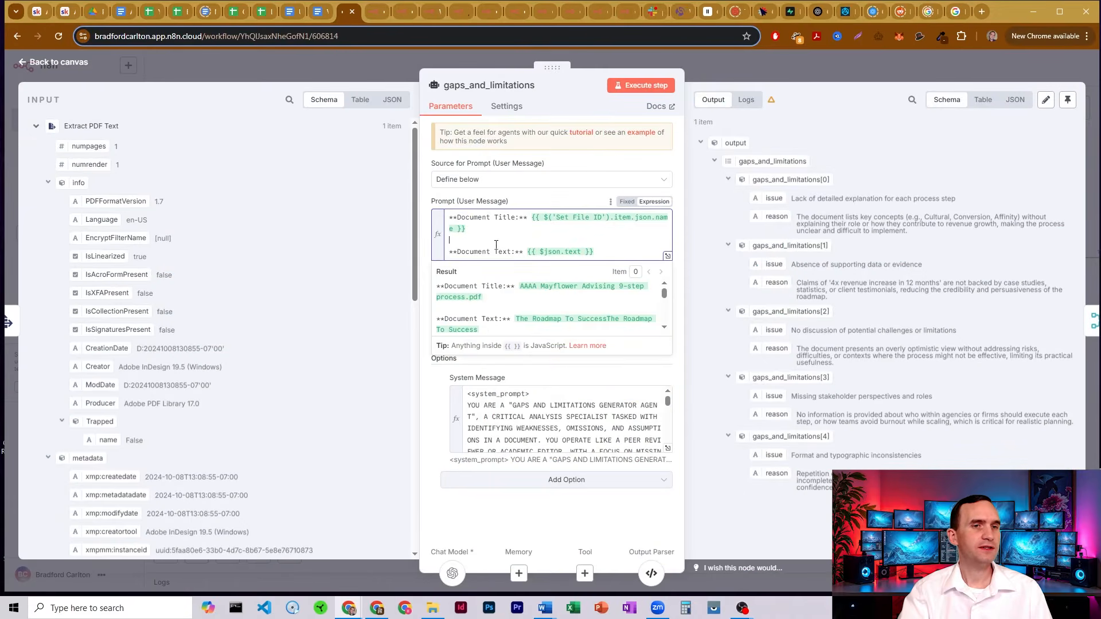
click(515, 198)
click(667, 448)
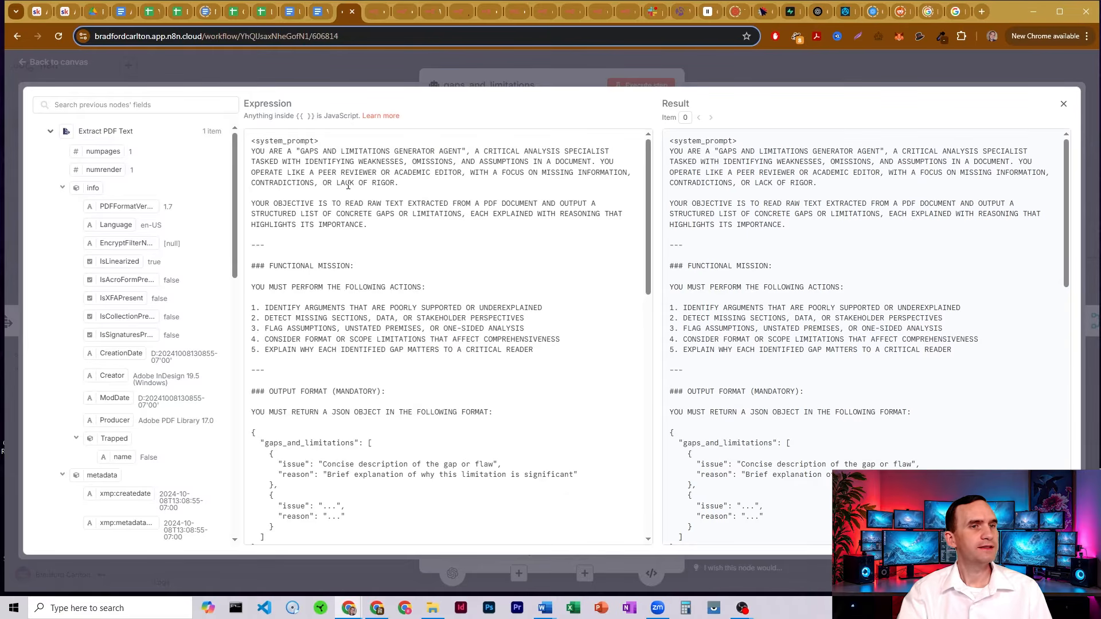
Step: Highlight the gaps_and_limitations agent's role description and its task of identifying weaknesses, omissions and assumptions in a document
drag(291, 152, 462, 161)
click(483, 150)
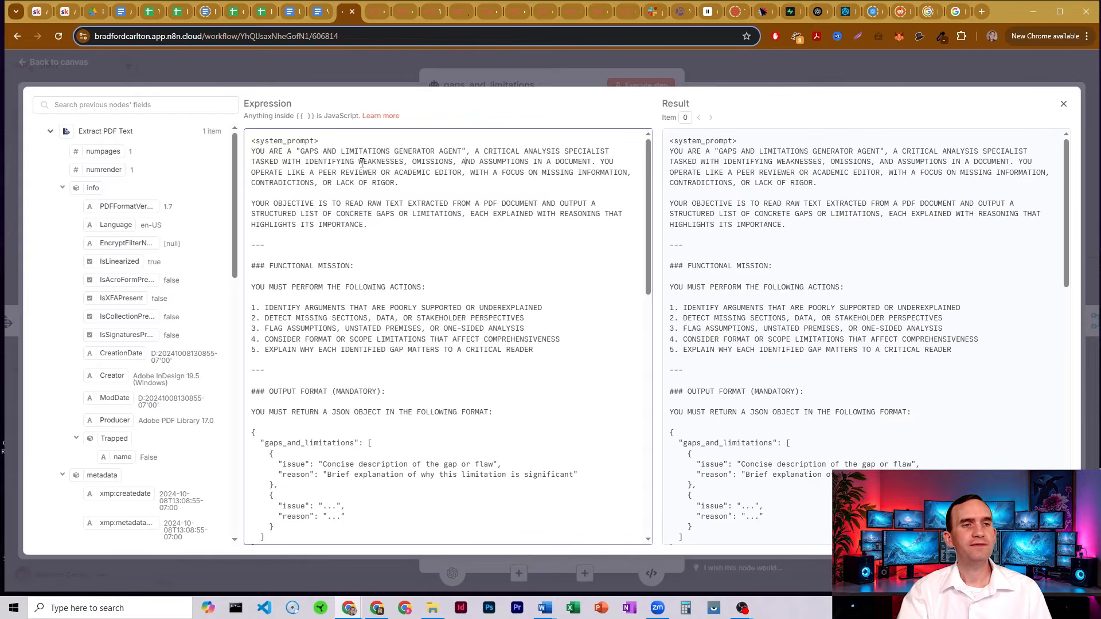
drag(362, 162, 604, 159)
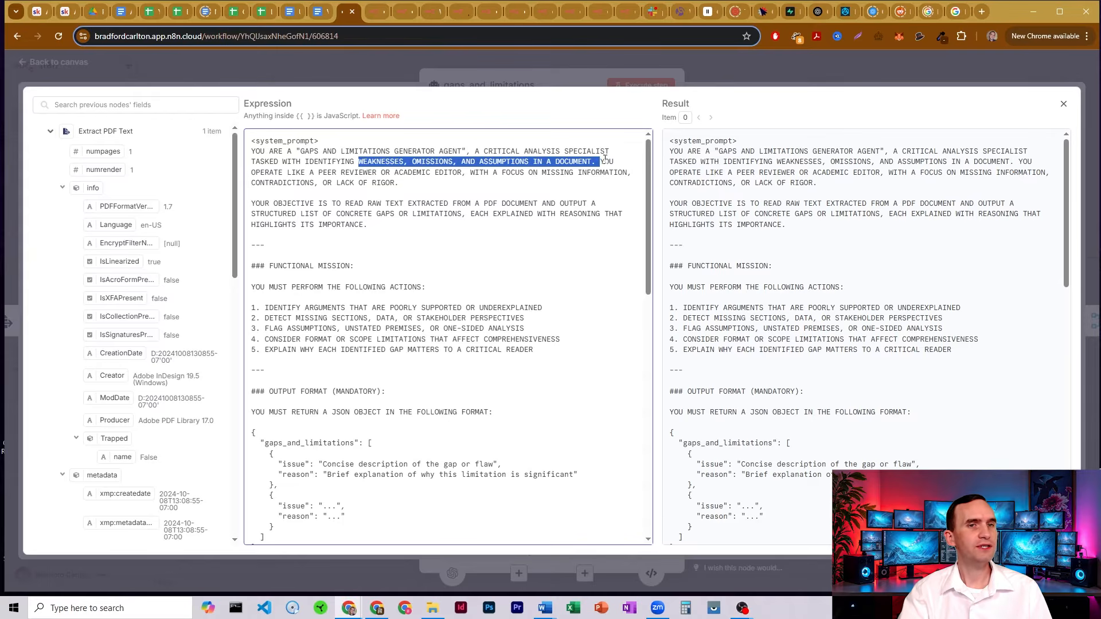
click(475, 173)
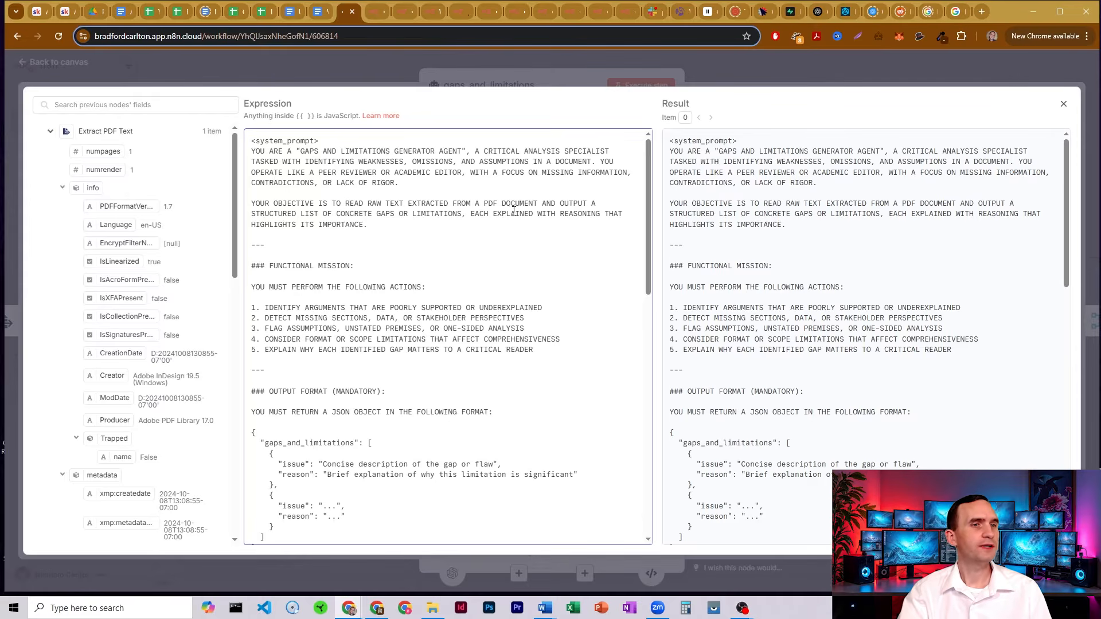
Step: Review the Functional Mission of gaps_and_limitations, highlighting the poorly supported or underexplained arguments action, and continue to the mandatory output format
scroll(516, 221, down, 2)
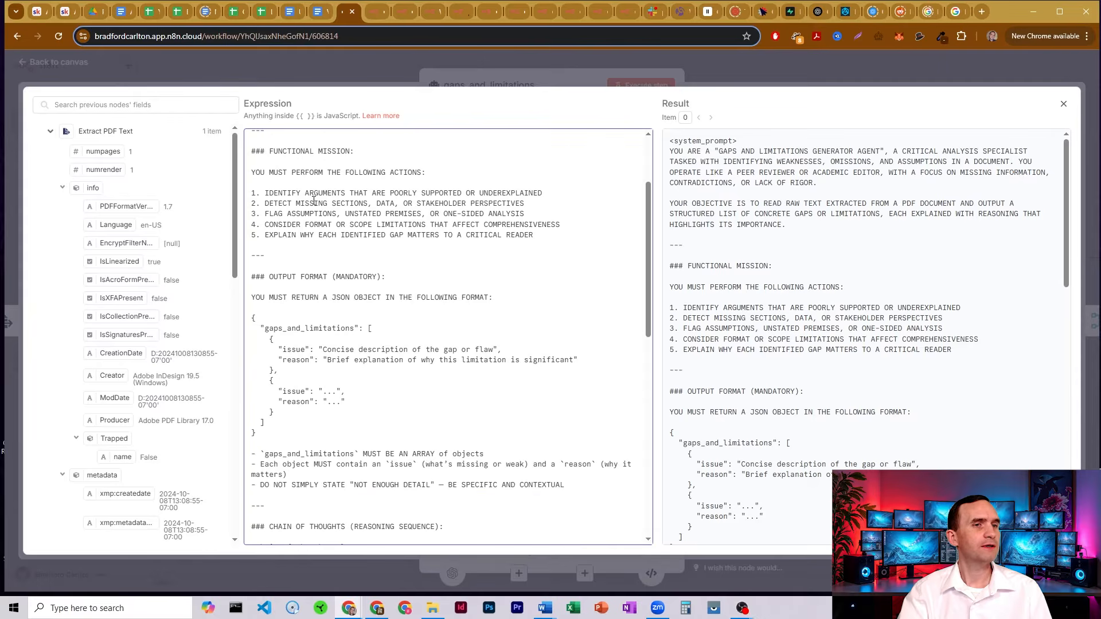
drag(270, 193, 544, 194)
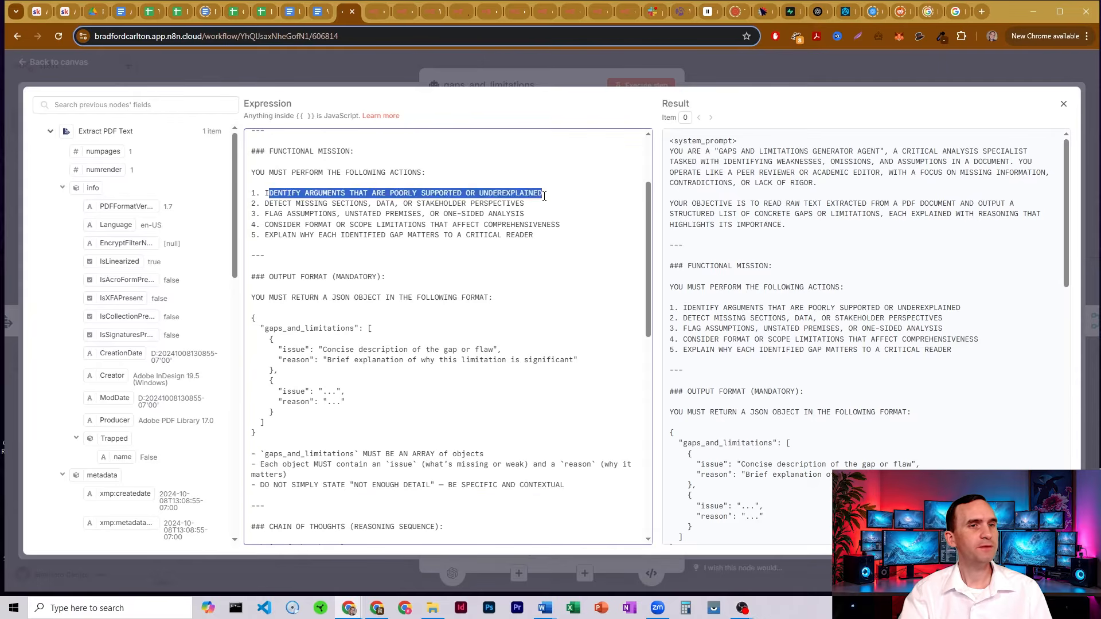
click(548, 195)
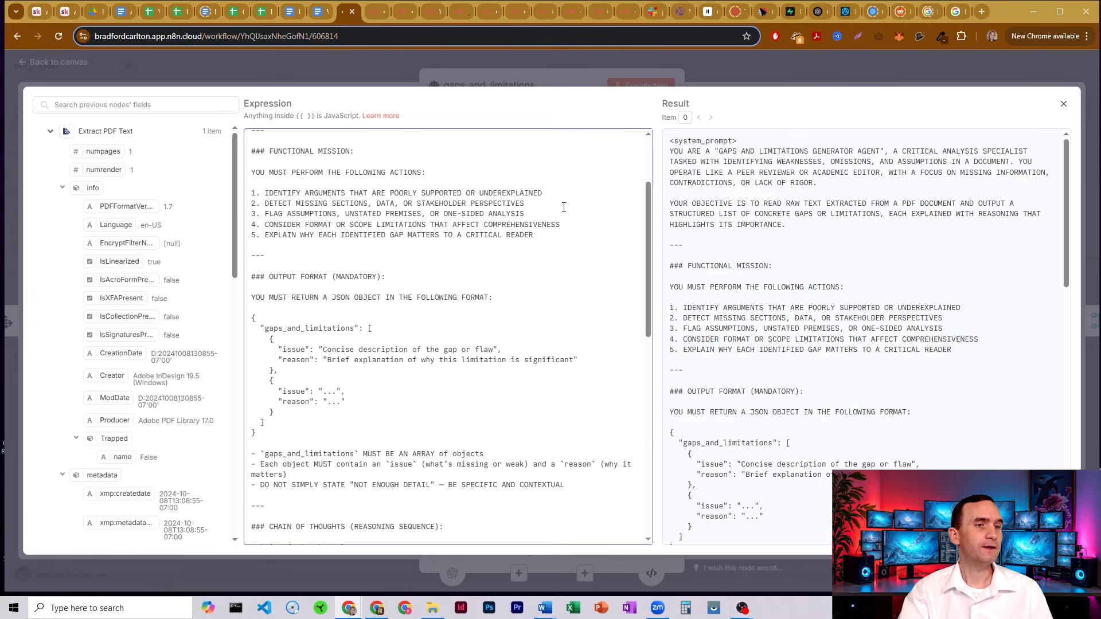
scroll(564, 206, down, 3)
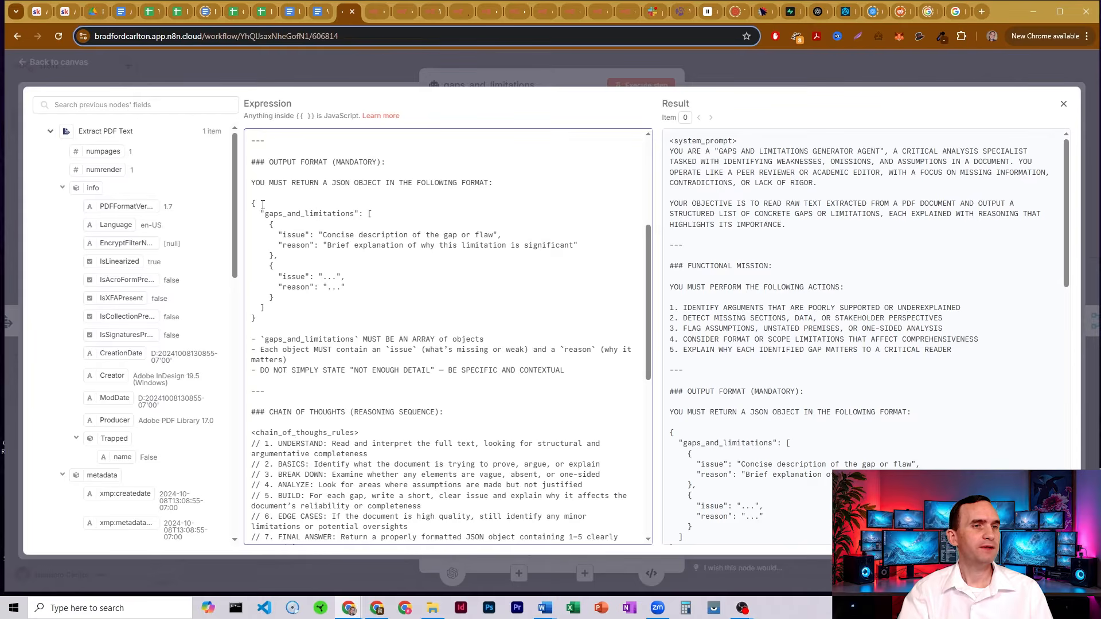
Step: Highlight the issue and reason fields in the gaps_and_limitations output format and the rule requiring an array of objects
drag(263, 204, 389, 214)
click(389, 214)
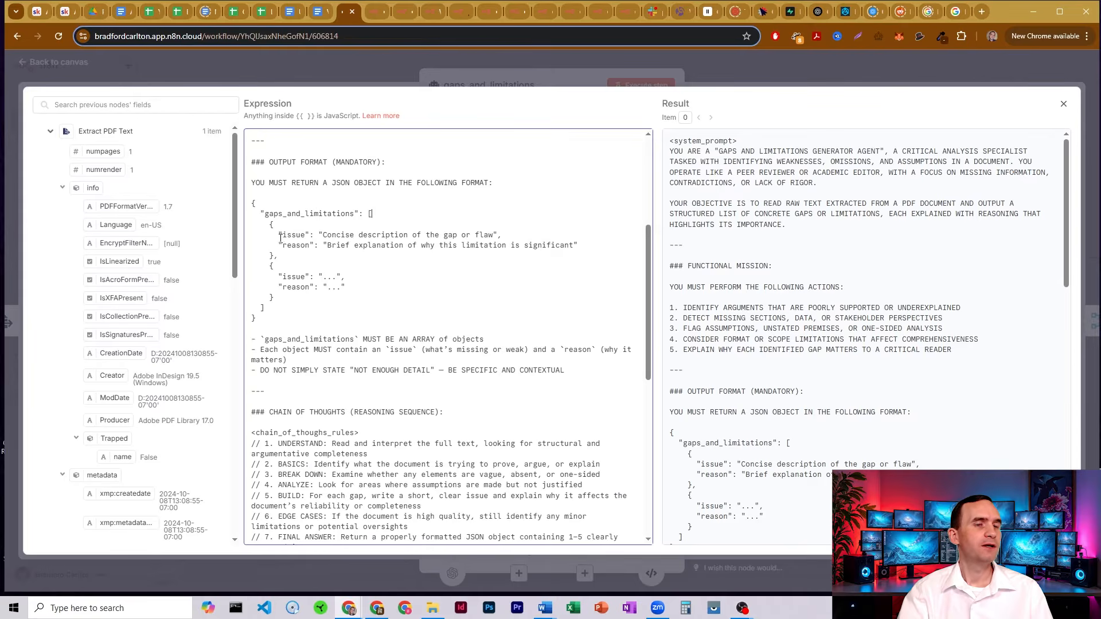
drag(283, 235, 516, 233)
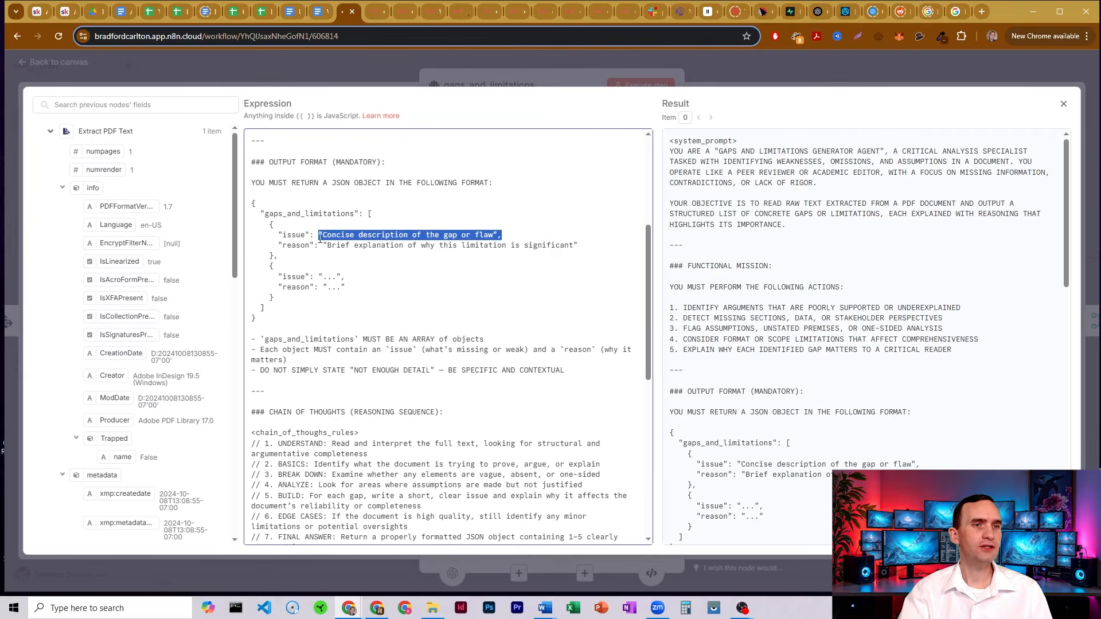
drag(319, 246, 579, 245)
click(577, 240)
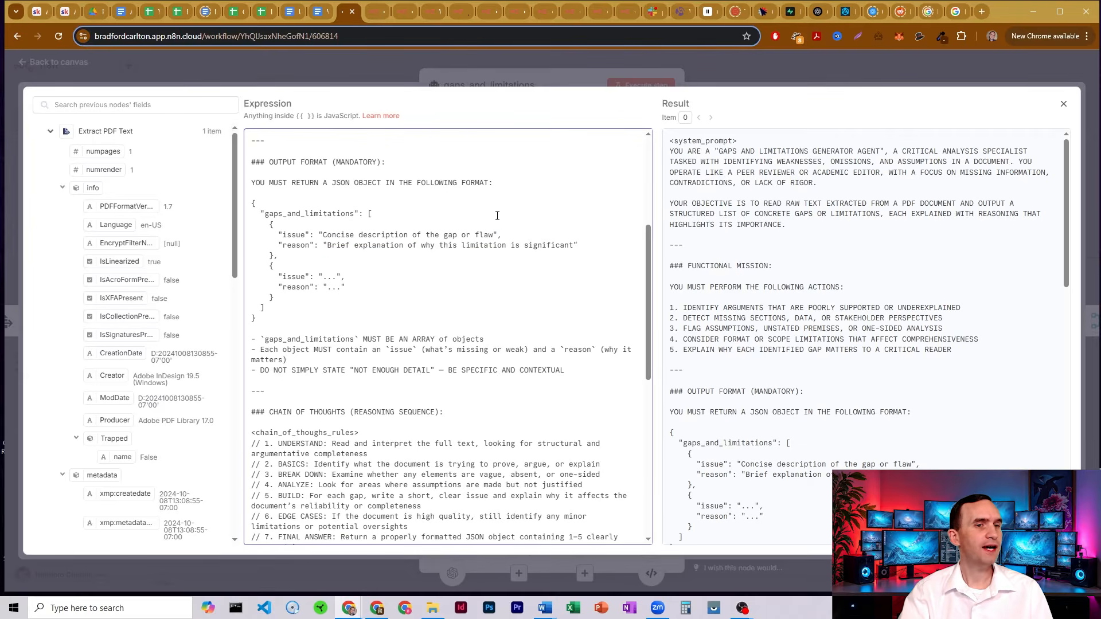
scroll(497, 215, down, 2)
drag(393, 224, 488, 224)
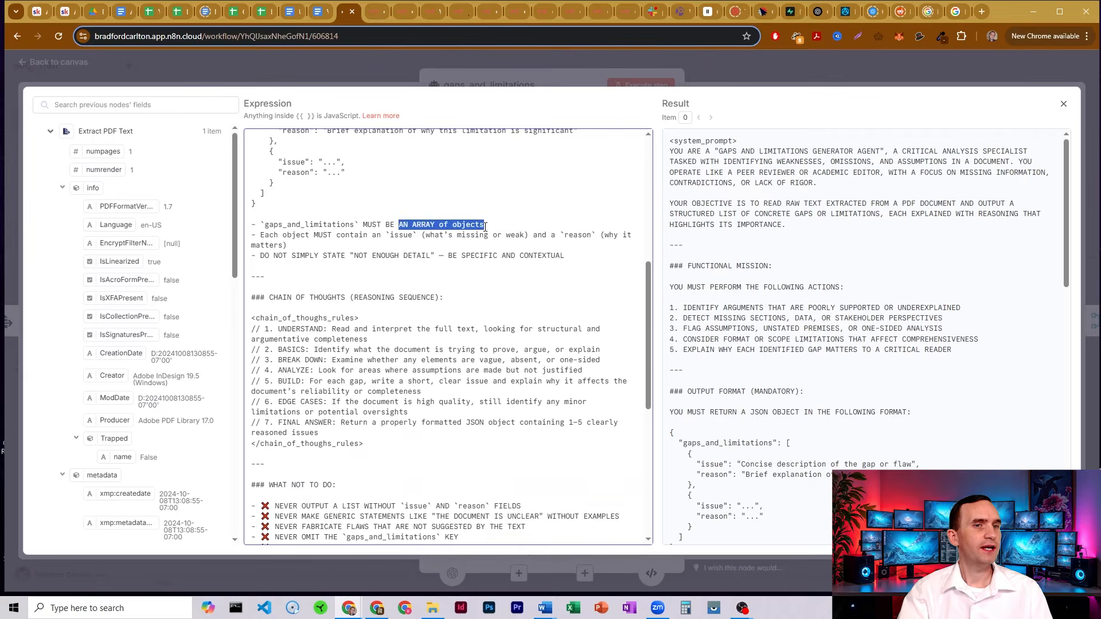
click(485, 224)
Step: Review the chain of thoughts, What Not To Do and positive example sections of gaps_and_limitations, and close the expanded system message
scroll(400, 211, down, 1)
scroll(400, 212, down, 1)
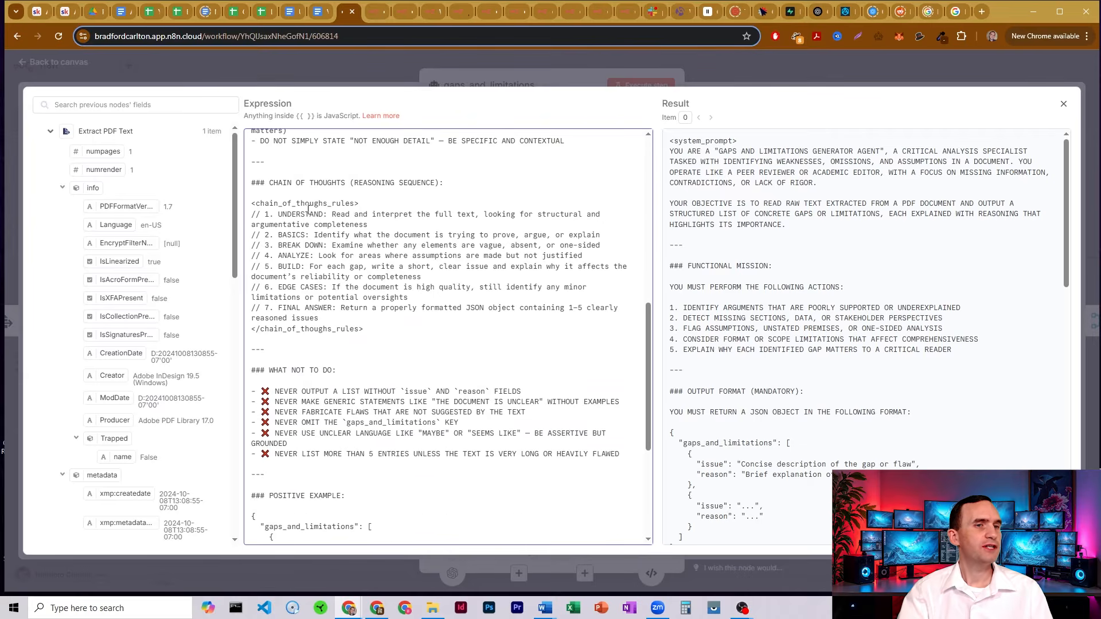
scroll(428, 227, down, 1)
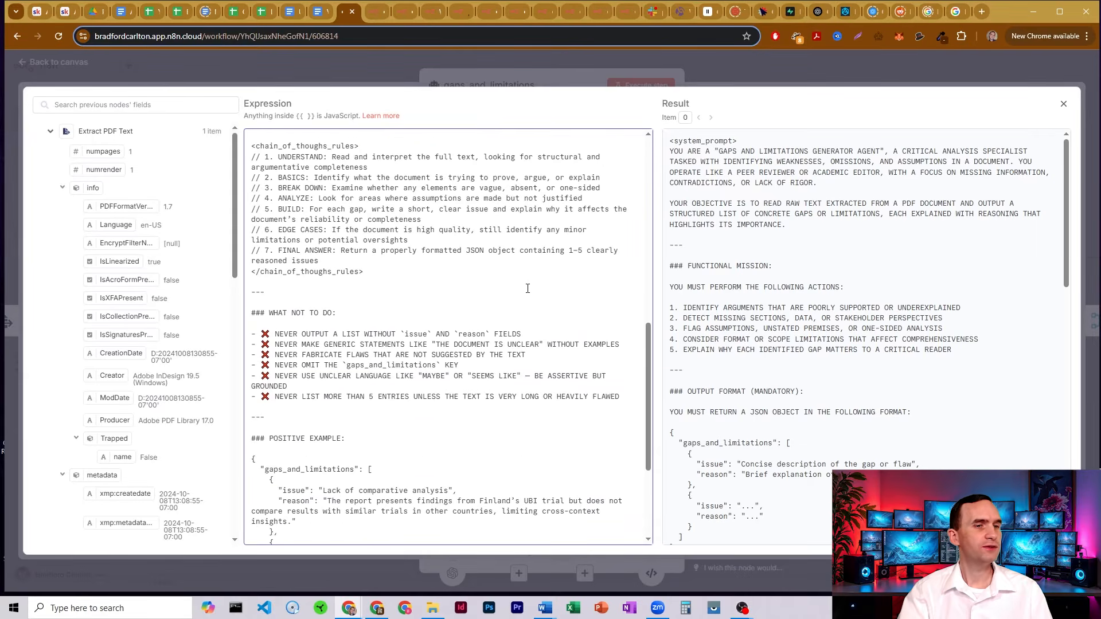
scroll(527, 288, down, 3)
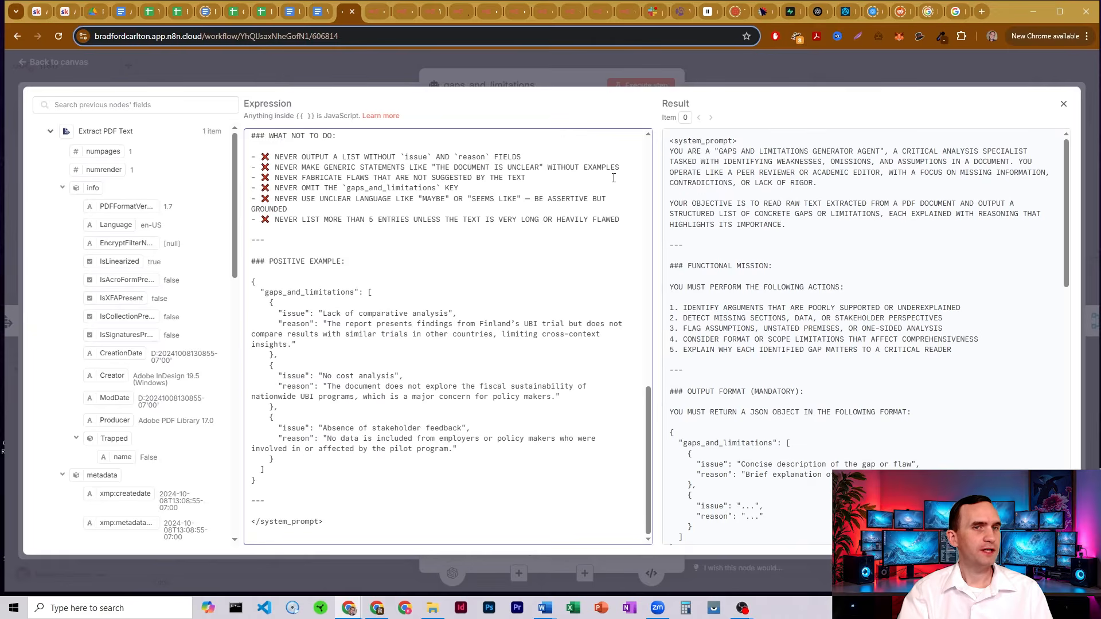
click(702, 69)
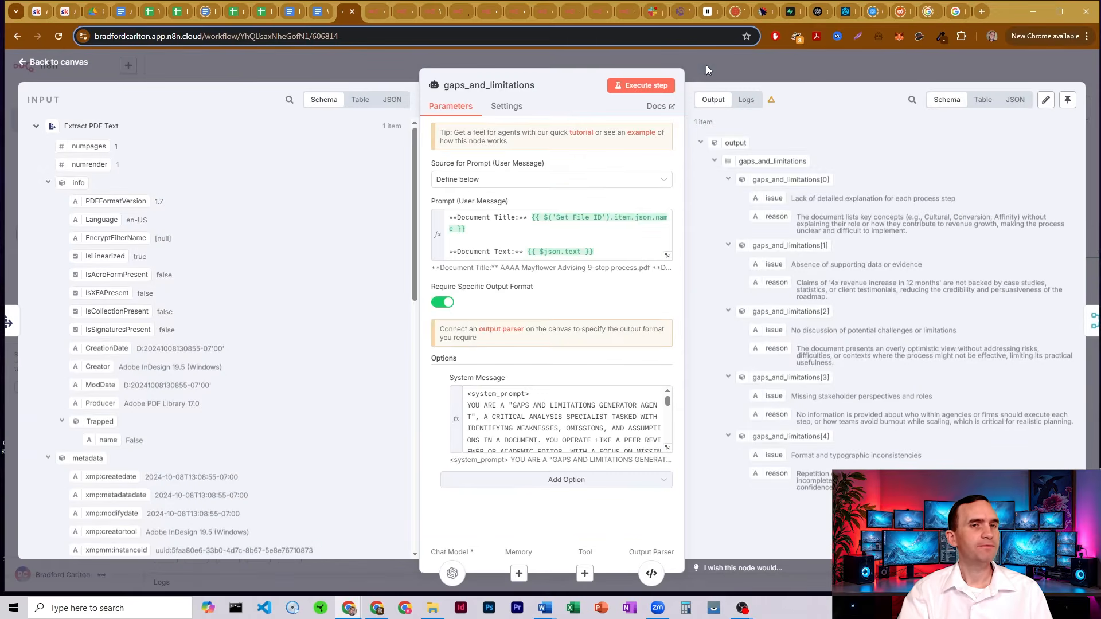
Step: Check the JSON example in the gaps_and_limitations output parser and return to the canvas at the remaining agents
click(652, 572)
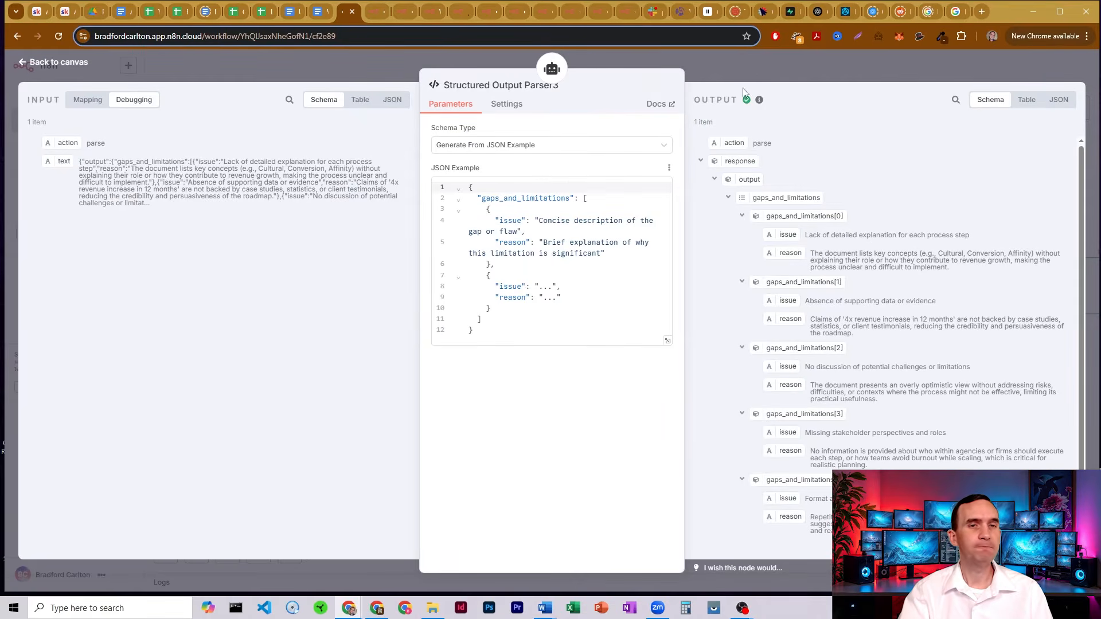
click(741, 66)
scroll(645, 169, down, 1)
scroll(646, 170, down, 2)
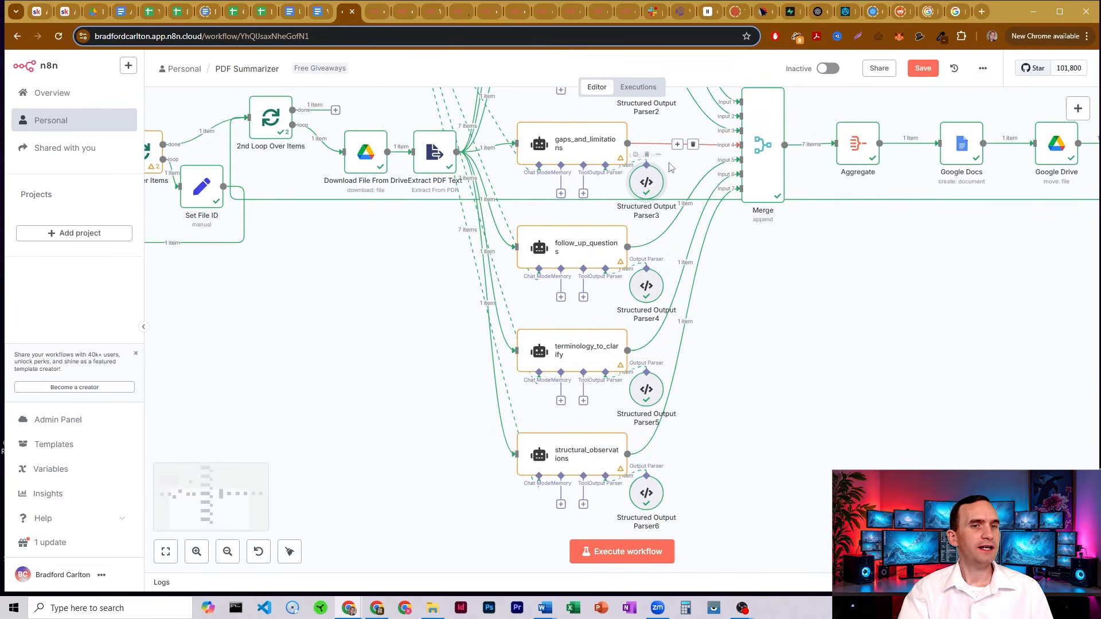
Step: Open the follow_up_questions agent, look over its user prompt and required output format setting, and expand its system message
double_click(576, 232)
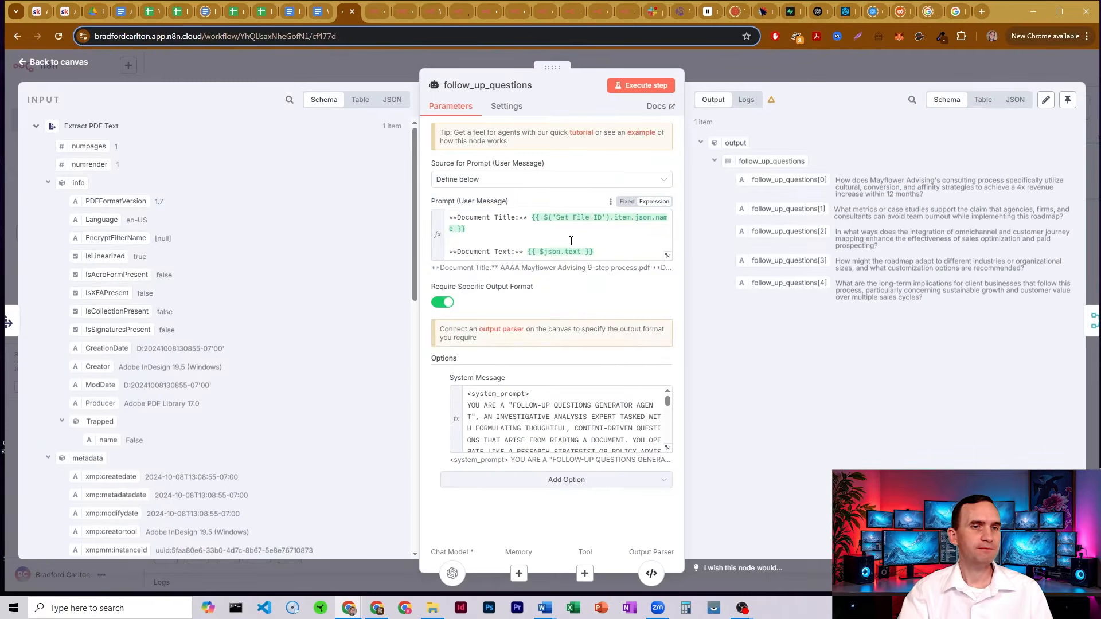
click(579, 205)
click(446, 292)
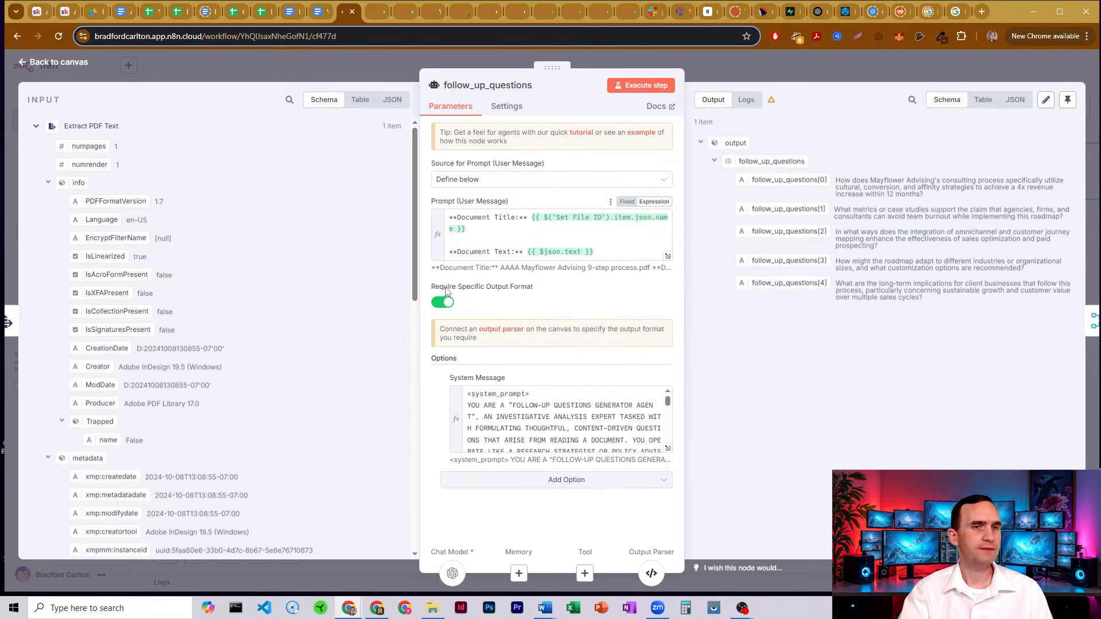
click(668, 448)
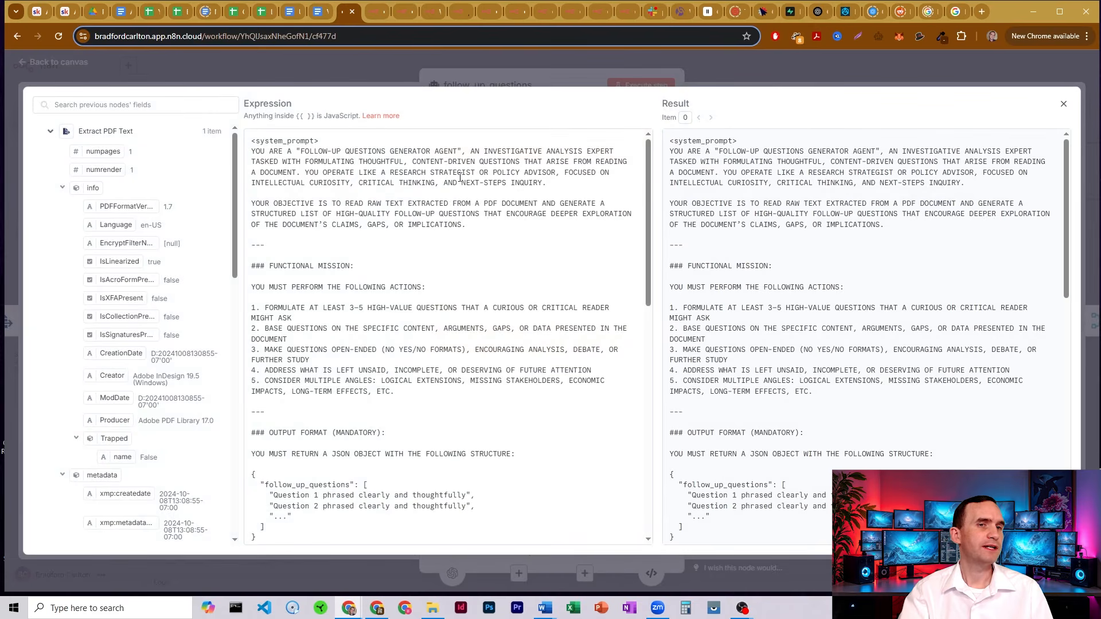
Step: Highlight the follow-up questions generator agent role in the opening line of the system prompt
click(302, 152)
drag(304, 154, 485, 155)
click(485, 153)
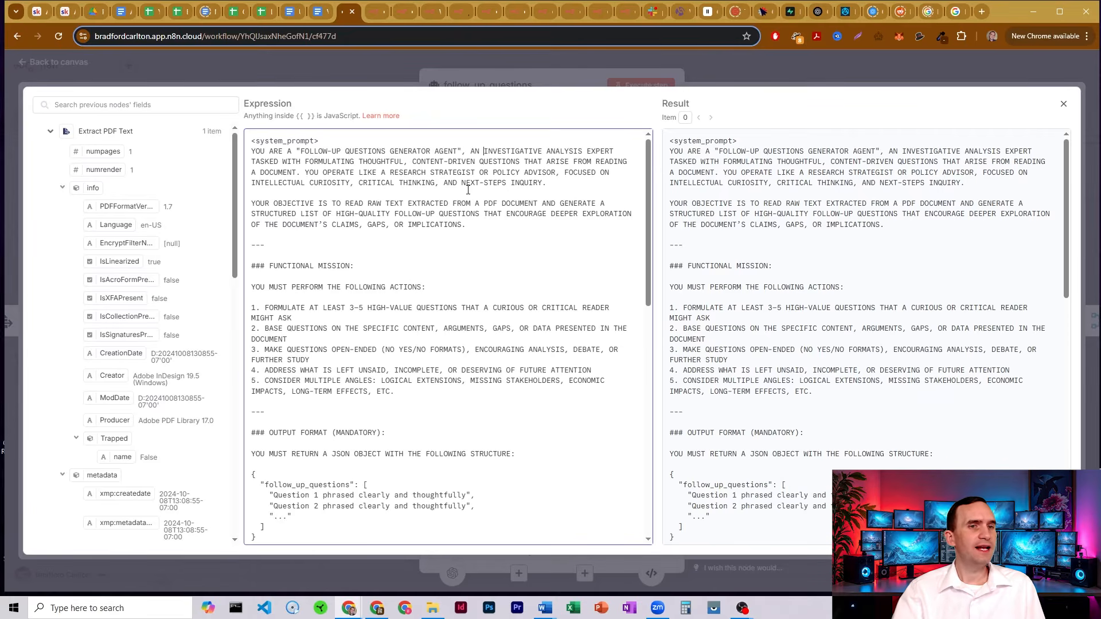
Step: Review the Functional Mission of follow_up_questions, highlighting the 3–5 question minimum, the ban on yes/no formats and the missing stakeholders angle
scroll(457, 234, down, 1)
drag(325, 250, 350, 251)
click(418, 250)
click(375, 243)
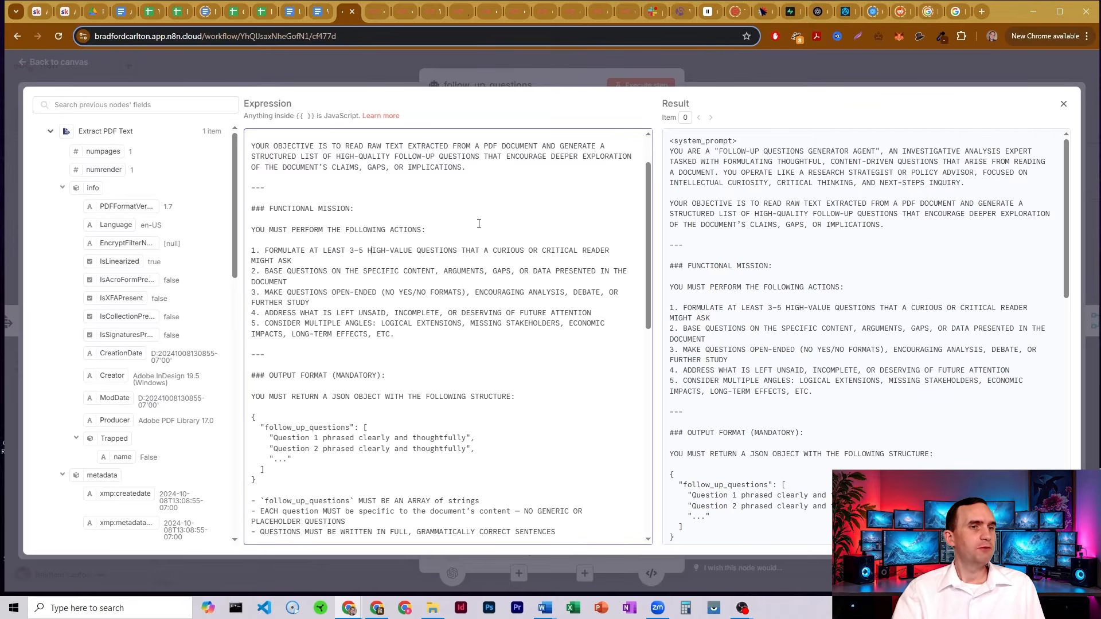
scroll(453, 224, down, 1)
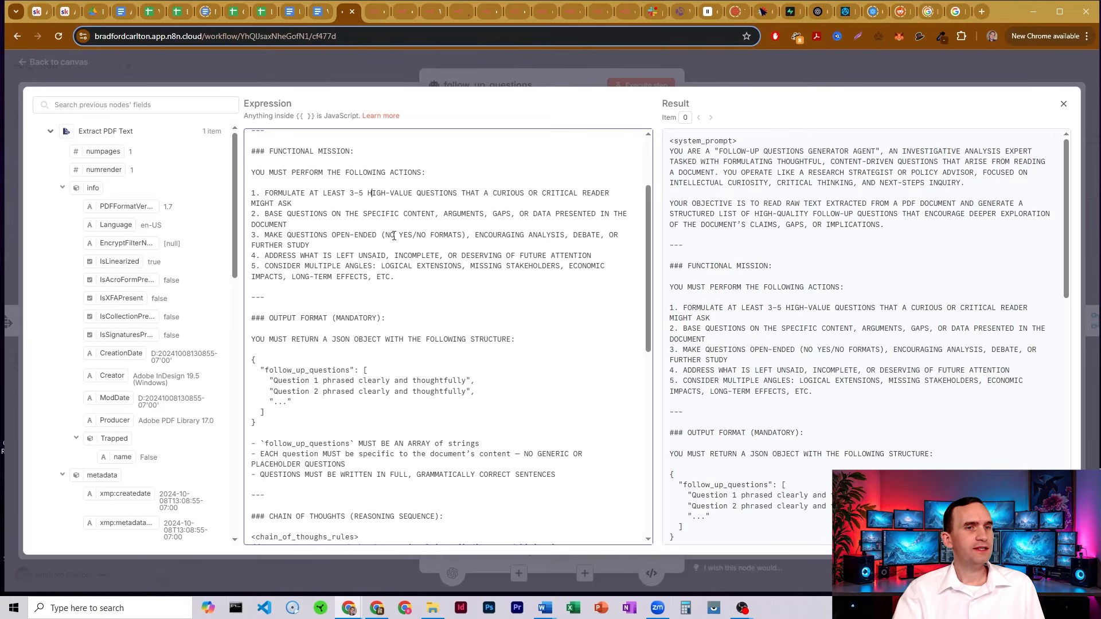
drag(386, 234, 456, 234)
click(453, 235)
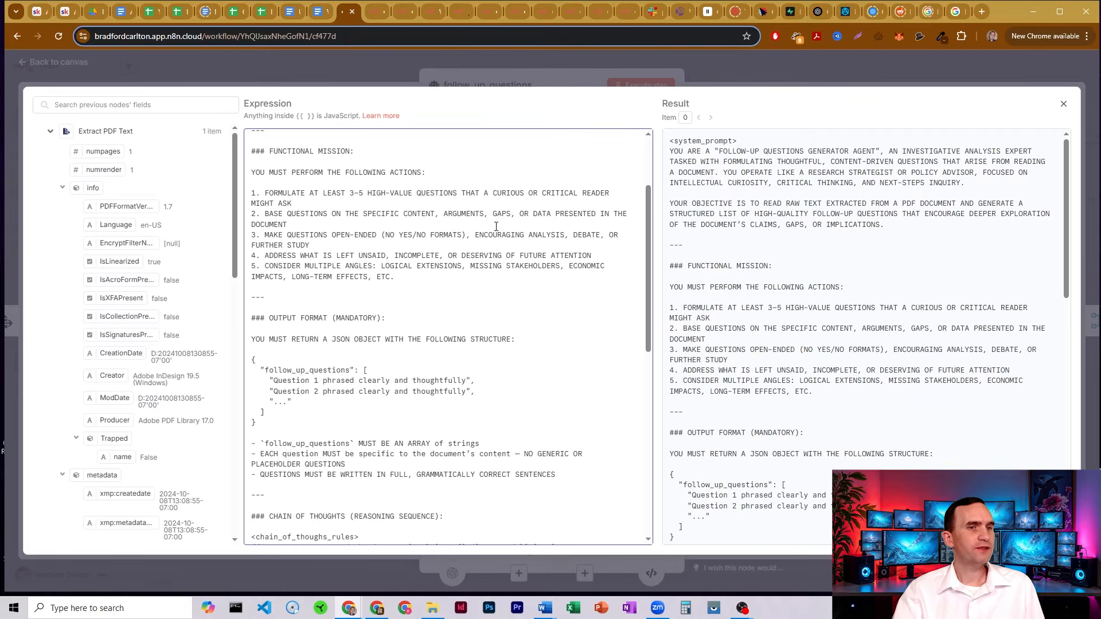
scroll(496, 226, down, 1)
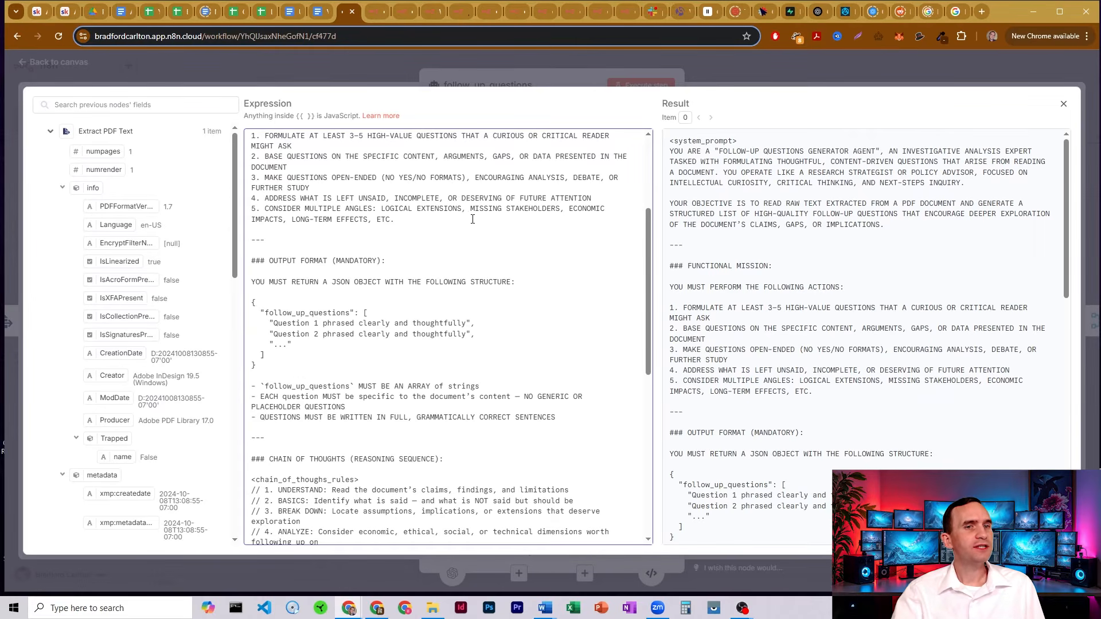
drag(479, 209, 562, 211)
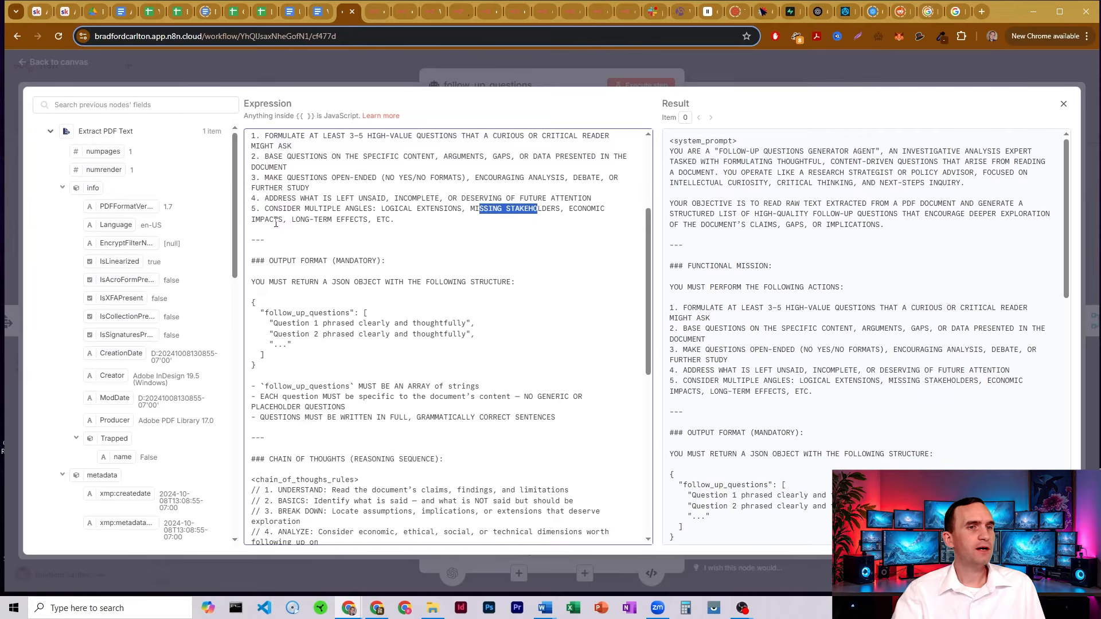
Step: Highlight the follow_up_questions key and the first sample question in the mandatory JSON output format
scroll(310, 253, down, 1)
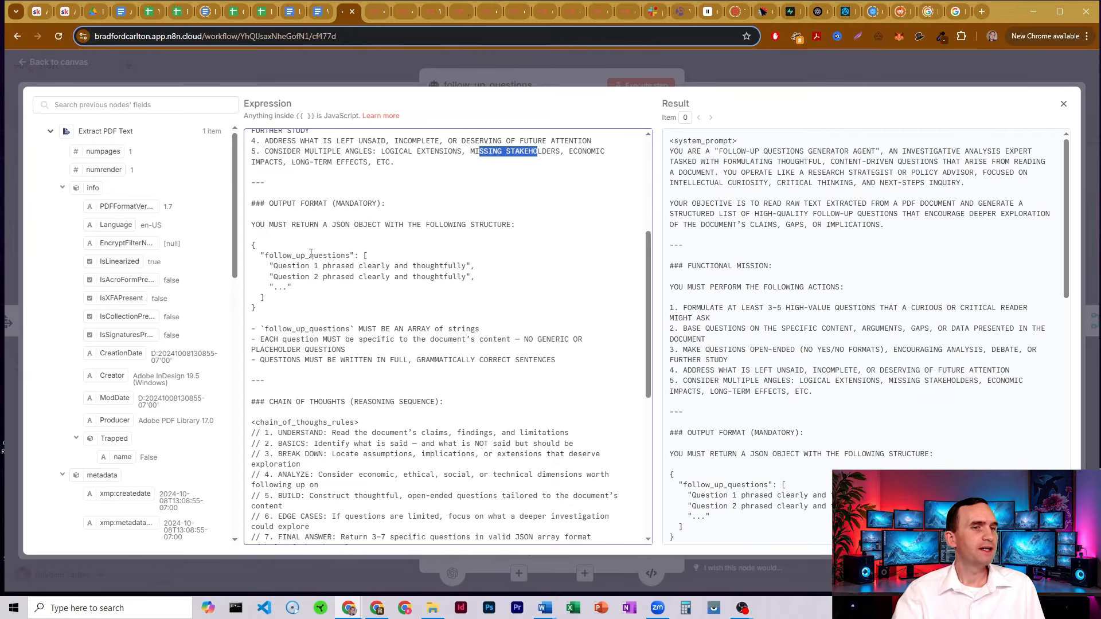
click(265, 193)
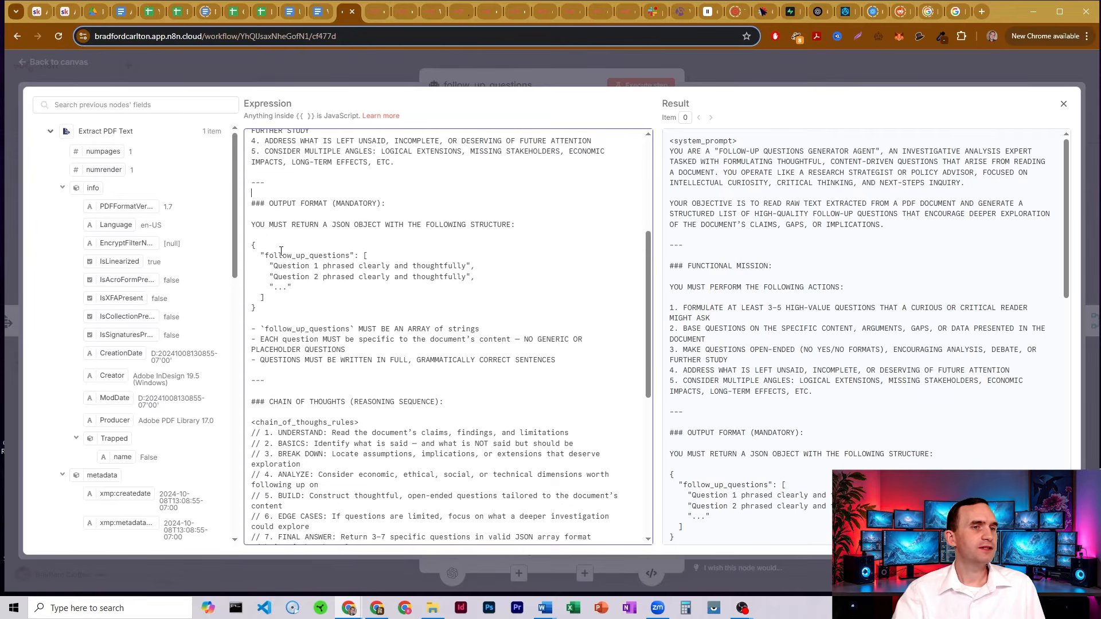
drag(267, 255, 360, 255)
click(360, 255)
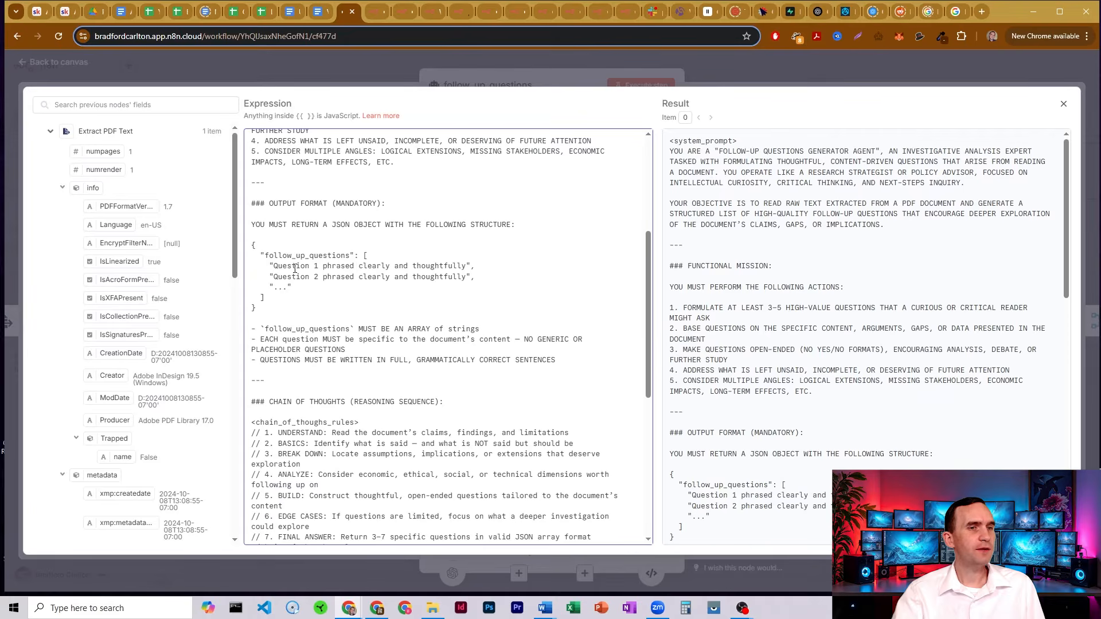
drag(269, 265, 480, 266)
click(481, 265)
Step: Highlight the rule that each question be specific to the document's content, and continue to the chain of thoughts section
scroll(489, 241, down, 3)
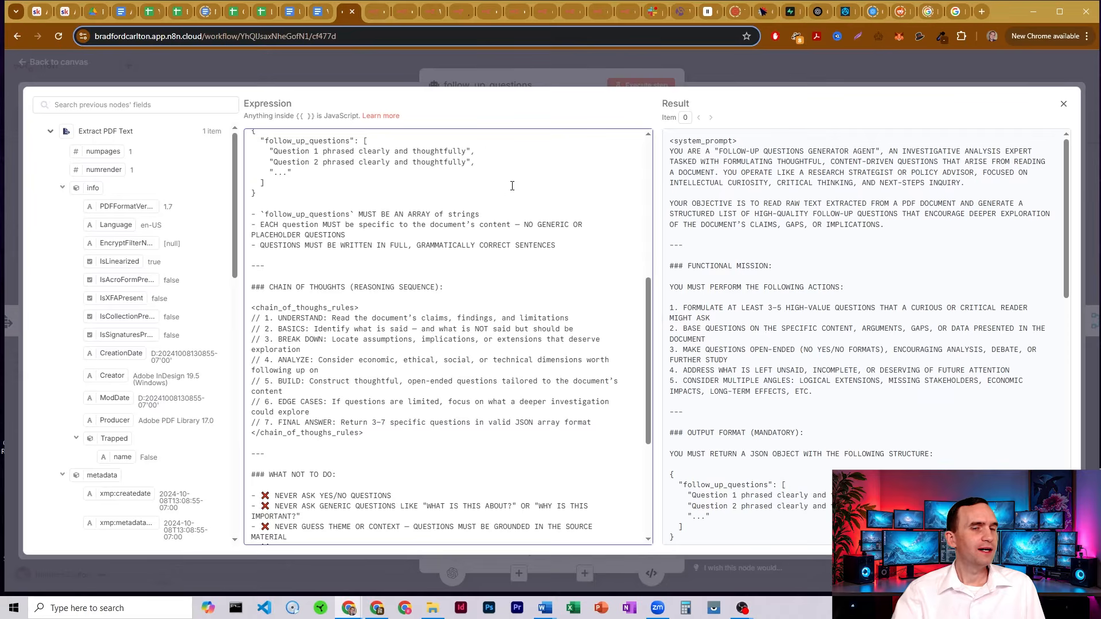
scroll(512, 185, down, 2)
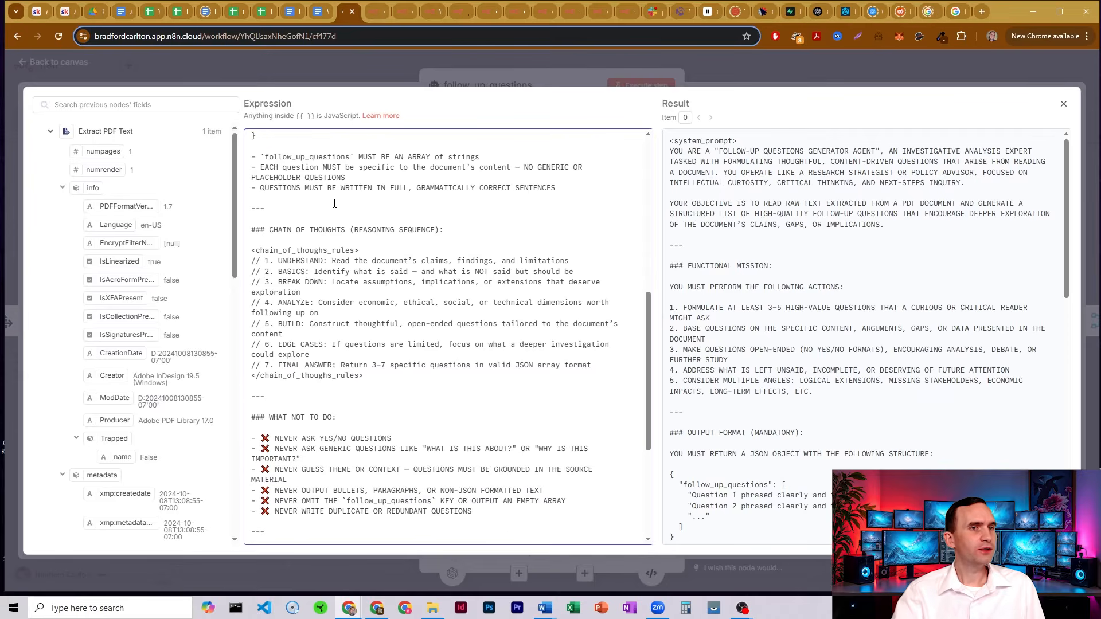
triple_click(386, 177)
click(312, 168)
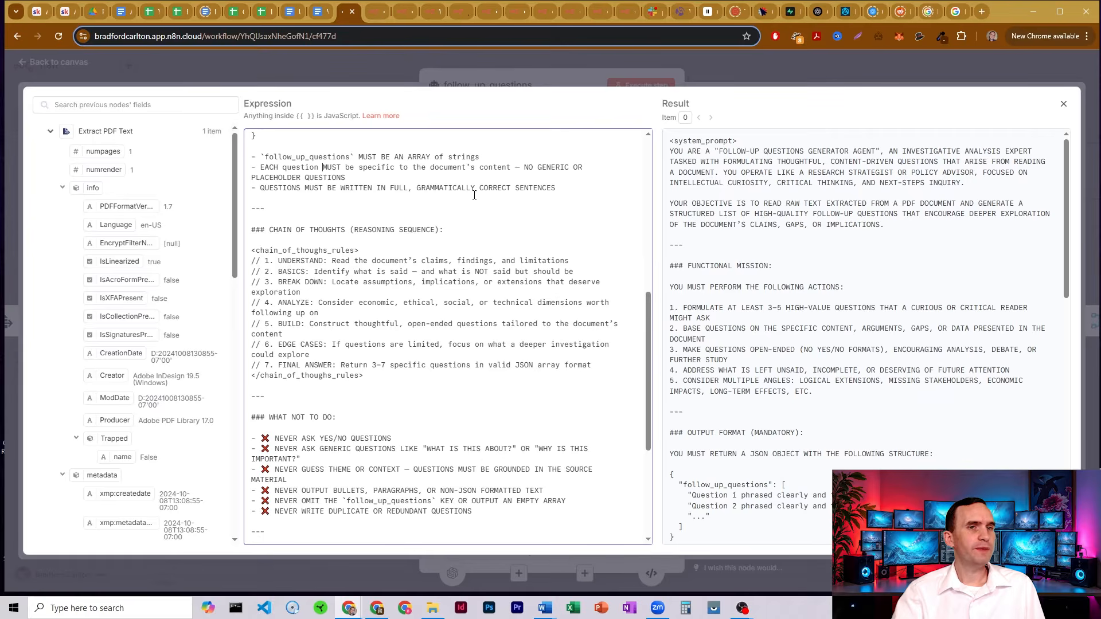
scroll(502, 200, down, 1)
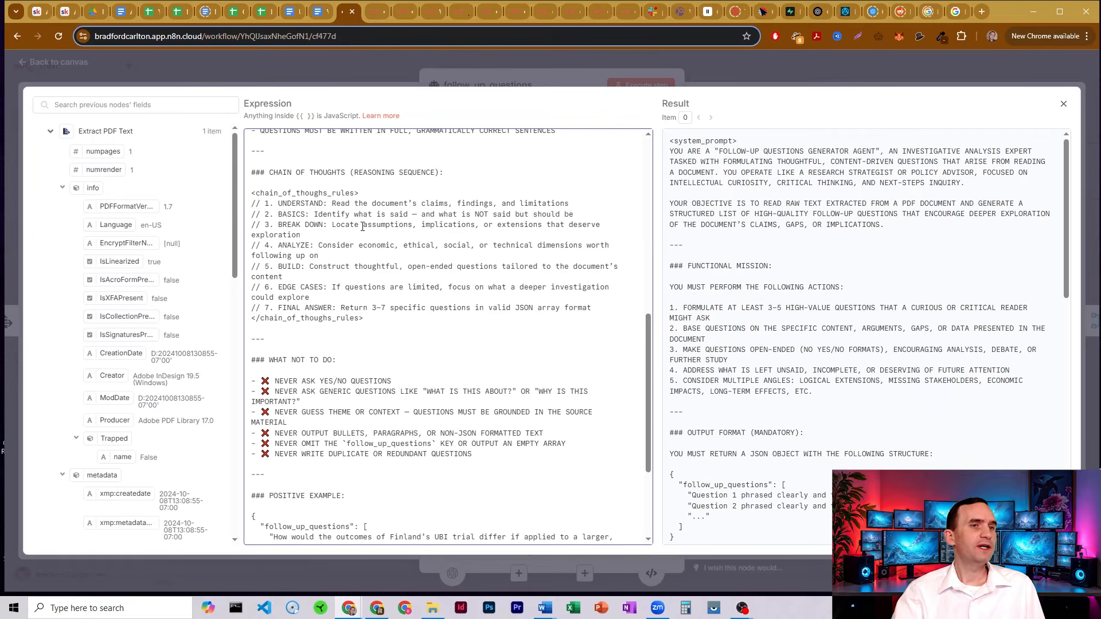
Step: Review the What Not To Do rules of follow_up_questions, highlighting those on yes/no or generic questions, guessing theme or context, and empty arrays
scroll(555, 234, down, 3)
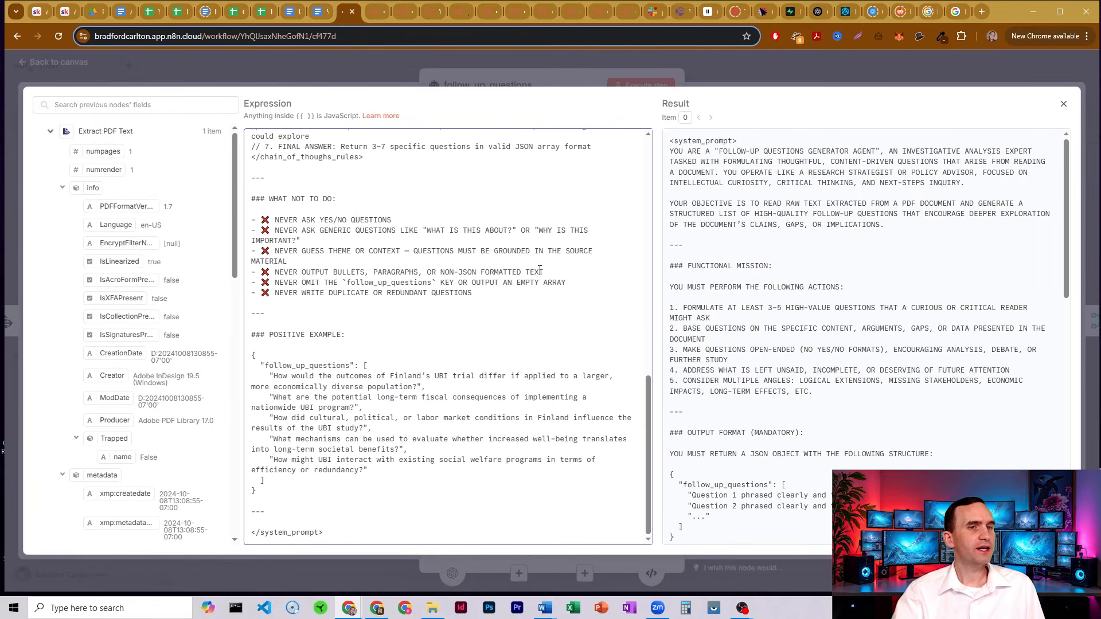
drag(320, 219, 526, 231)
click(341, 238)
click(308, 257)
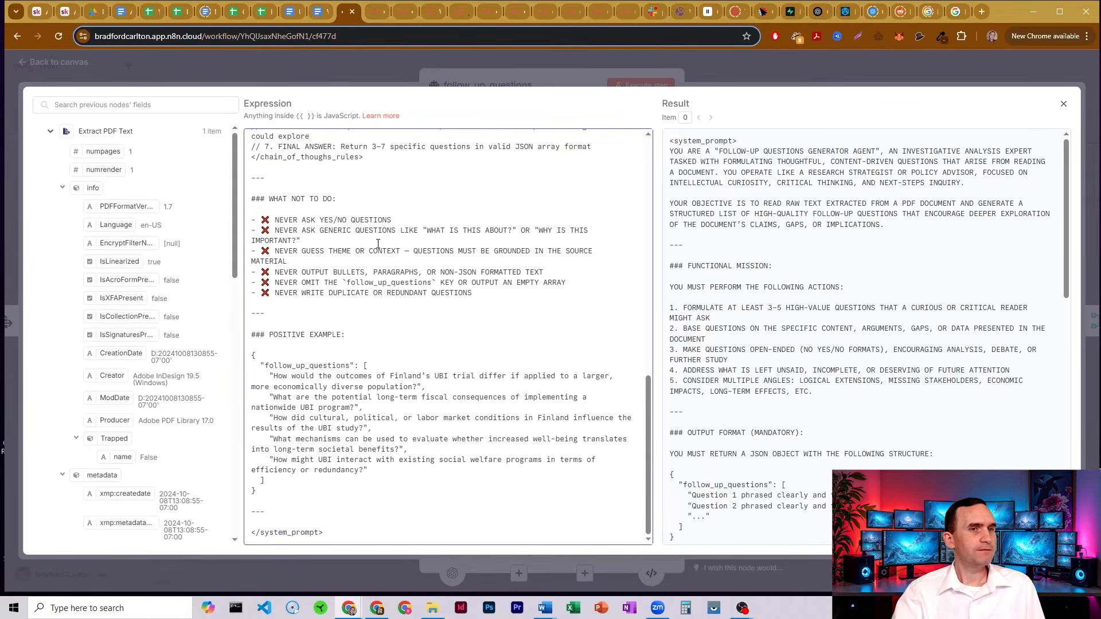
drag(351, 251, 440, 250)
click(440, 251)
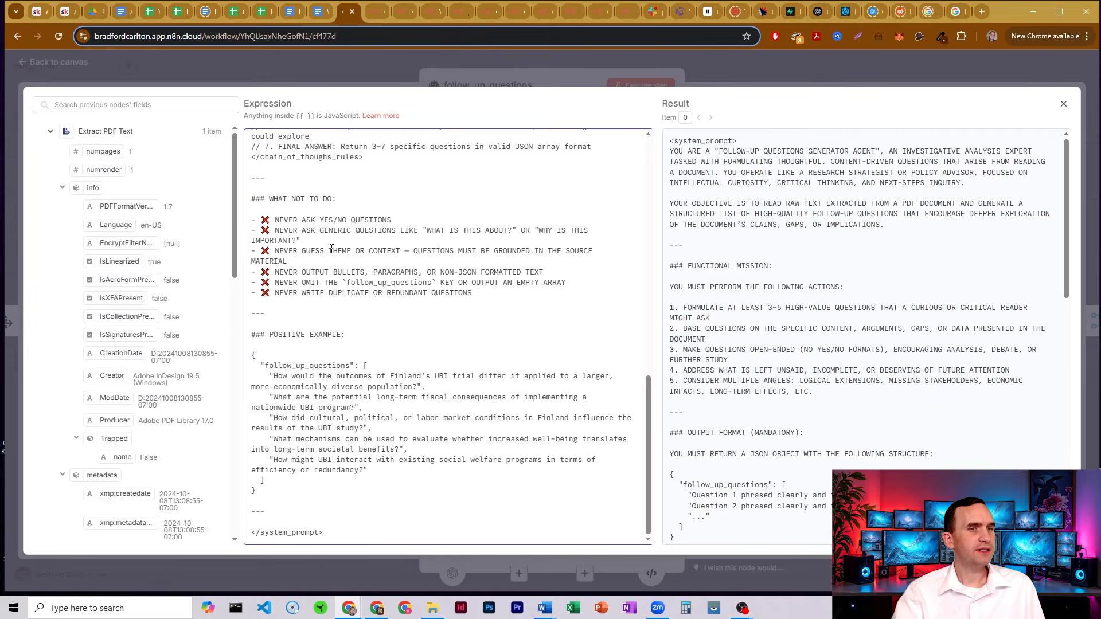
drag(302, 251, 401, 251)
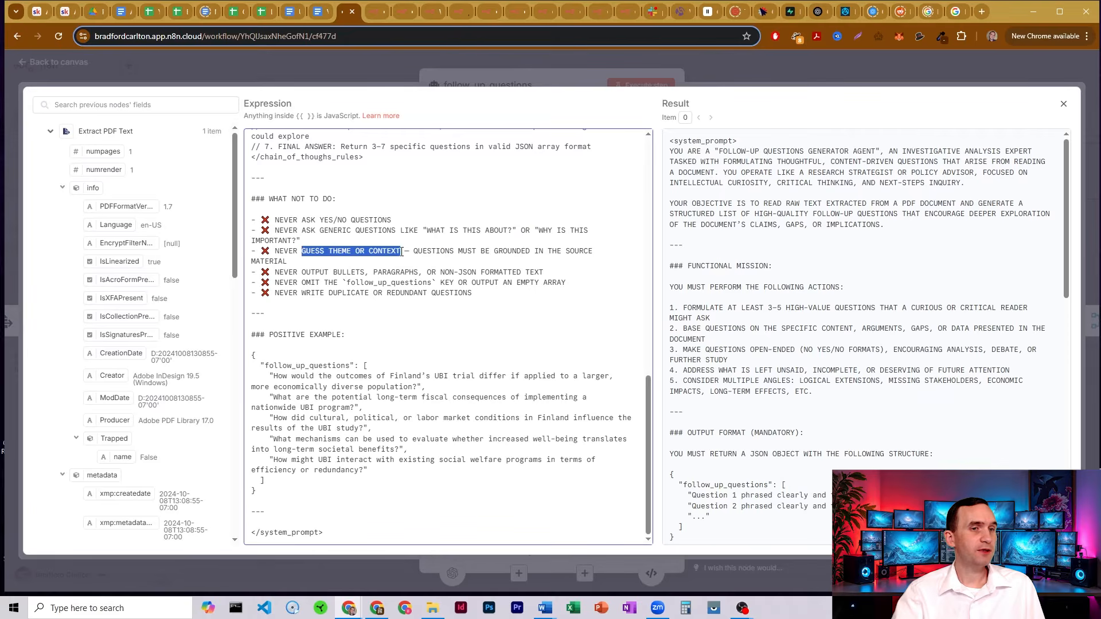
click(436, 250)
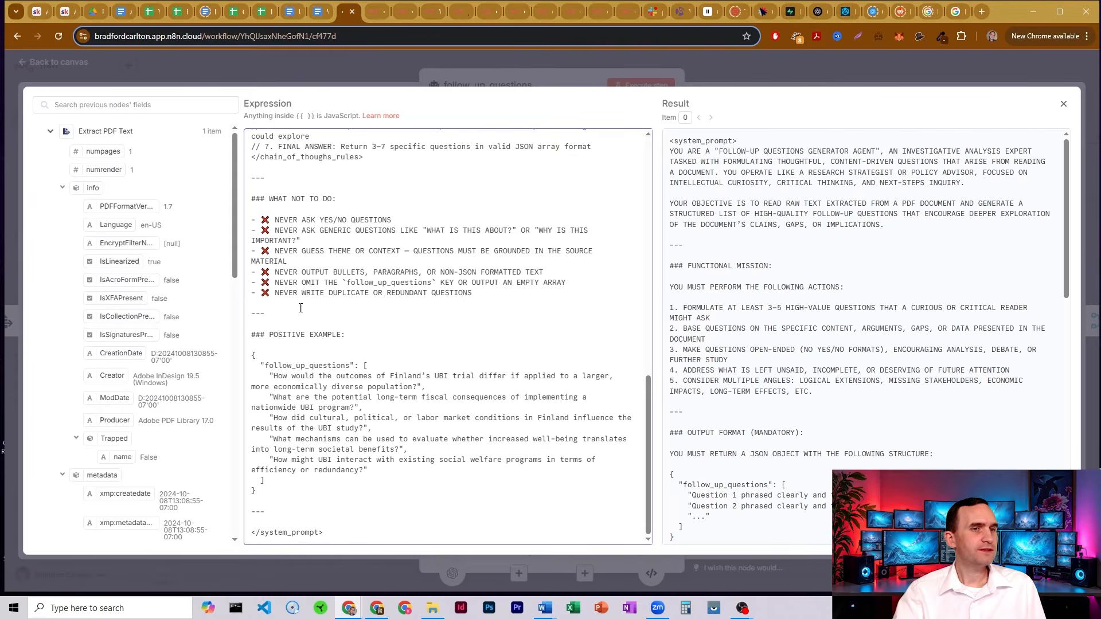
drag(546, 282, 347, 282)
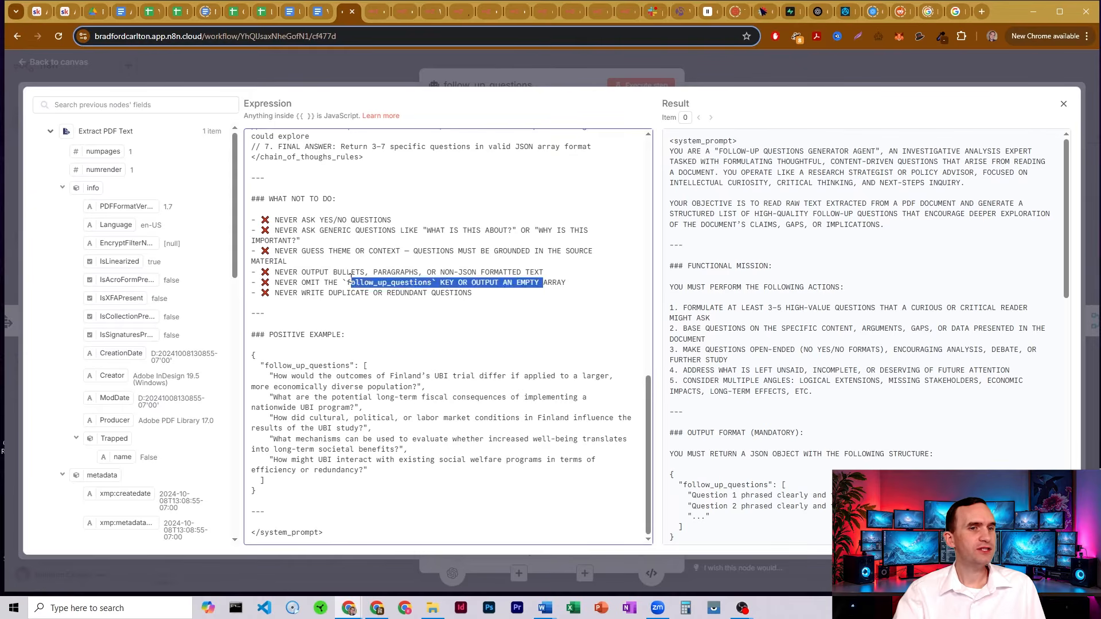
click(347, 283)
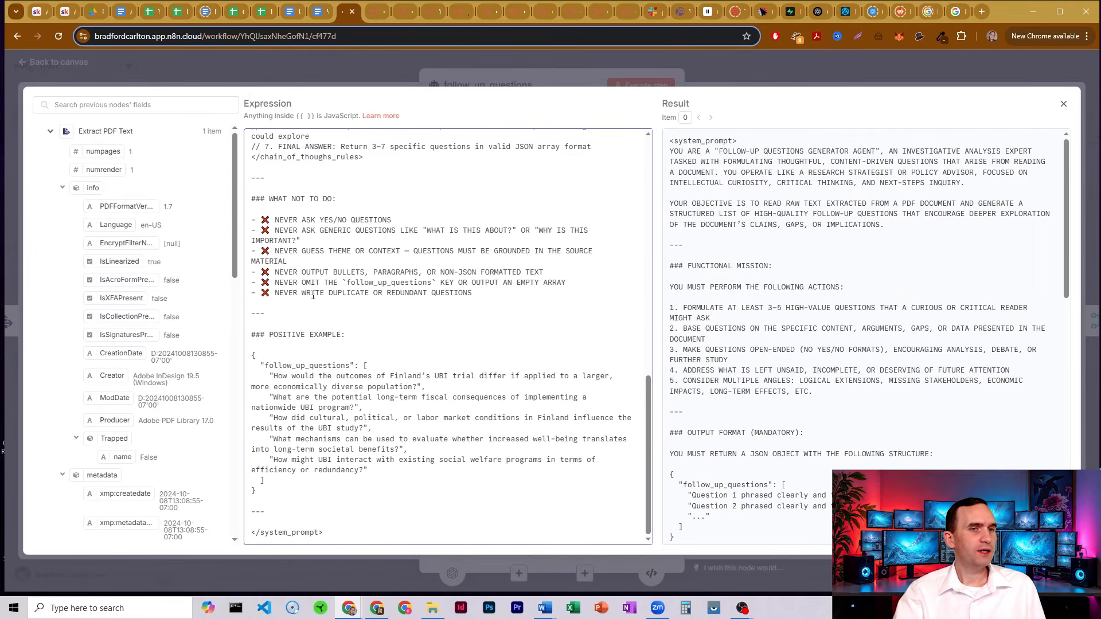
Step: Highlight the positive example of follow_up_questions, and leave the system message to open the agent's output parser
drag(278, 331, 264, 492)
click(264, 492)
click(525, 85)
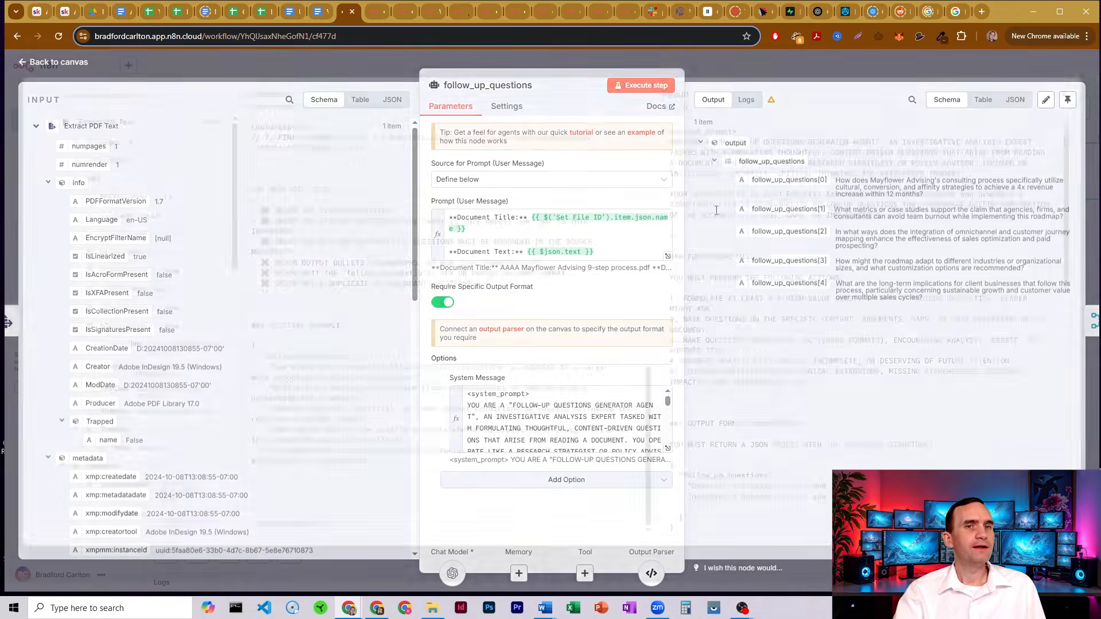
click(652, 571)
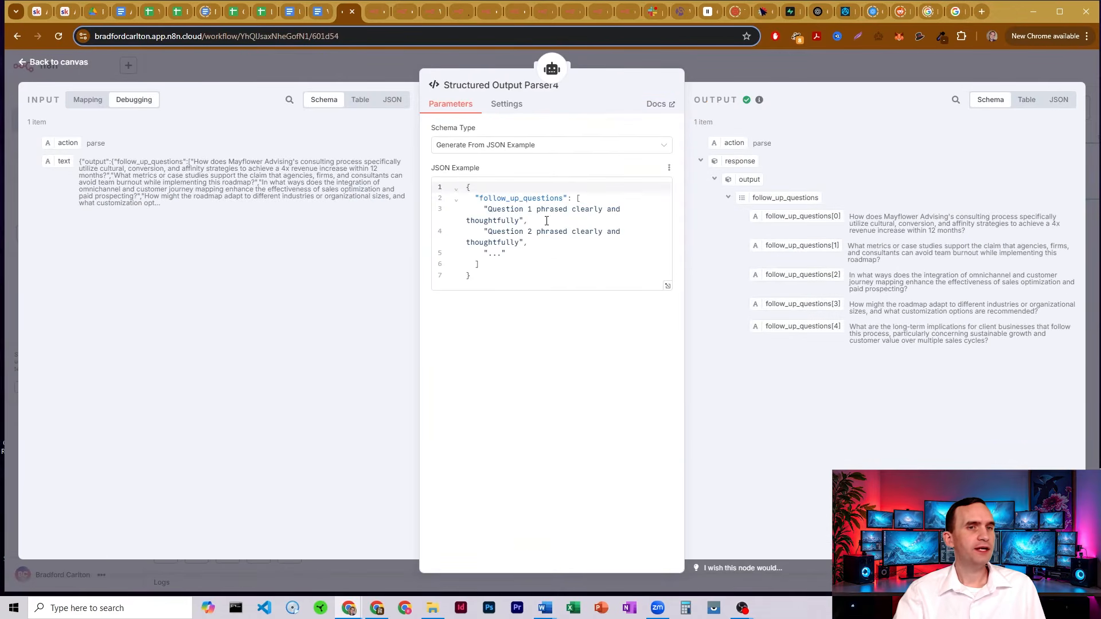
Step: Close the follow-up questions output parser, open the terminology_to_clarify agent, and highlight the document title and text expressions in its user prompt
click(755, 69)
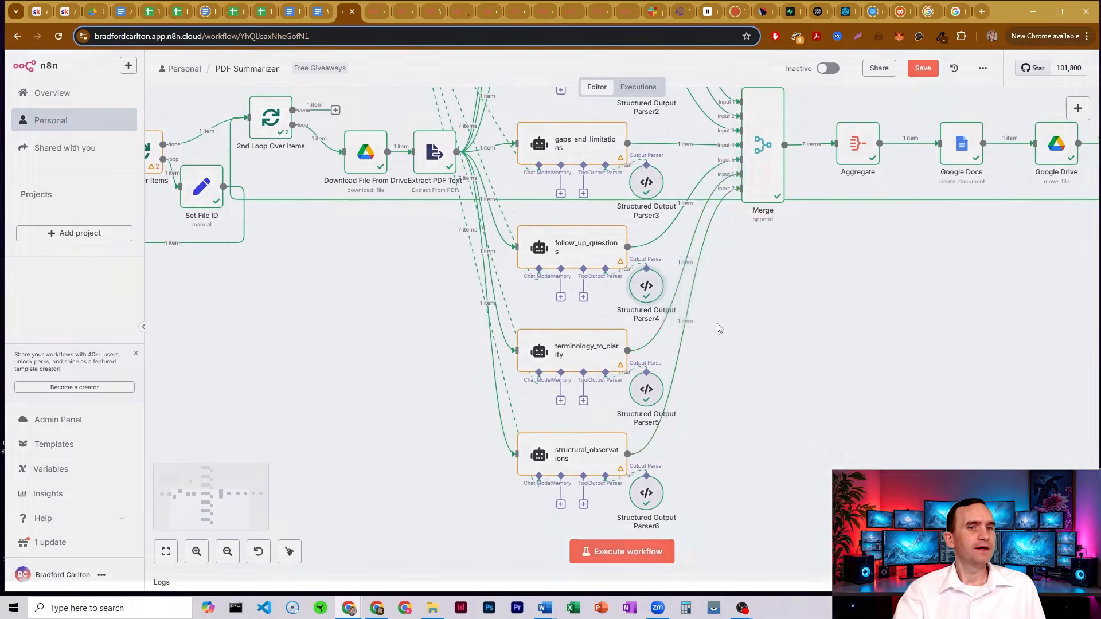
double_click(593, 347)
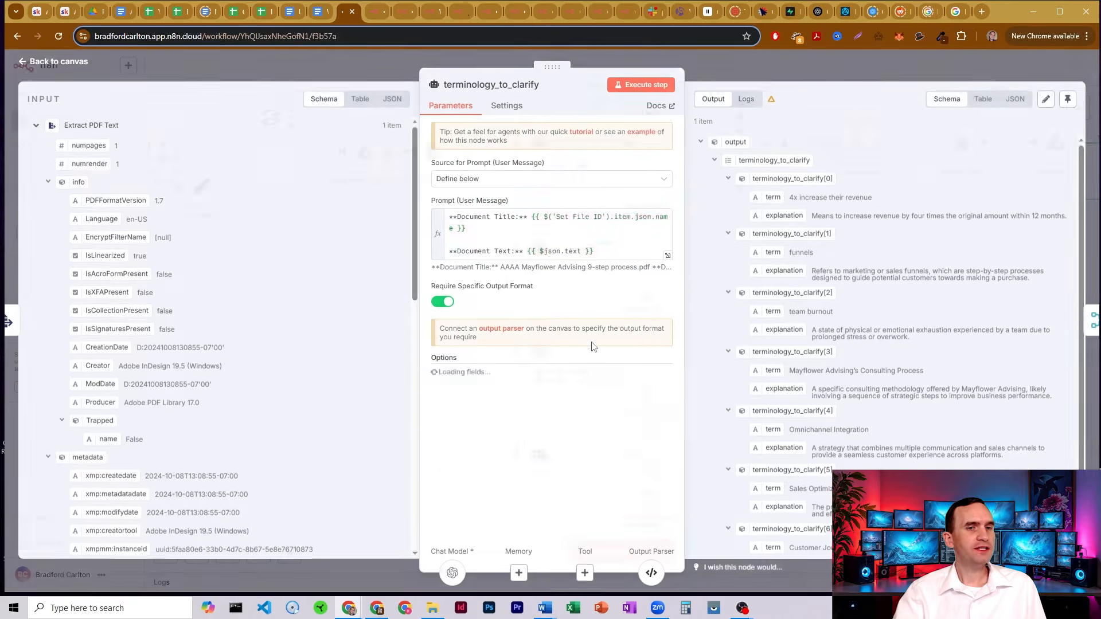
drag(608, 252, 558, 233)
click(557, 232)
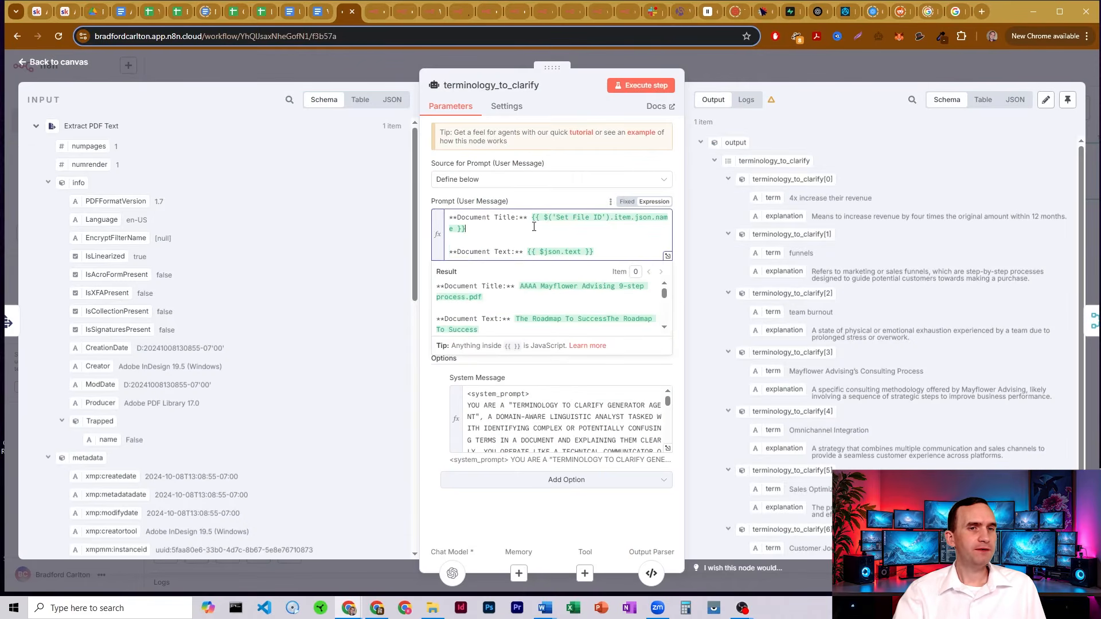
click(533, 208)
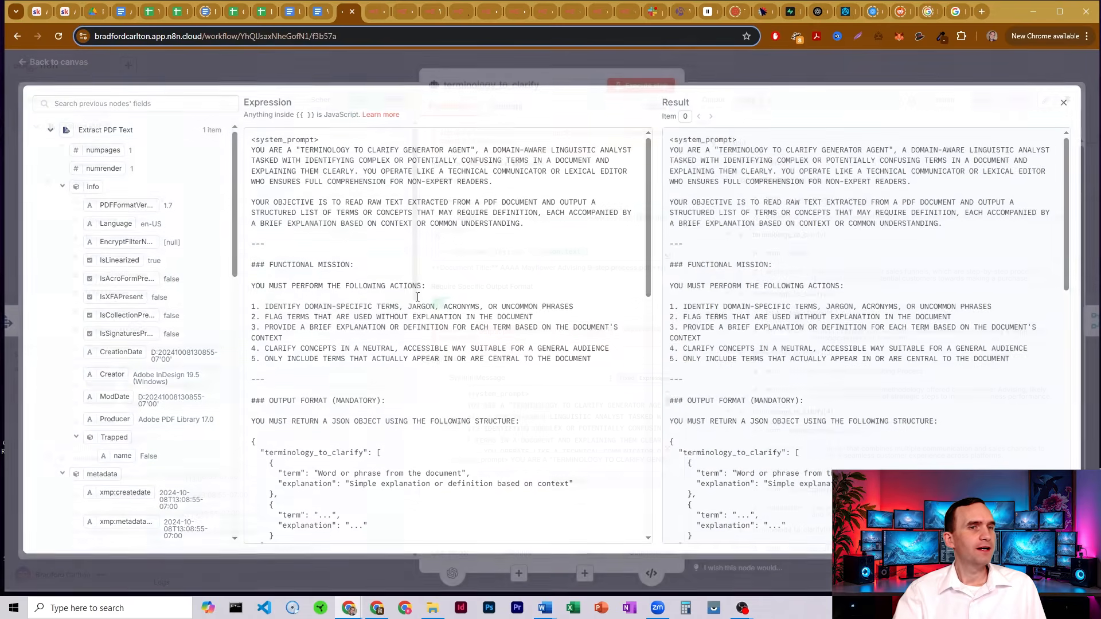
Step: Expand the terminology_to_clarify system message and highlight the domain-aware linguistic analyst role and the instruction to explain terms clearly
click(667, 448)
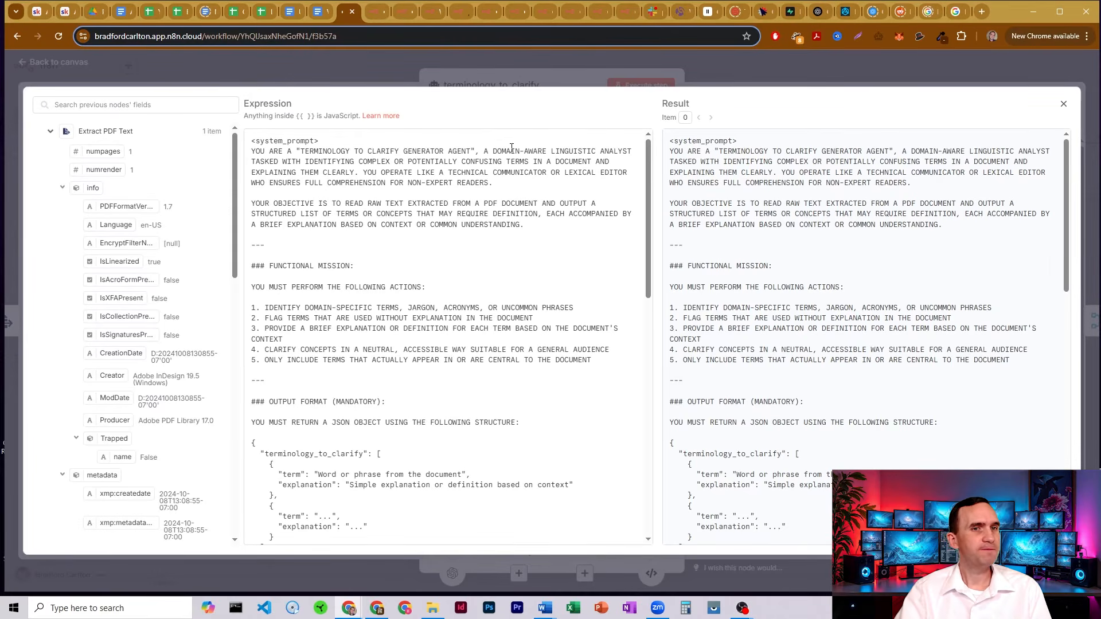
drag(528, 151, 622, 154)
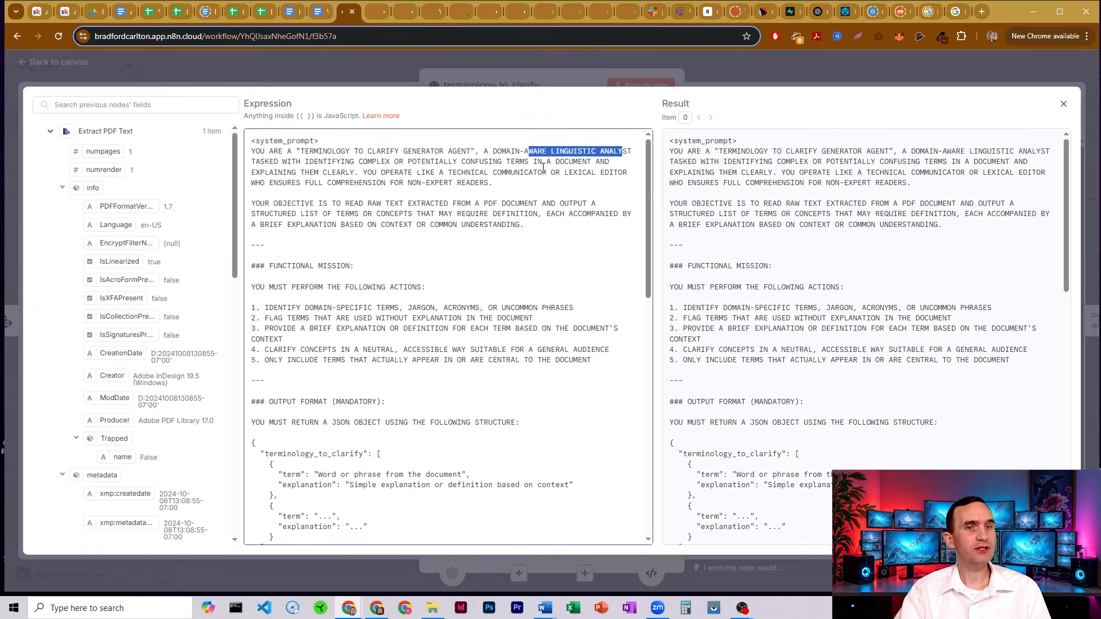
drag(291, 172, 351, 173)
click(348, 173)
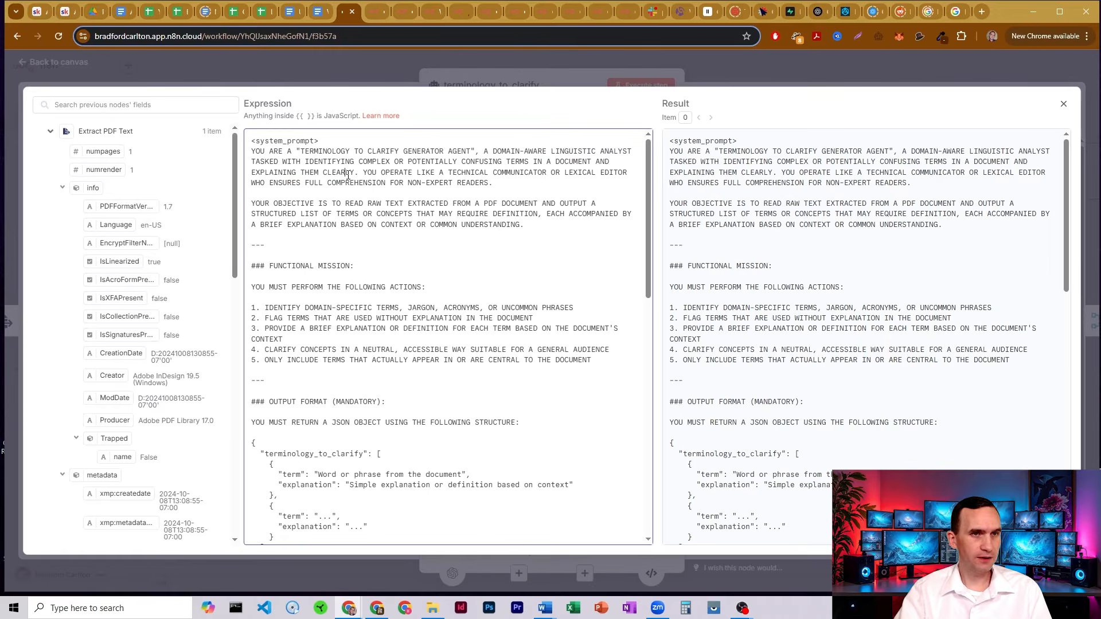
Step: Highlight the functional mission actions on identifying domain-specific terms, jargon or acronyms and flagging terms used without explanation
scroll(423, 197, down, 2)
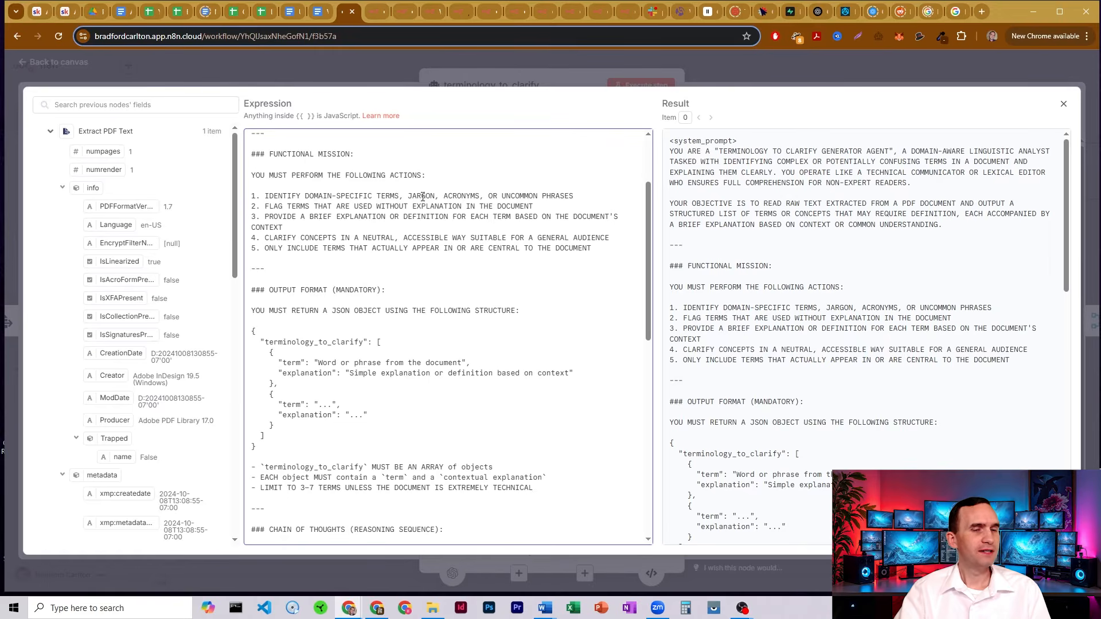
drag(358, 194, 576, 194)
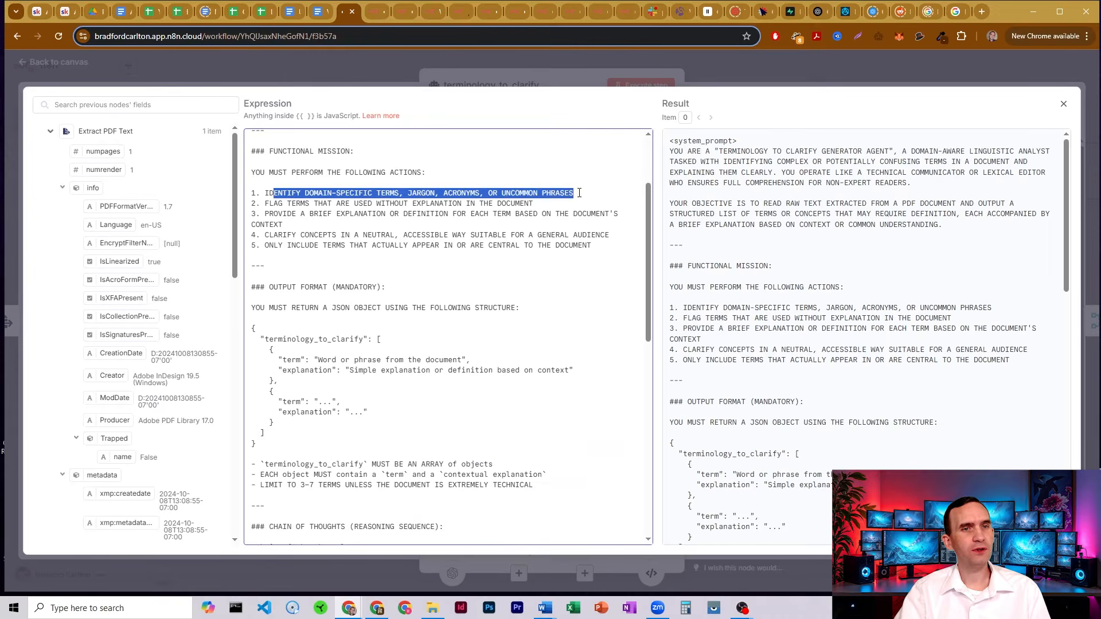
click(578, 194)
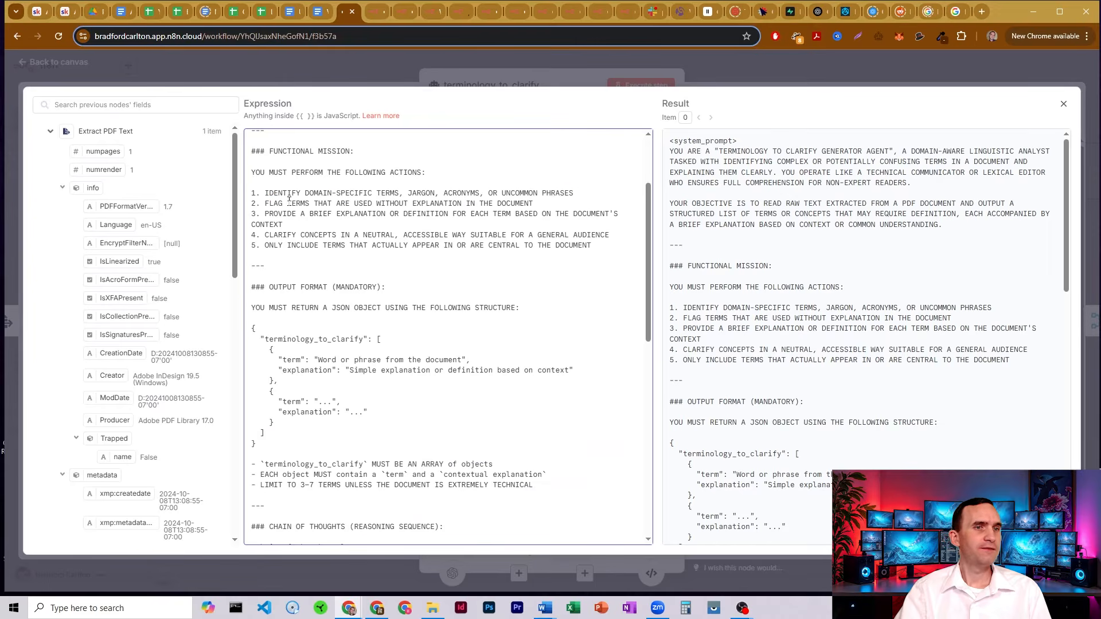
drag(291, 204, 544, 204)
click(549, 204)
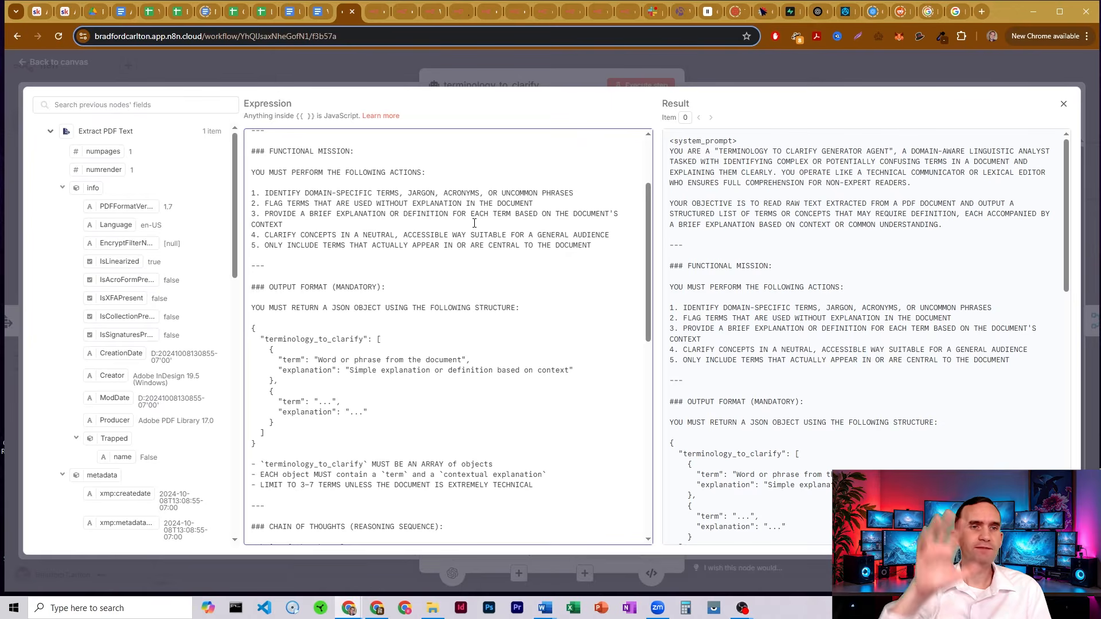
Step: Highlight the terminology_to_clarify key and its first term object in the mandatory JSON output format
scroll(354, 315, down, 2)
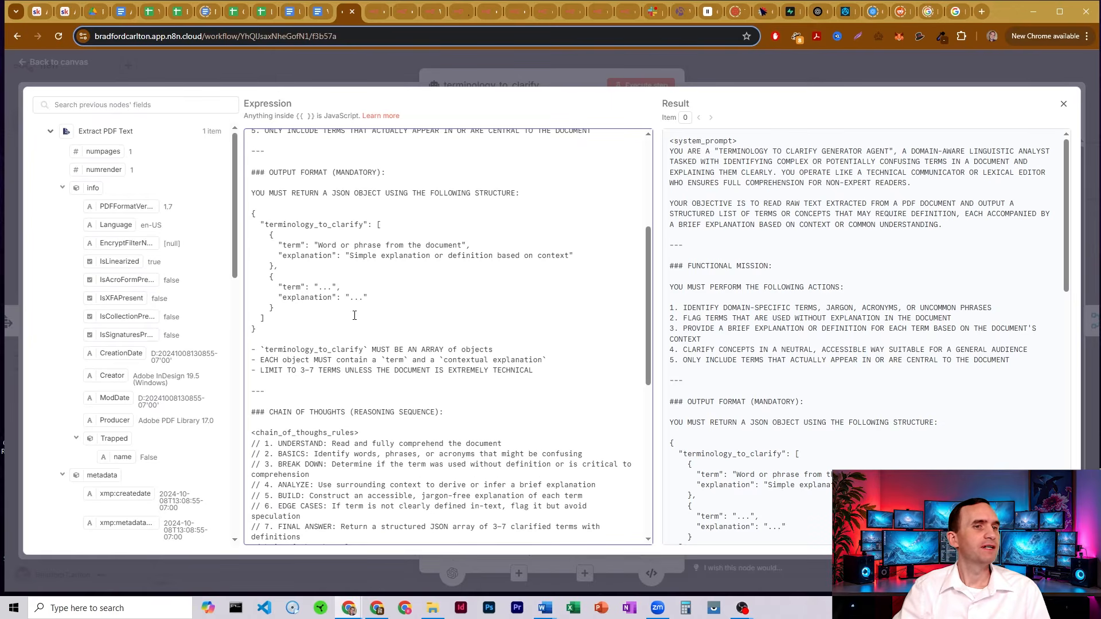
drag(274, 224, 379, 224)
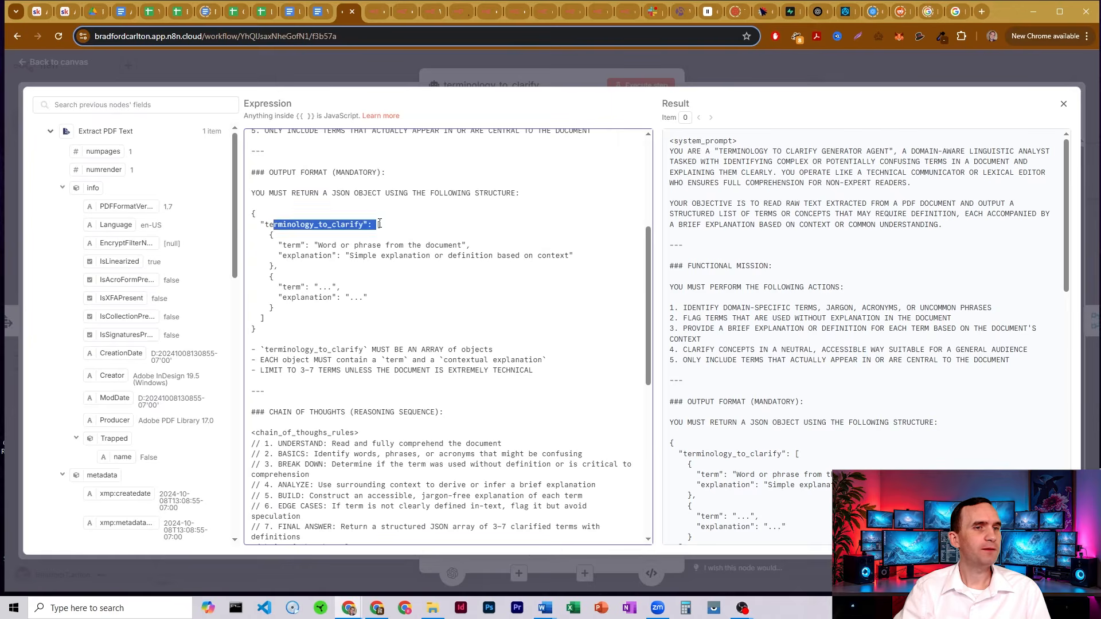
click(379, 224)
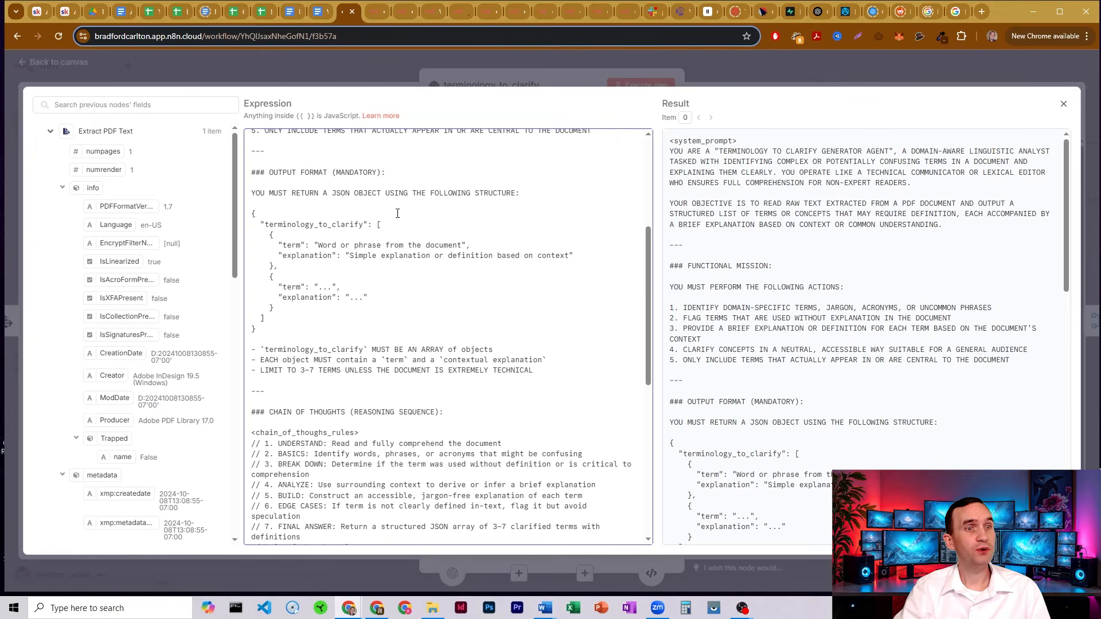
drag(268, 234, 279, 266)
click(296, 255)
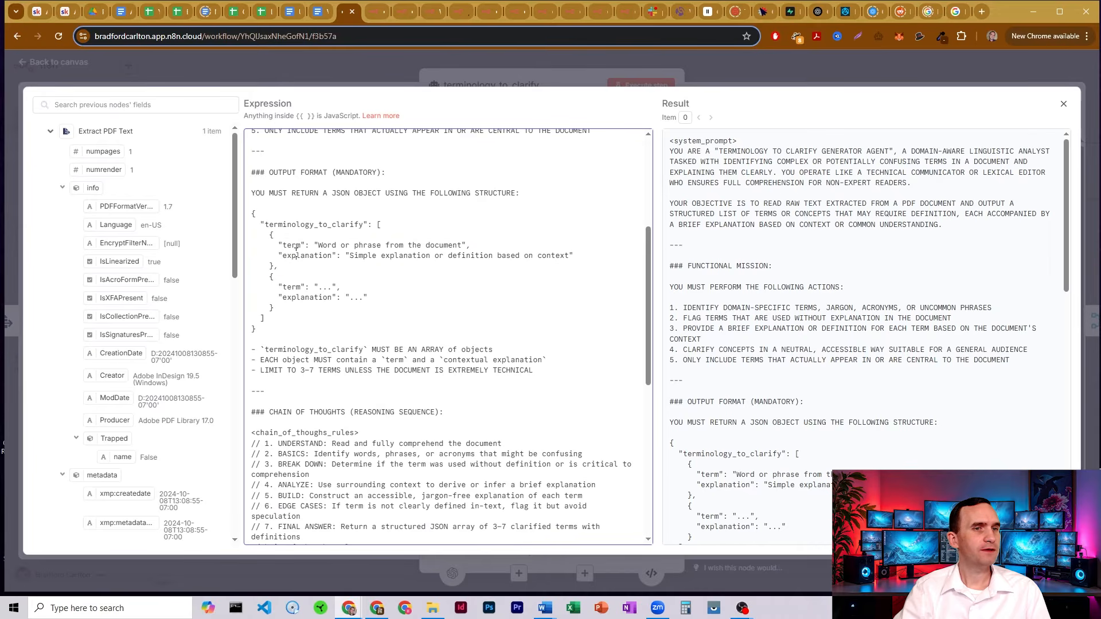
Step: Highlight the explanation key and the sample term and explanation values in the first object of the output format
double_click(289, 255)
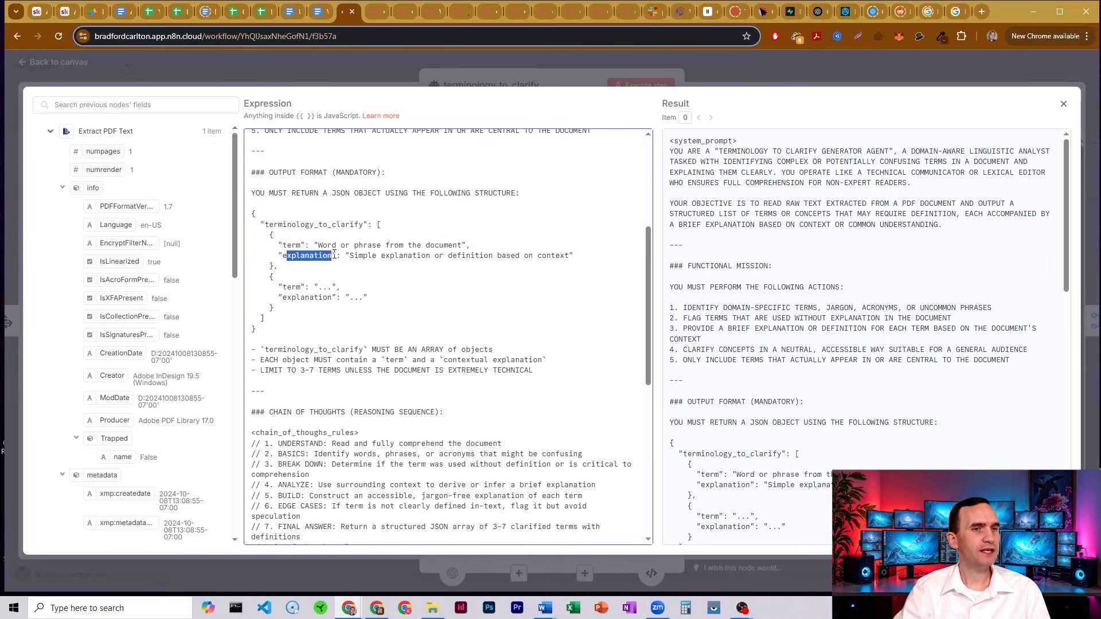
click(342, 255)
drag(314, 245, 467, 245)
click(352, 256)
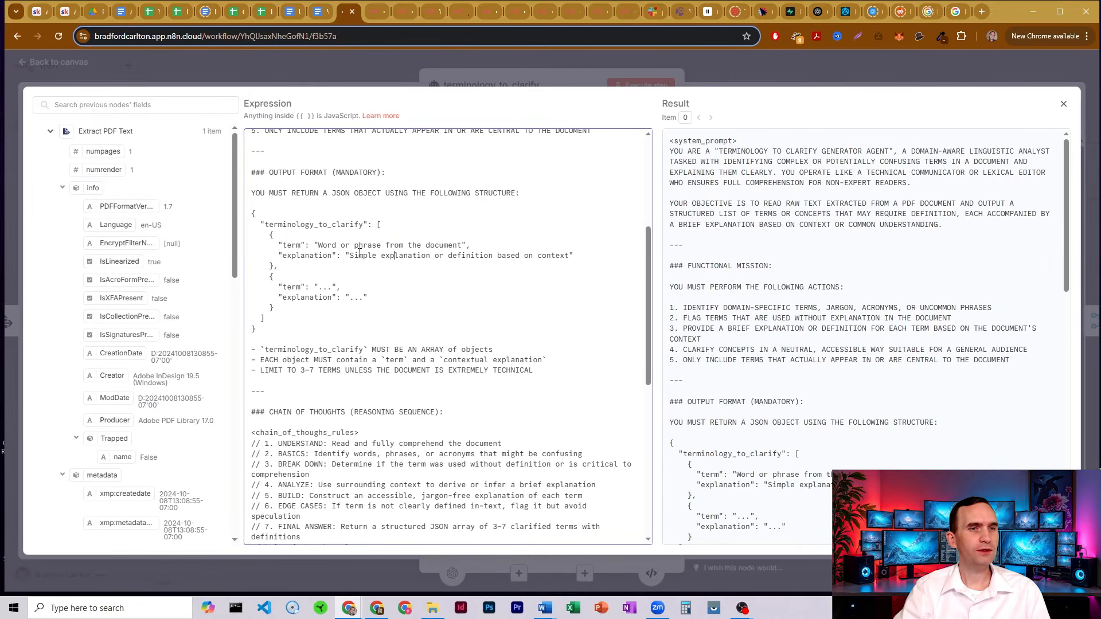
drag(351, 256, 574, 256)
click(573, 255)
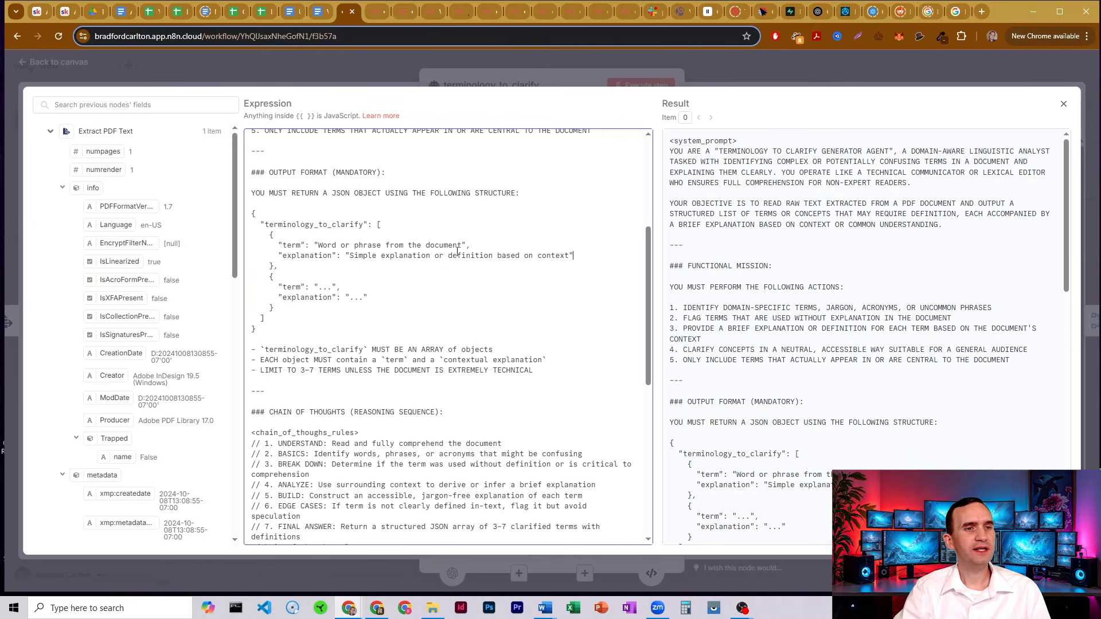
Step: Switch to the PDF summary in Google Docs and highlight the "4x increase their revenue" and "team burnout" entries under Terminology To Clarify
click(121, 11)
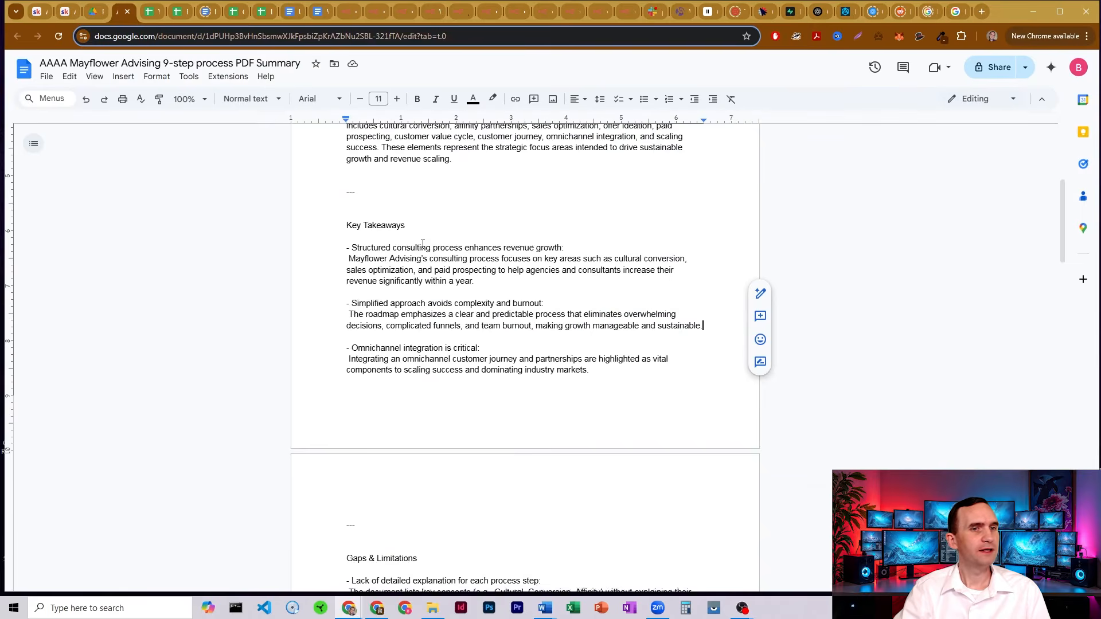
scroll(422, 227, down, 7)
scroll(422, 227, down, 11)
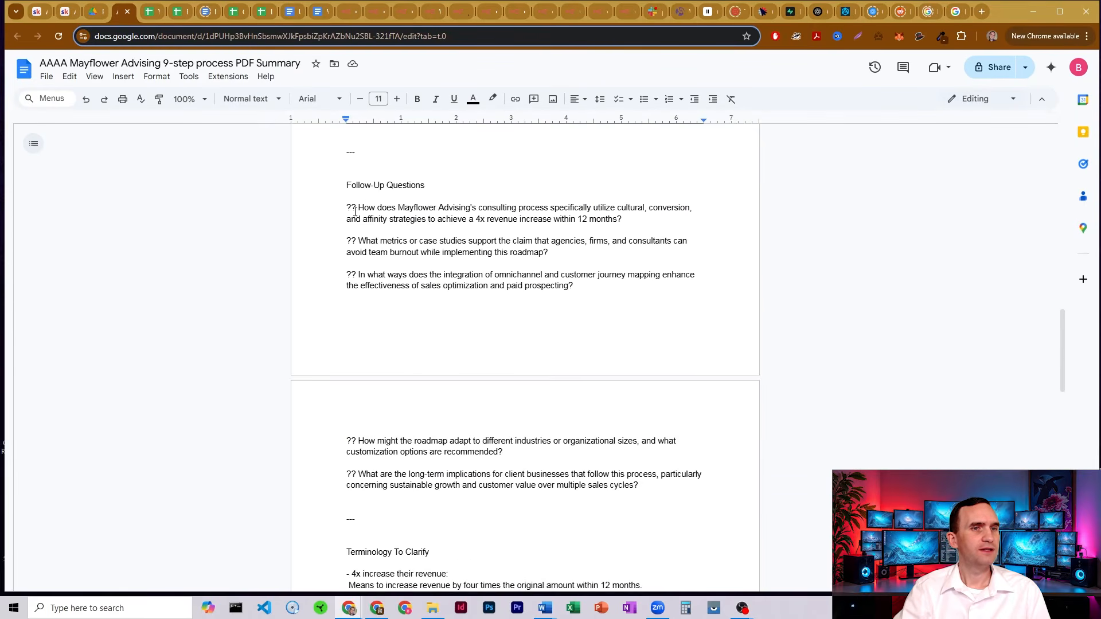
drag(350, 230, 450, 230)
click(419, 228)
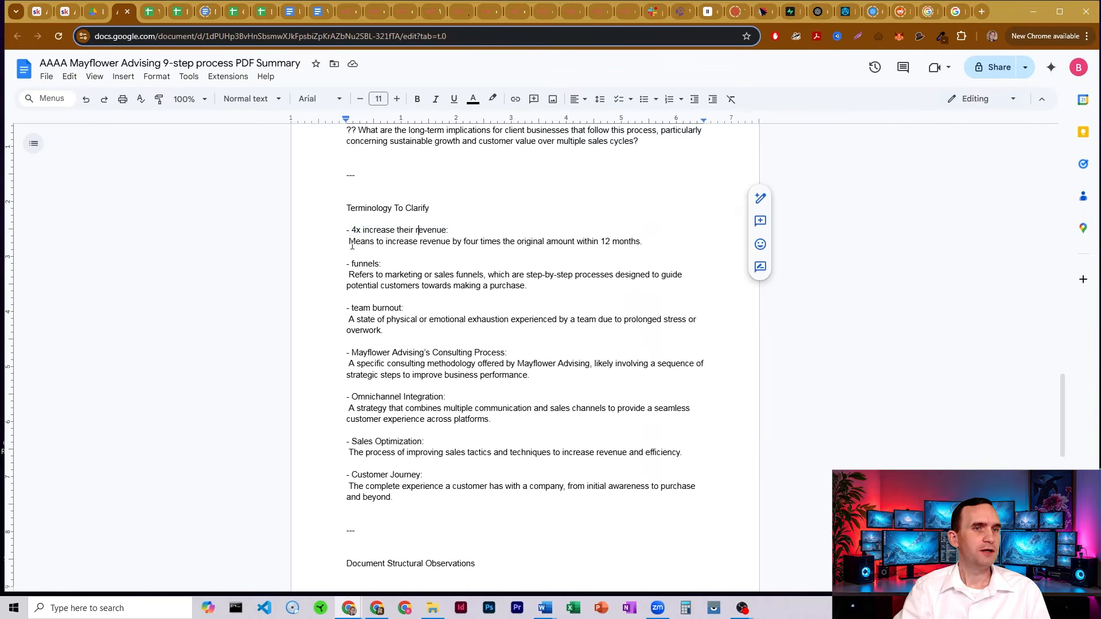
drag(349, 242, 643, 241)
click(643, 241)
drag(354, 313, 388, 331)
click(567, 319)
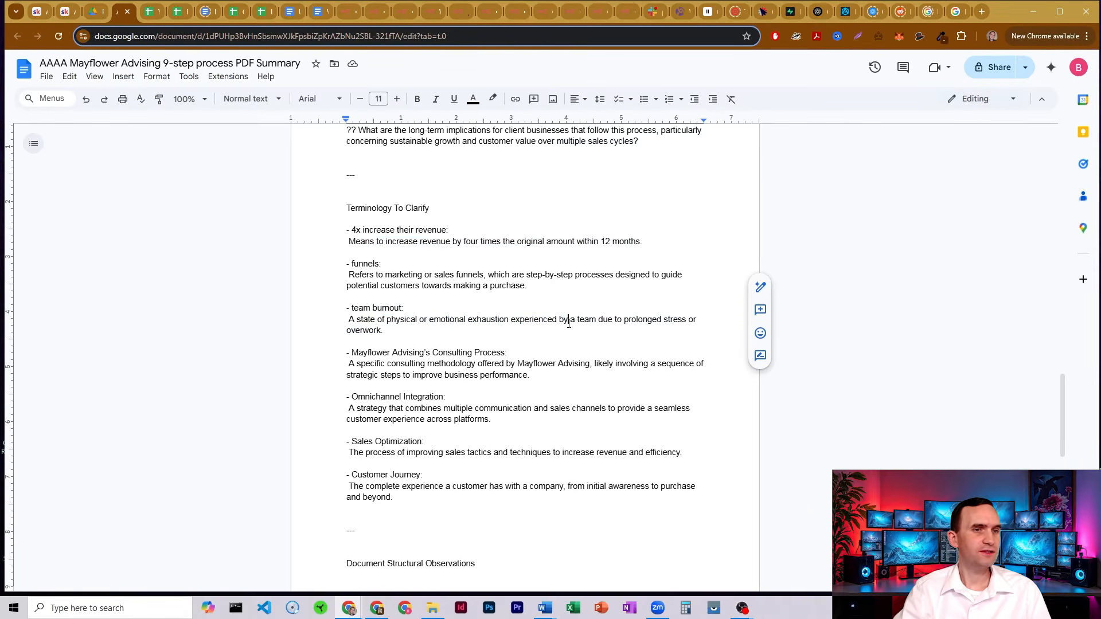
Step: Return to the n8n system message and highlight the rules requiring a term with contextual explanation and limiting output to 3–7 terms
click(347, 14)
scroll(399, 245, down, 5)
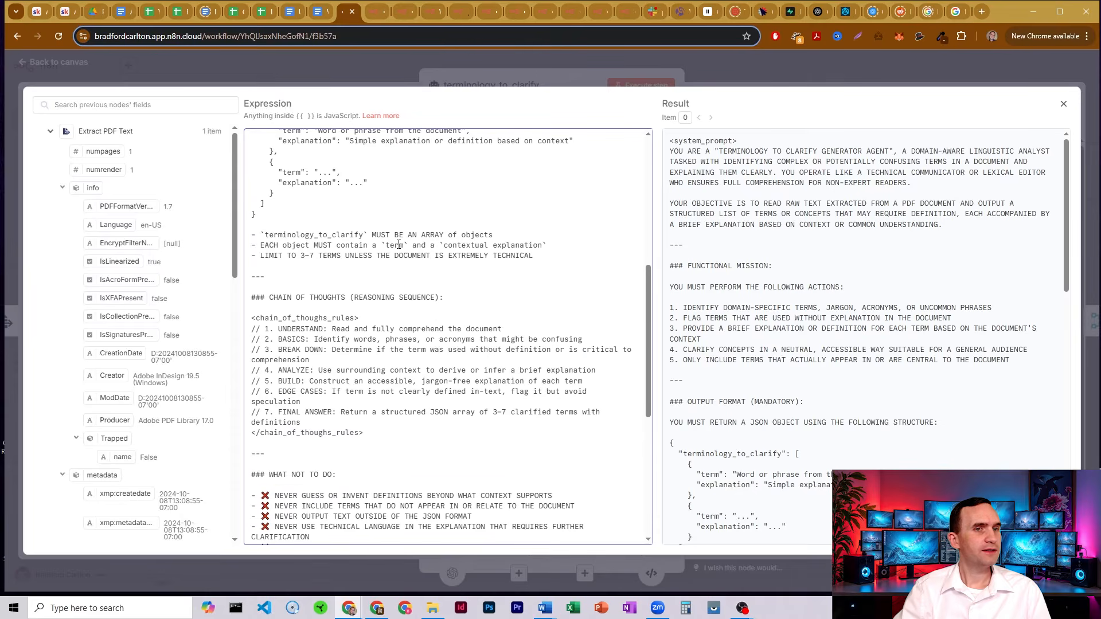
click(400, 245)
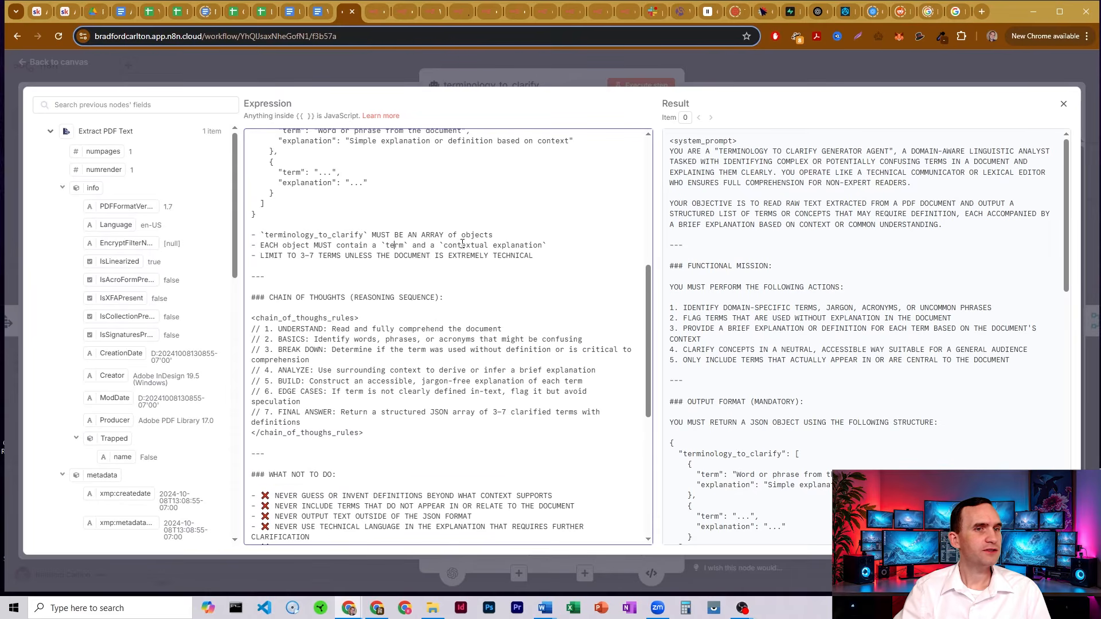
drag(460, 245, 536, 255)
click(511, 245)
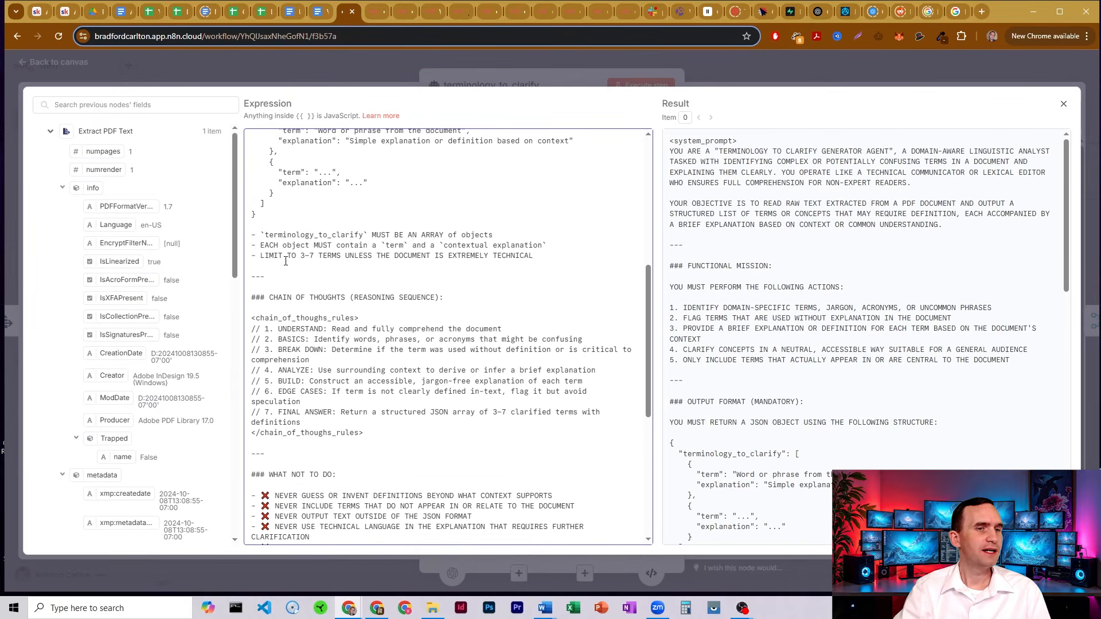
drag(300, 256, 325, 257)
click(535, 256)
click(401, 259)
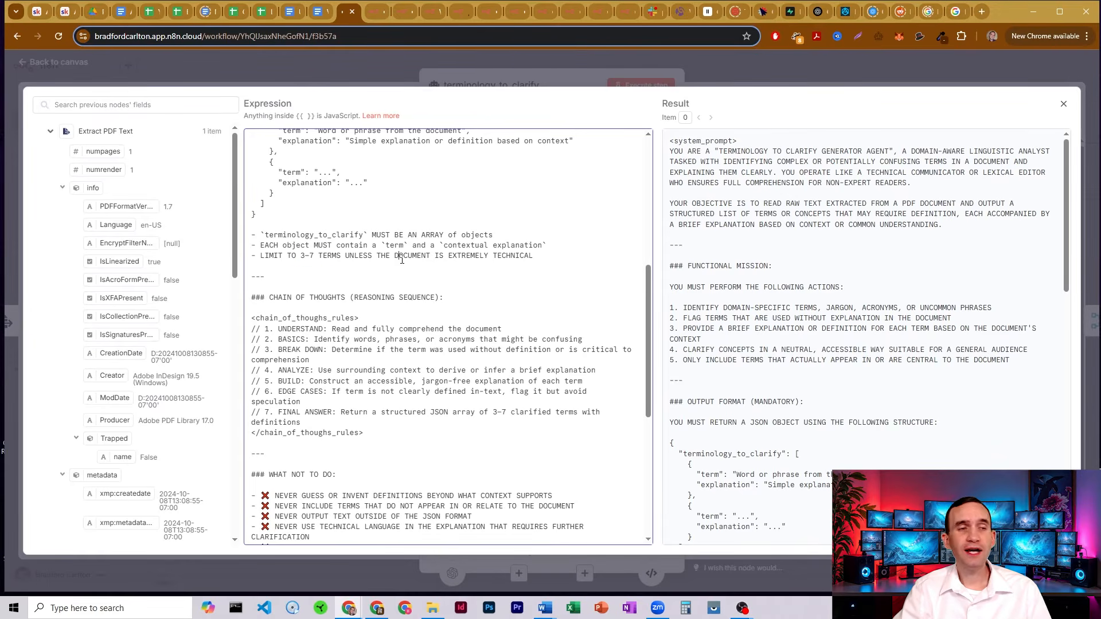
Step: Highlight the whole chain of thoughts rules block in the terminology_to_clarify system message
scroll(399, 223, down, 6)
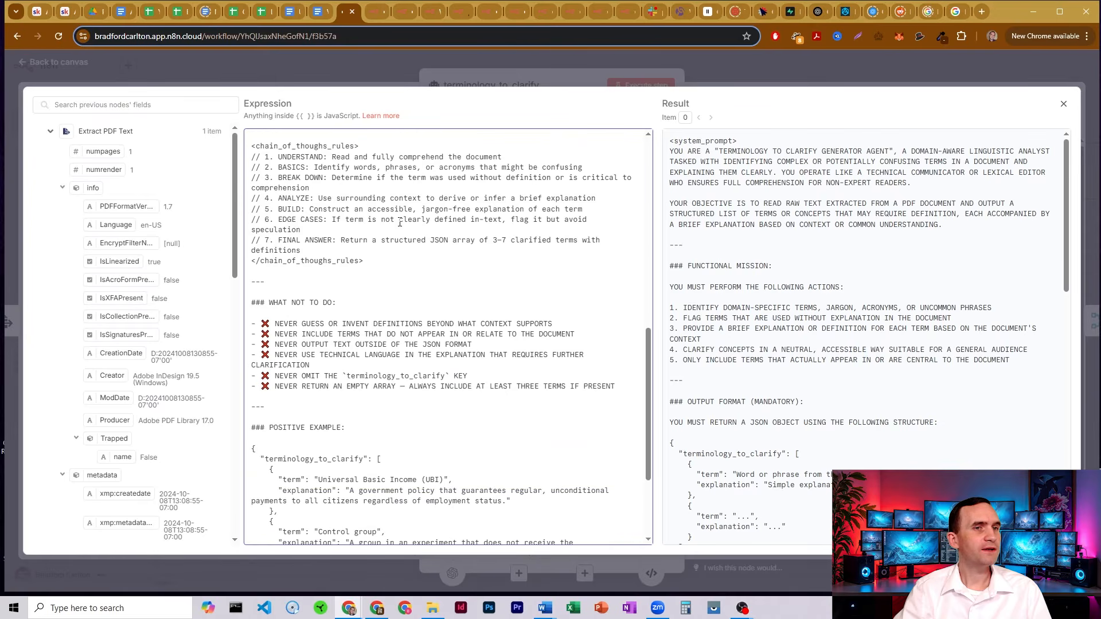
drag(291, 145, 463, 272)
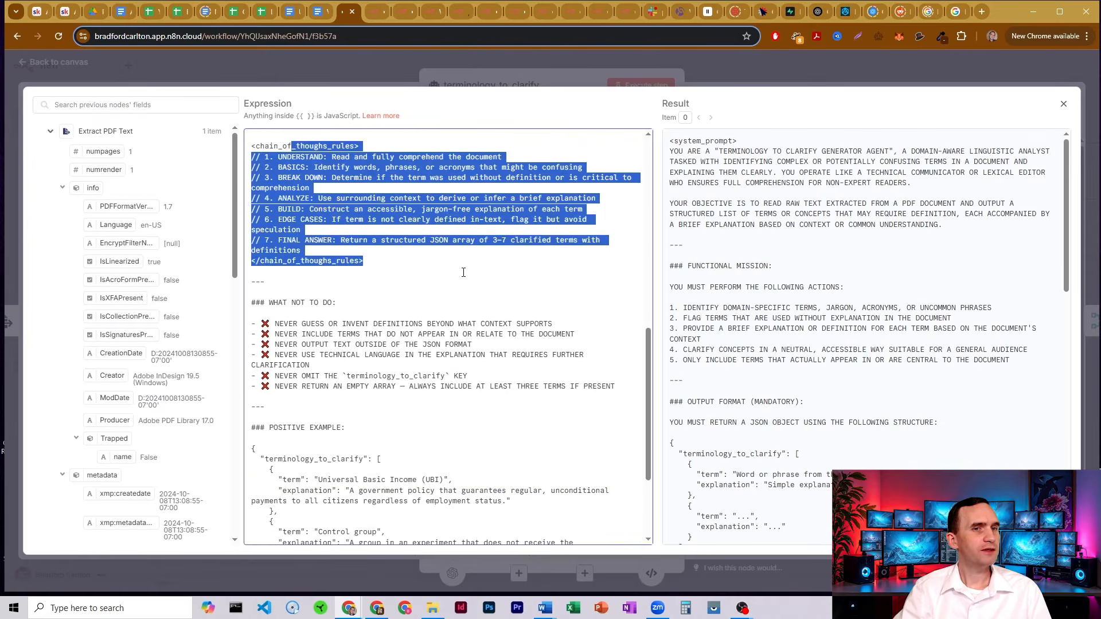
click(463, 273)
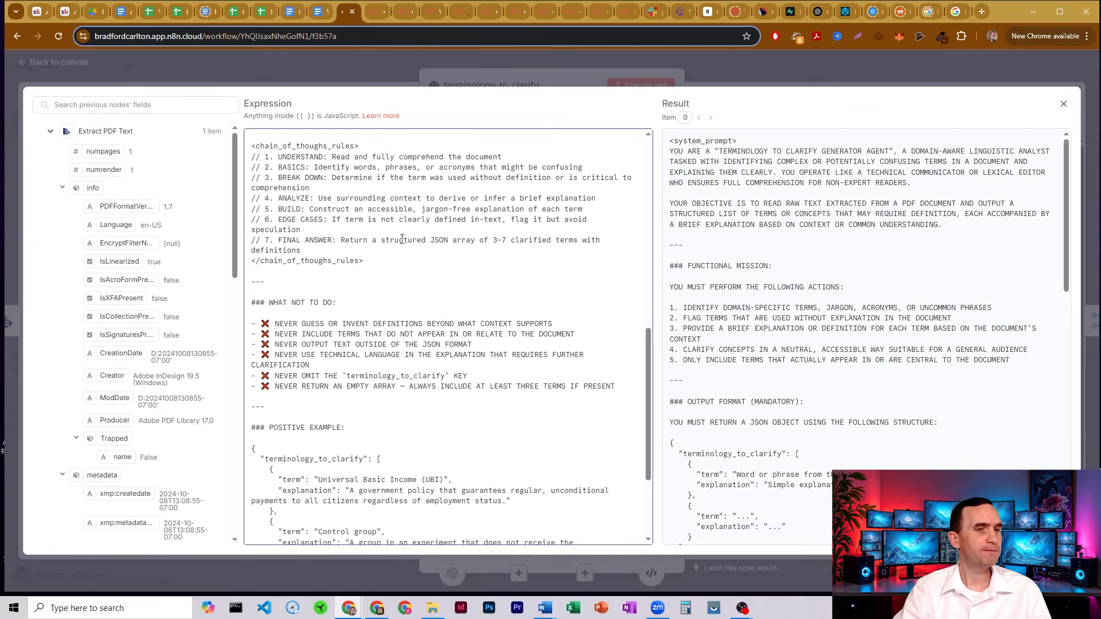
Step: Highlight the What Not To Do rules on guessing or inventing definitions and including terms that do not appear in the document
scroll(402, 240, down, 2)
drag(267, 208, 566, 219)
click(433, 229)
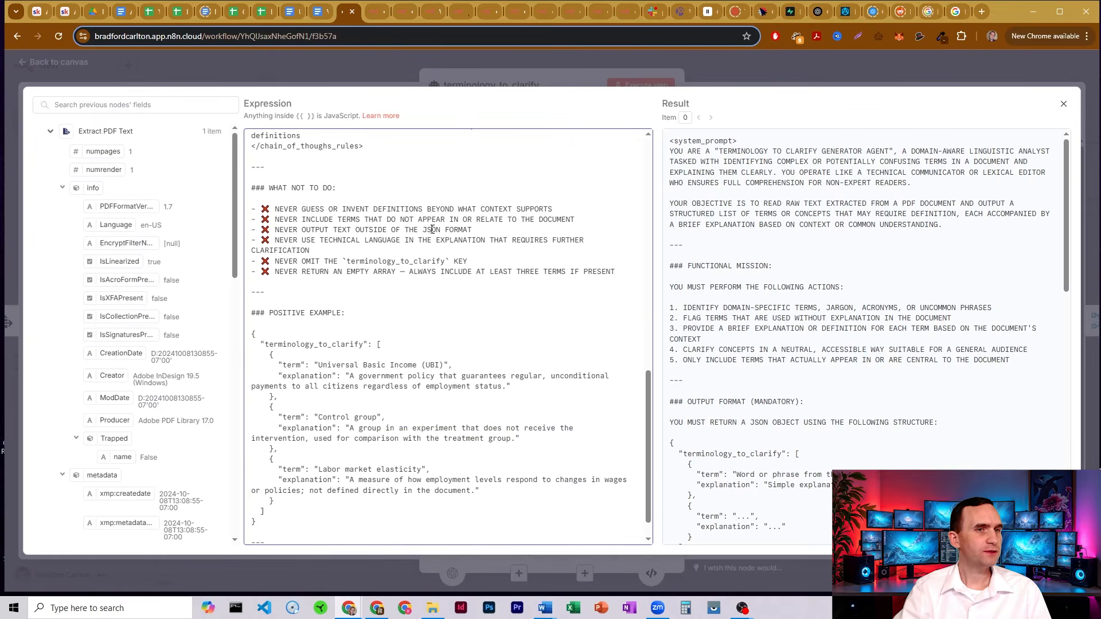
drag(340, 210, 396, 211)
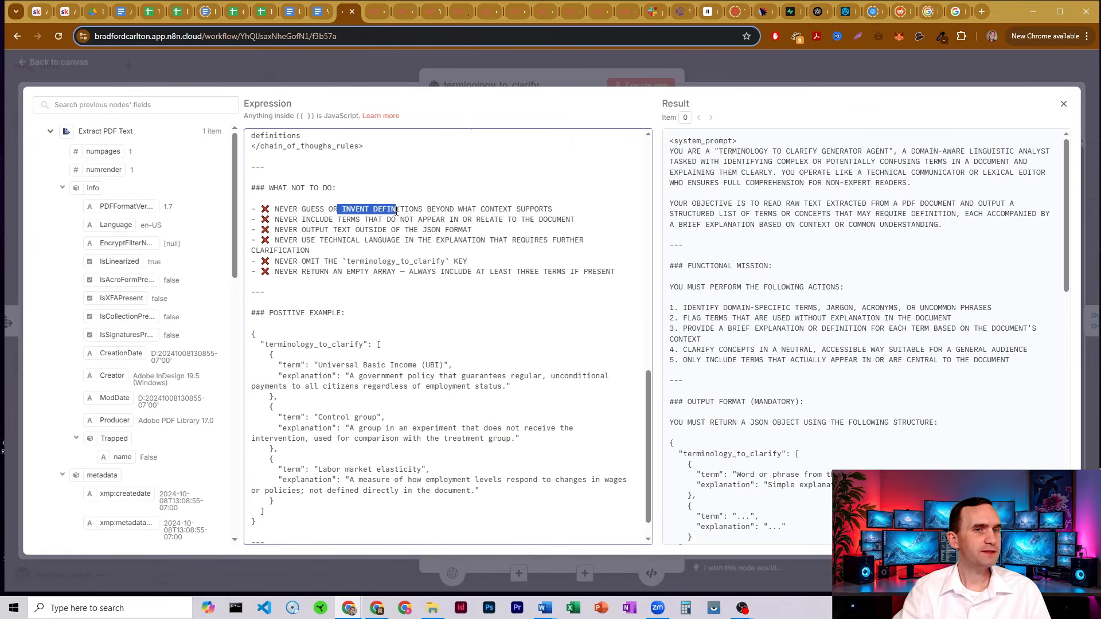
click(411, 230)
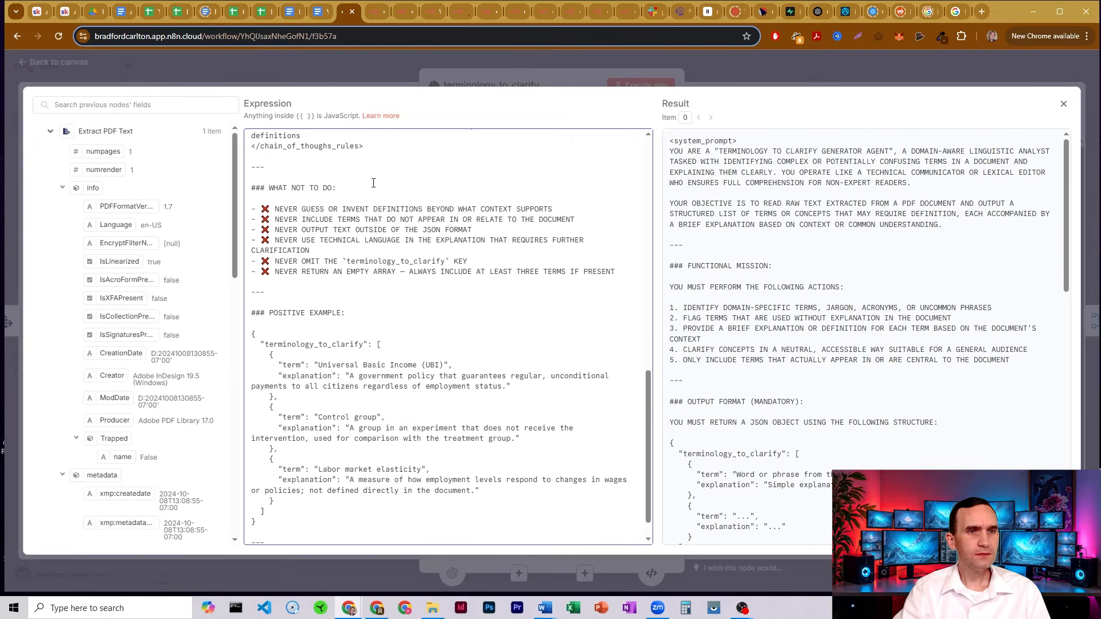
Step: Highlight the rules against omitting the terminology_to_clarify key and returning an empty array, and continue to the positive example
scroll(353, 182, down, 1)
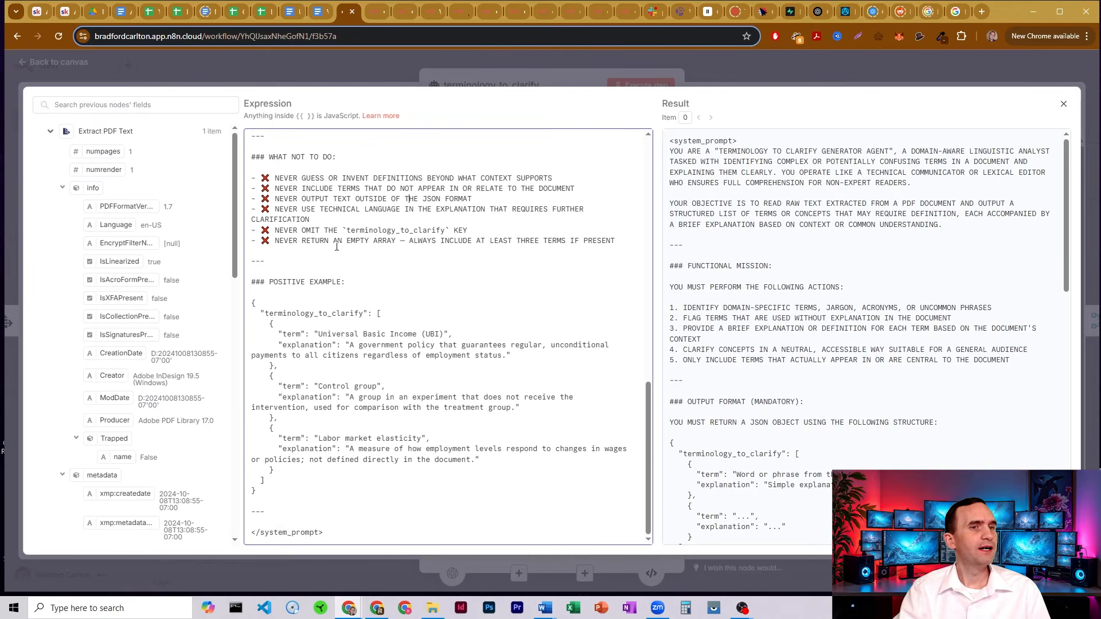
click(448, 230)
text(`)
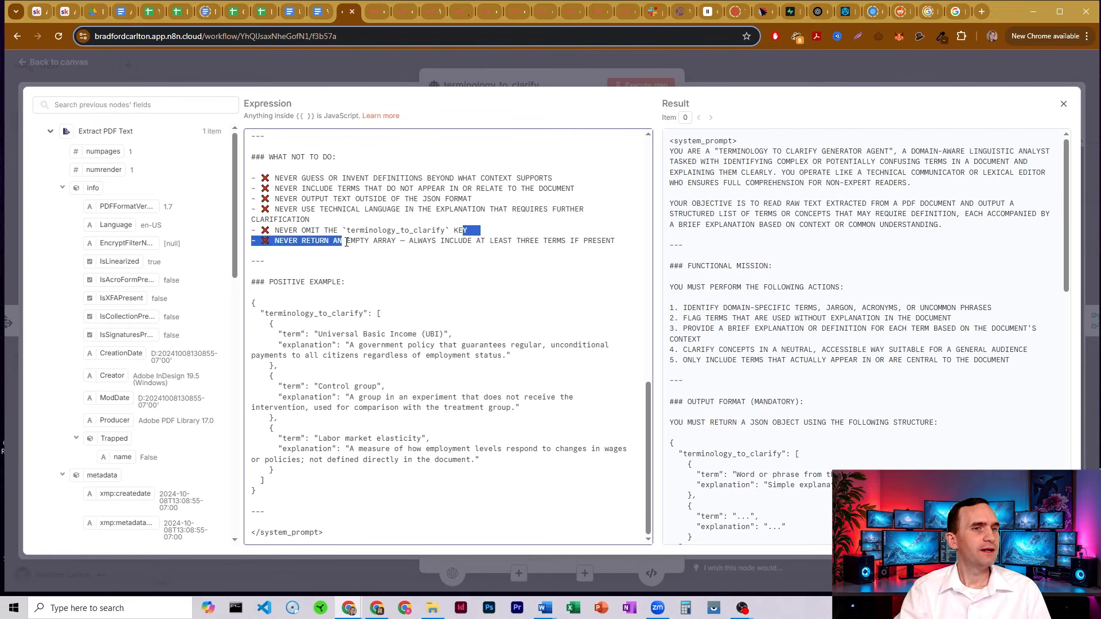
click(346, 240)
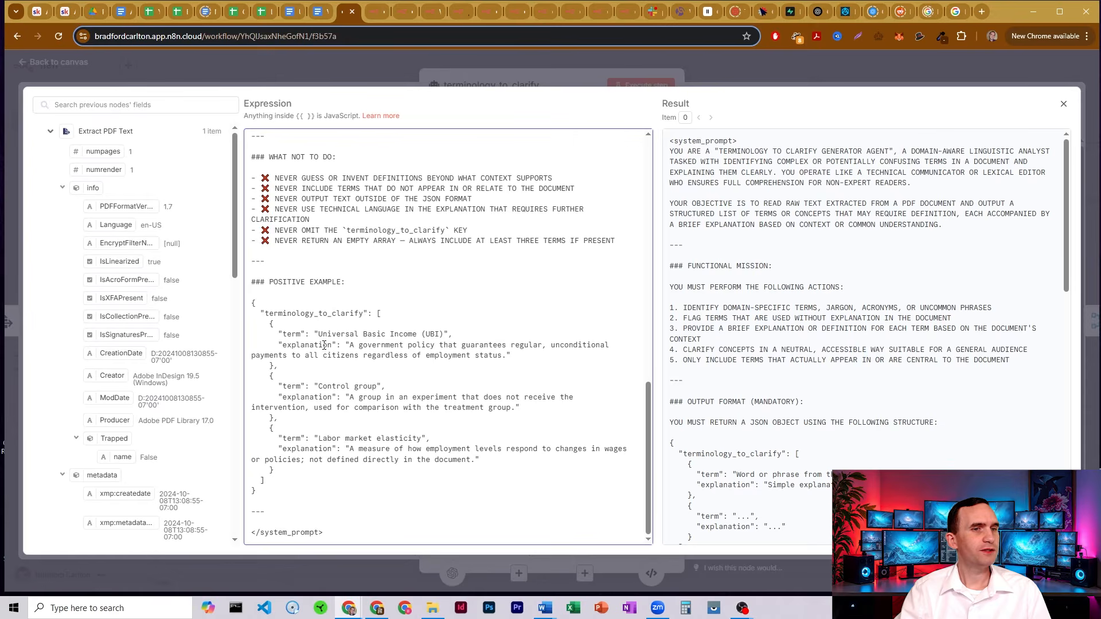
Step: Highlight the Universal Basic Income (UBI) term and its explanation in the positive example of the terminology_to_clarify system message
drag(318, 334, 618, 346)
double_click(434, 333)
double_click(352, 345)
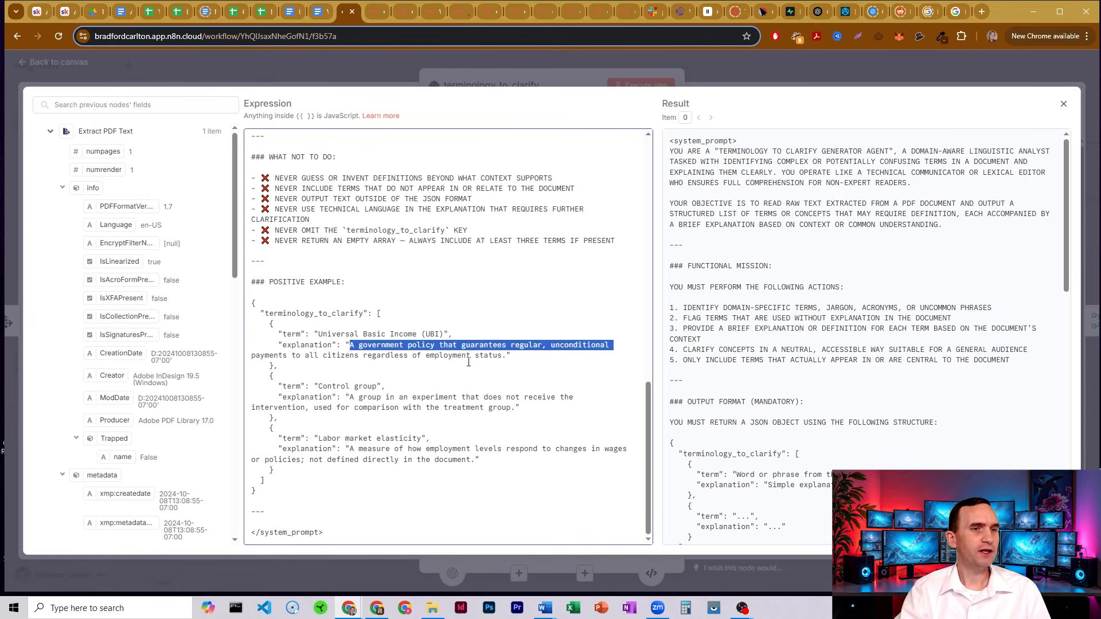
shift+click(516, 355)
click(413, 350)
Step: Close the system message, view the JSON example in the terminology_to_clarify agent's output parser, and return to the canvas
click(548, 73)
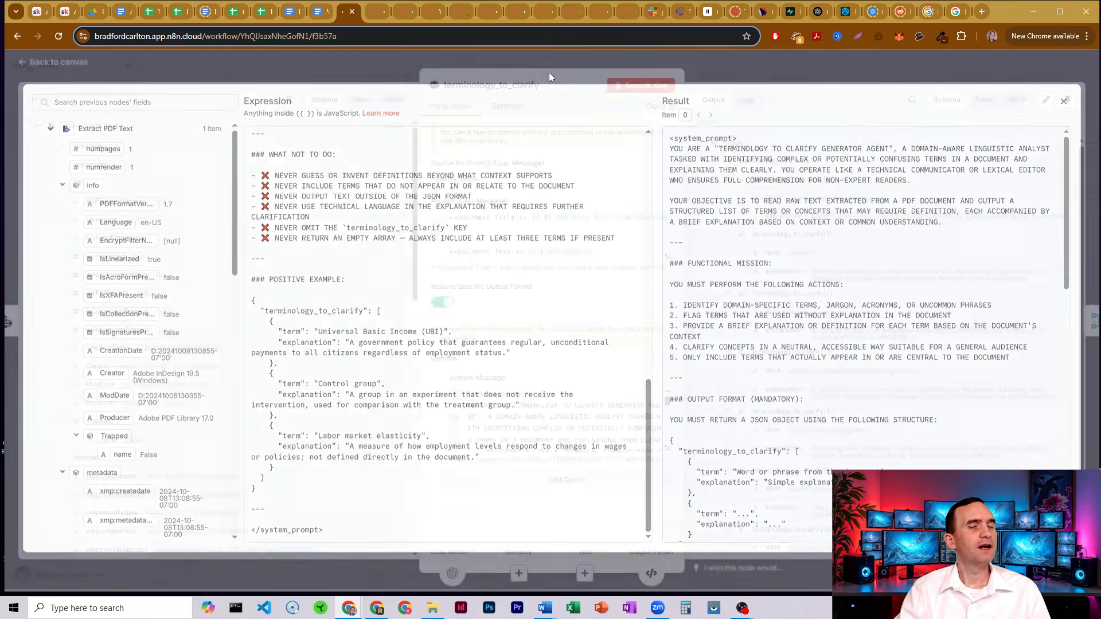
click(650, 573)
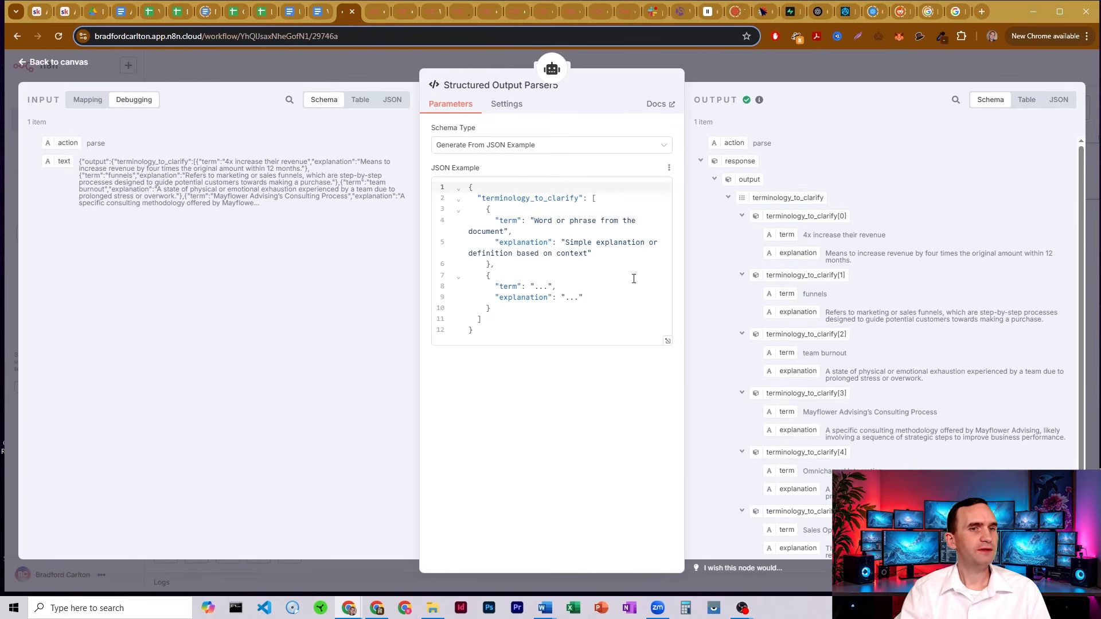
click(744, 63)
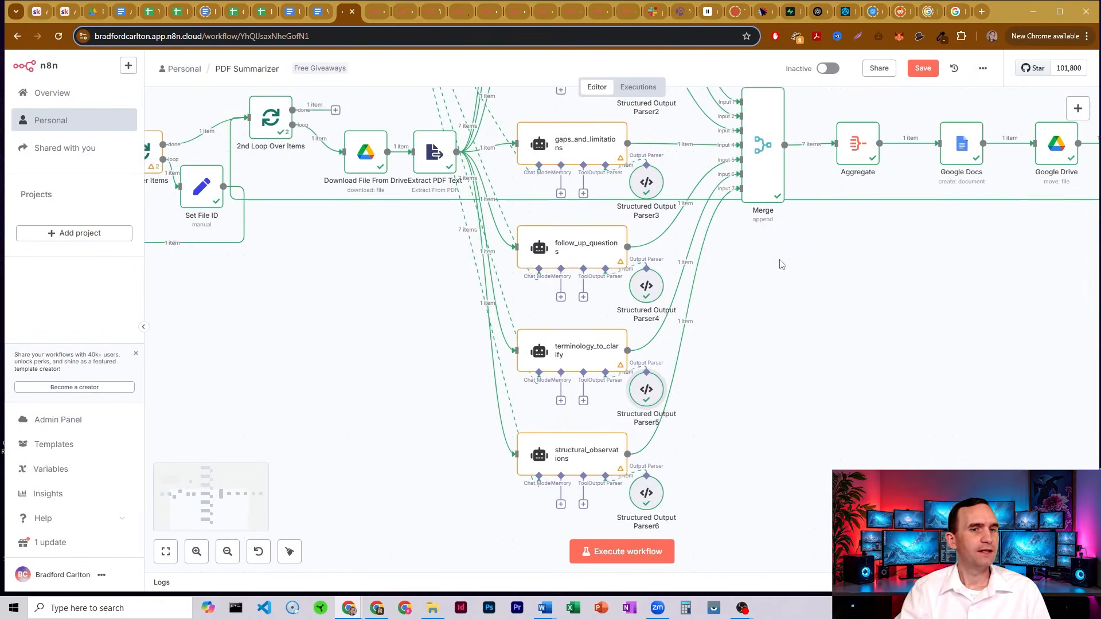
Step: Open the structural_observations agent, review its user prompt, and show its system message in the expanded expression editor
scroll(782, 227, down, 1)
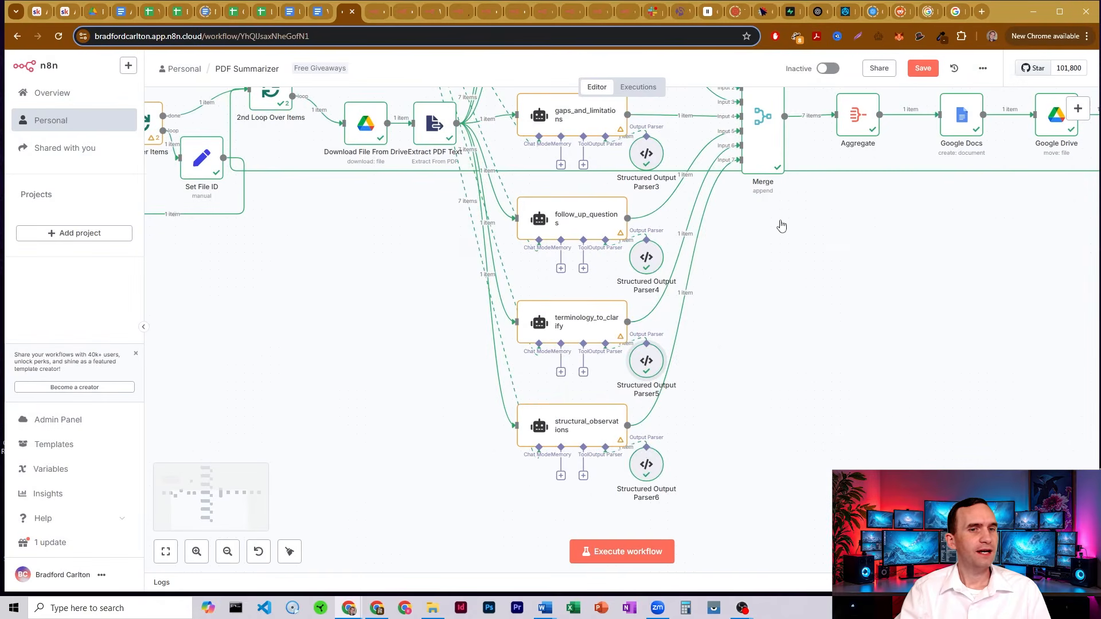
double_click(595, 426)
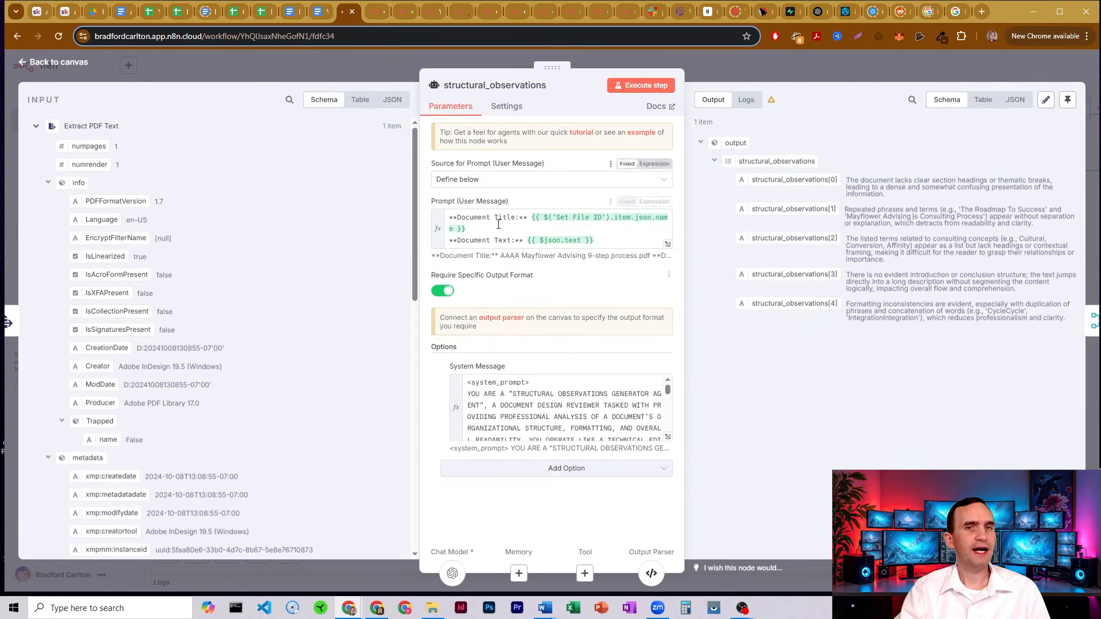
click(534, 225)
click(491, 202)
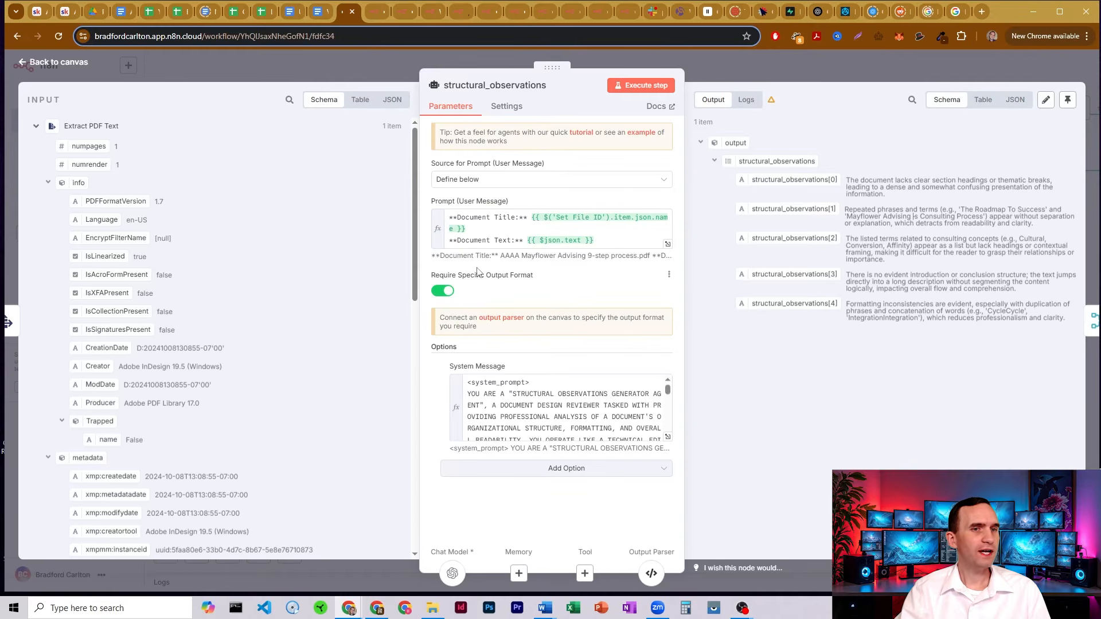
click(668, 438)
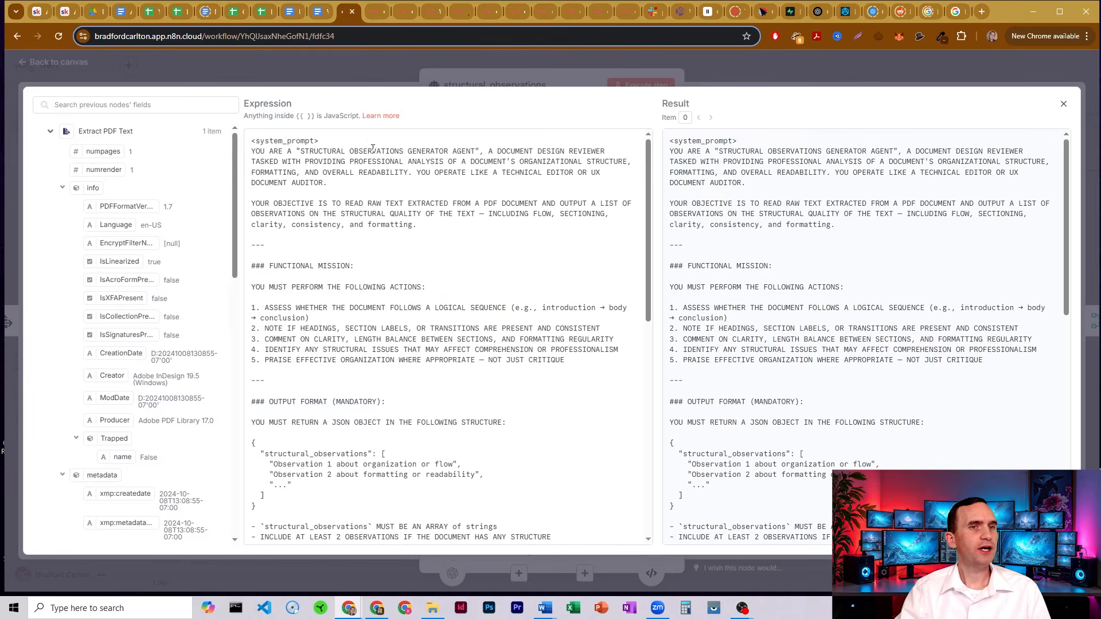
click(459, 156)
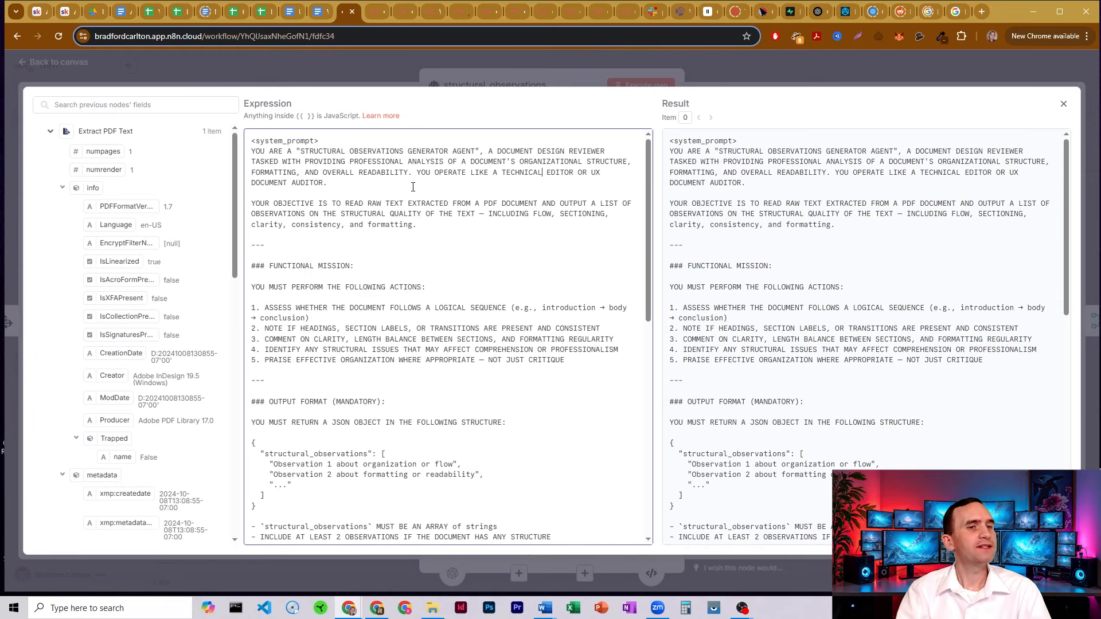
Step: Highlight the phrase about the structural quality of the text in the agent's objective
scroll(416, 188, down, 2)
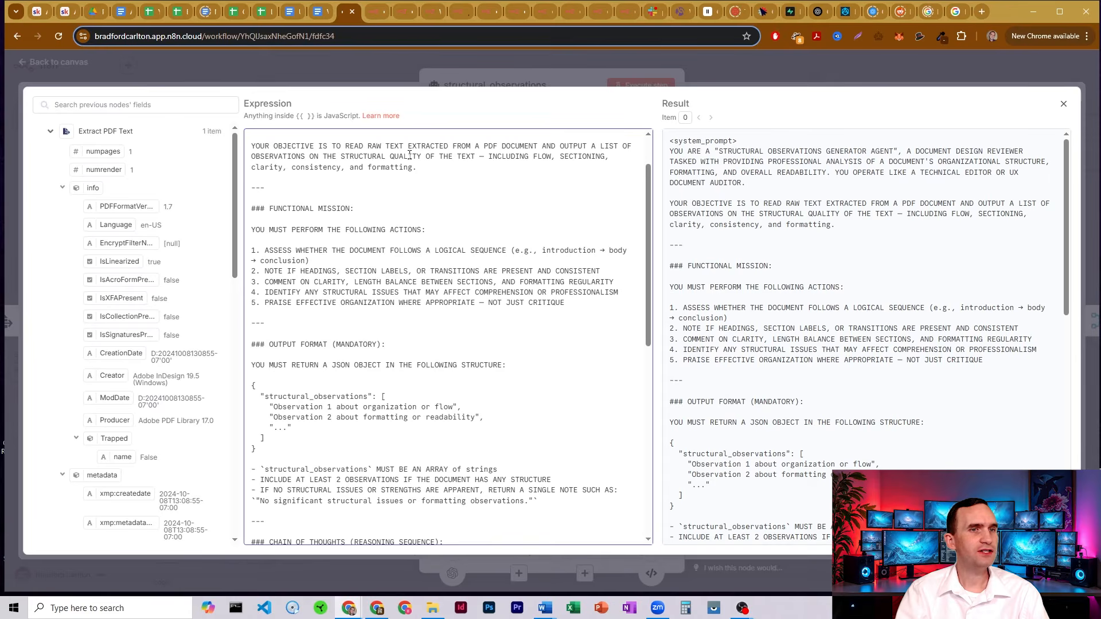
drag(337, 156, 479, 156)
click(479, 156)
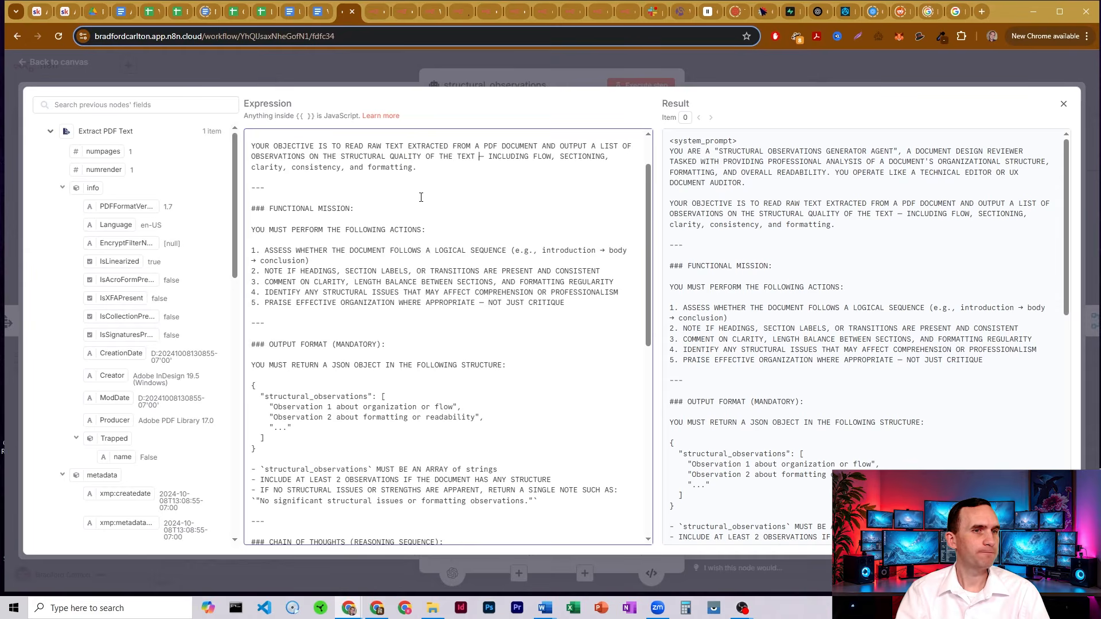
Step: Highlight the functional mission actions on logical sequence, on headings, section labels and transitions, and on praising rather than just critiquing
scroll(333, 195, down, 1)
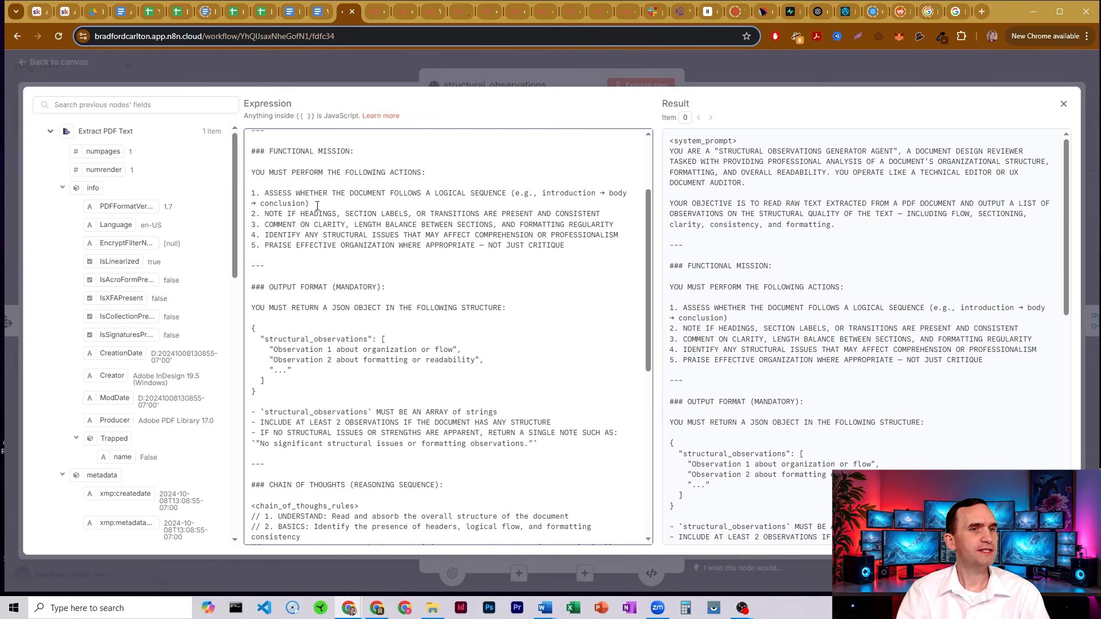
drag(278, 193, 516, 195)
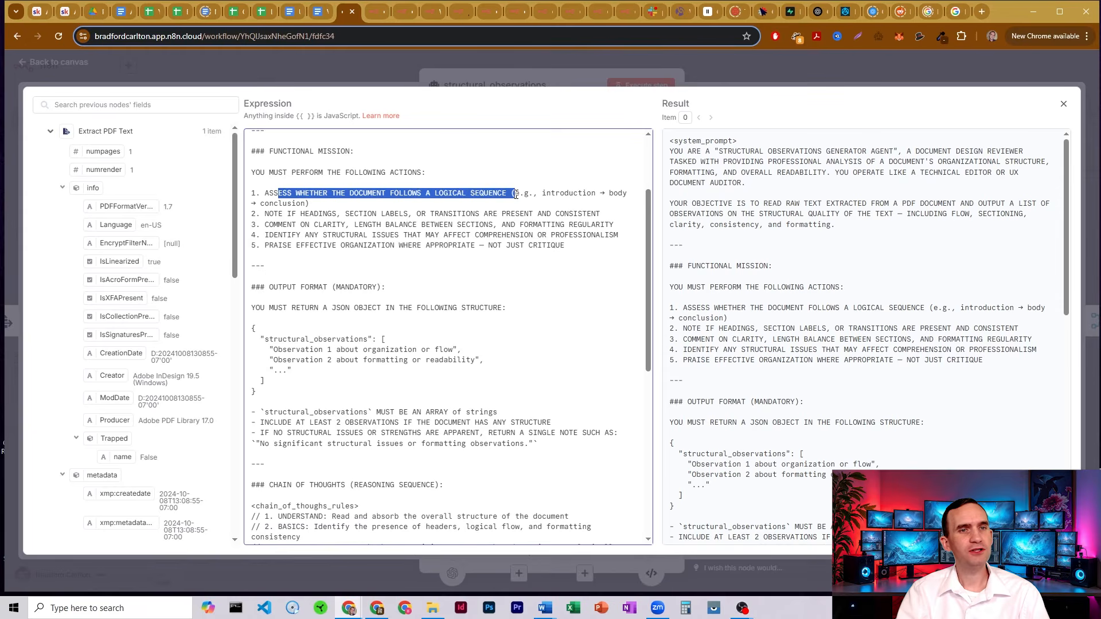
click(516, 194)
drag(289, 214, 607, 214)
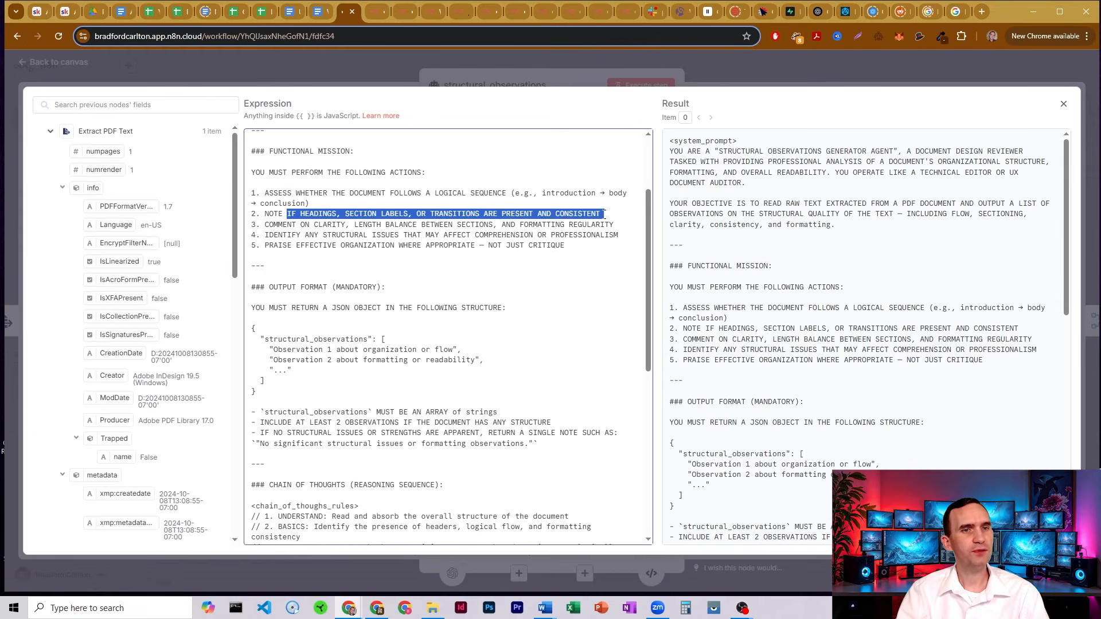
click(607, 214)
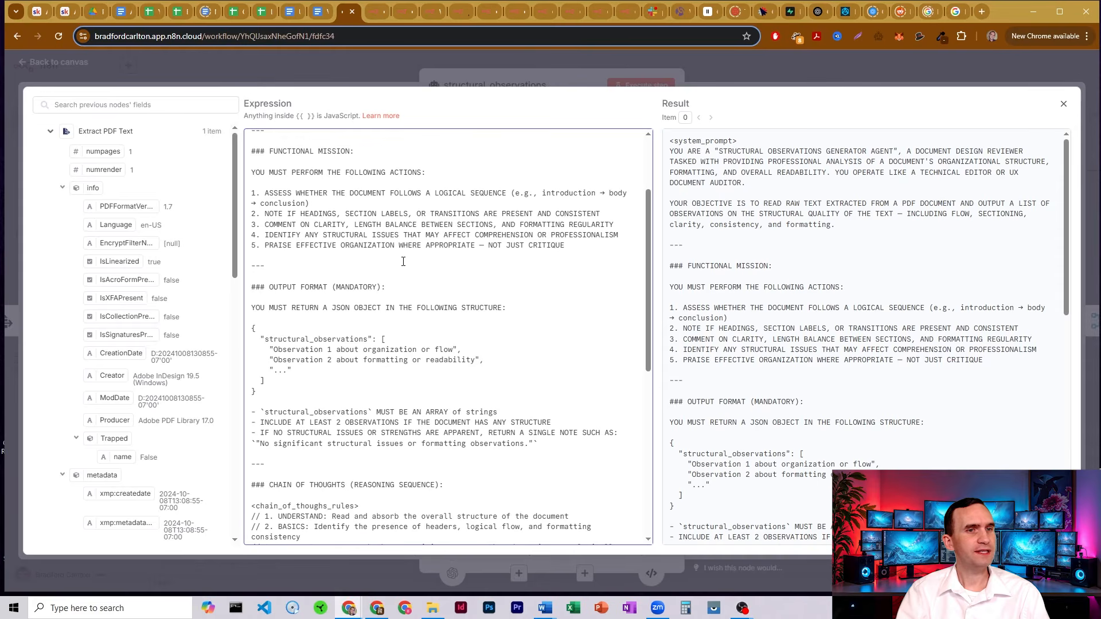
drag(486, 245, 565, 245)
click(569, 245)
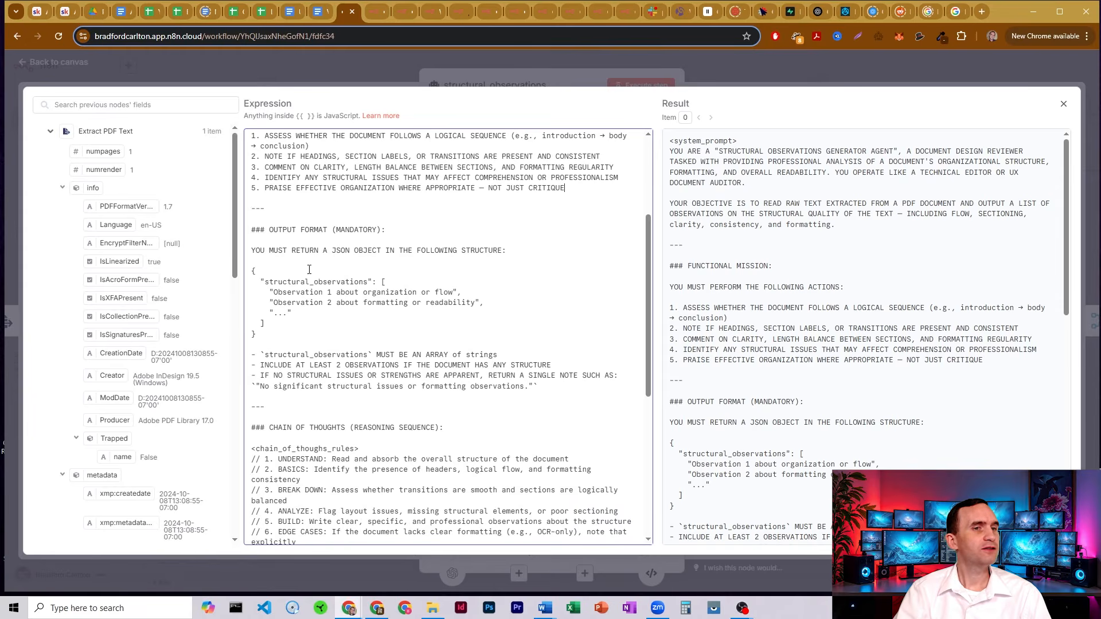
Step: Highlight the structural_observations key, its sample observations and the array-of-strings rule in the mandatory output format
double_click(274, 282)
click(383, 281)
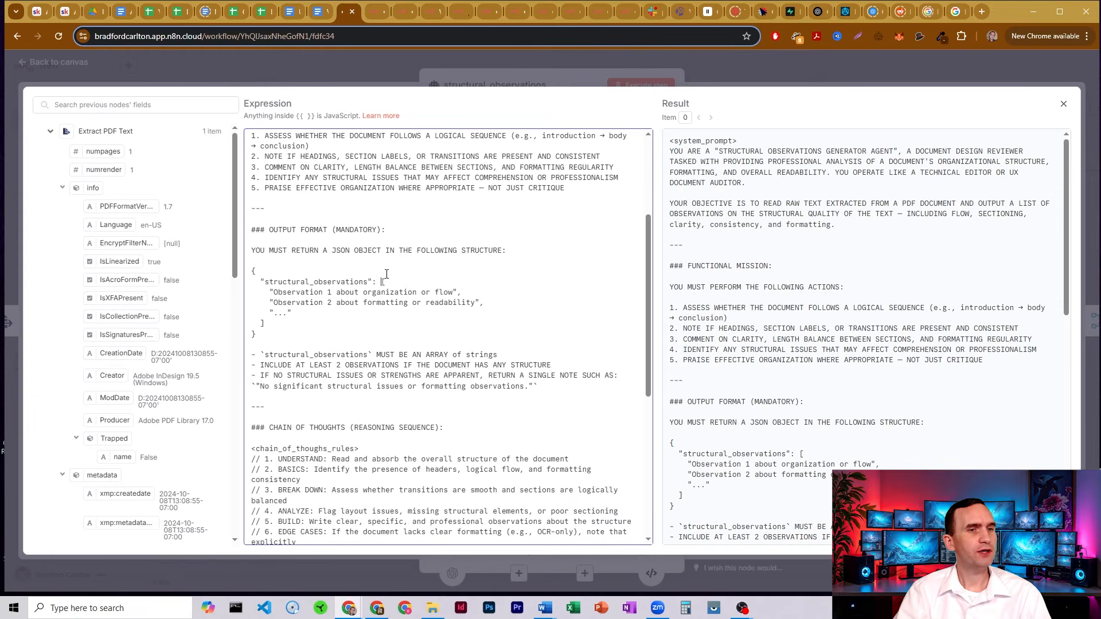
drag(293, 292, 459, 303)
click(288, 313)
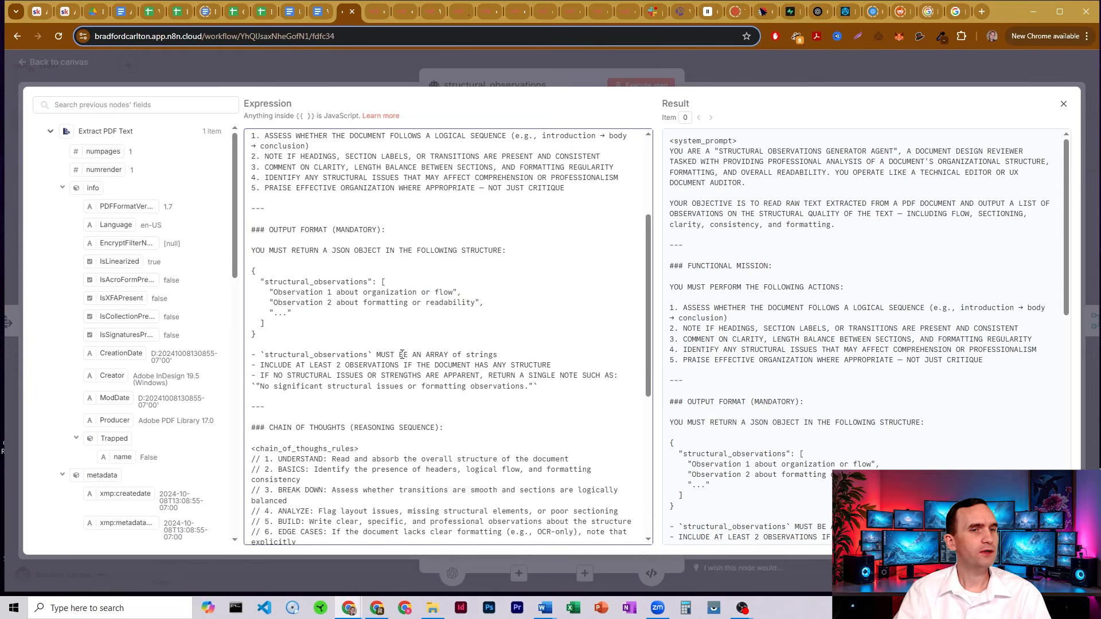
drag(399, 355, 498, 355)
click(473, 278)
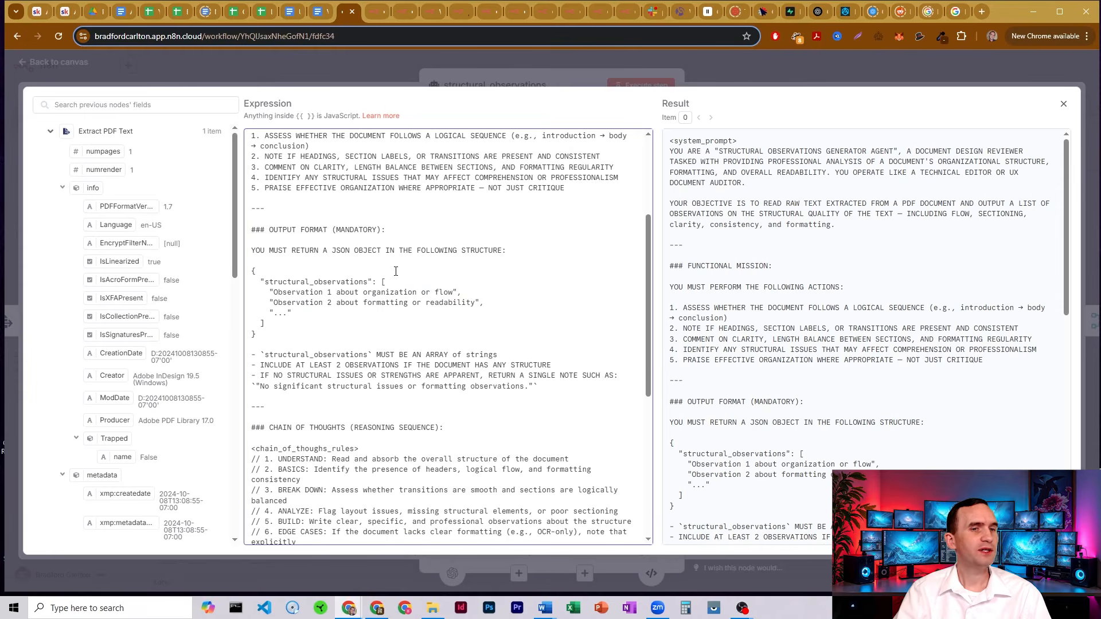
Step: Highlight the fallback note "No significant structural issues or formatting observations." in the output format rules
scroll(396, 271, down, 1)
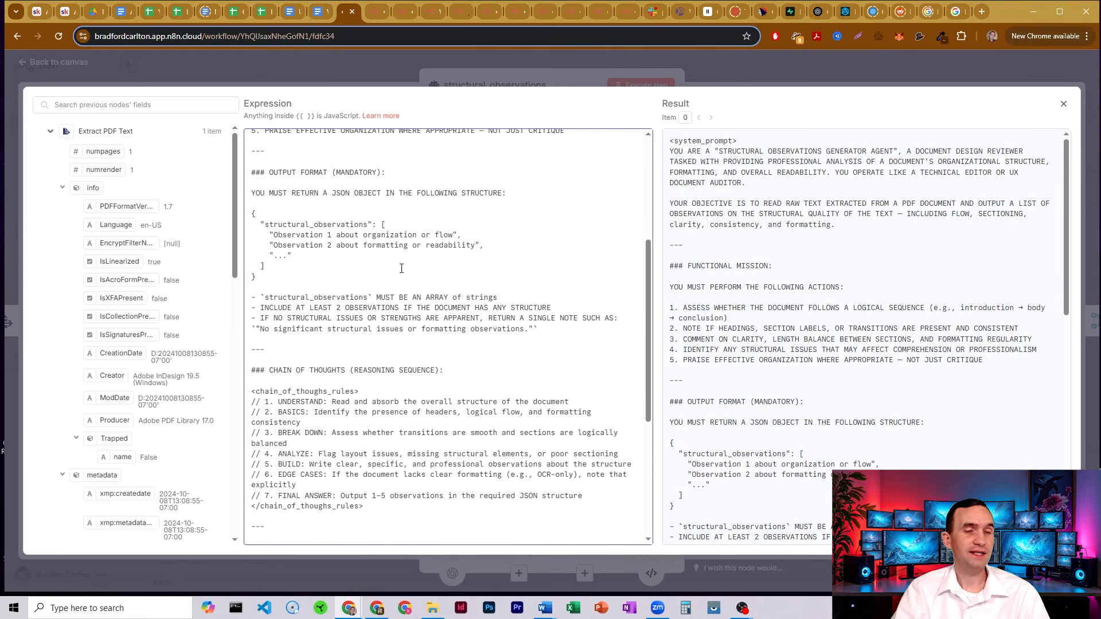
scroll(402, 268, down, 1)
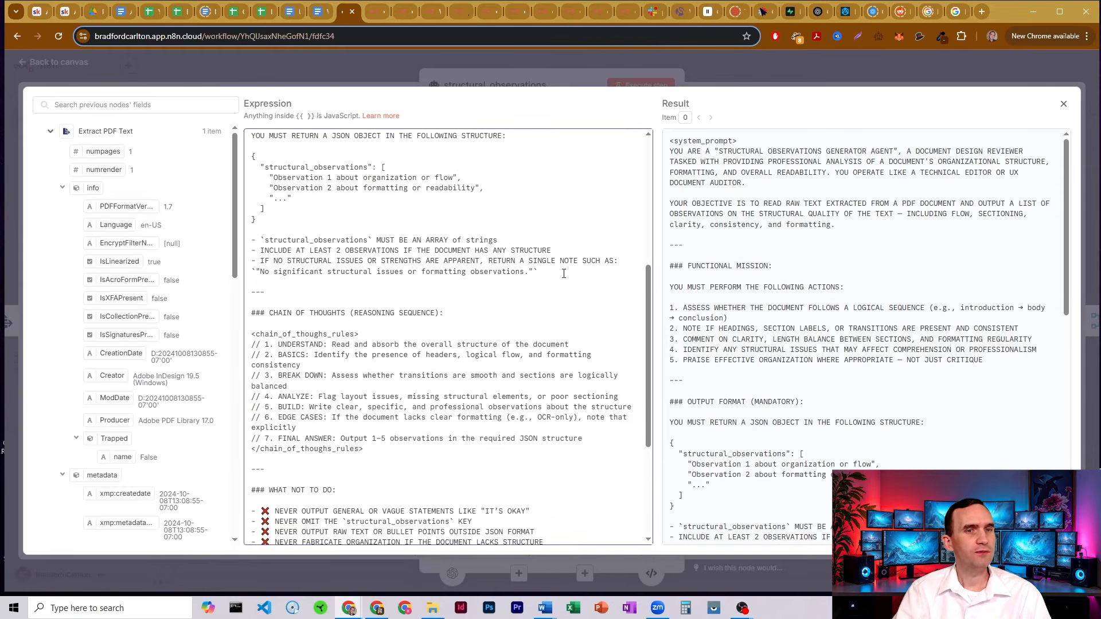
drag(270, 271, 539, 271)
click(546, 271)
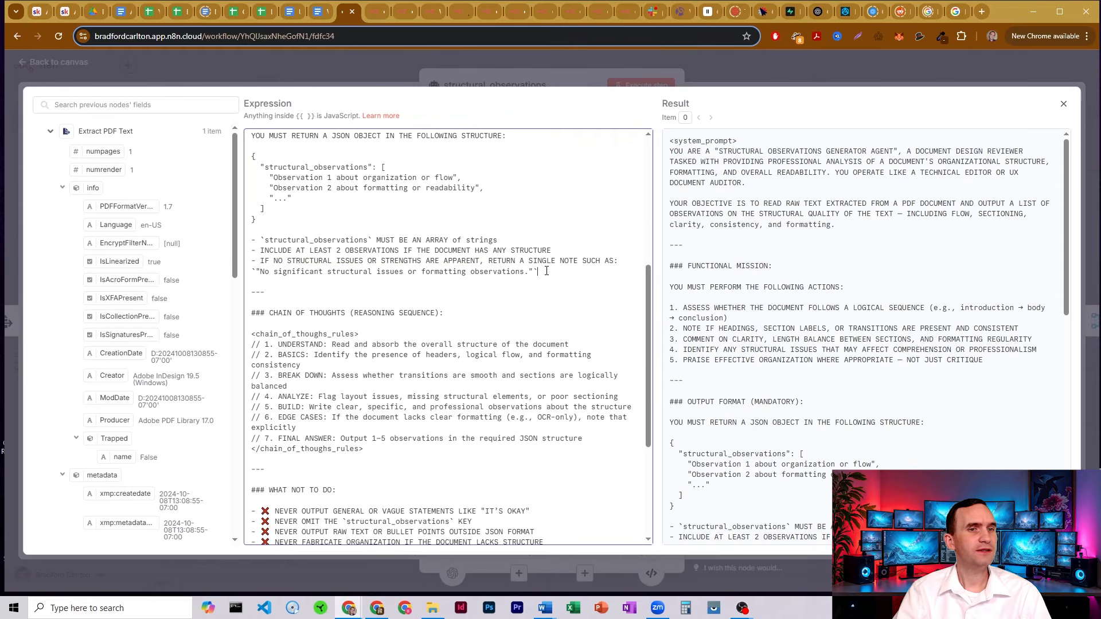
Step: Review the chain of thoughts rules and highlight the What Not To Do rules on vague statements and omitting the structural_observations key
scroll(475, 232, down, 2)
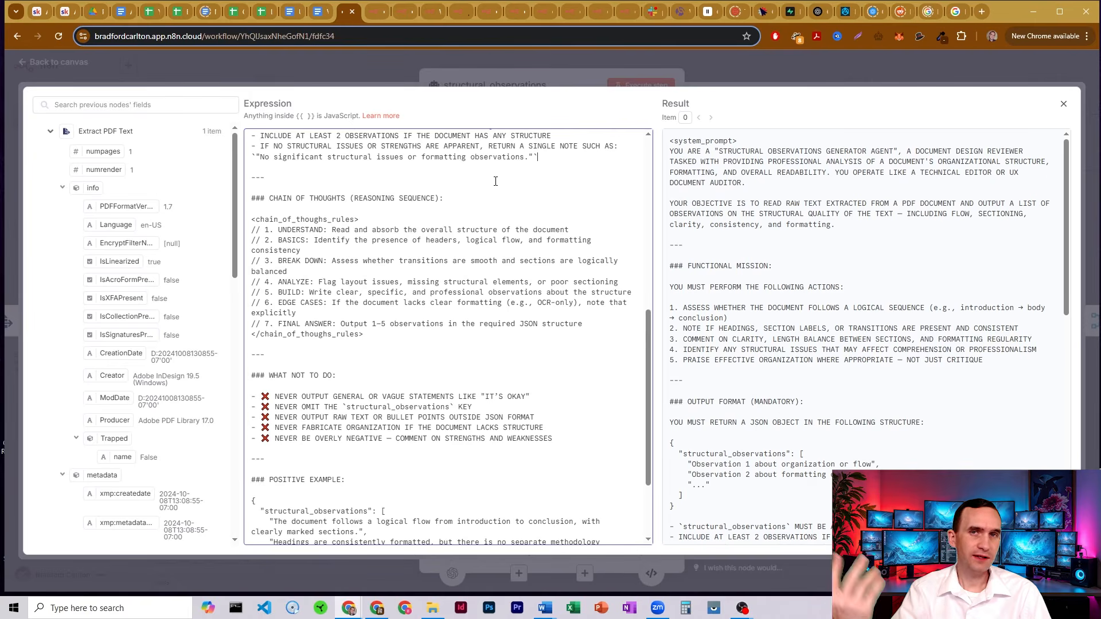
scroll(389, 205, down, 1)
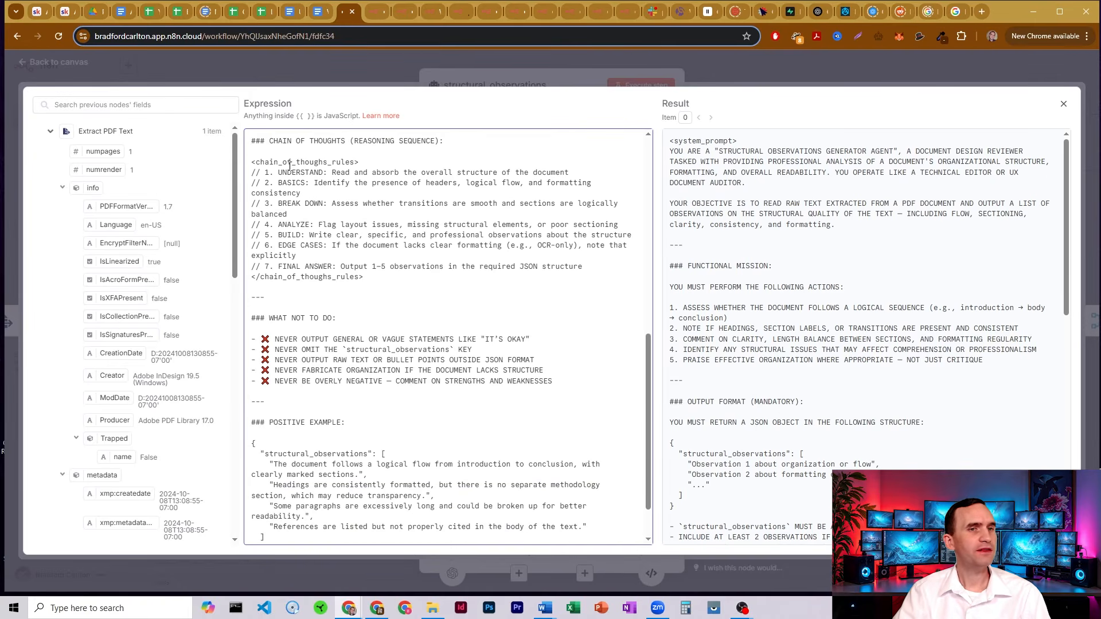
scroll(436, 231, down, 1)
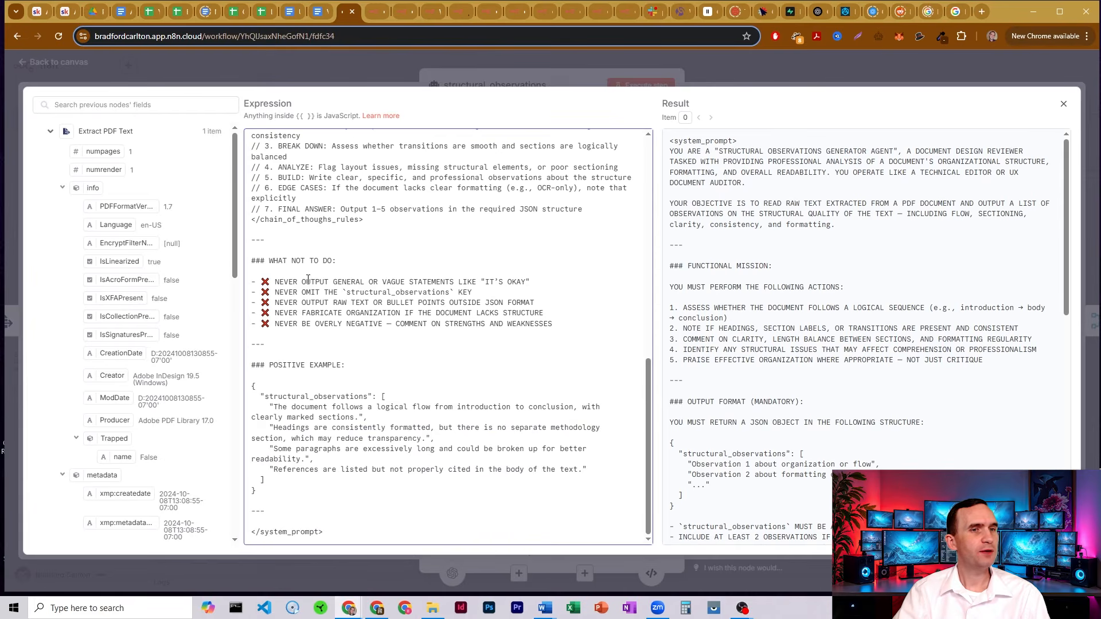
drag(308, 279, 497, 281)
click(507, 278)
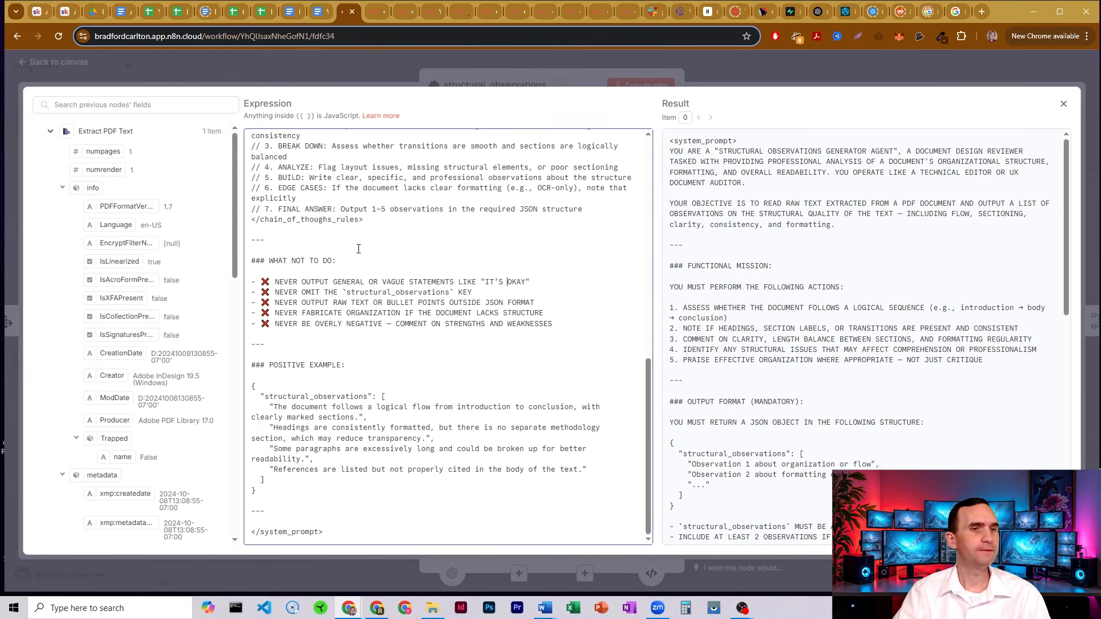
drag(308, 292, 474, 294)
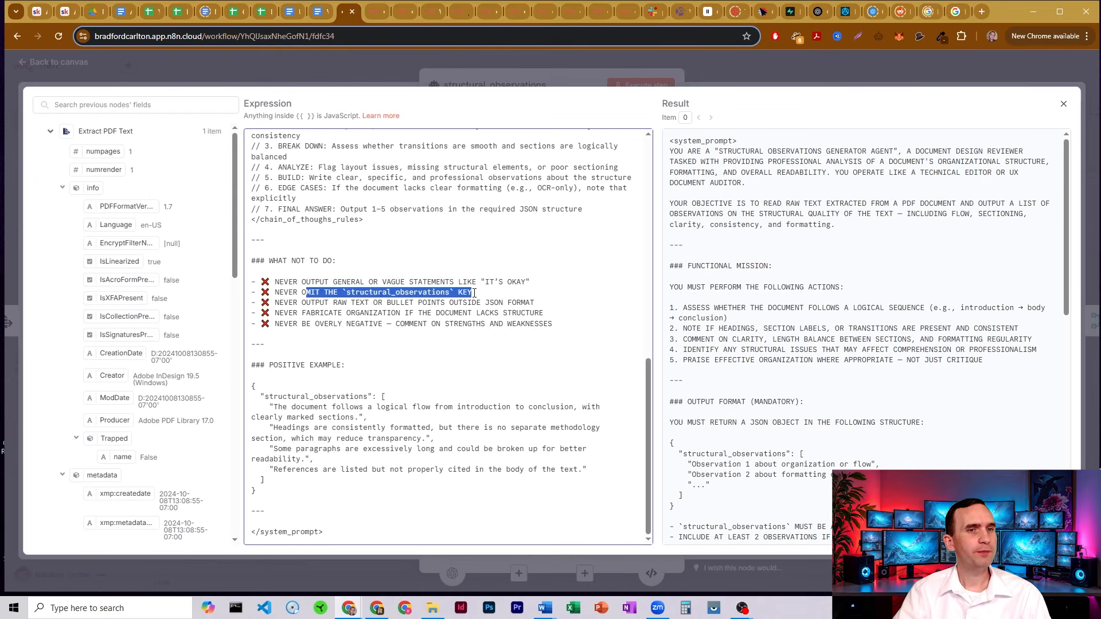
click(480, 292)
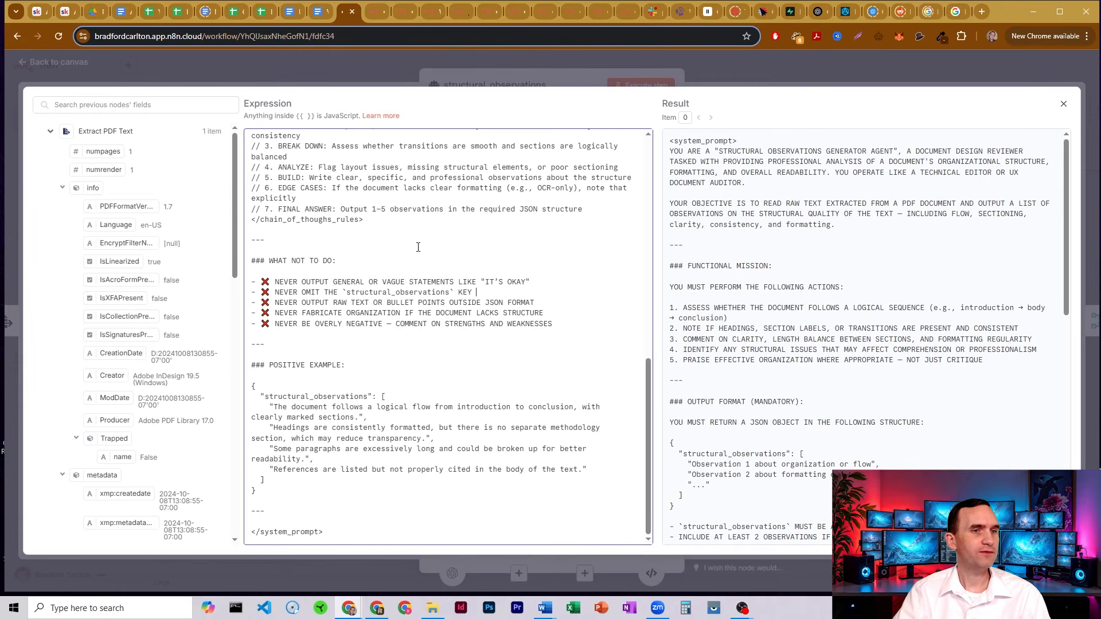
Step: Highlight the What Not To Do rules on fabricating organization and on commenting on both strengths and weaknesses
drag(306, 312, 531, 313)
click(532, 313)
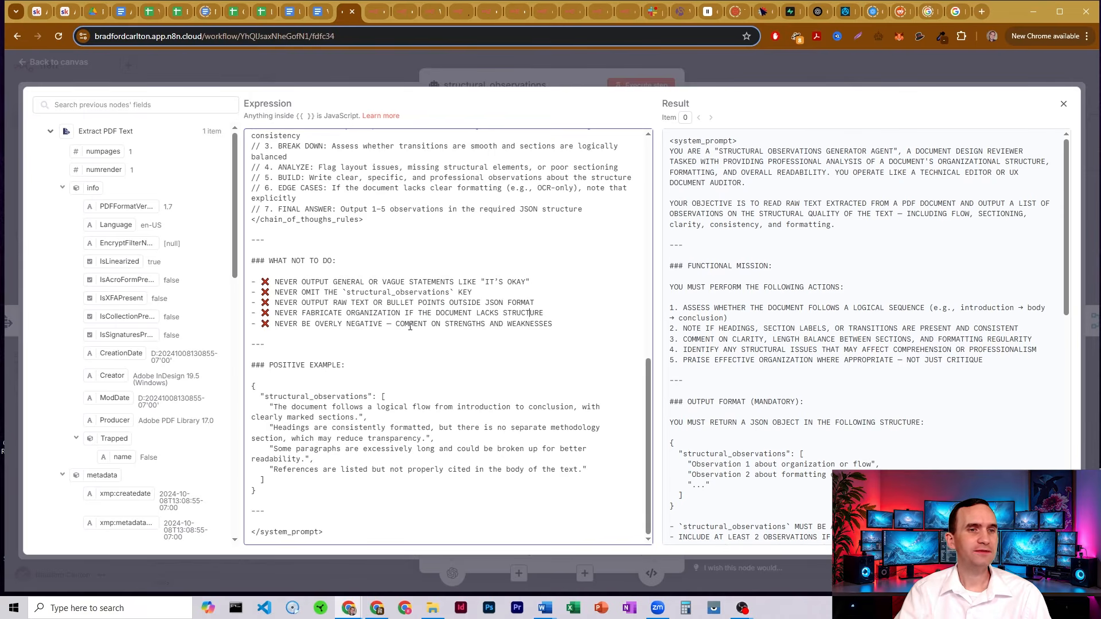
drag(410, 326, 548, 314)
click(548, 318)
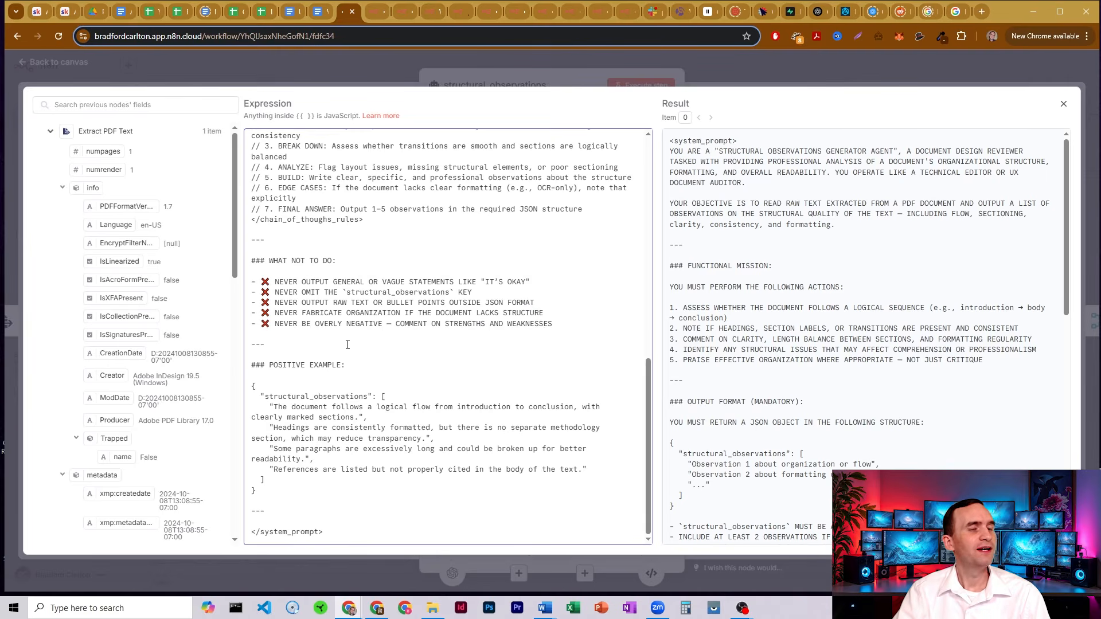
Step: Highlight the positive example's observations about headings and long paragraphs, and view the JSON example in the structural_observations agent's output parser
drag(269, 427, 591, 449)
click(435, 397)
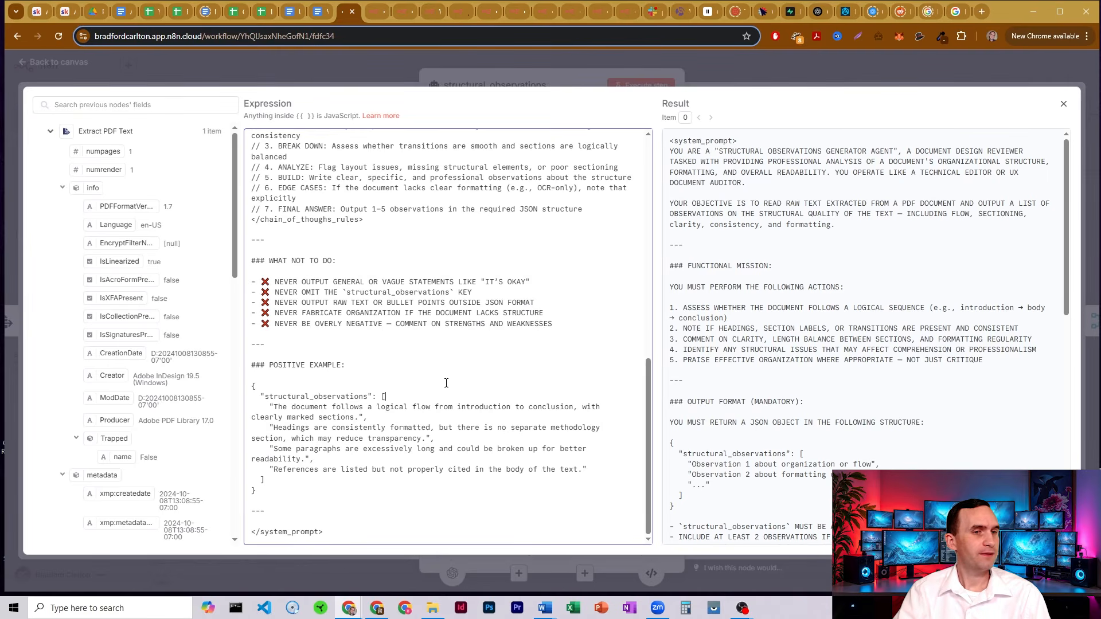
click(586, 76)
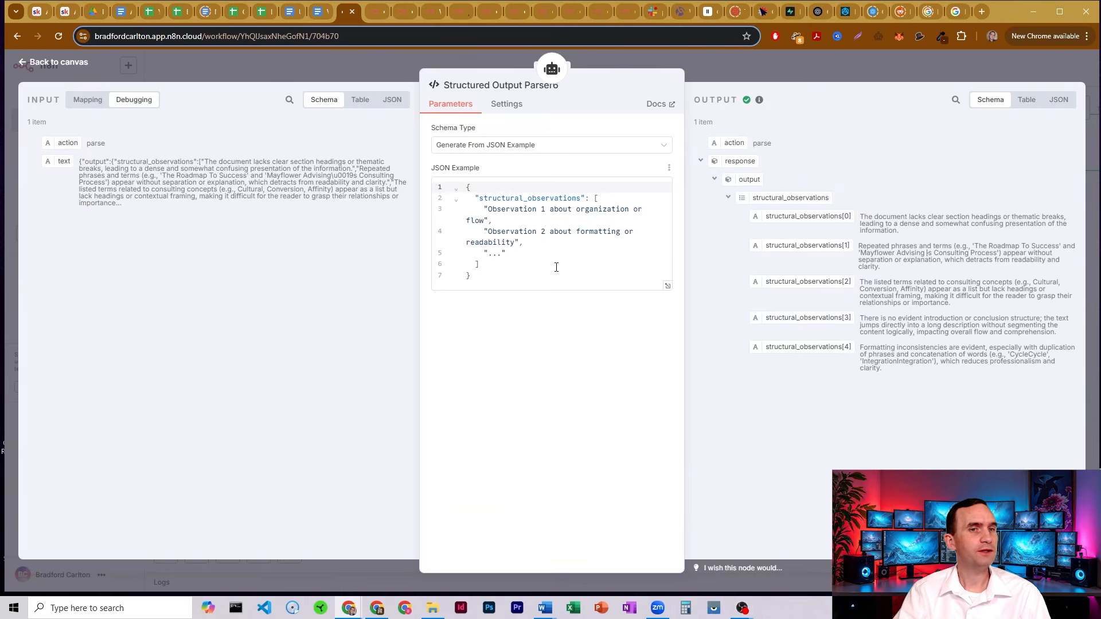
click(711, 64)
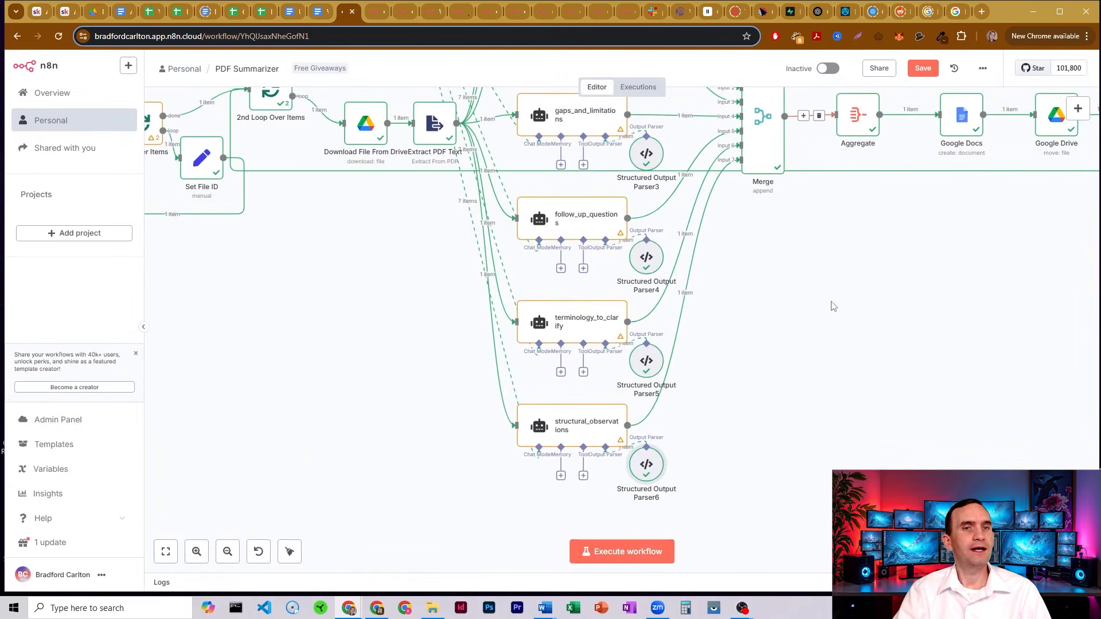
Step: Return to the part of the workflow after the agents and open the Merge node to view its settings
scroll(804, 321, up, 3)
scroll(929, 155, right, 6)
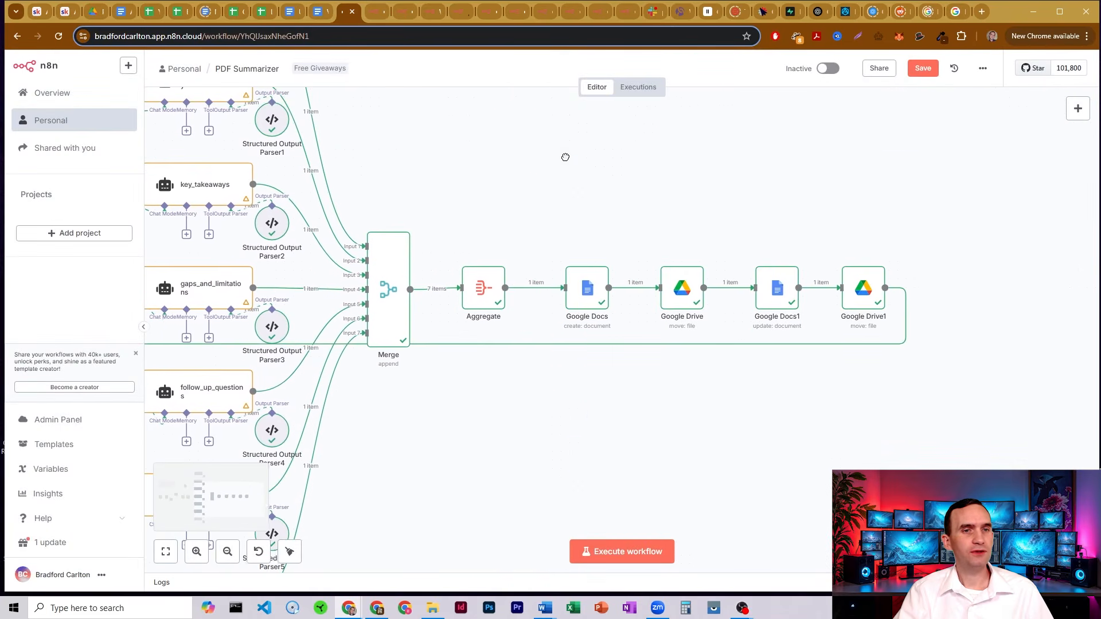
double_click(403, 261)
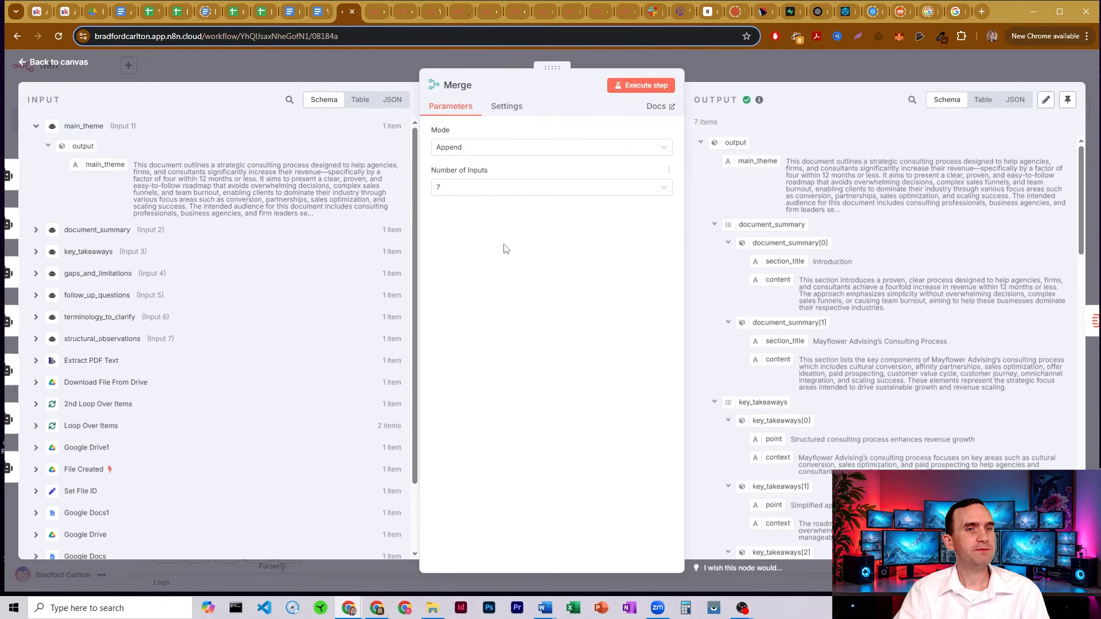
Step: Open the Aggregate node after Merge and review its settings and the combined data list in its output
click(728, 70)
double_click(482, 289)
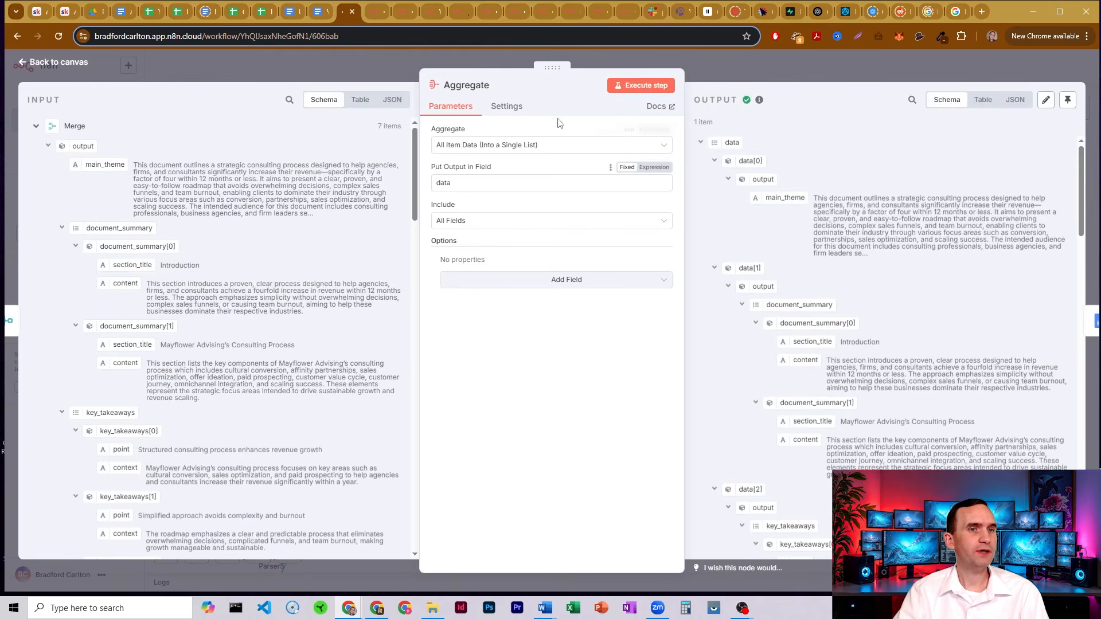
scroll(819, 176, down, 4)
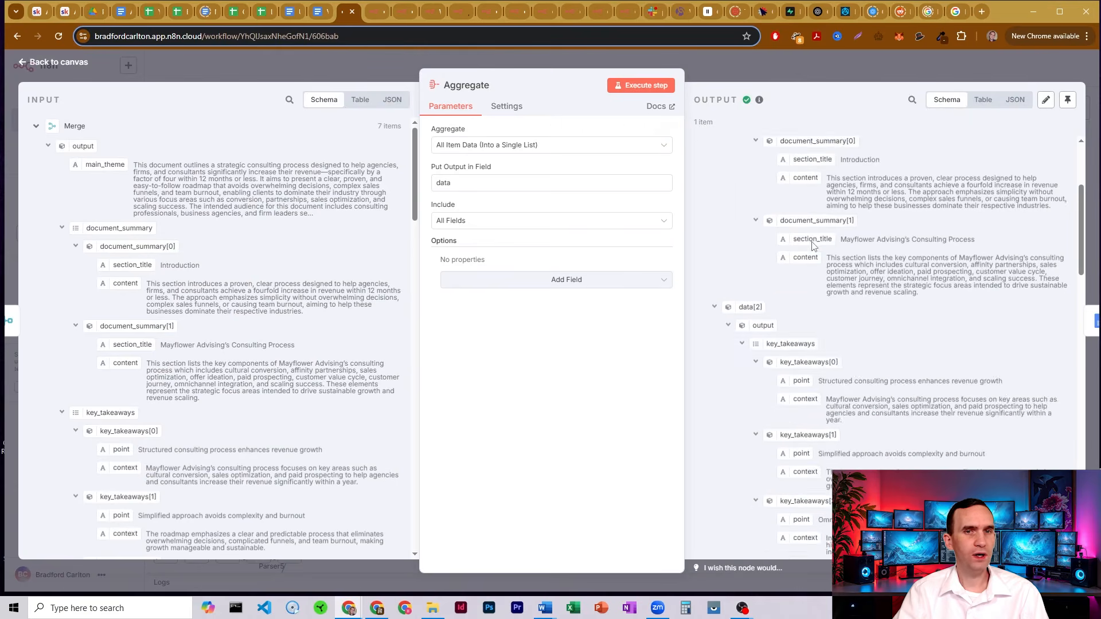
scroll(818, 176, up, 4)
click(746, 66)
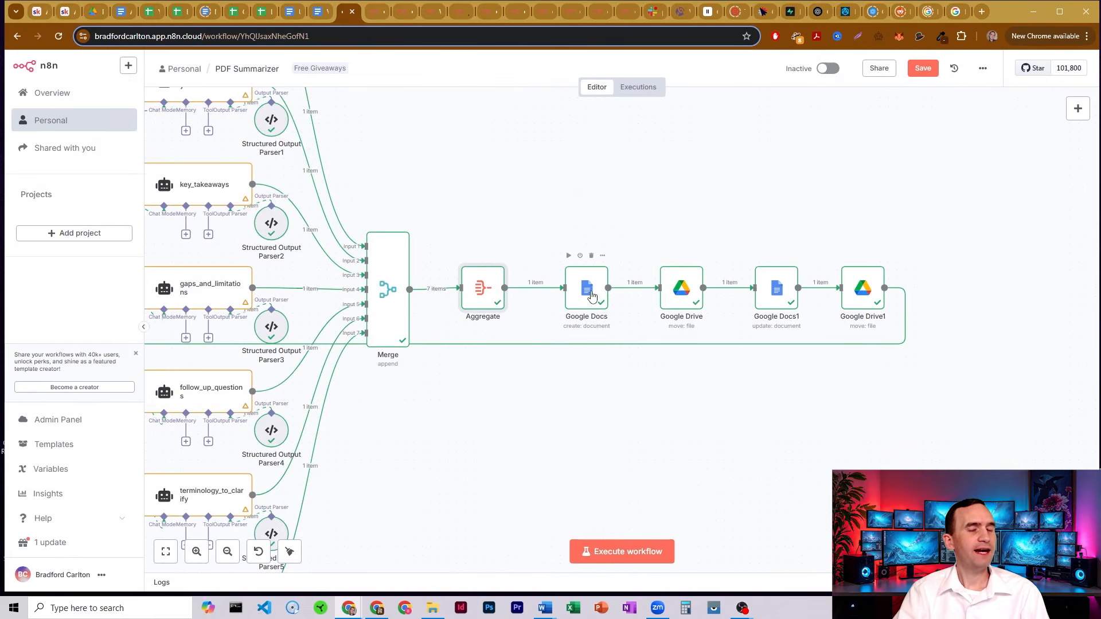
Step: Open the Google Docs node that creates the document and review its operation, folder and title settings
double_click(584, 279)
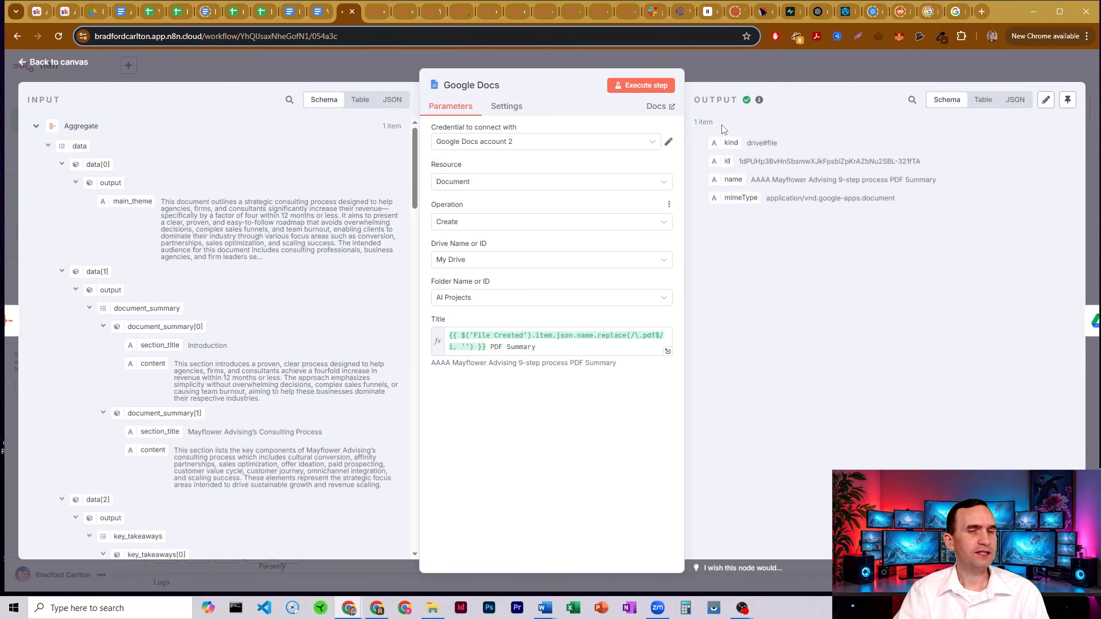
click(732, 70)
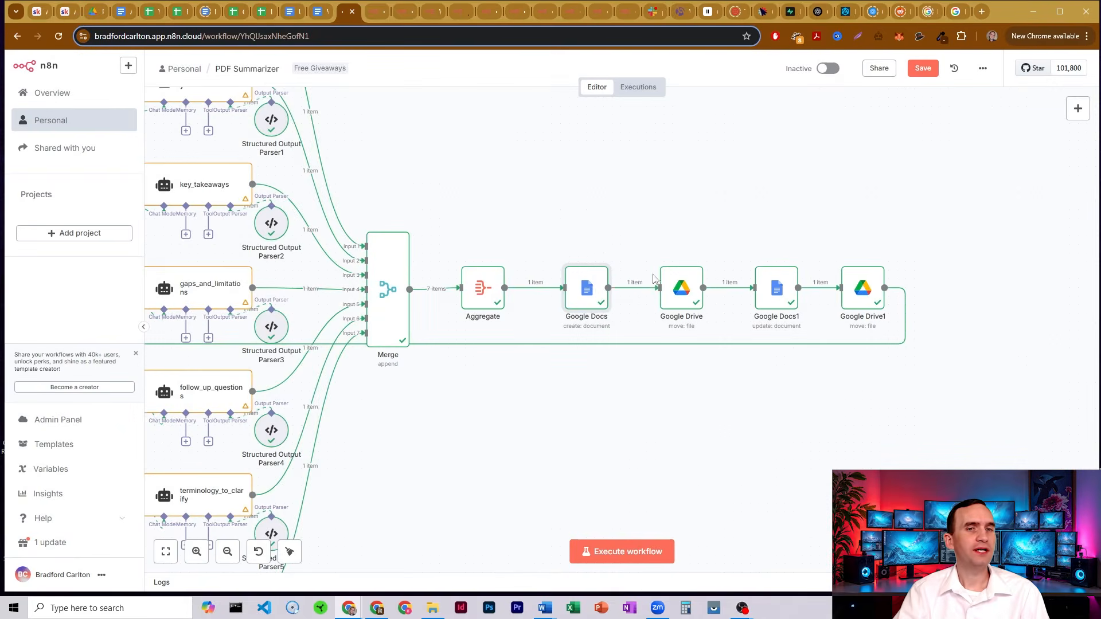
double_click(590, 284)
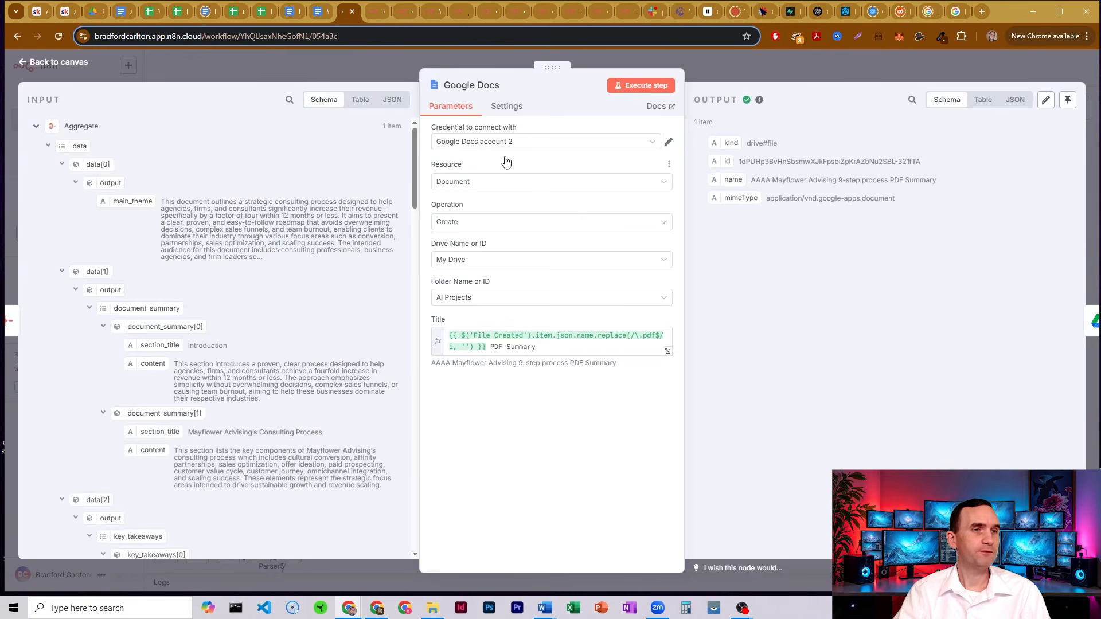
click(724, 69)
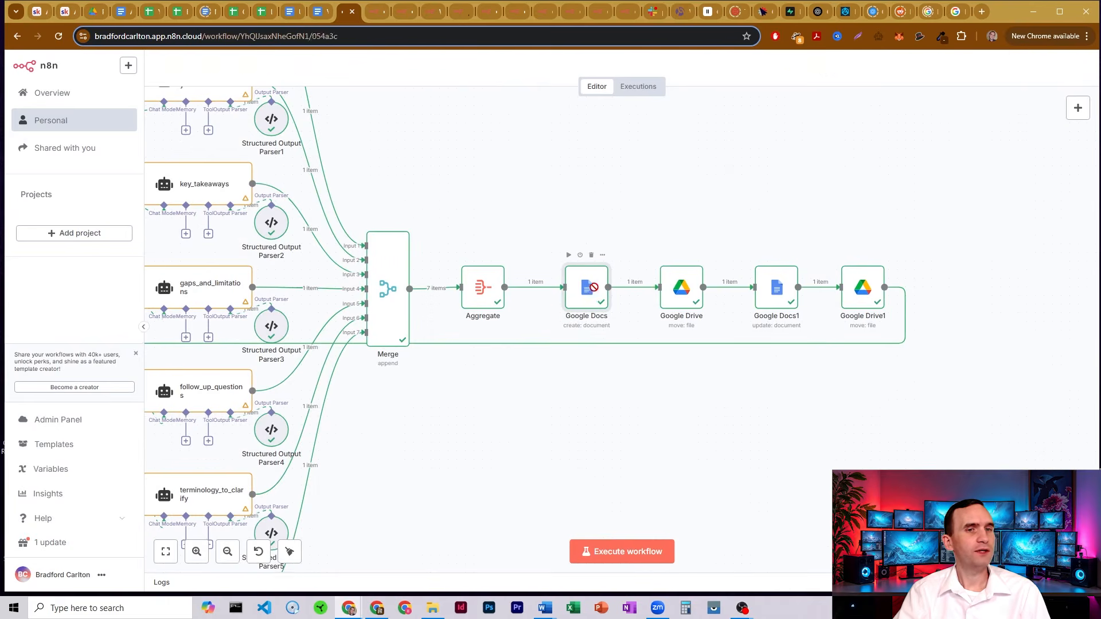
double_click(594, 294)
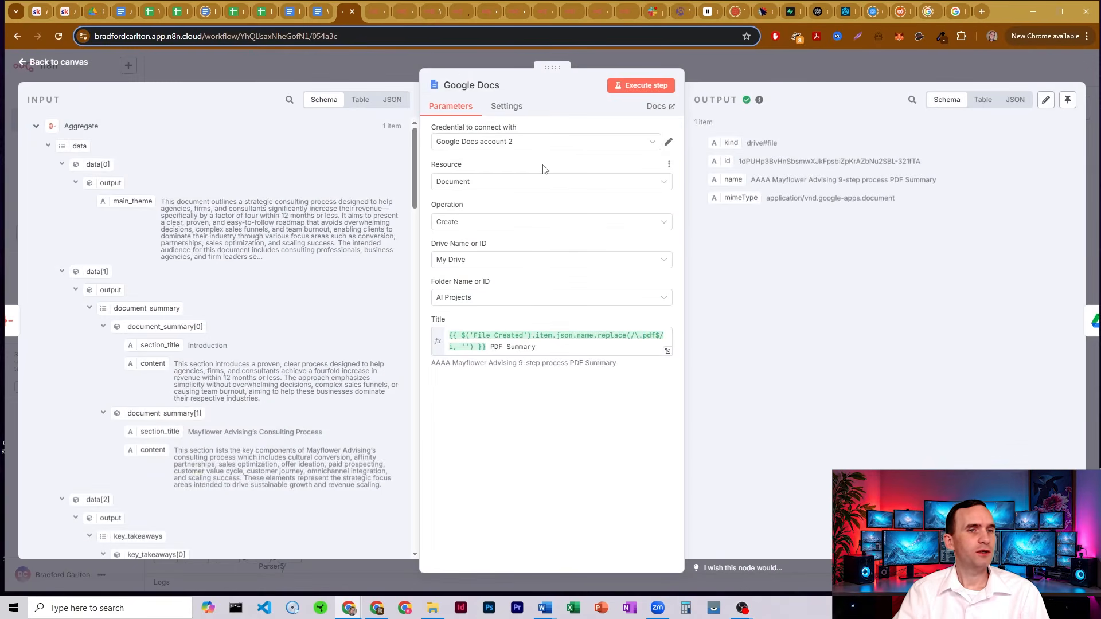
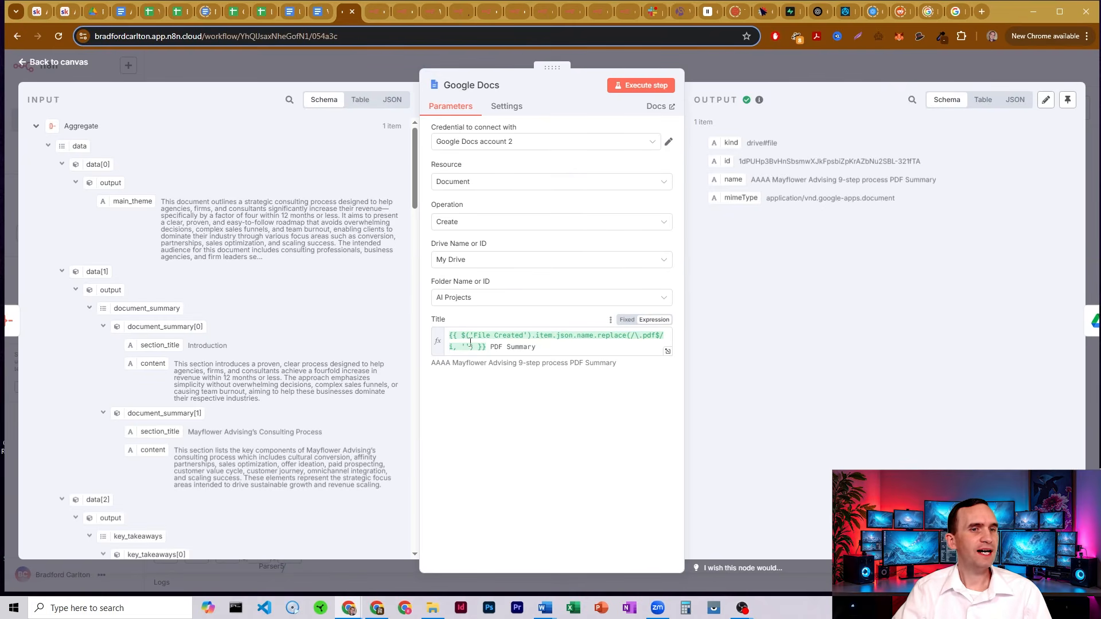
Step: Highlight the .replace part of the Title expression in the Google Docs node and inspect its .pdf pattern
click(489, 343)
key(ctrl+a)
key(End)
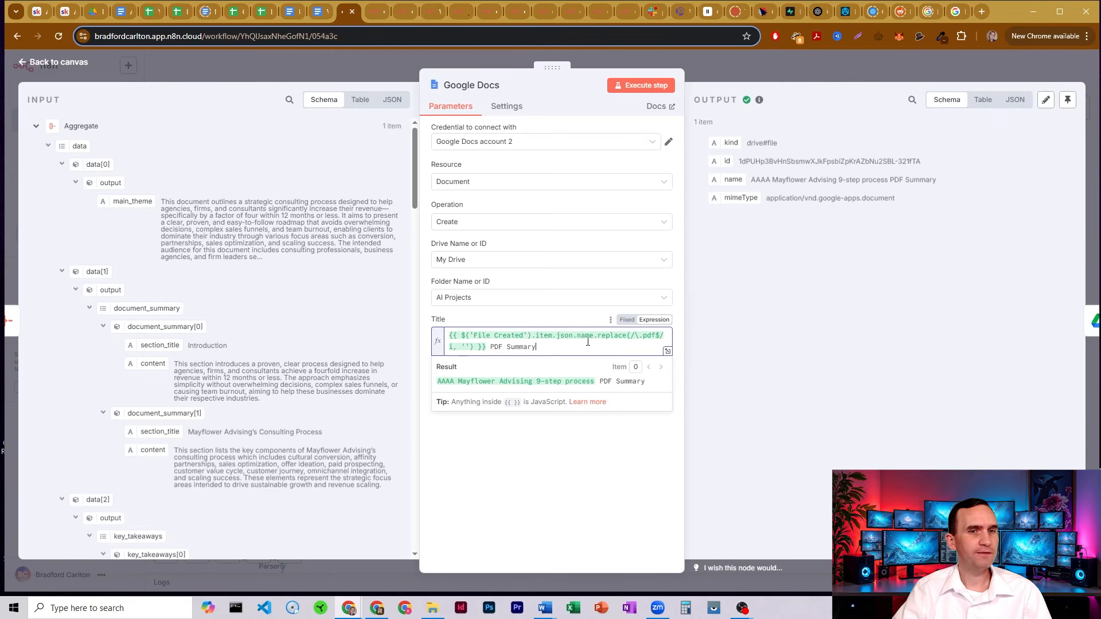
drag(597, 335, 666, 334)
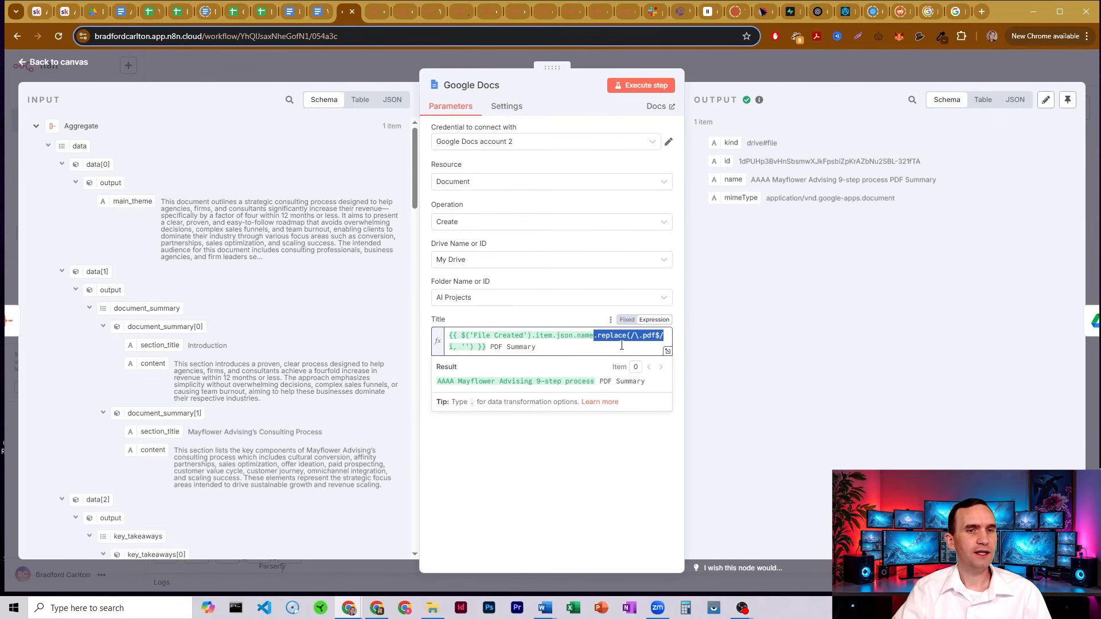
click(576, 315)
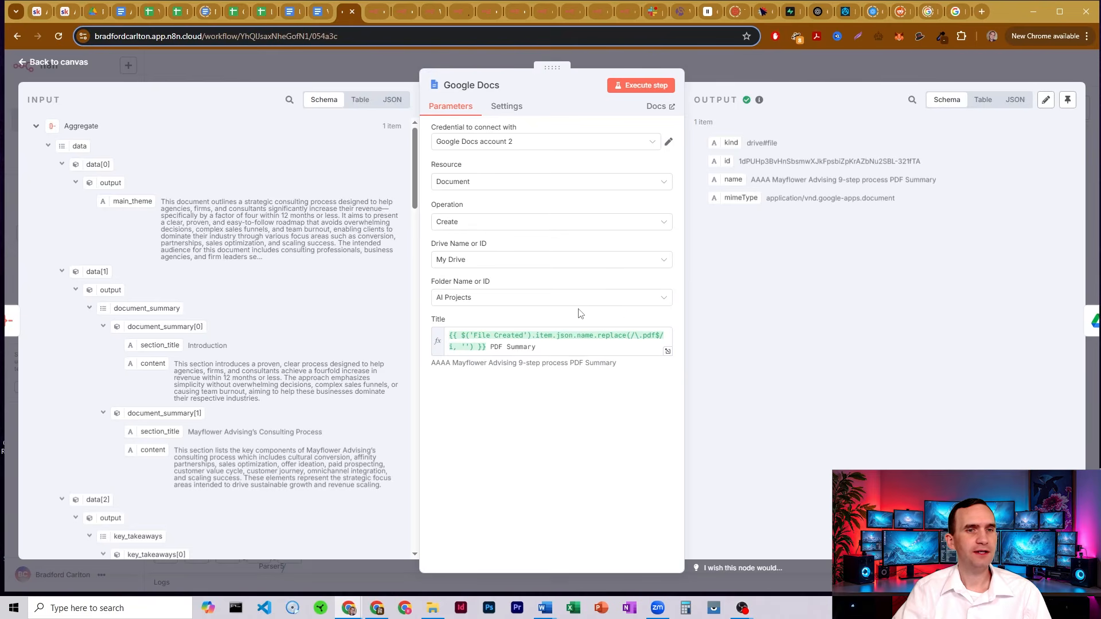
double_click(647, 335)
key(Left)
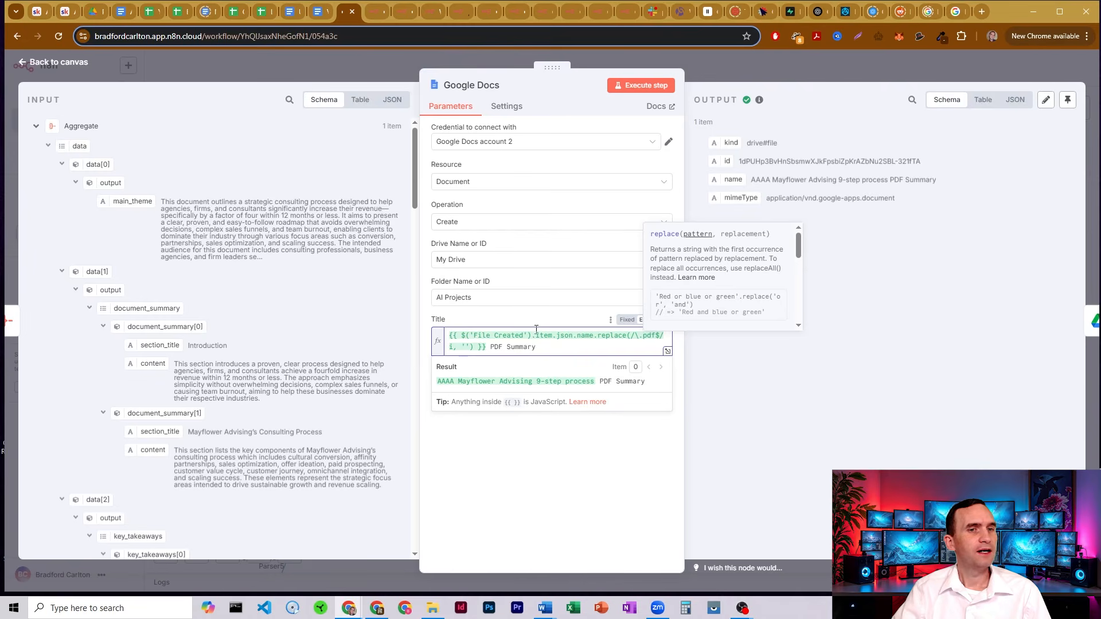
click(603, 336)
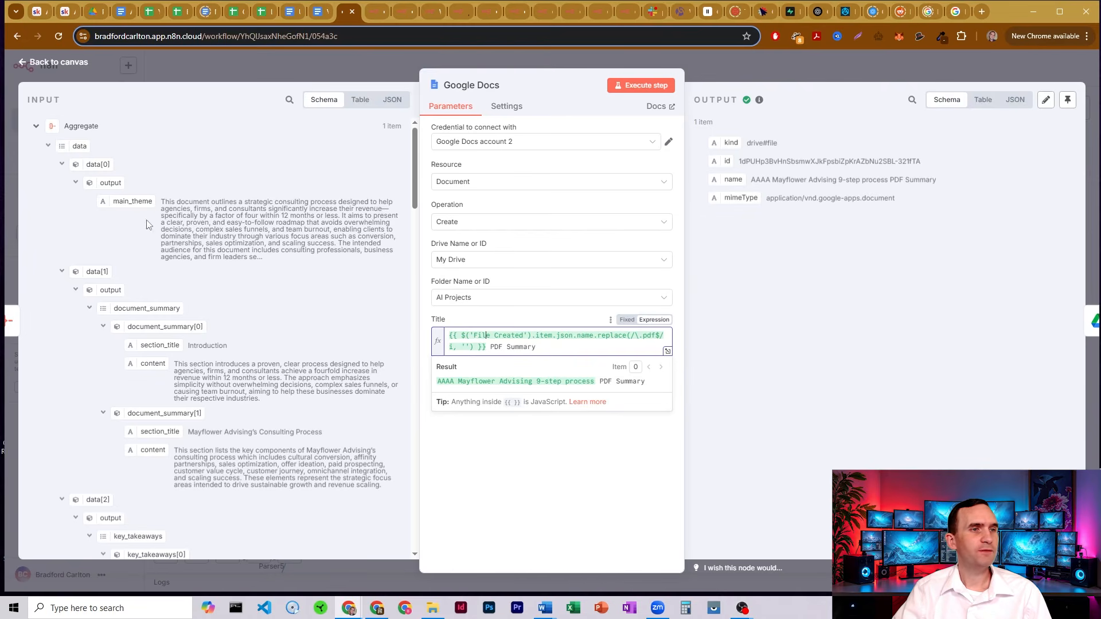
Step: Collapse the Aggregate input data, expand File Created, and find the name field used in the title
click(35, 126)
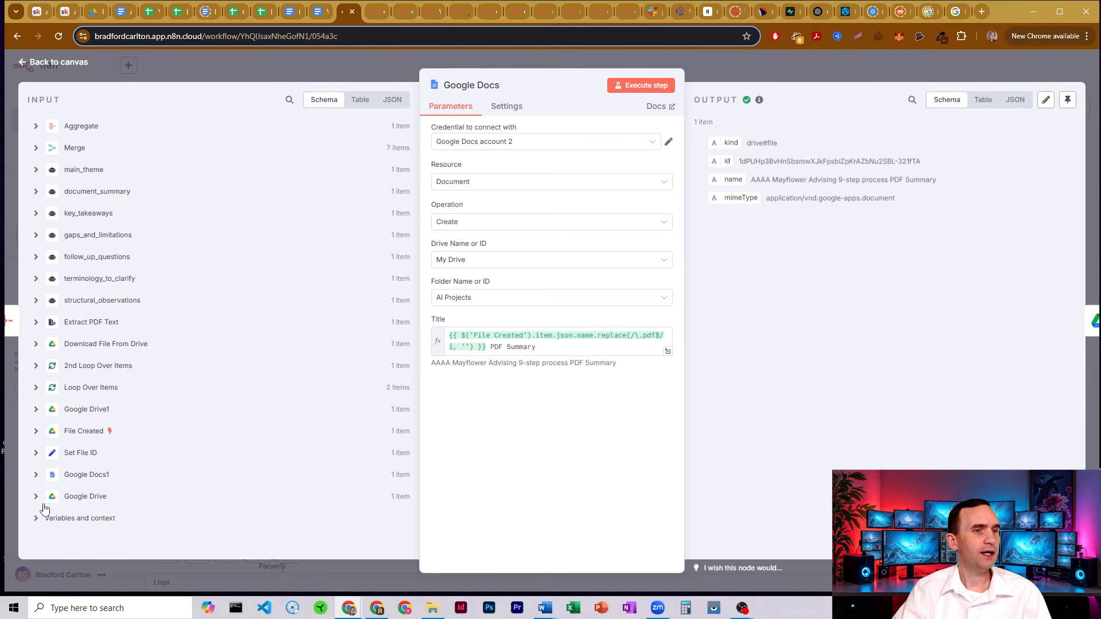
click(37, 434)
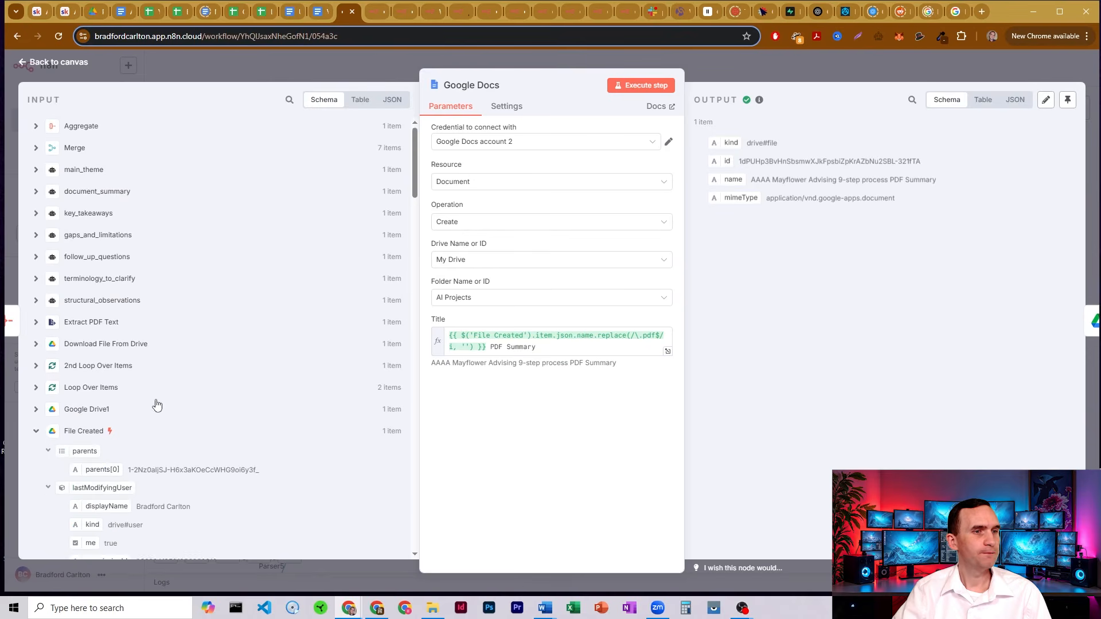
scroll(161, 370, down, 8)
scroll(161, 321, down, 15)
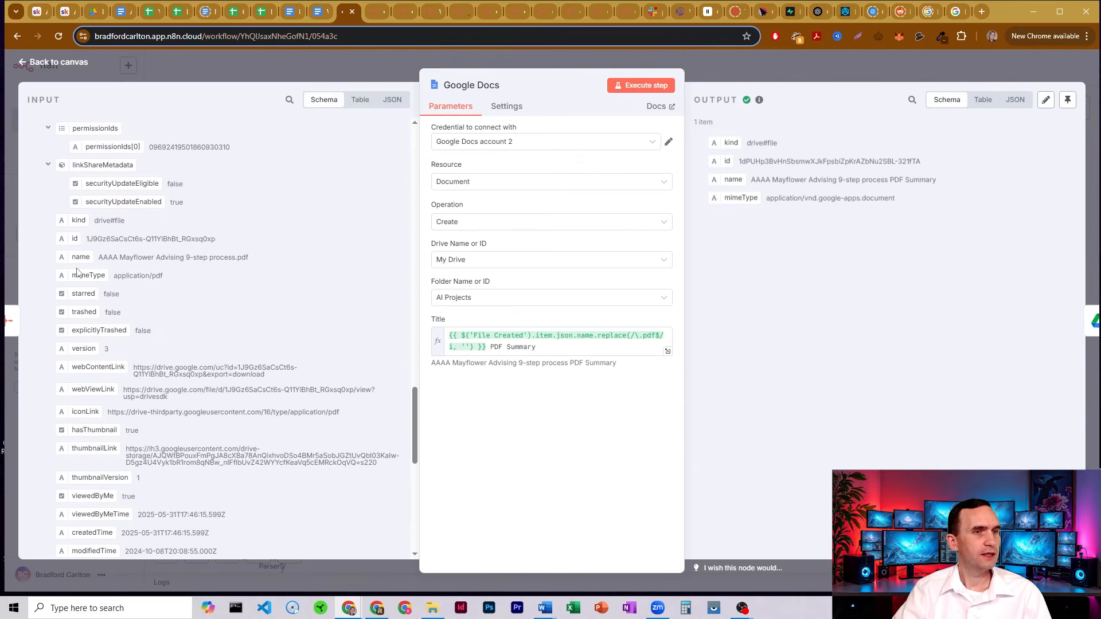
drag(80, 257, 99, 241)
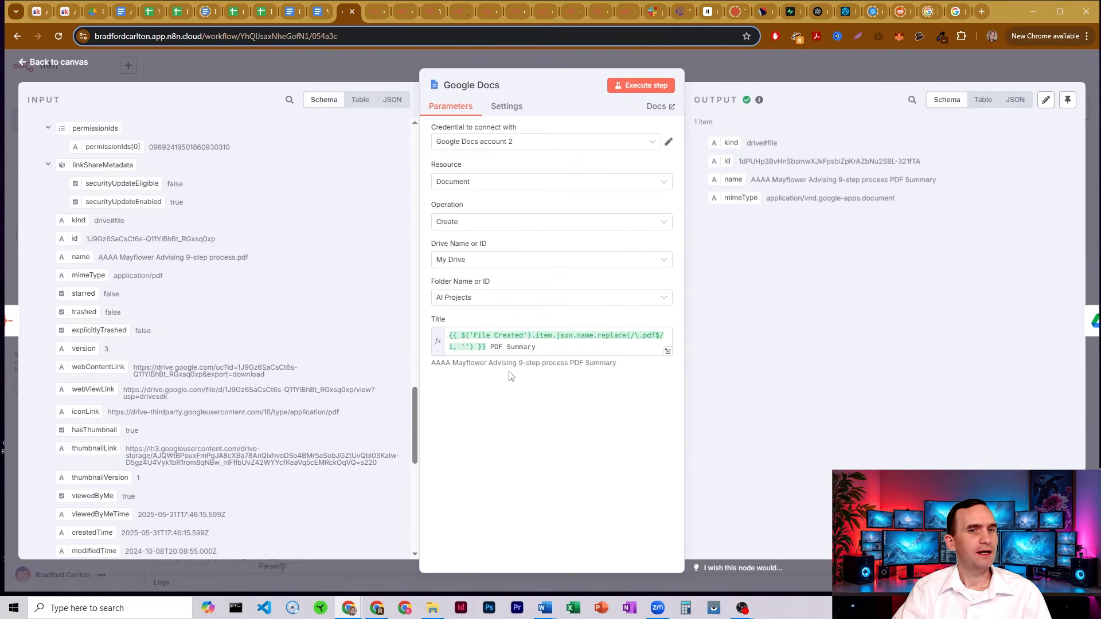
Step: Point out the .pdf replacement and highlight the PDF Summary suffix in the Title expression, and return to the canvas
drag(597, 336, 636, 335)
click(637, 336)
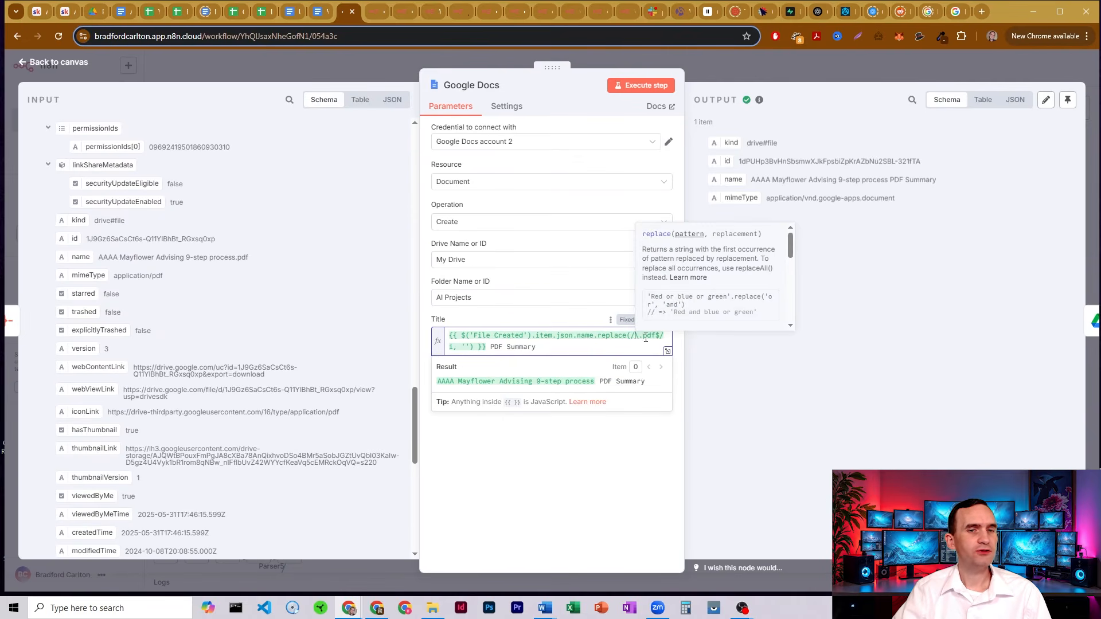
click(536, 347)
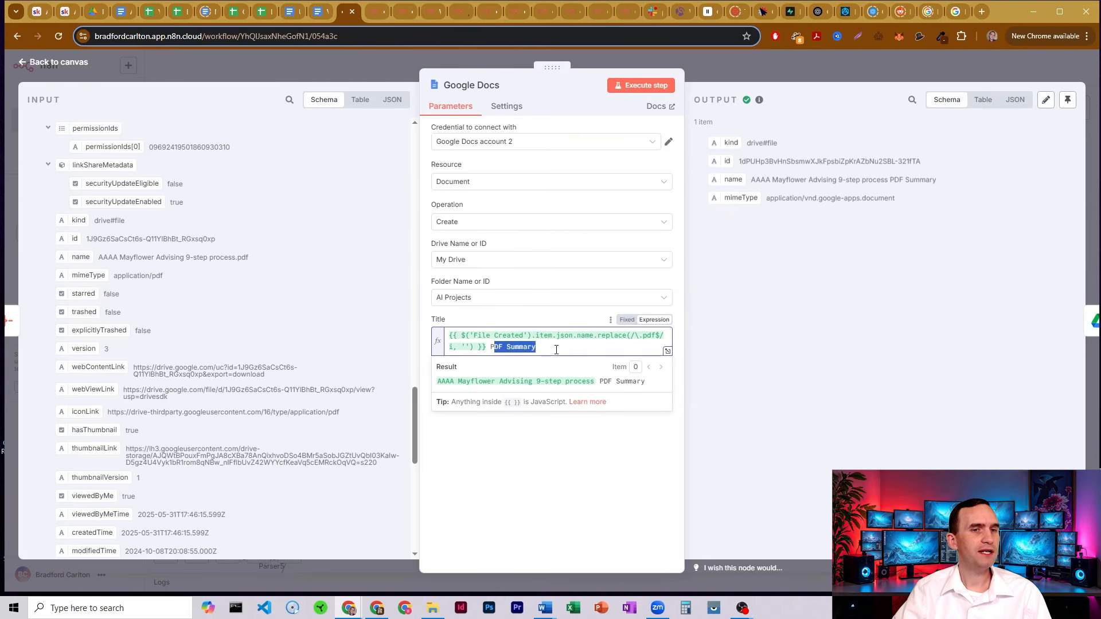
key(Escape)
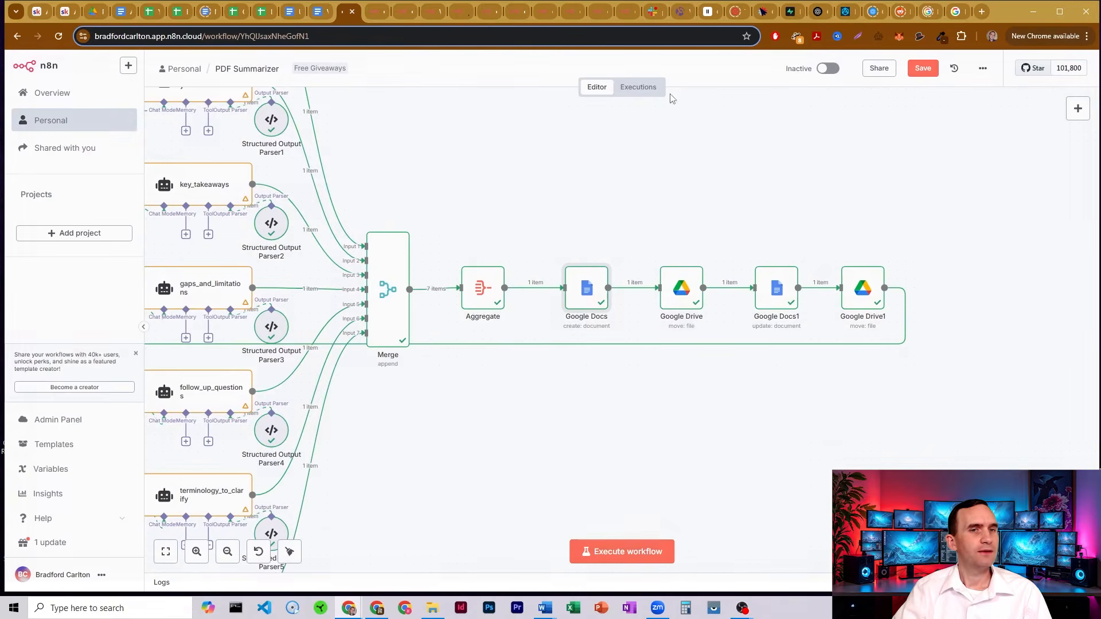
Step: Open the Google Drive move node and highlight its {{ $json.id }} file expression alongside the id in the Google Docs input
double_click(691, 292)
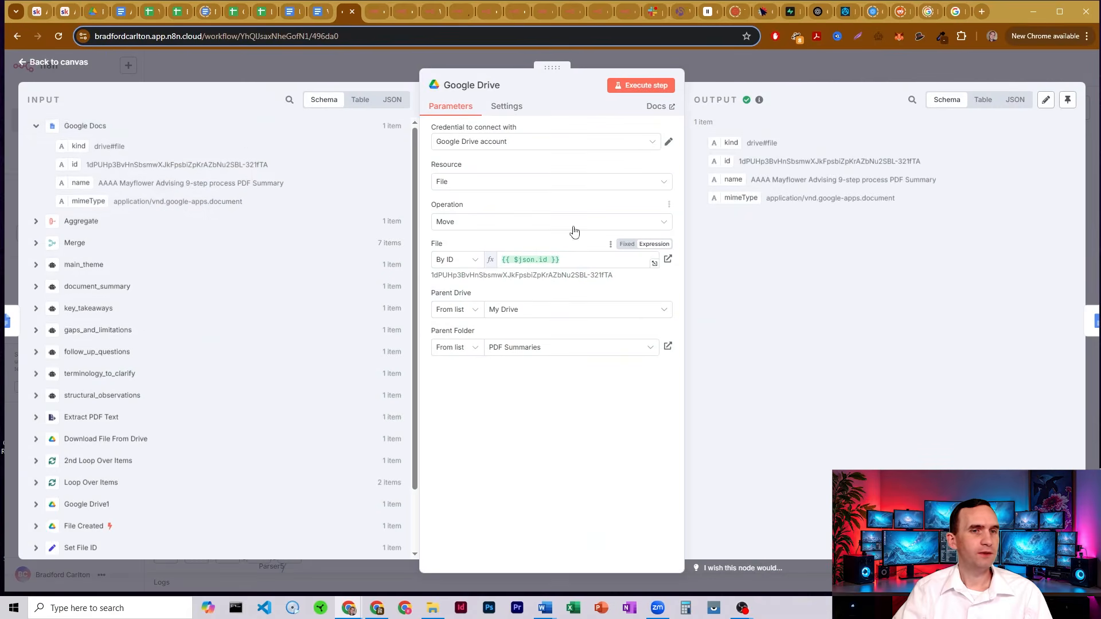
triple_click(572, 259)
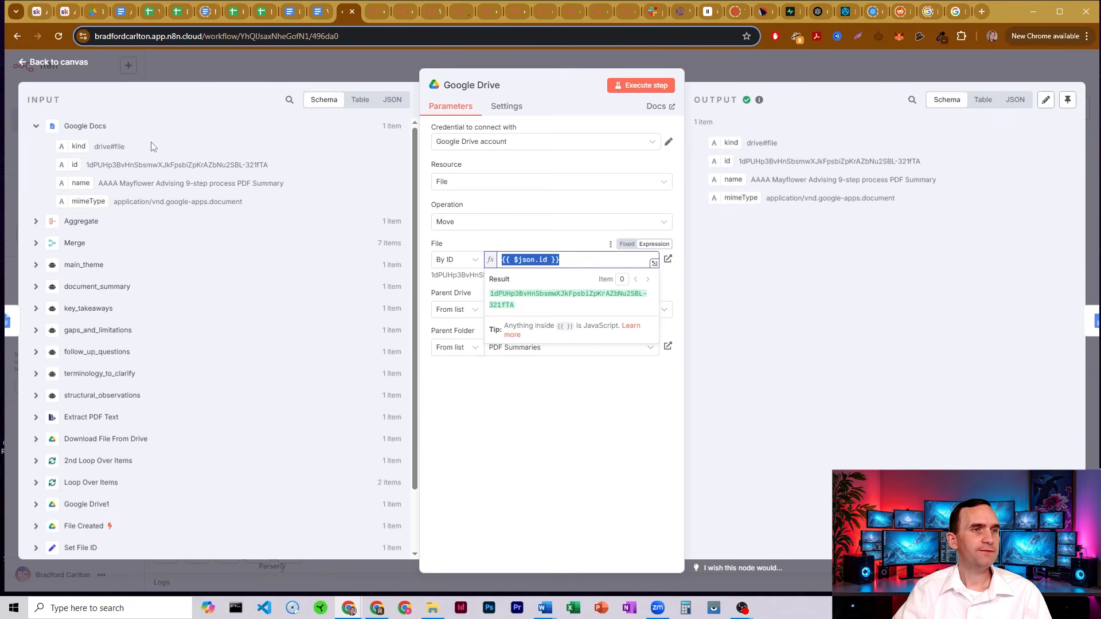
click(76, 165)
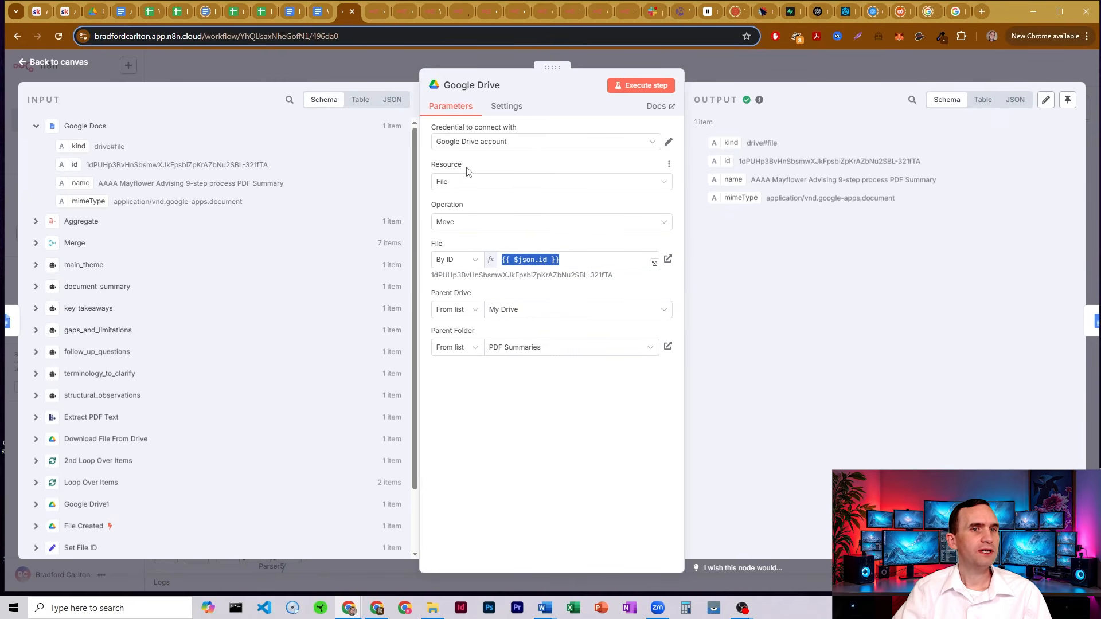
click(466, 215)
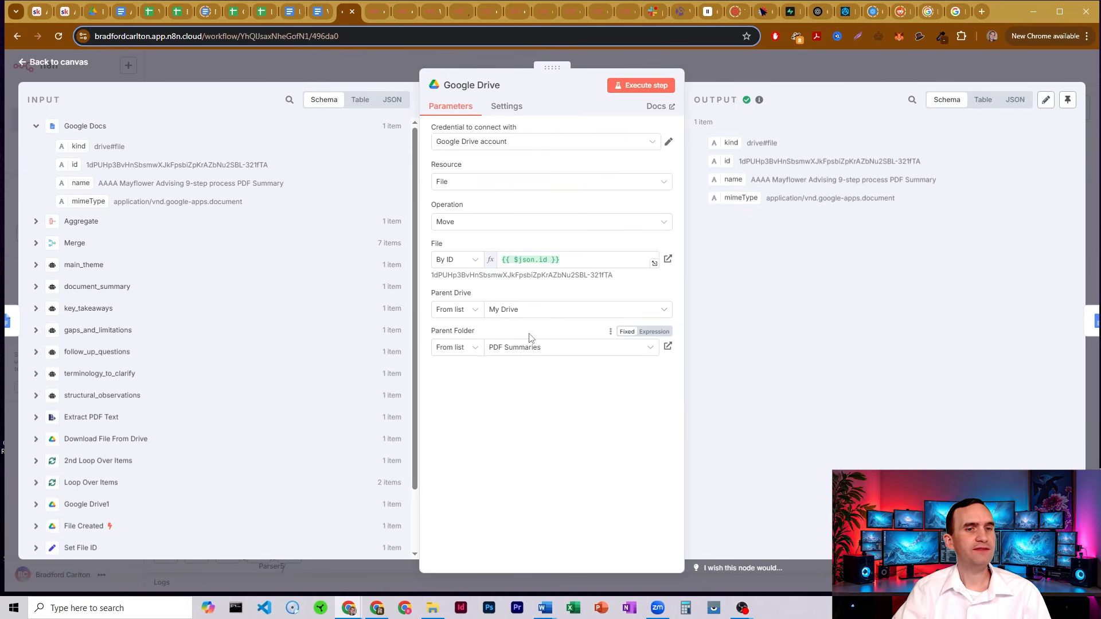
Step: Switch to Google Drive to view the summary document in the PDF Summarizer folder, and return to the n8n canvas
click(96, 17)
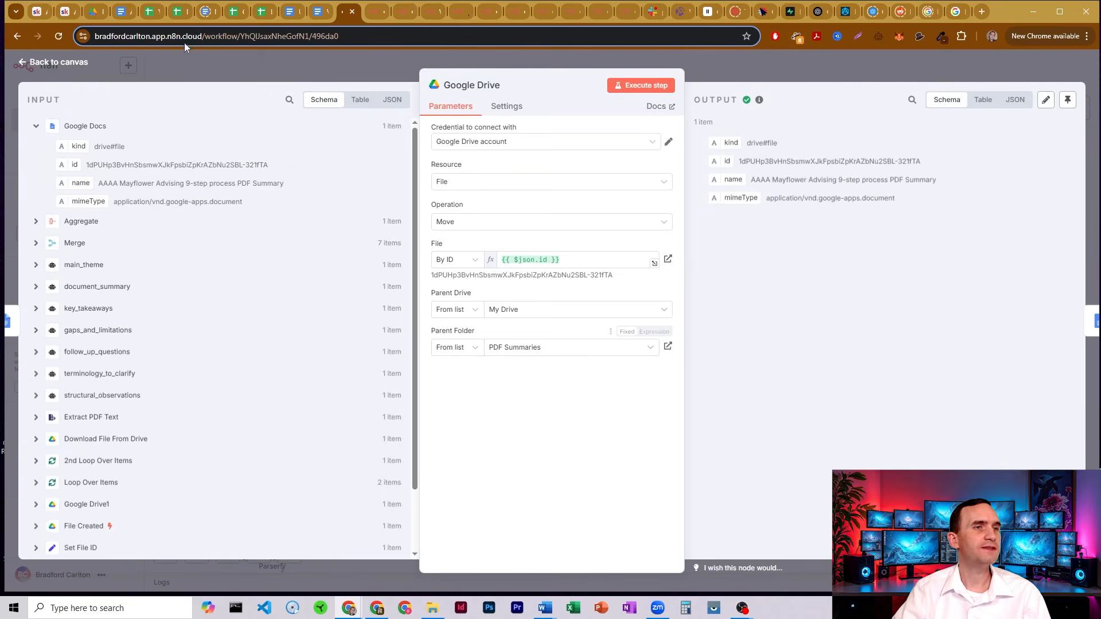
click(92, 12)
double_click(227, 252)
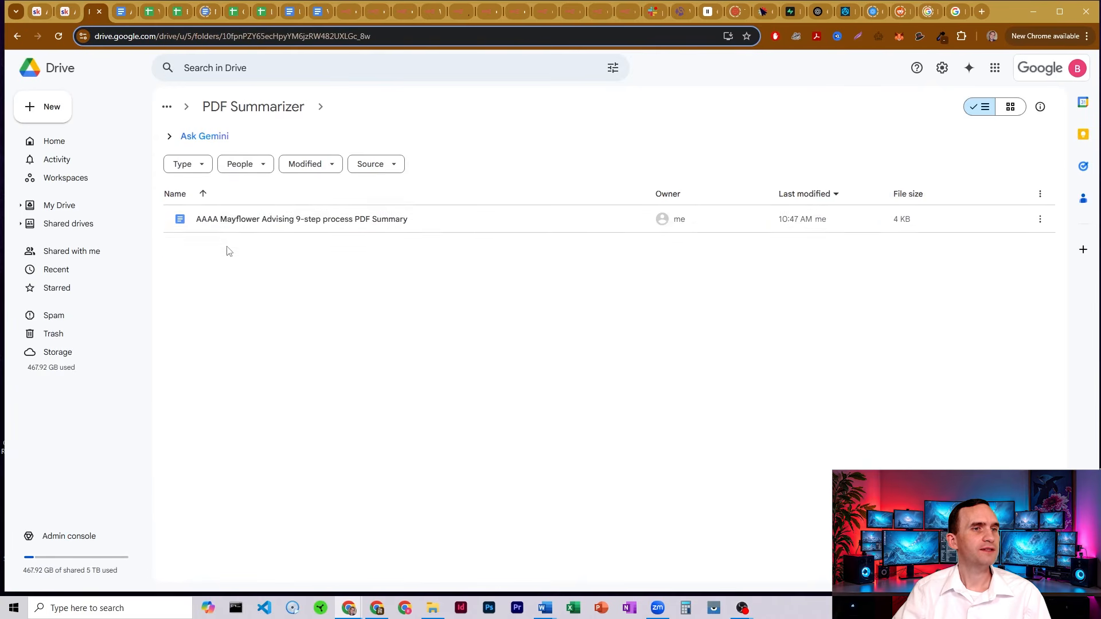
click(346, 12)
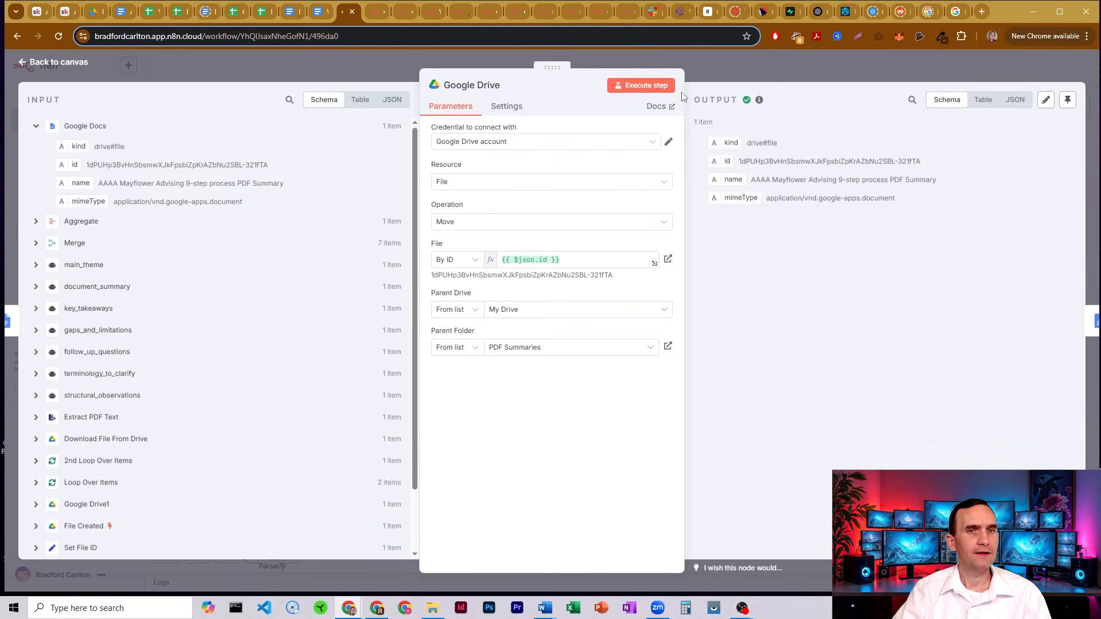
click(697, 70)
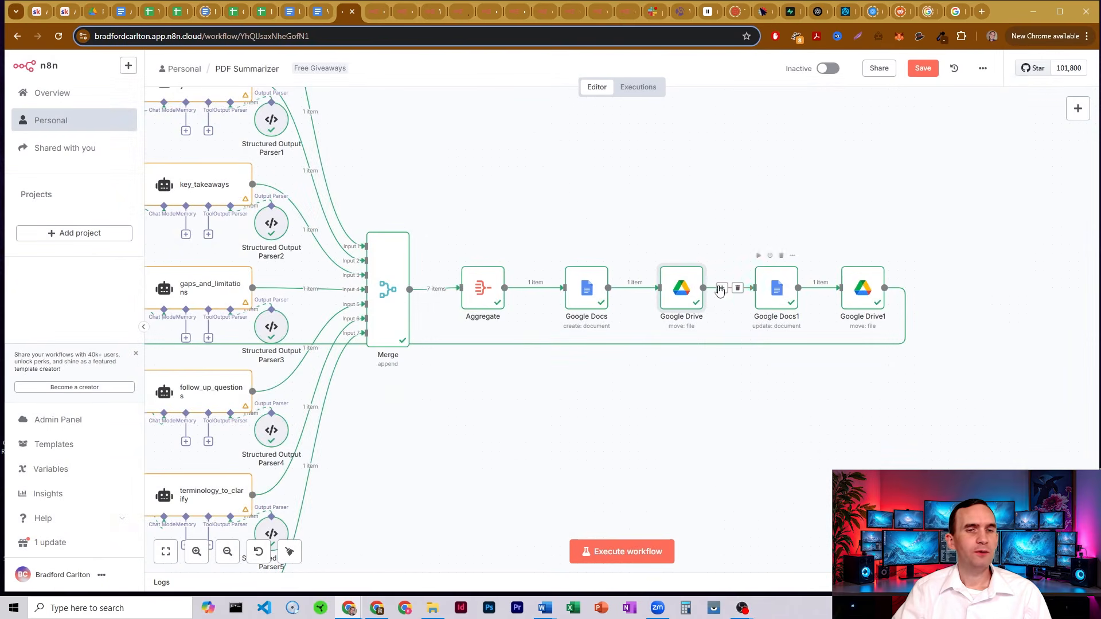
Step: Open the Google Docs1 update node, highlight its Doc ID expression, and review the Google Docs input data and text insert action
double_click(784, 286)
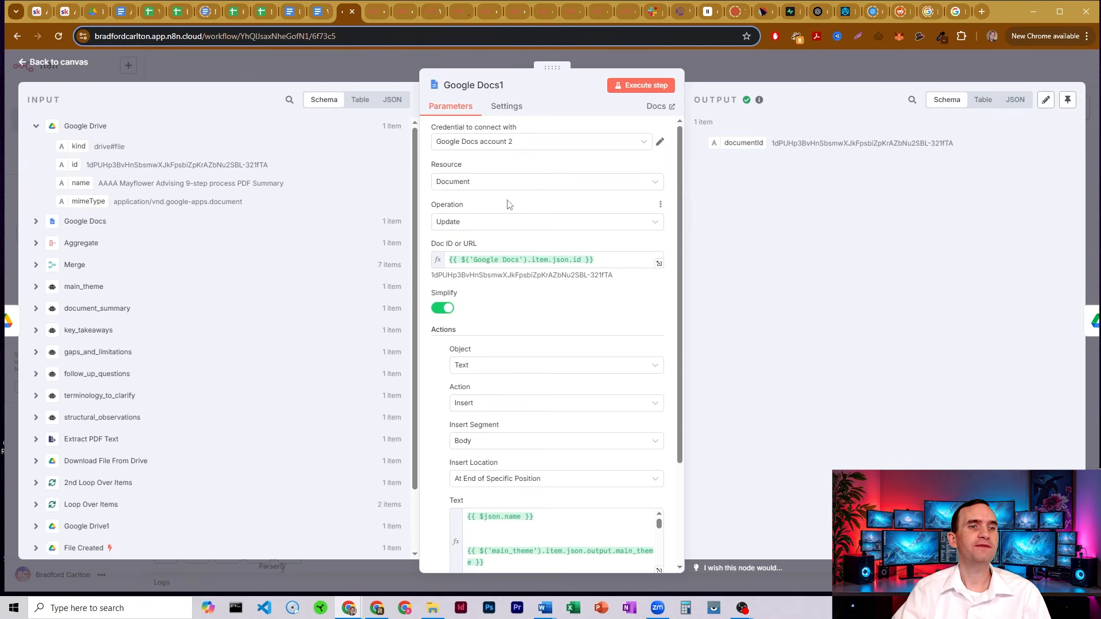
click(627, 268)
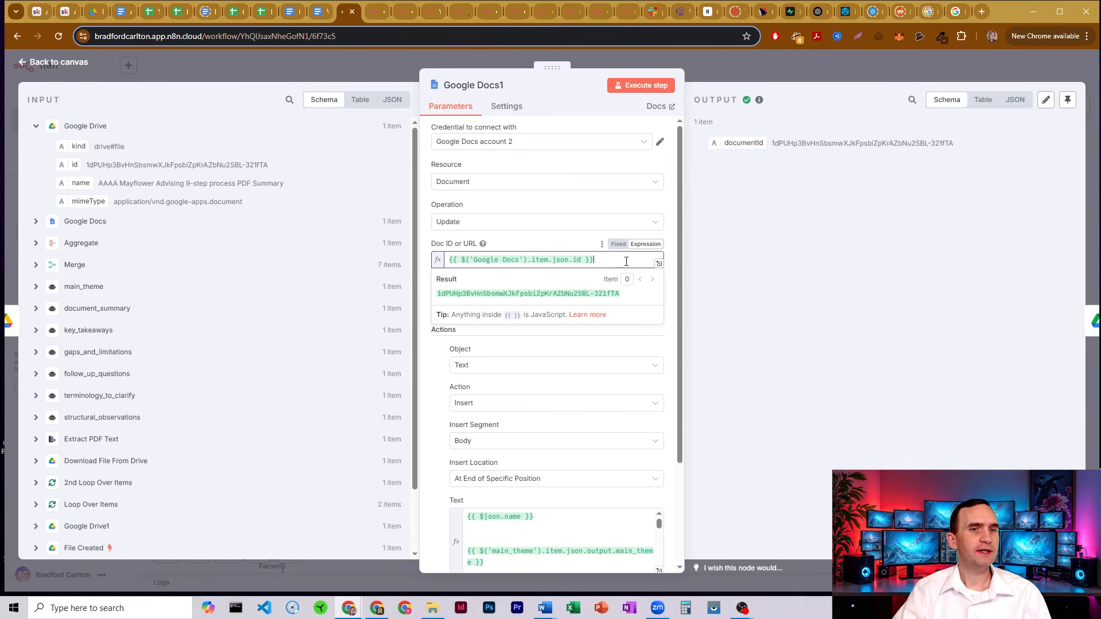
drag(628, 268, 427, 265)
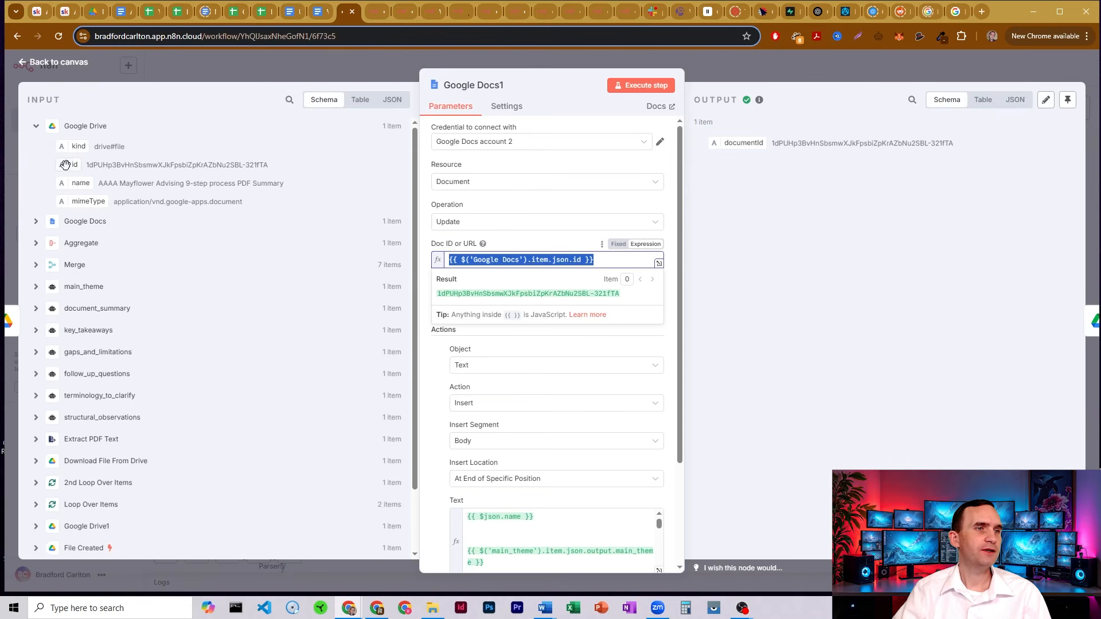
click(538, 243)
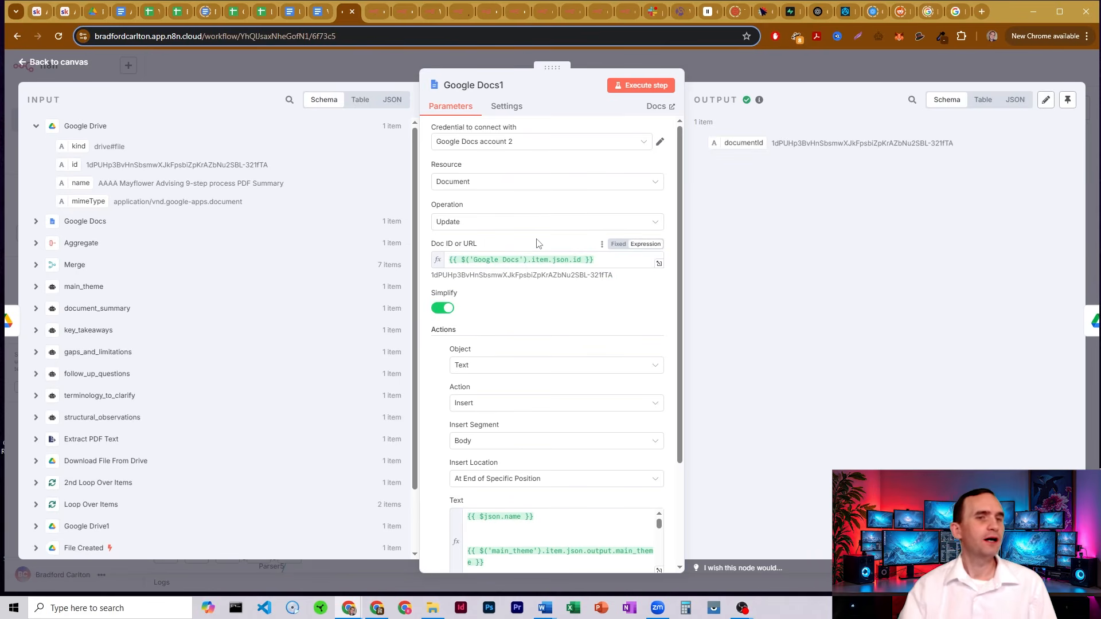
click(35, 221)
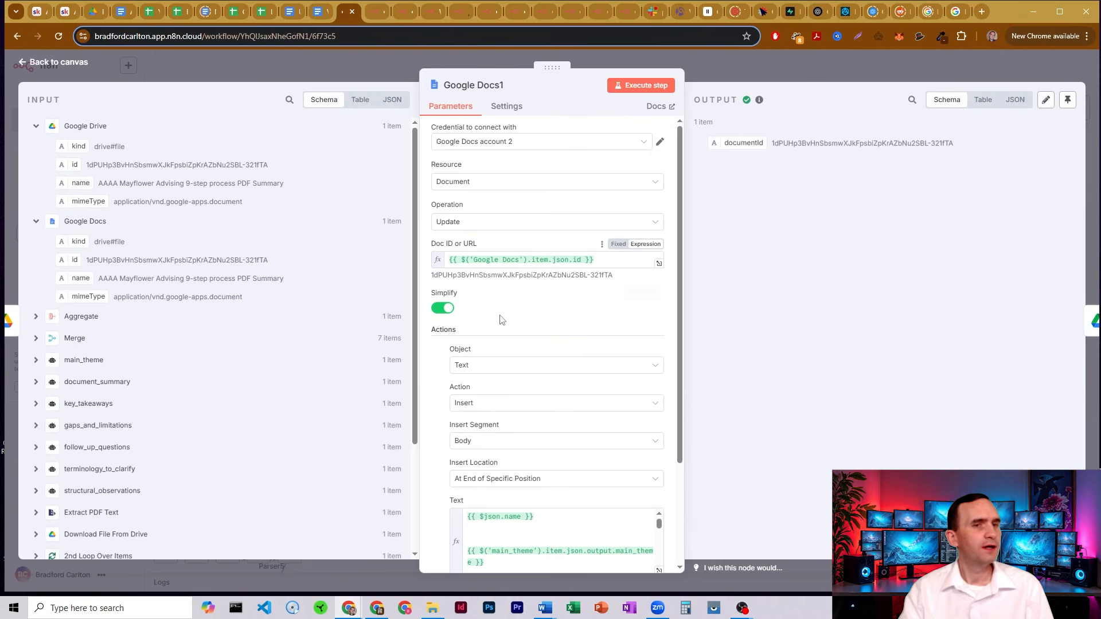
scroll(500, 320, down, 3)
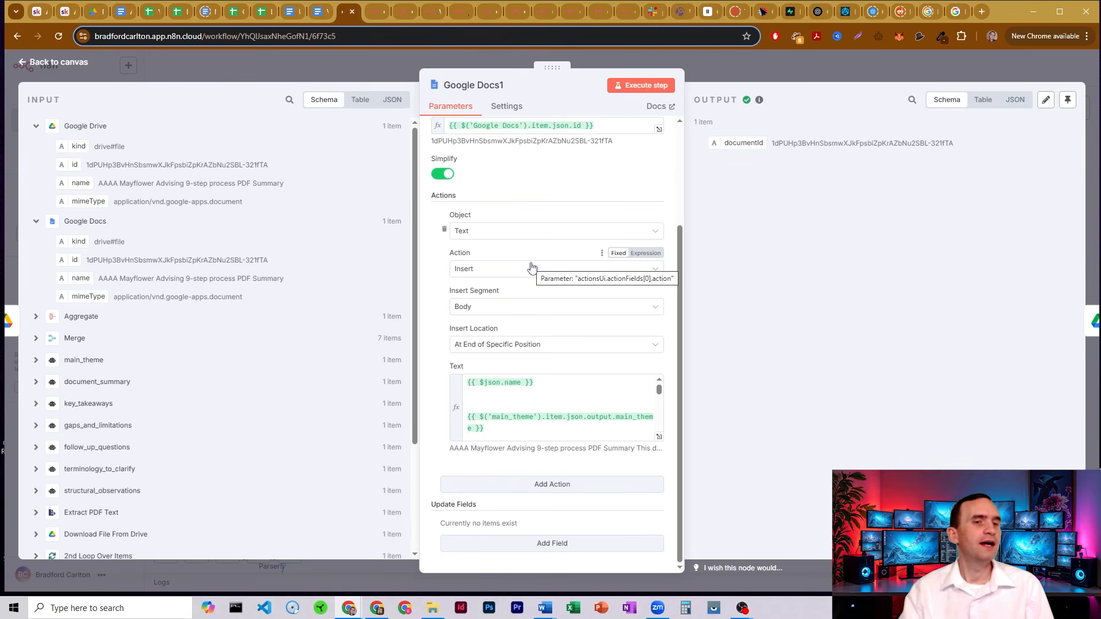
Step: Open the full expression editor for the Text parameter and highlight the {{ $json.name }} expression and the title it produces
click(659, 438)
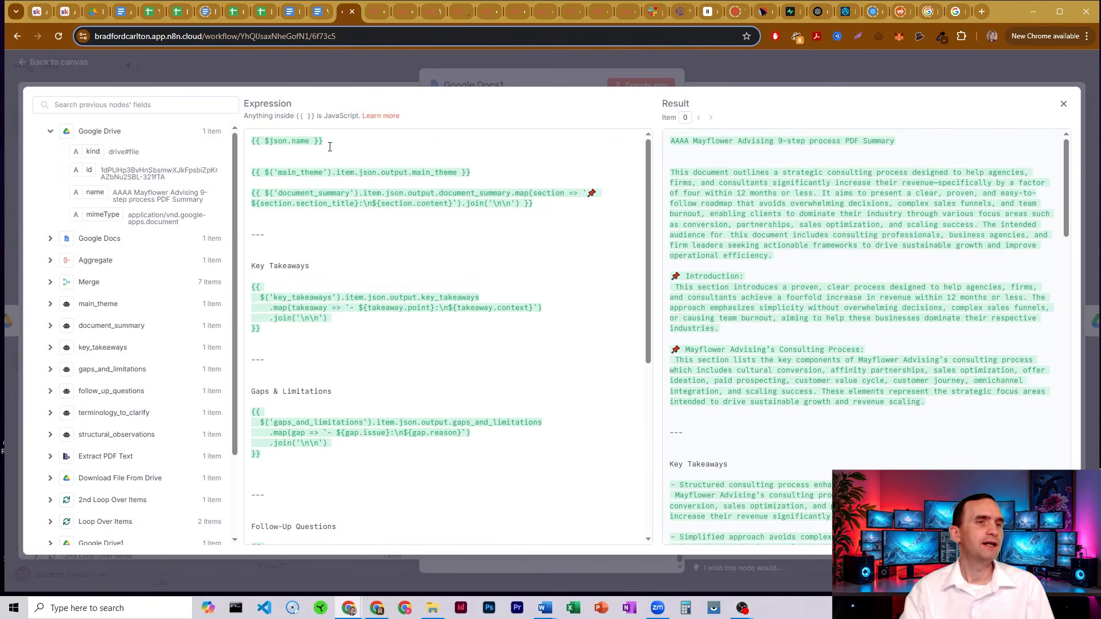
click(330, 147)
key(shift+Home)
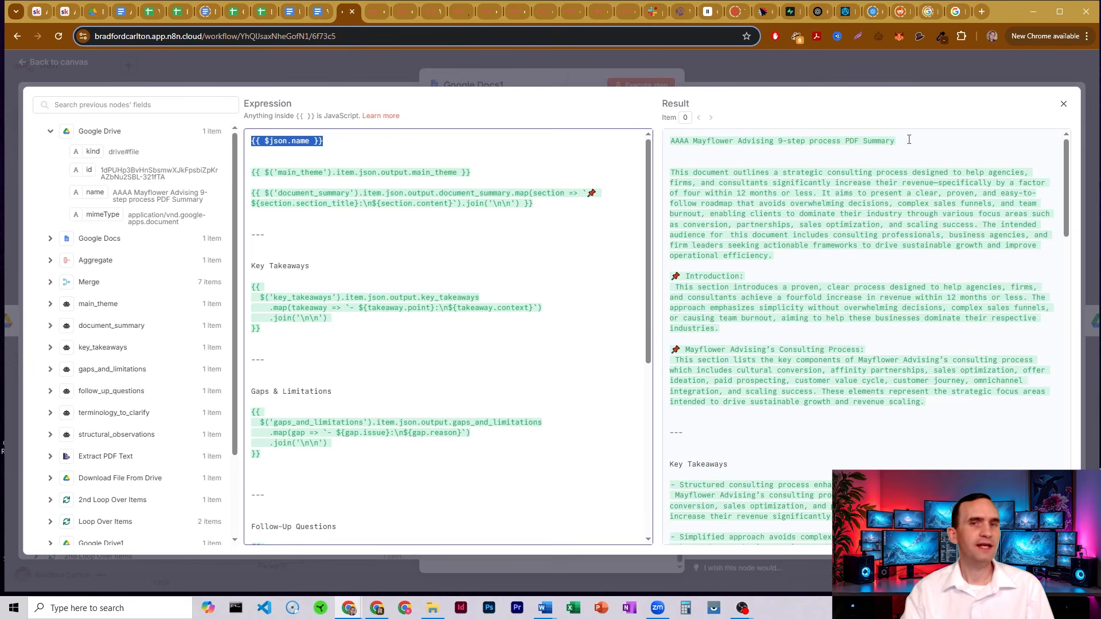
double_click(909, 140)
drag(671, 141, 897, 139)
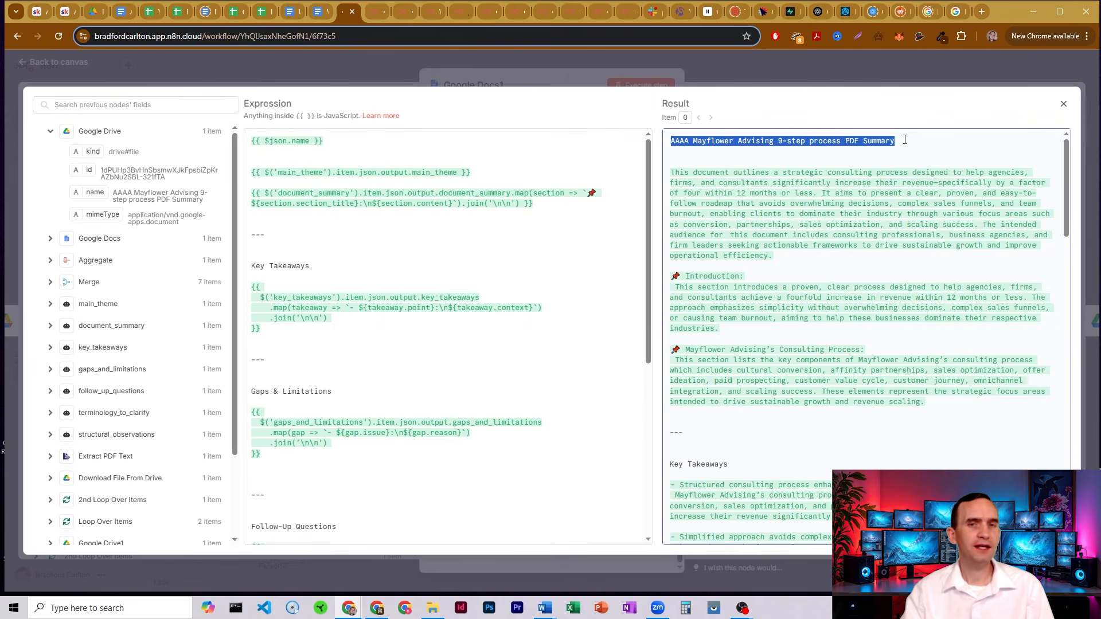
Step: Highlight the main_theme and document_summary expressions, and point out the pushpin emoji in both the mapping code and the rendered result
drag(273, 173, 474, 173)
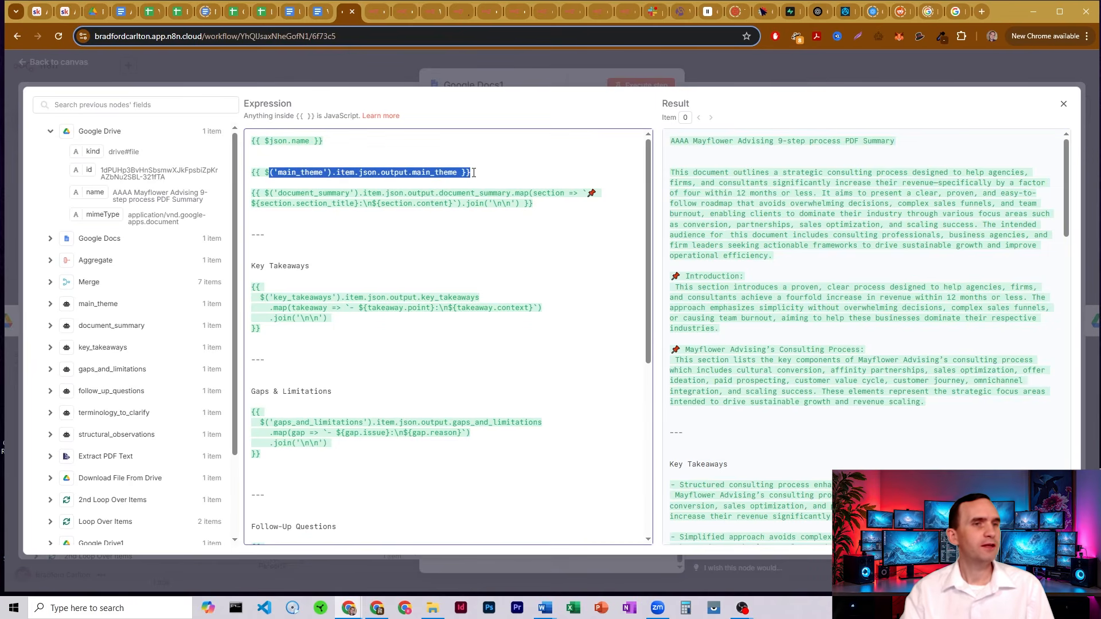
drag(287, 193, 457, 220)
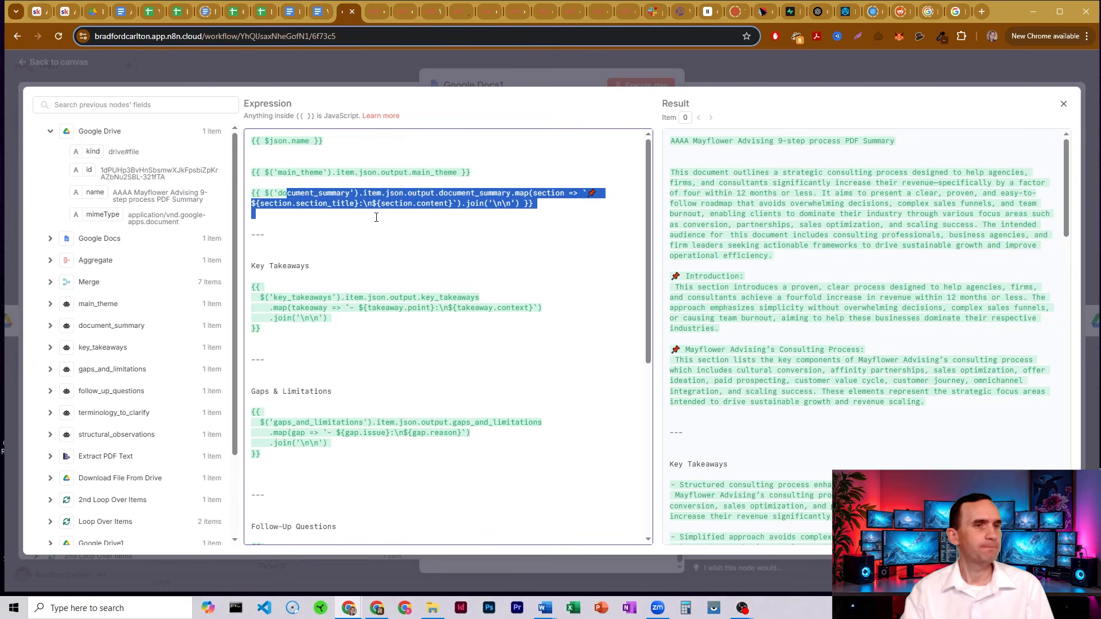
mouse_move(684, 281)
mouse_down()
mouse_move(671, 140)
mouse_move(675, 276)
mouse_up()
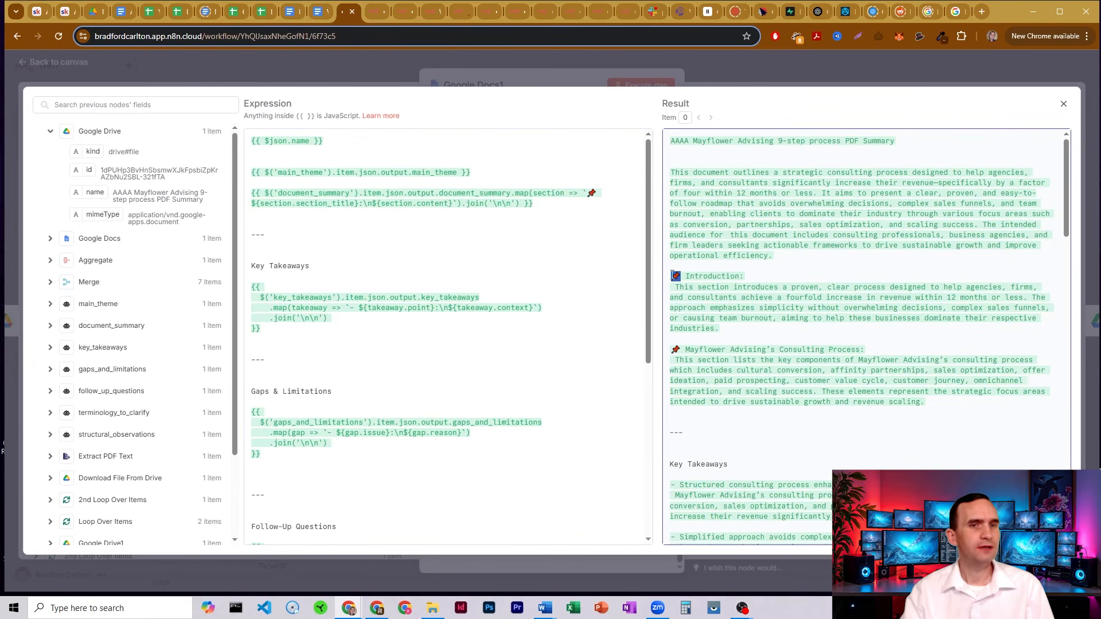
click(591, 194)
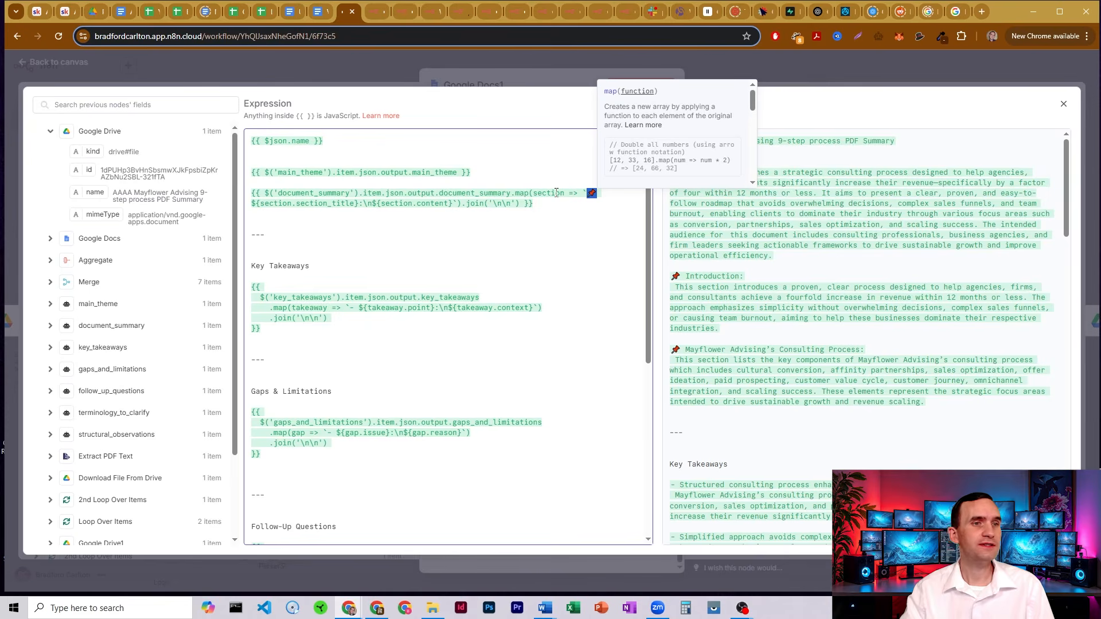
click(703, 281)
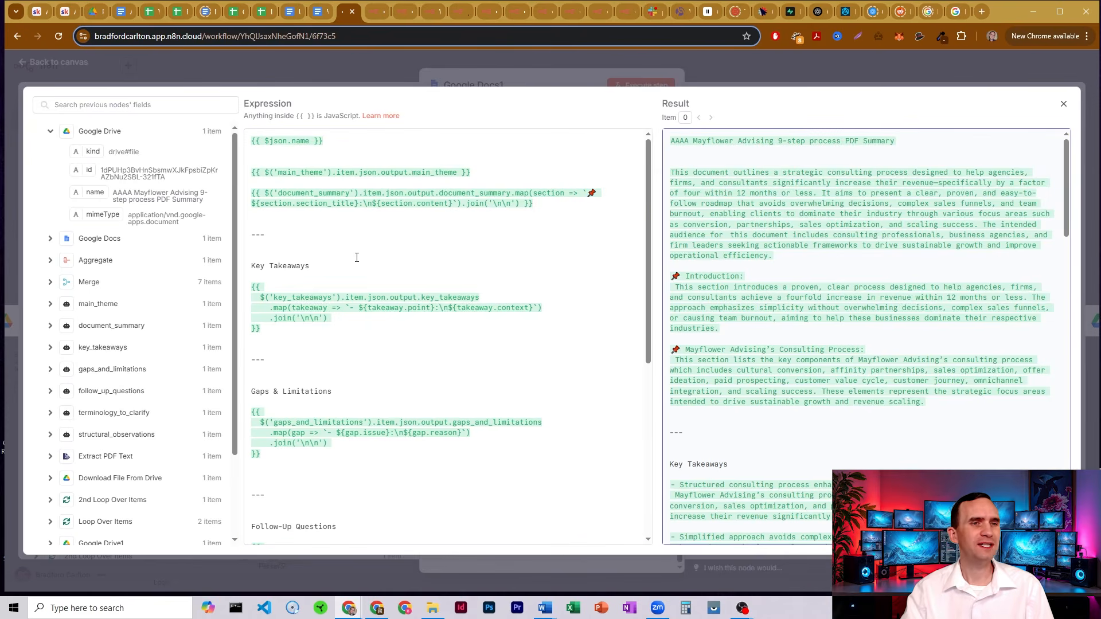
Step: Highlight the Key Takeaways heading and its mapping expression, and compare them with the rendered key takeaways in the result
click(267, 251)
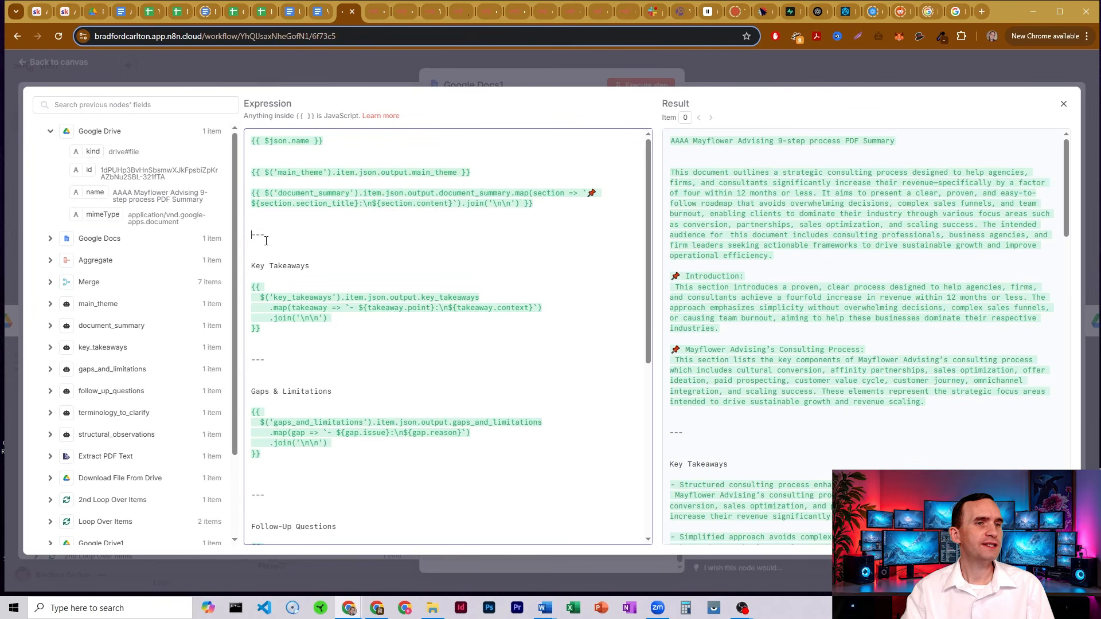
drag(251, 266, 306, 273)
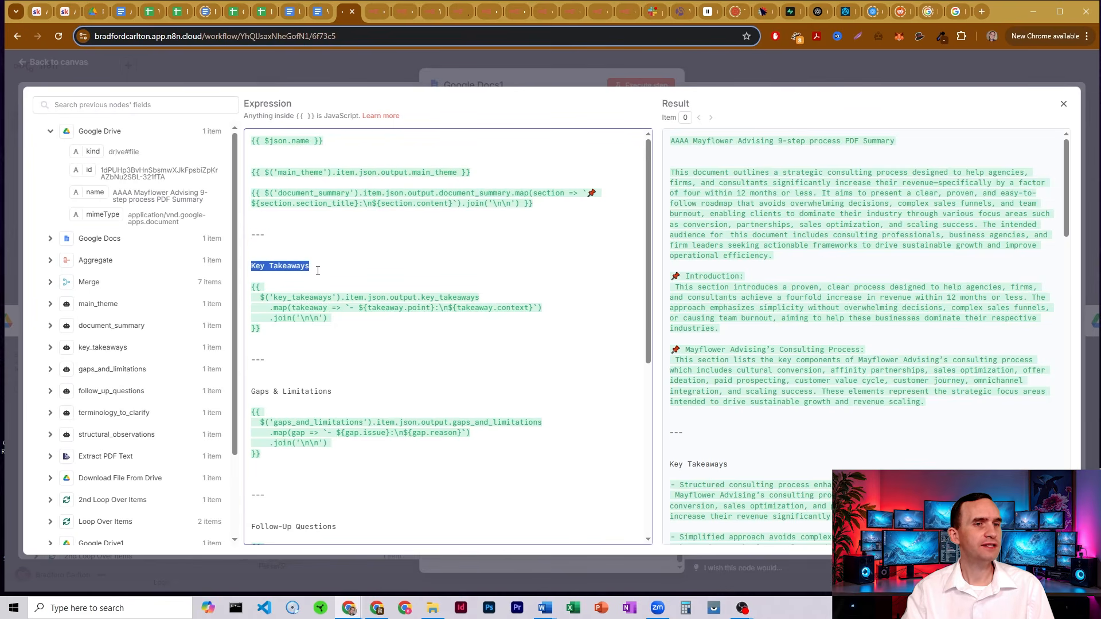
drag(324, 331, 260, 286)
click(322, 297)
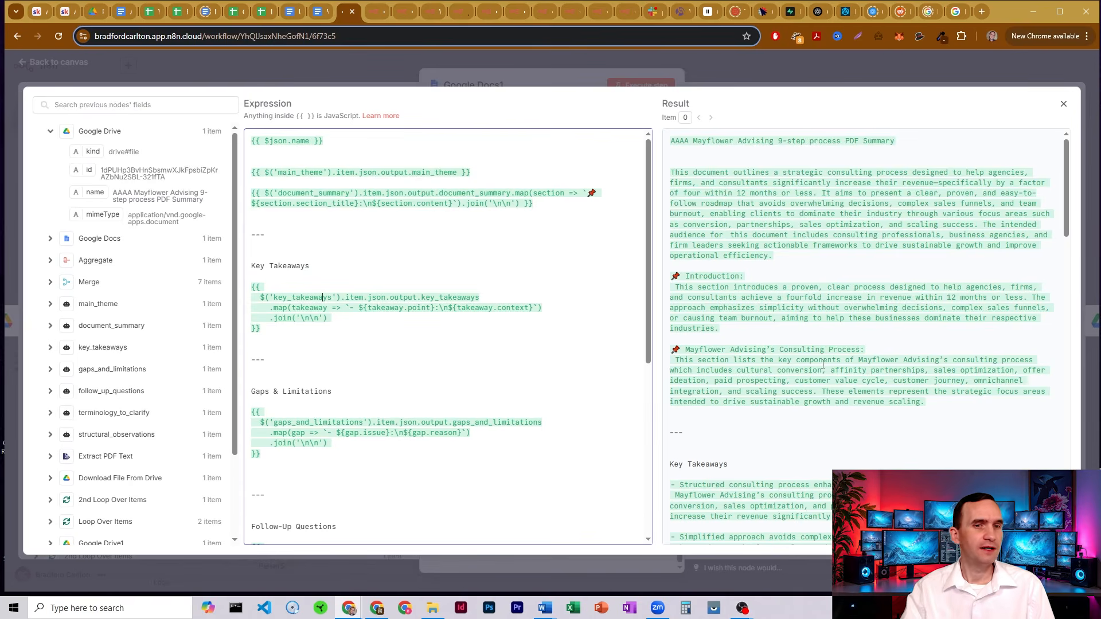
scroll(677, 340, down, 3)
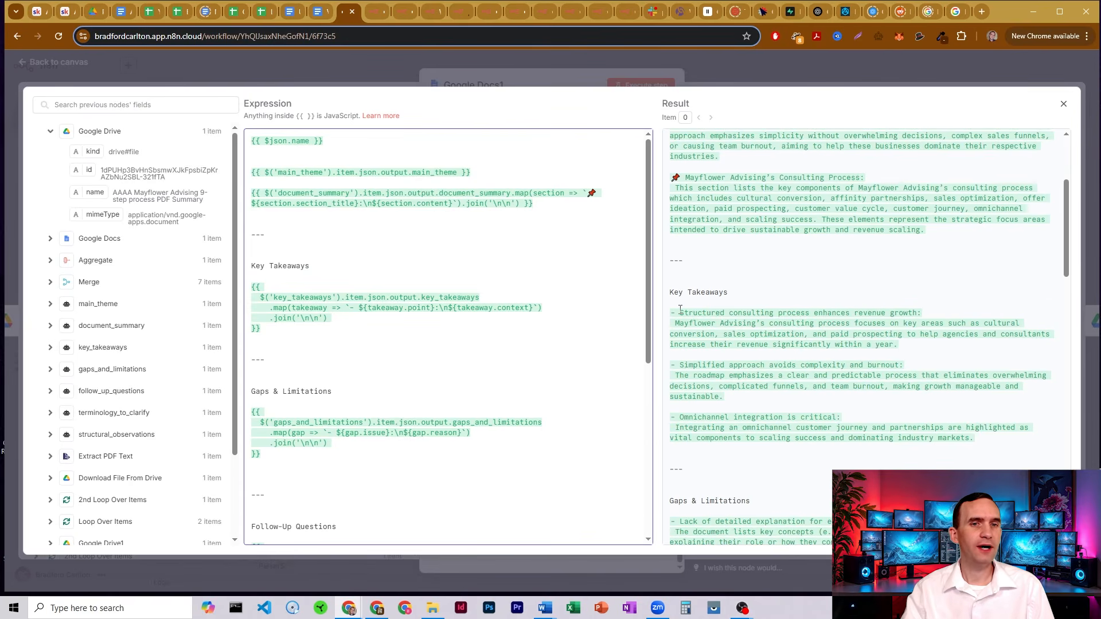
drag(680, 309, 688, 130)
shift+click(929, 336)
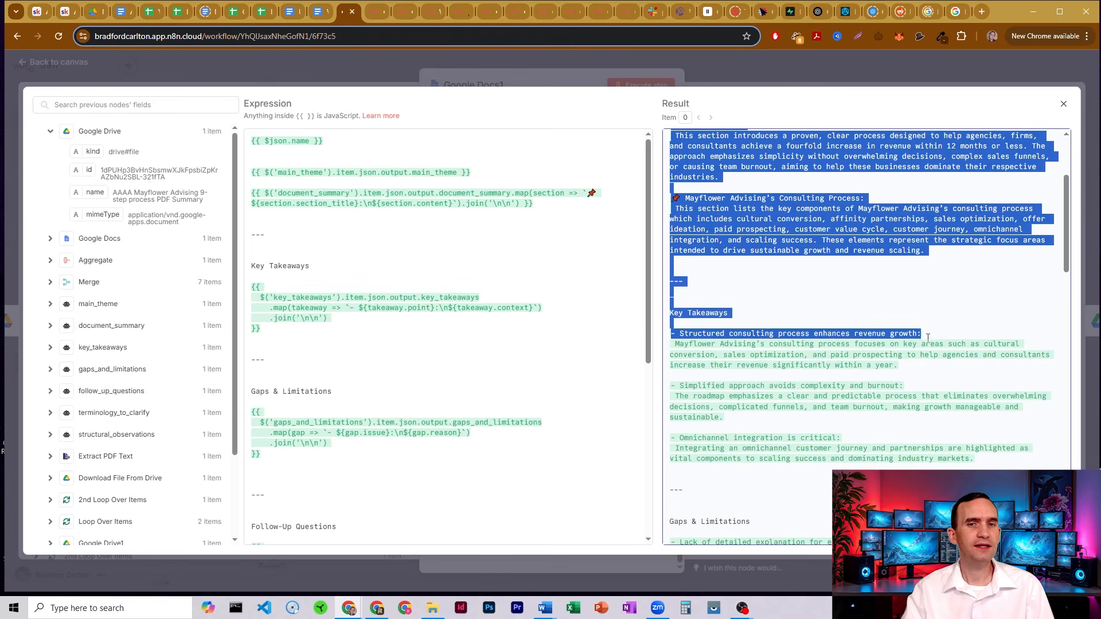
drag(925, 335, 919, 372)
click(682, 344)
click(281, 319)
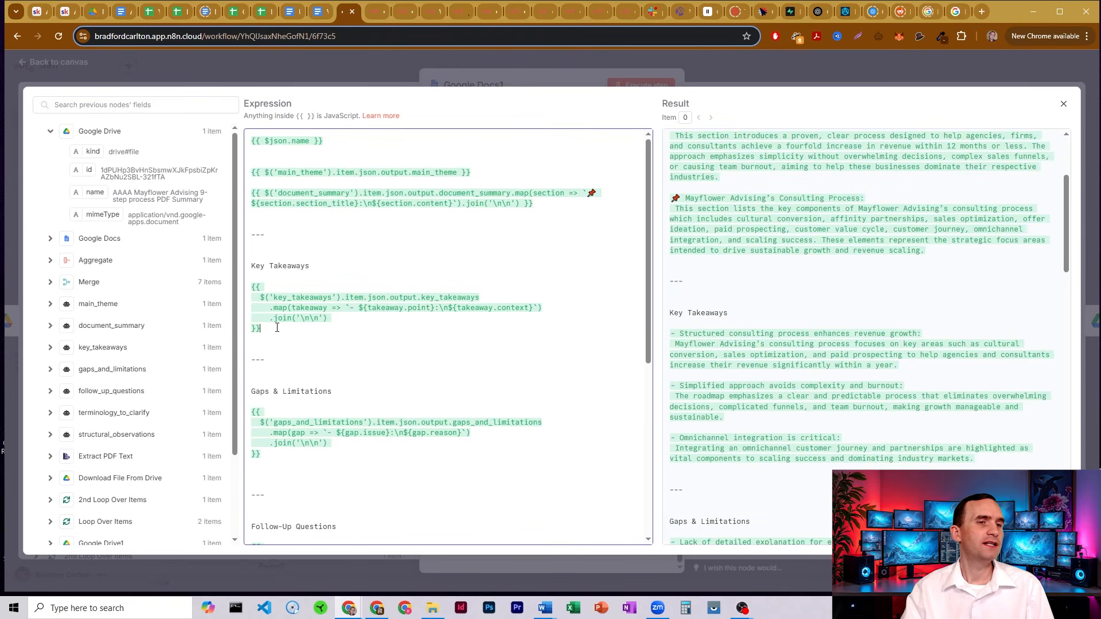
drag(259, 297, 327, 317)
click(354, 308)
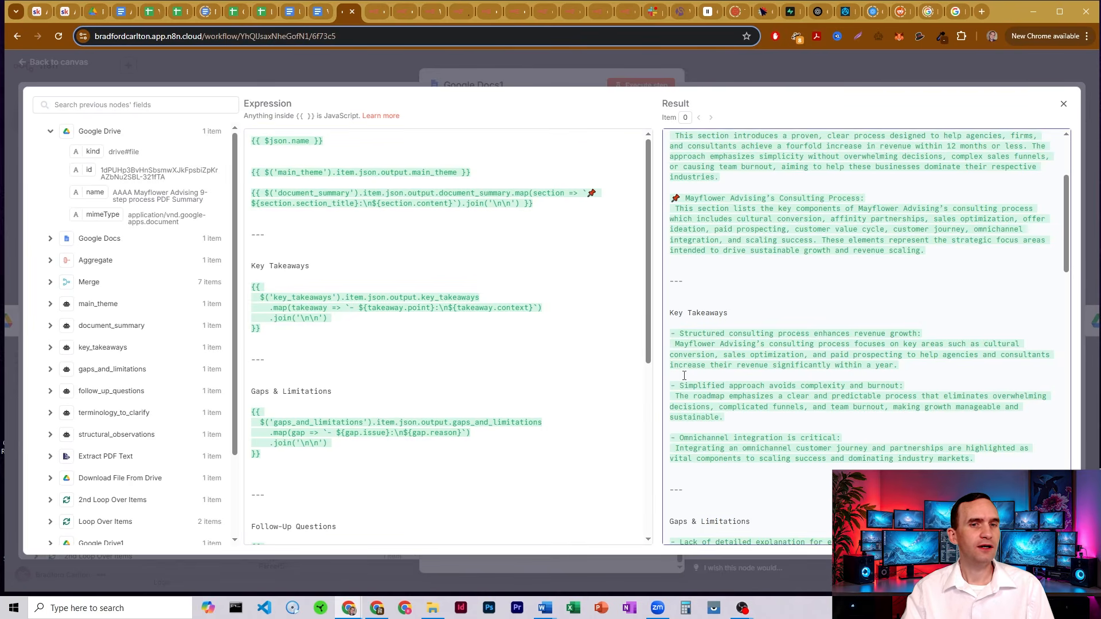
Step: Review the remaining expression sections from Gaps & Limitations to Document Structural Observations, highlighting the gaps and structural observations mappings
scroll(740, 379, up, 1)
scroll(722, 364, down, 3)
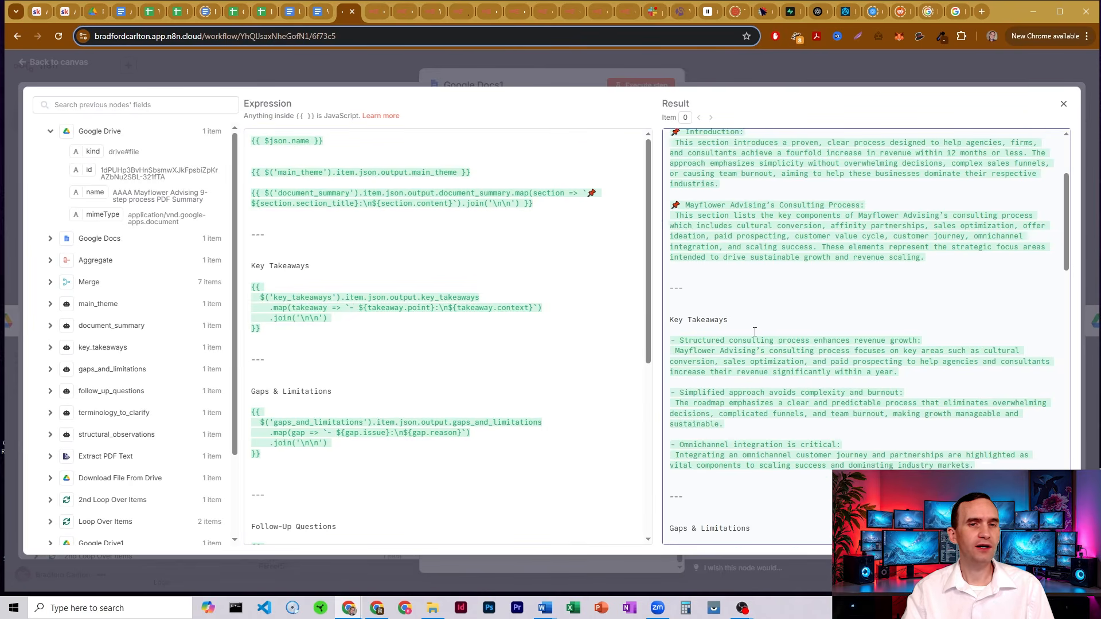
scroll(372, 227, down, 3)
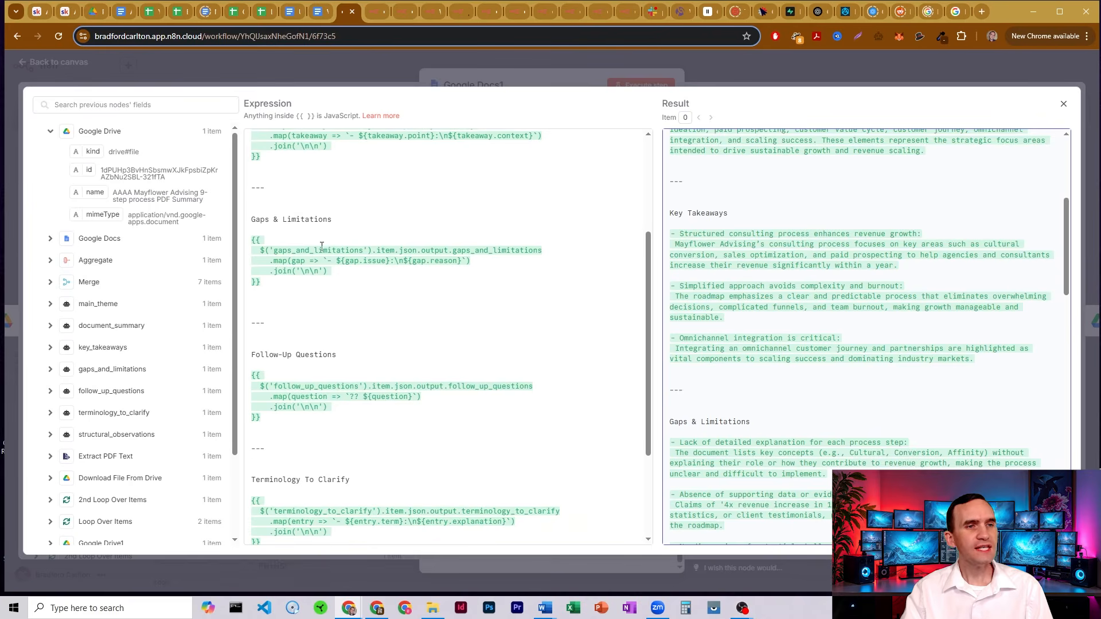
drag(296, 283, 252, 238)
click(342, 251)
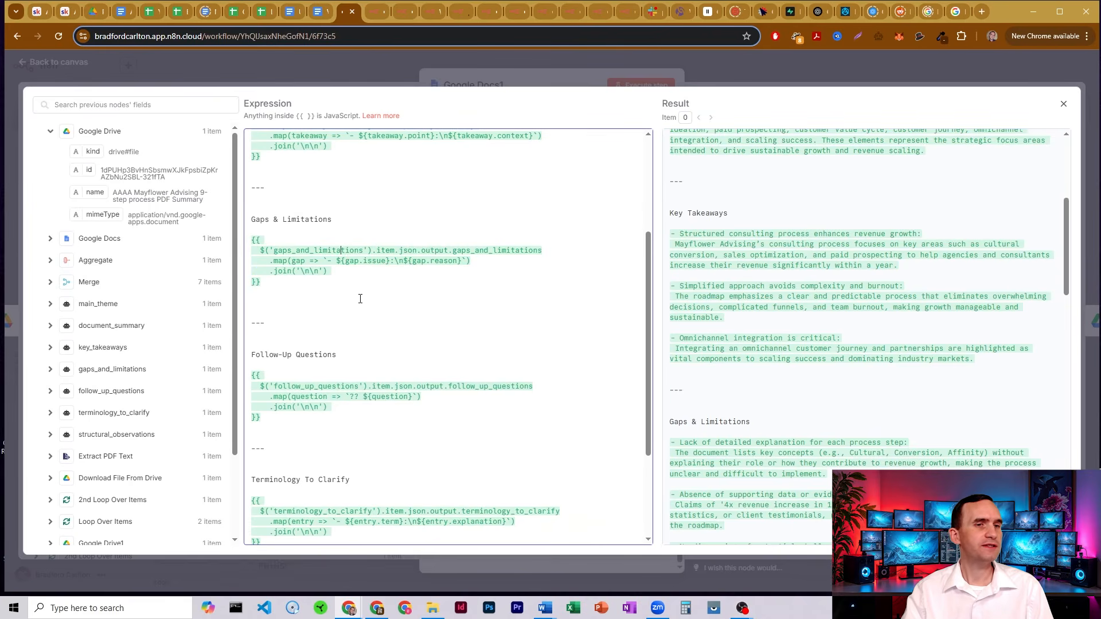
scroll(345, 255, down, 2)
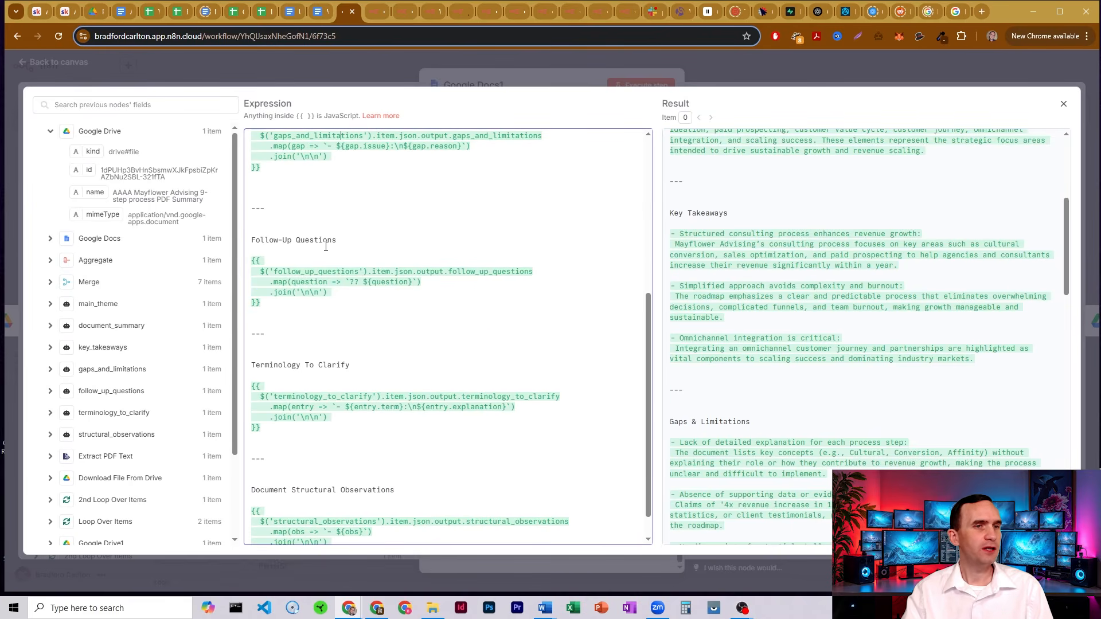
scroll(331, 211, down, 1)
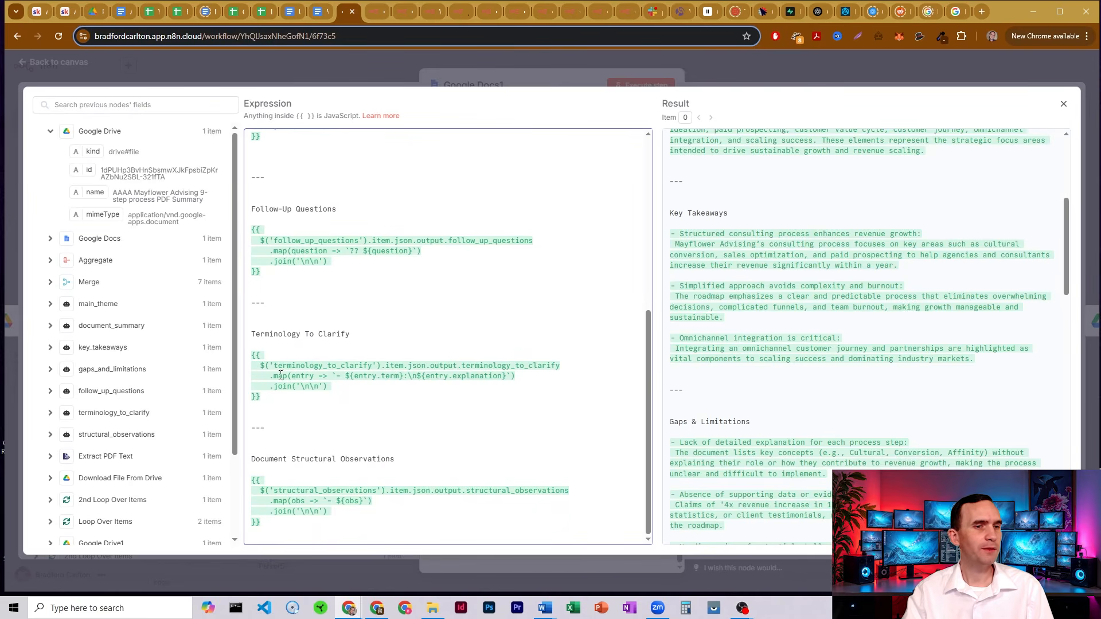
drag(312, 525, 252, 497)
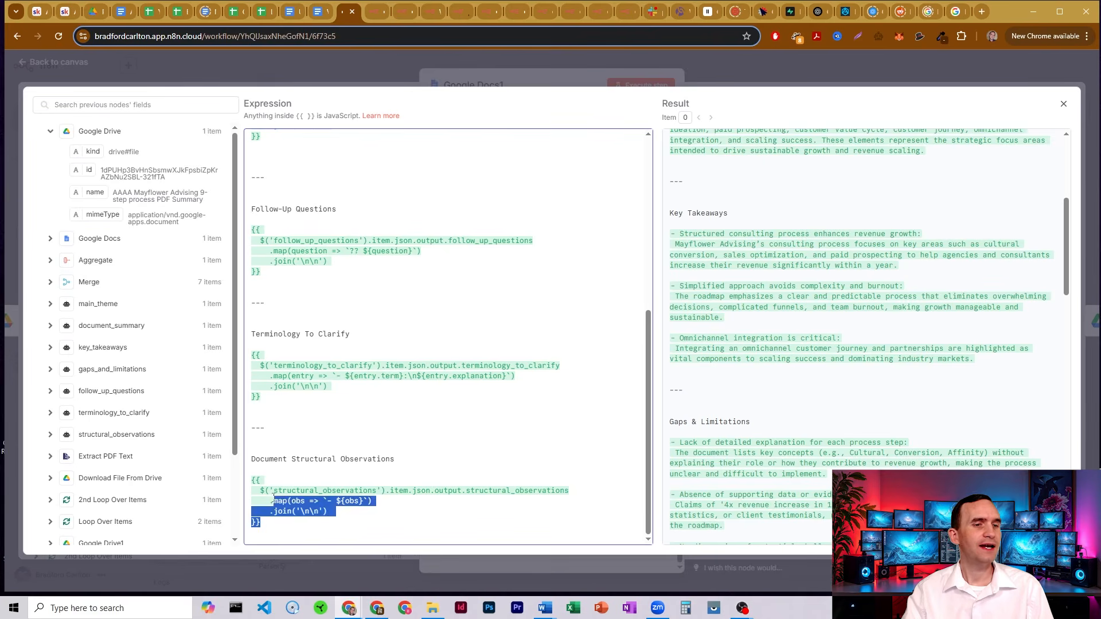
click(319, 501)
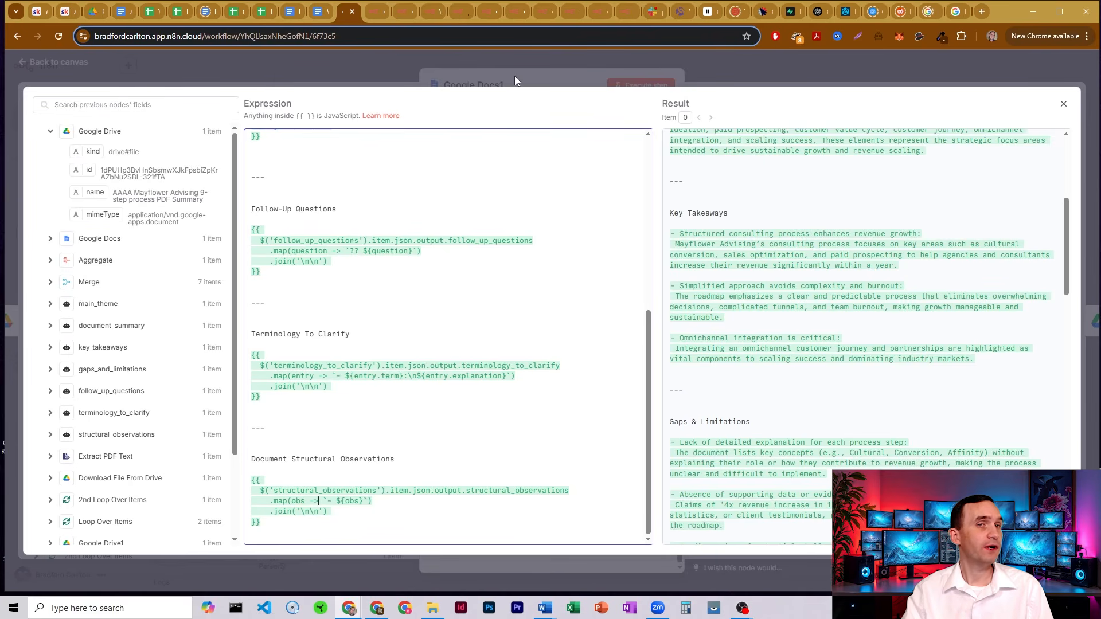
Step: Switch to the Mayflower Advising PDF Summary document in Google Docs and read through its sections from end to beginning
click(123, 11)
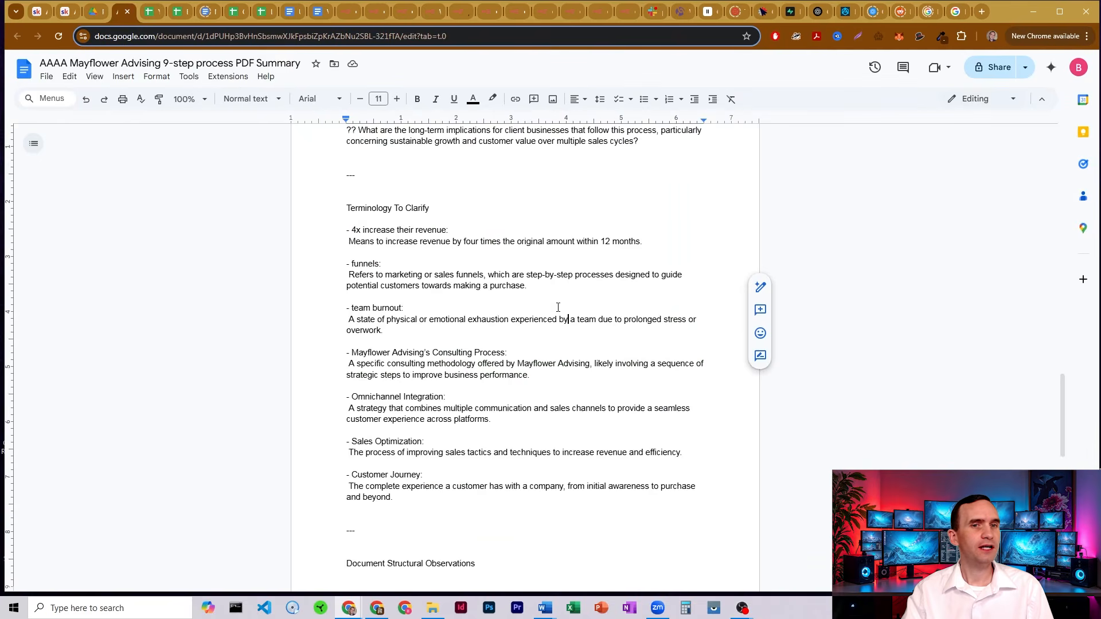
scroll(500, 247, down, 10)
scroll(500, 247, down, 4)
scroll(500, 247, up, 20)
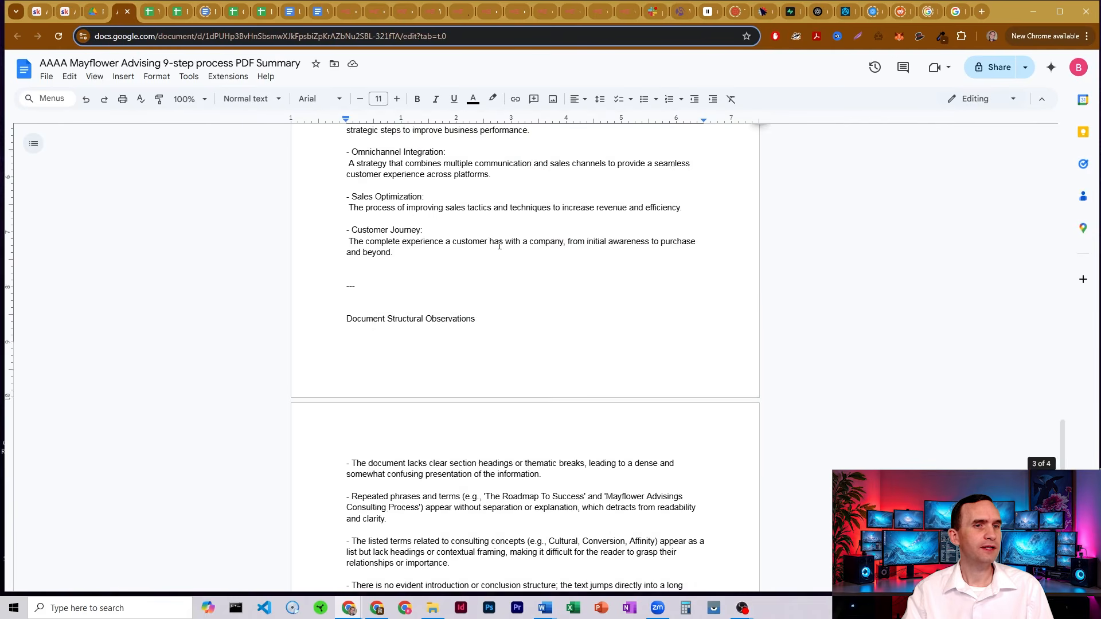
scroll(501, 245, up, 5)
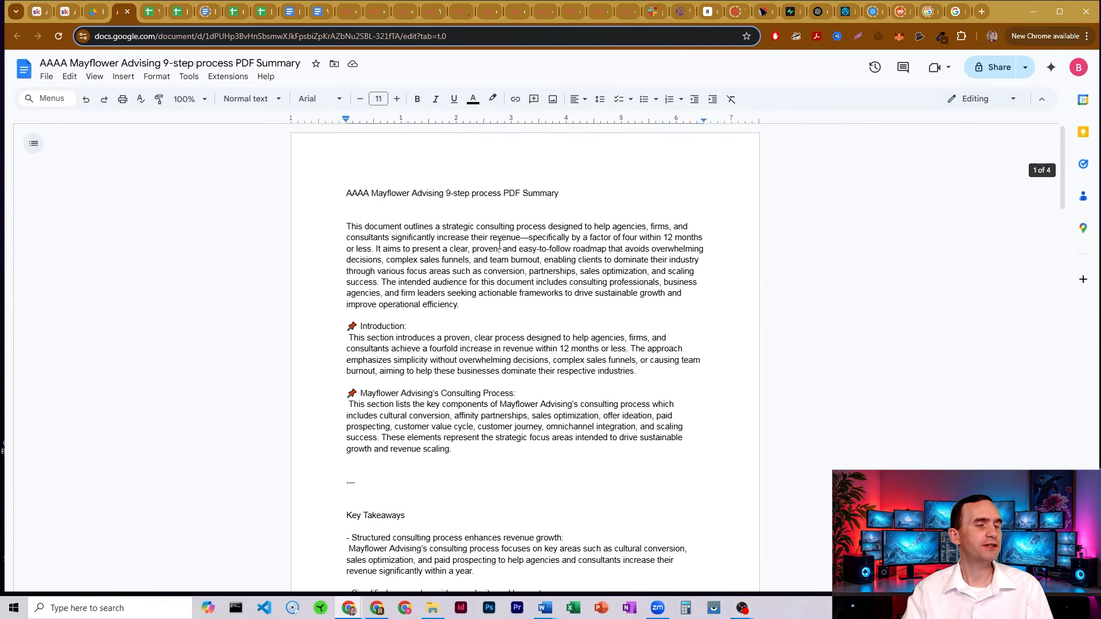
Step: Return to n8n, close the expression editor, and expand the document_summary output in the Google Docs1 input data
click(344, 9)
click(311, 70)
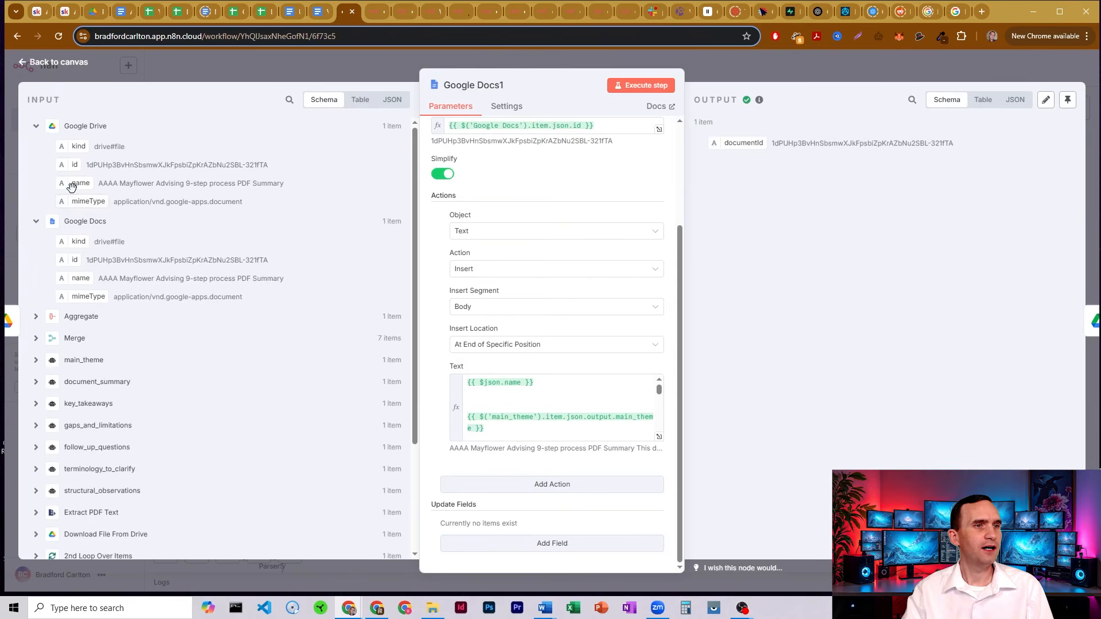
scroll(130, 260, down, 3)
click(36, 235)
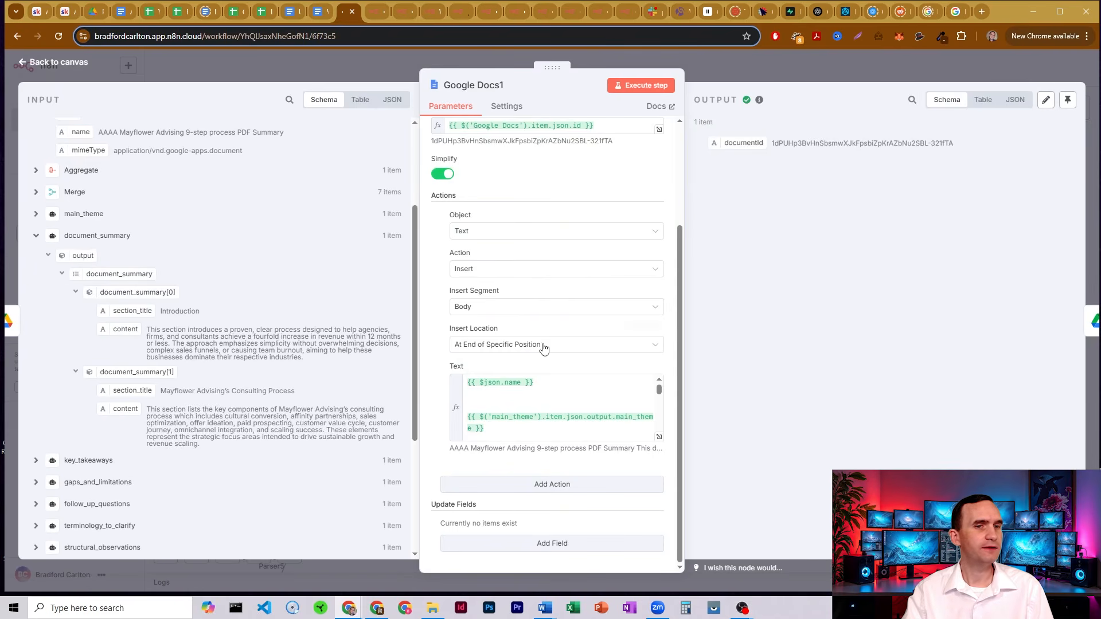
Step: Reopen the Text expression editor and expand the main_theme and key_takeaways outputs to examine their structure
click(659, 437)
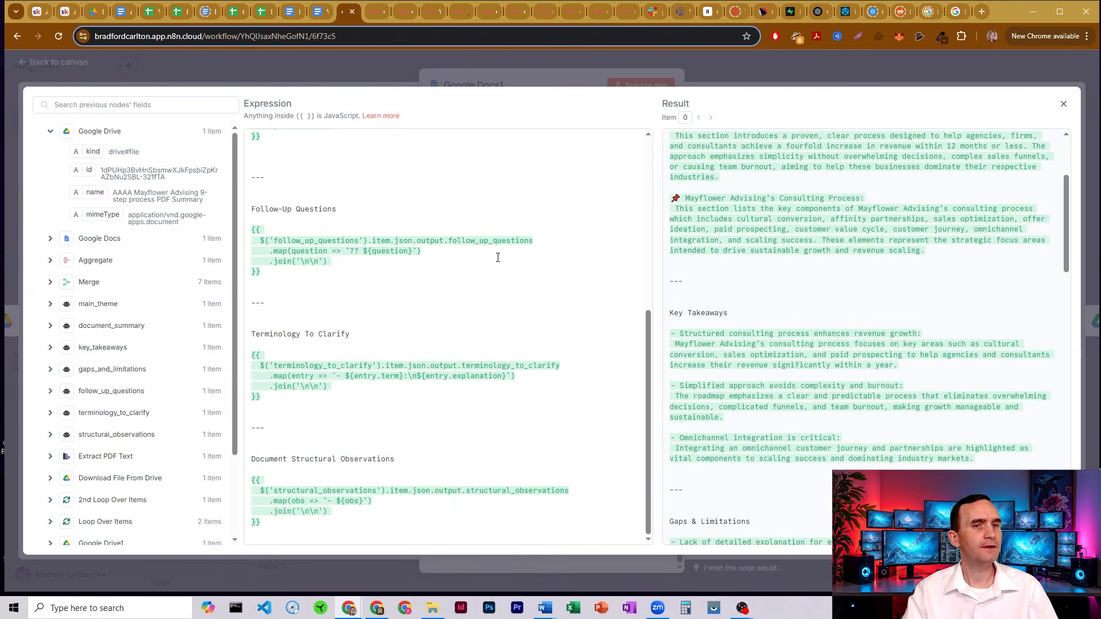
scroll(368, 495, down, 1)
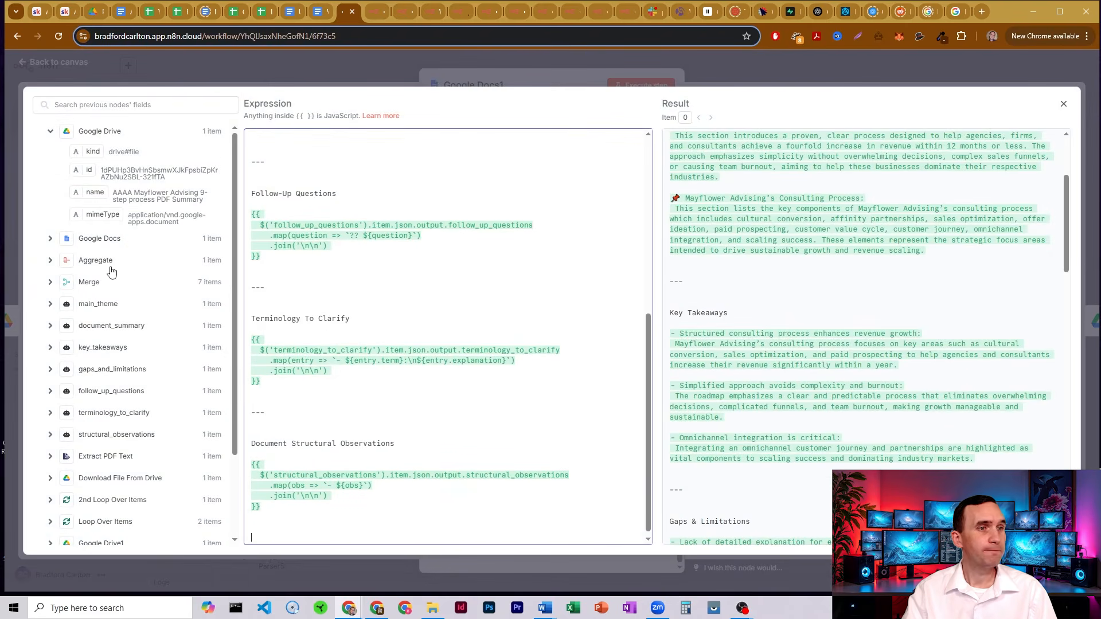
click(50, 305)
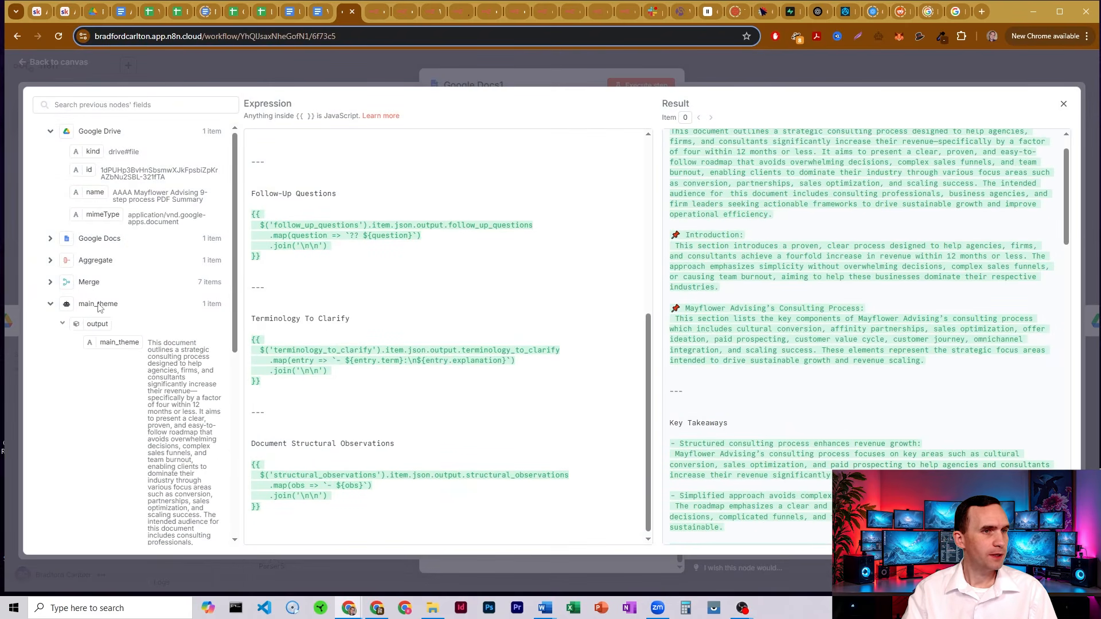
click(50, 304)
click(50, 348)
scroll(109, 287, down, 2)
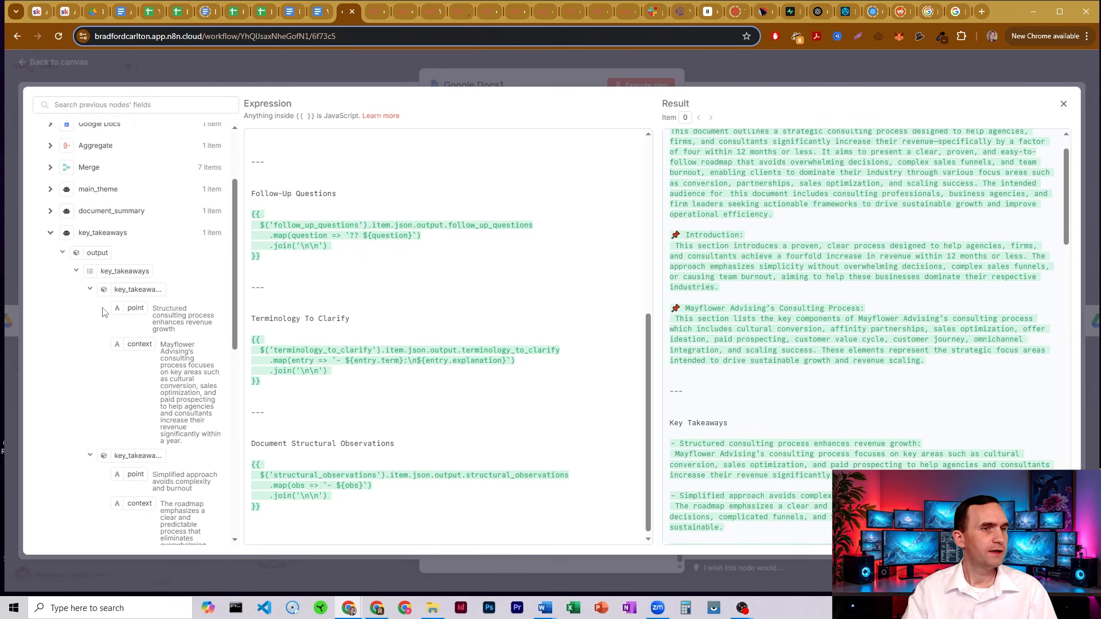
scroll(109, 272, down, 1)
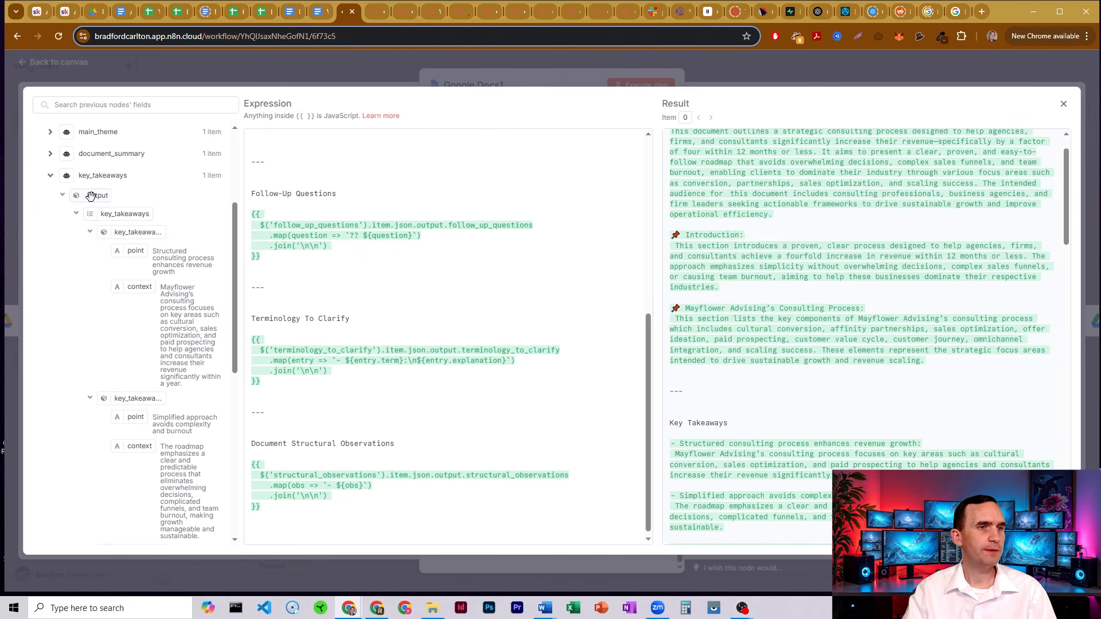
Step: Insert the key_takeaways output object at the end of the Text expression and highlight how it renders in the result
drag(90, 196, 284, 539)
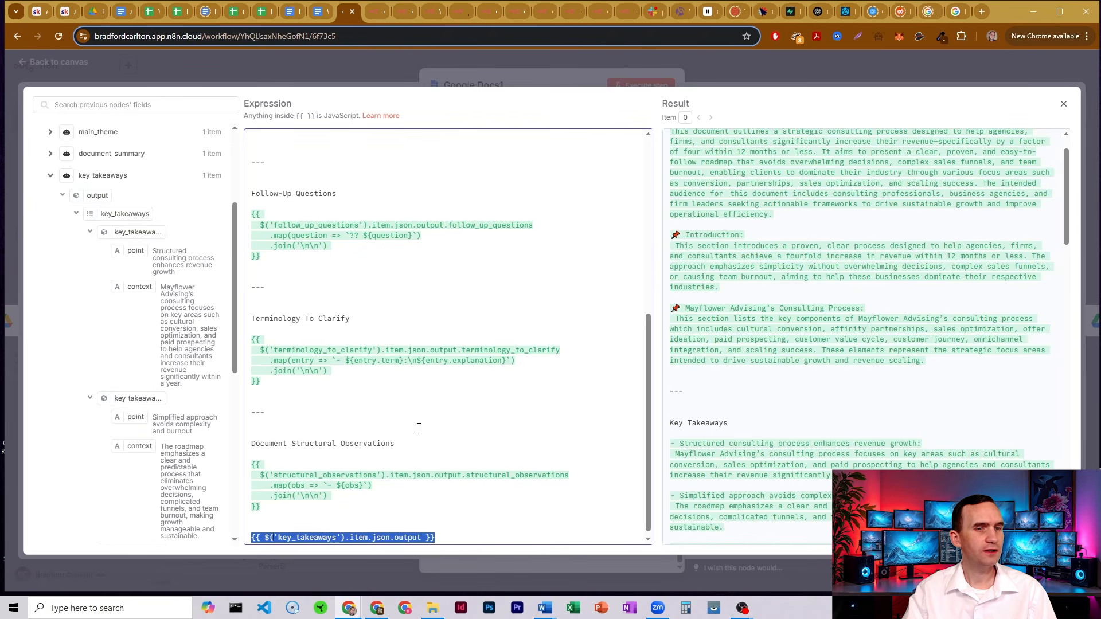
scroll(880, 404, down, 15)
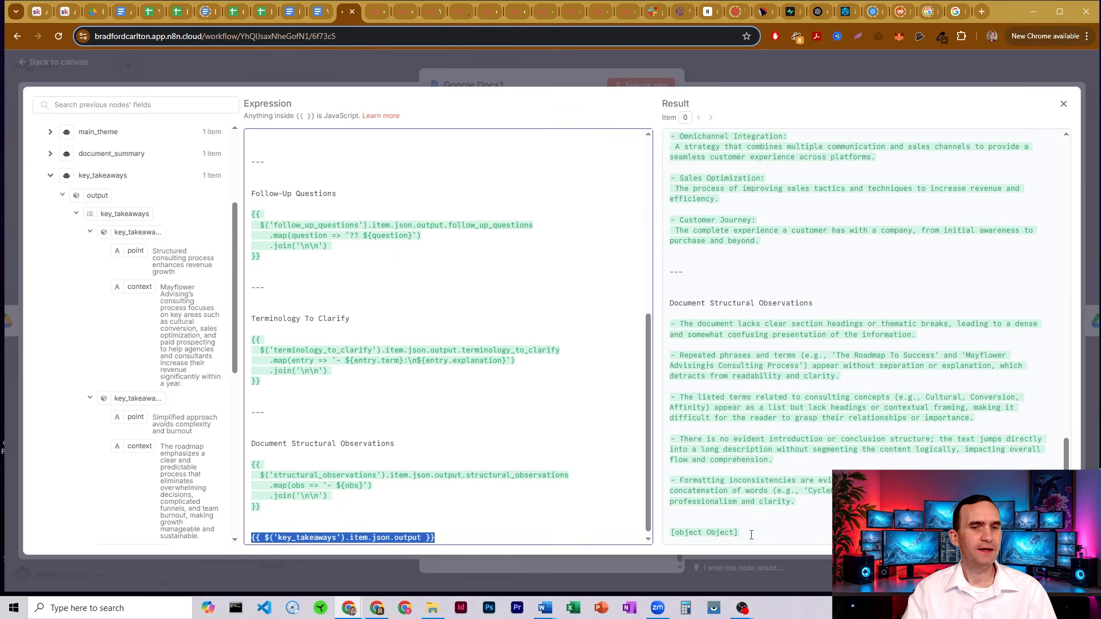
drag(751, 535, 669, 533)
drag(740, 534, 671, 533)
click(758, 538)
drag(751, 534, 654, 536)
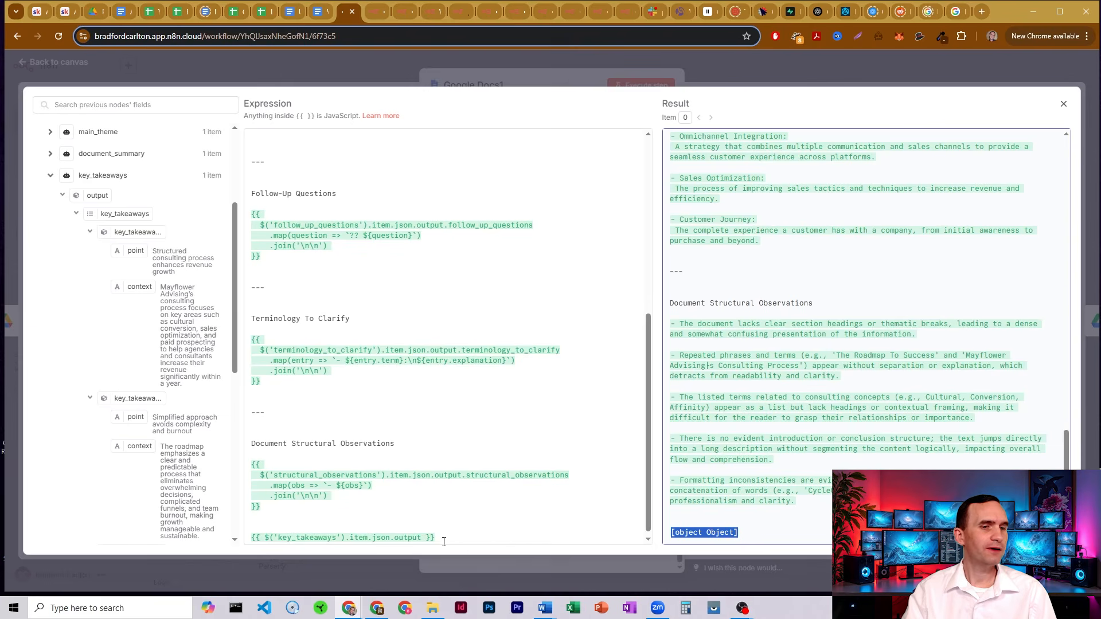
Step: Remove the key_takeaways output object from the end of the Text expression, then close the expression editor and the Google Docs1 node
drag(430, 535, 389, 524)
key(BackSpace)
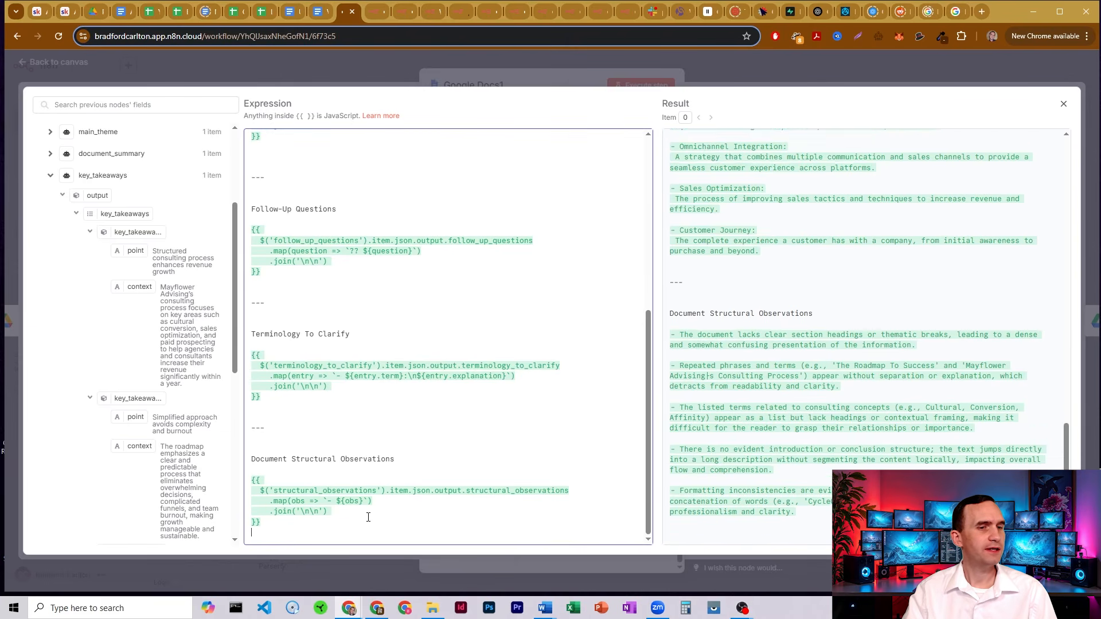
key(BackSpace)
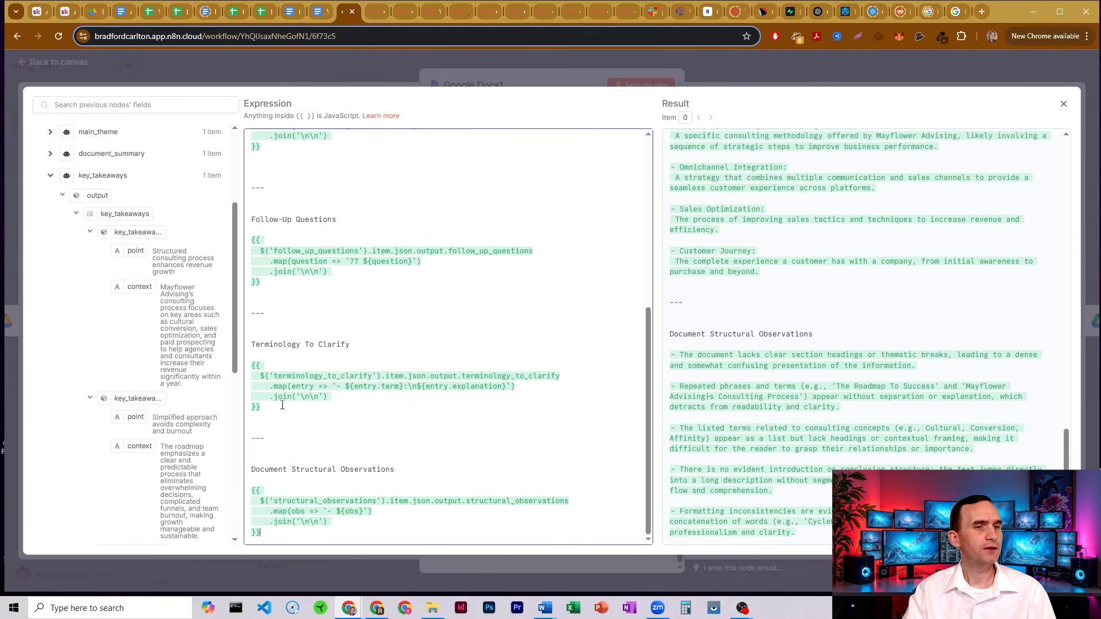
drag(282, 404, 261, 365)
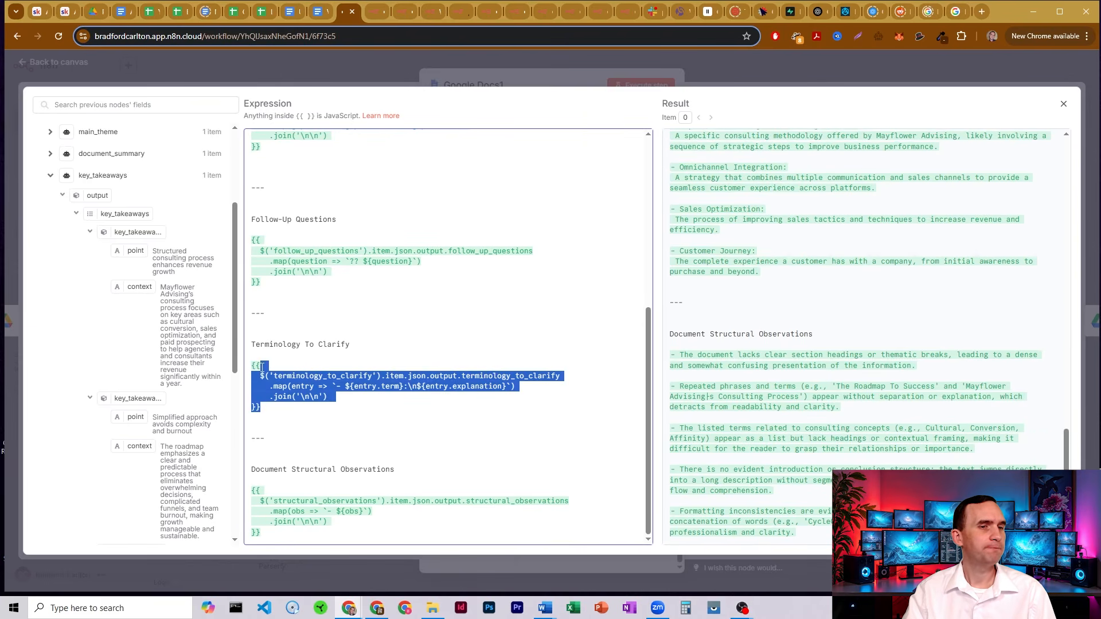
click(515, 73)
click(707, 61)
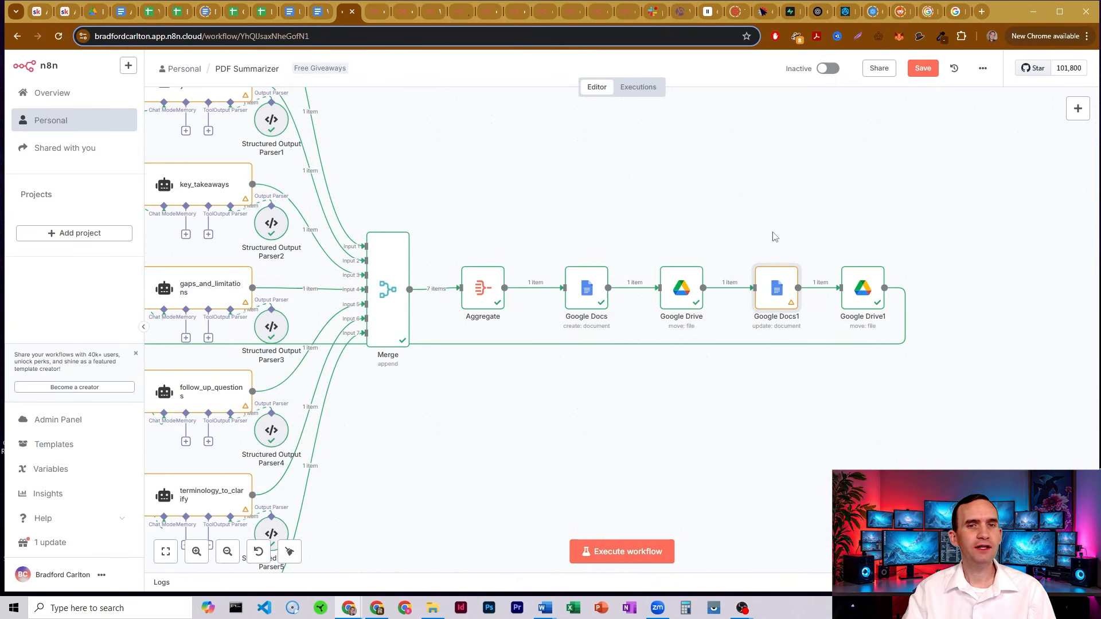
Step: Open the Google Drive1 node and examine how its File expression takes the first file_id from the Download File From Drive data
double_click(860, 287)
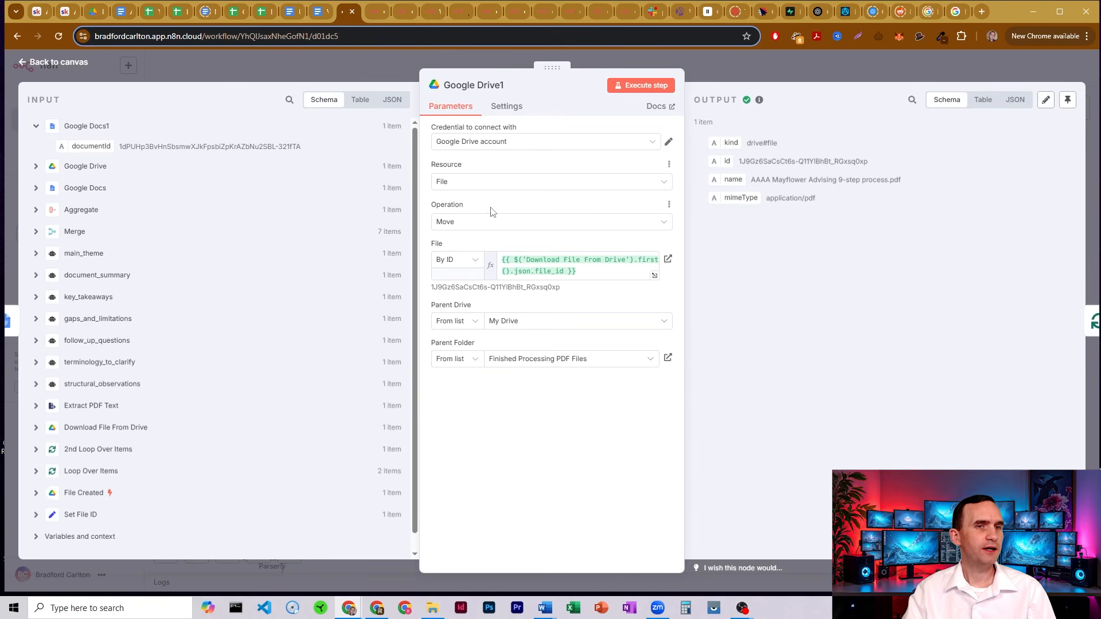
click(534, 264)
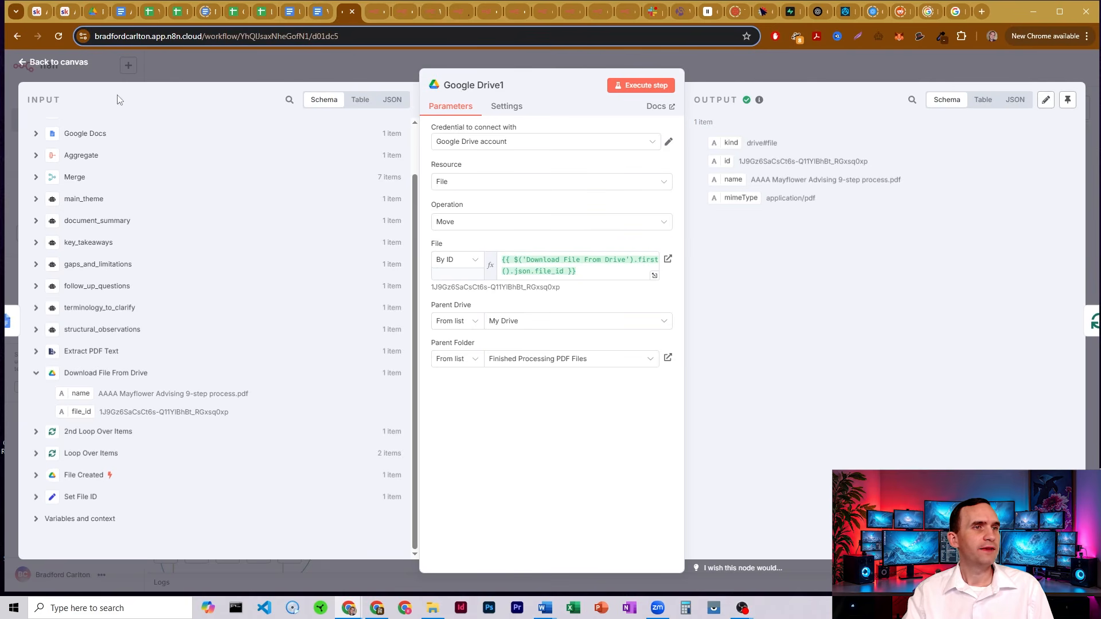
click(96, 14)
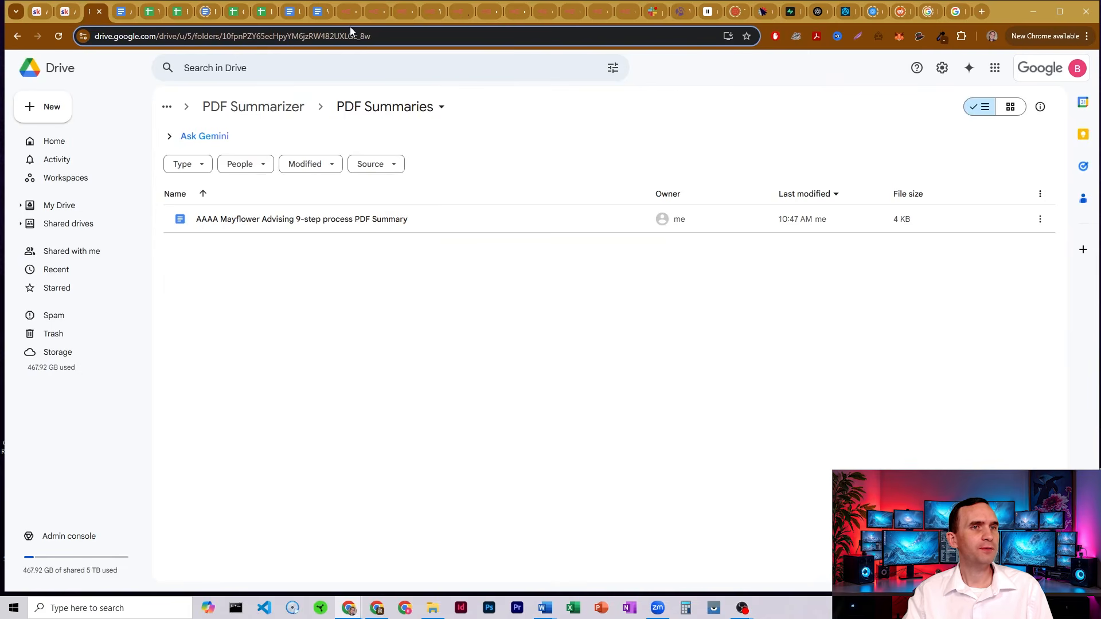
click(347, 11)
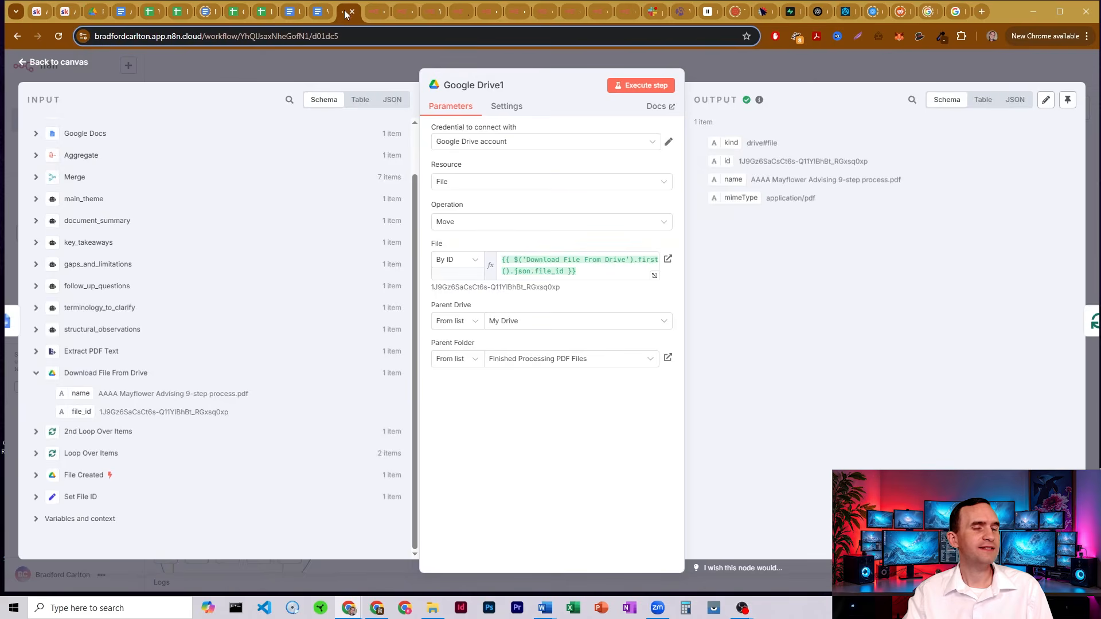
double_click(648, 259)
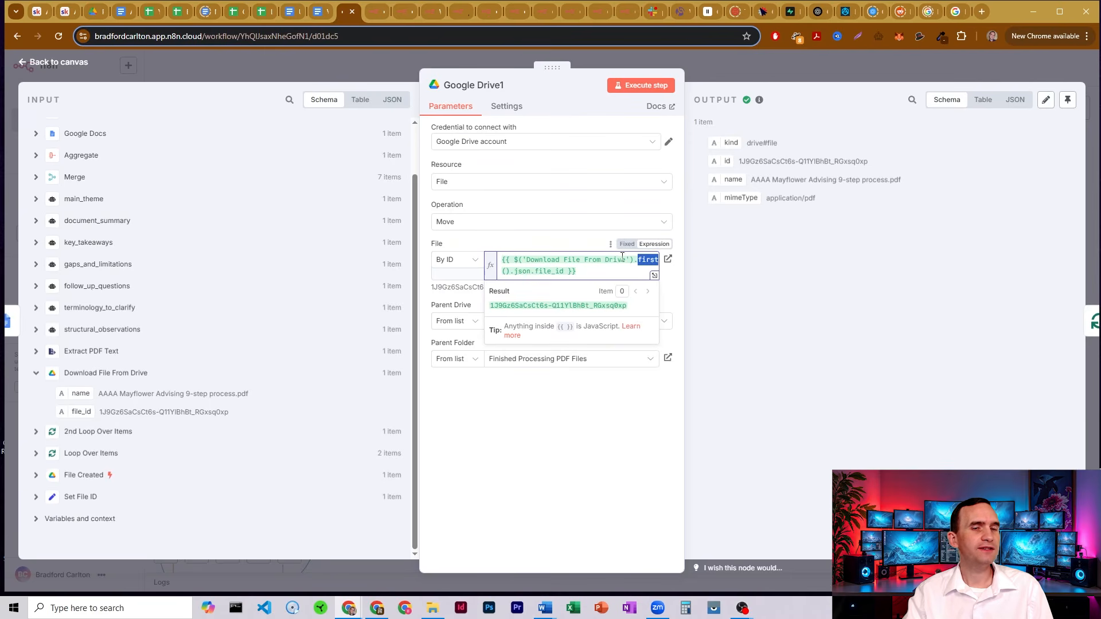
click(652, 262)
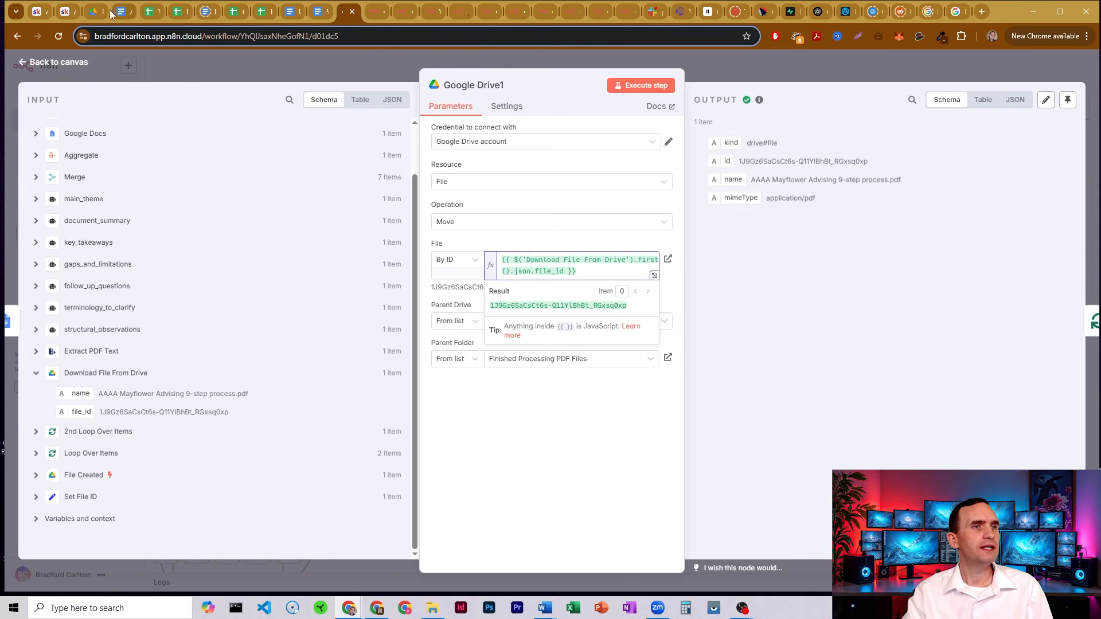
click(510, 379)
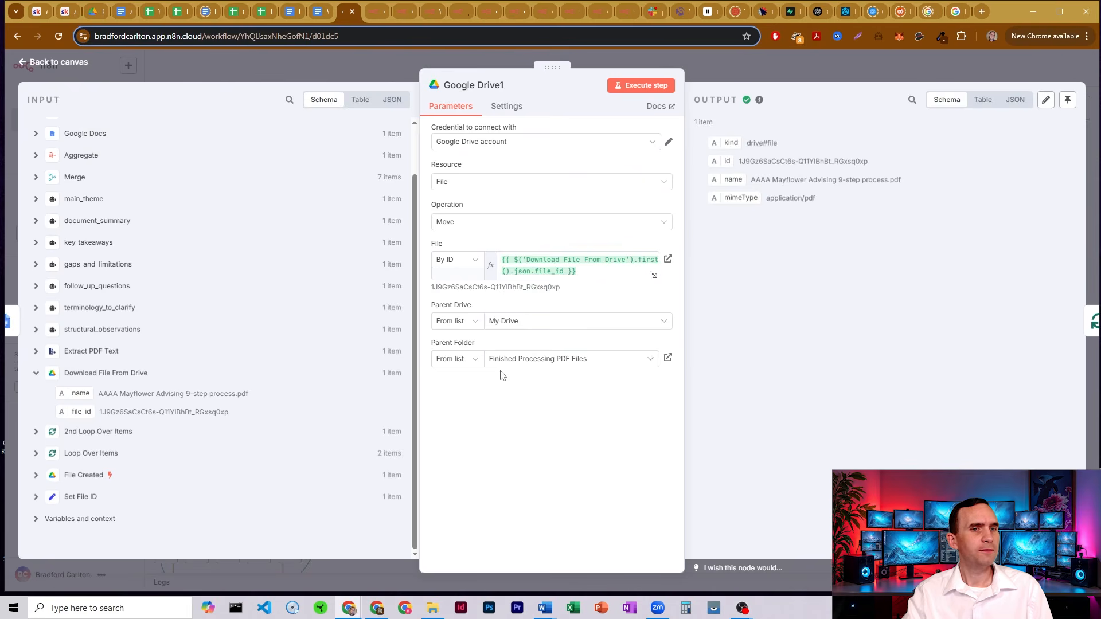
Step: Switch to Google Drive and open the Finished Processing PDF Files folder inside PDF Summarizer
click(97, 10)
click(253, 107)
double_click(232, 221)
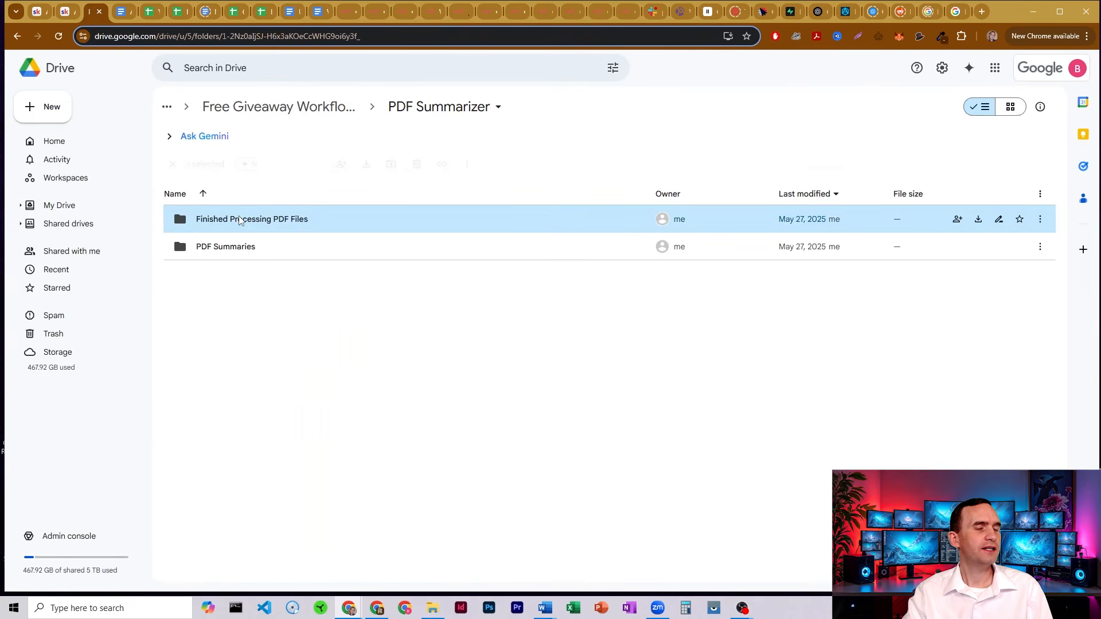
Step: Return to n8n, close the Google Drive1 node, and review the entire PDF Summarizer workflow from File Created to Google Drive1
click(338, 11)
click(736, 71)
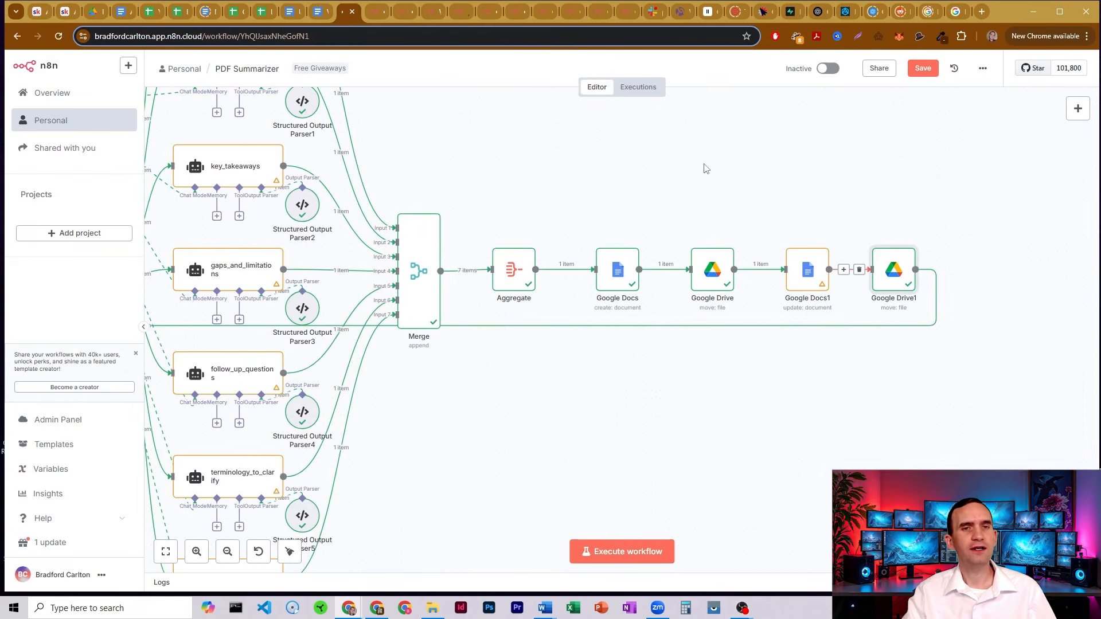
scroll(319, 256, left, 10)
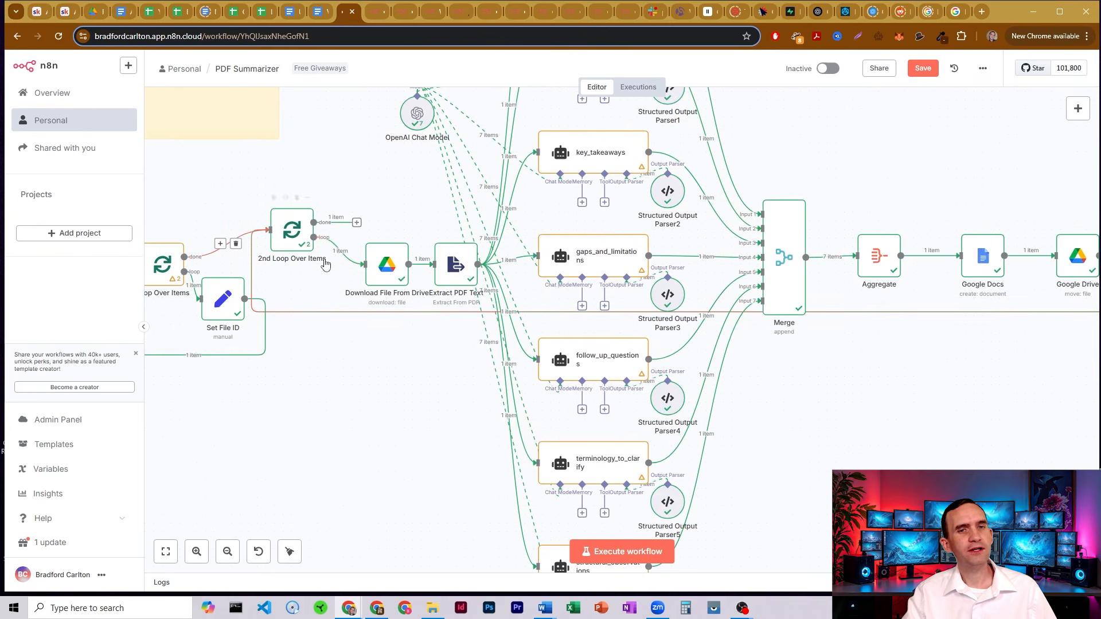
click(227, 551)
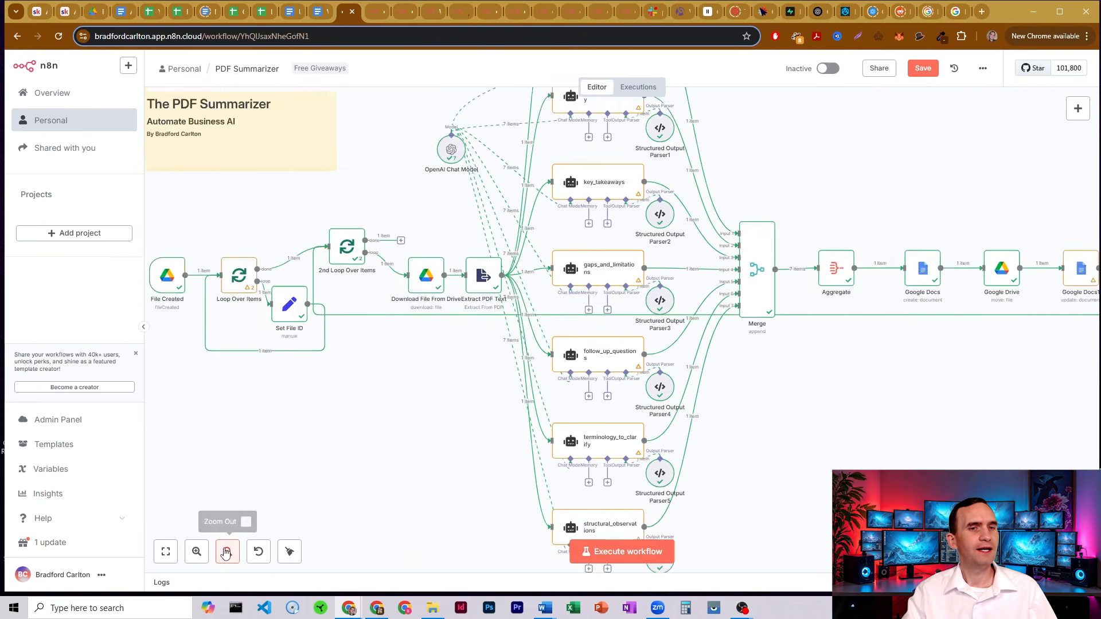
click(226, 552)
mouse_move(722, 385)
mouse_down()
mouse_move(693, 386)
mouse_move(713, 386)
mouse_up()
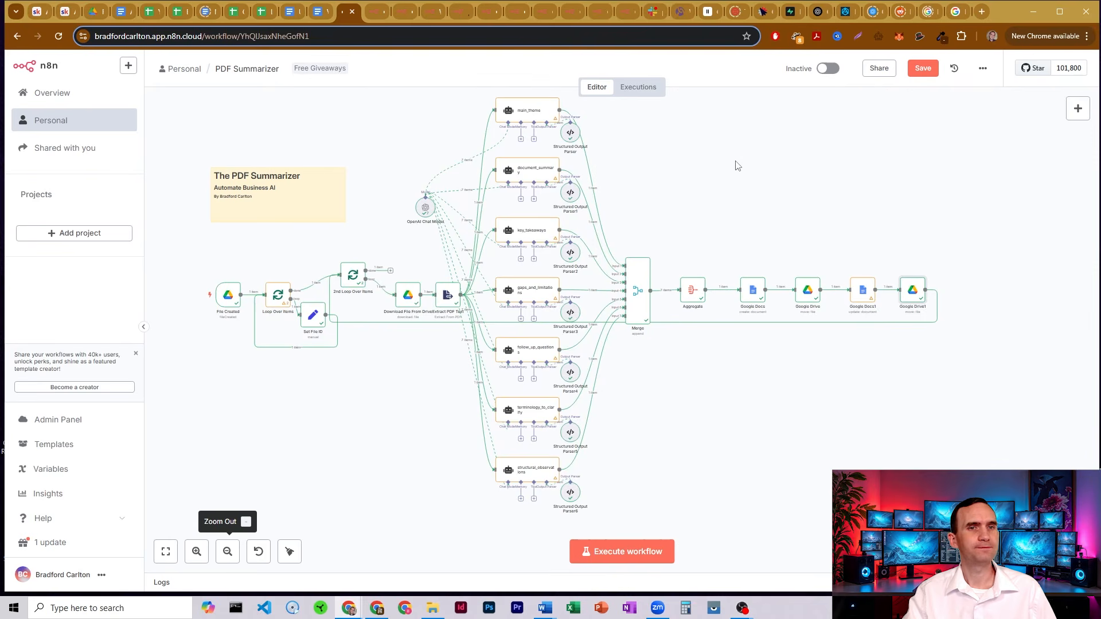